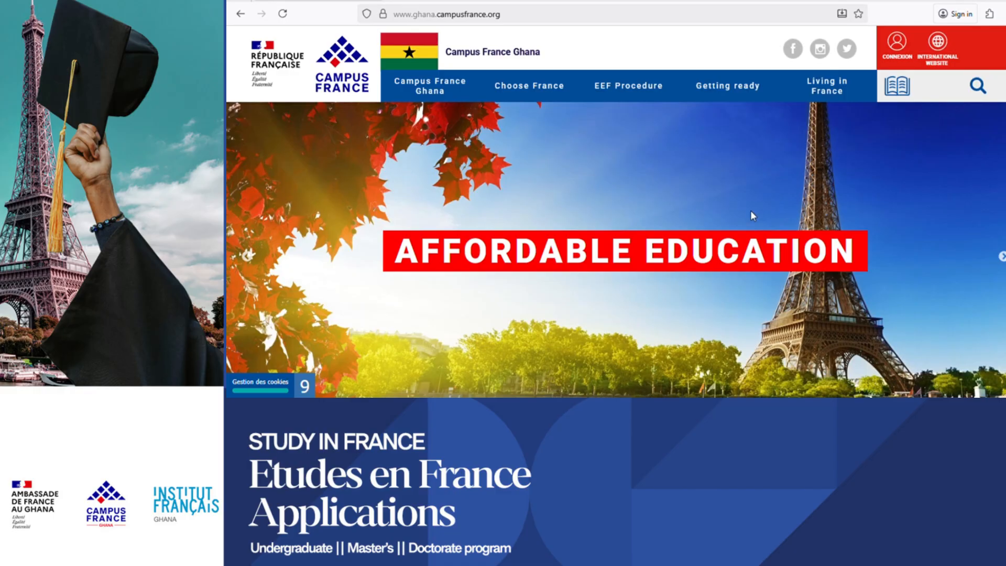
Scroll through the Études en France procedure page.
left_click(431, 0)
scroll(587, 230, "down", 3)
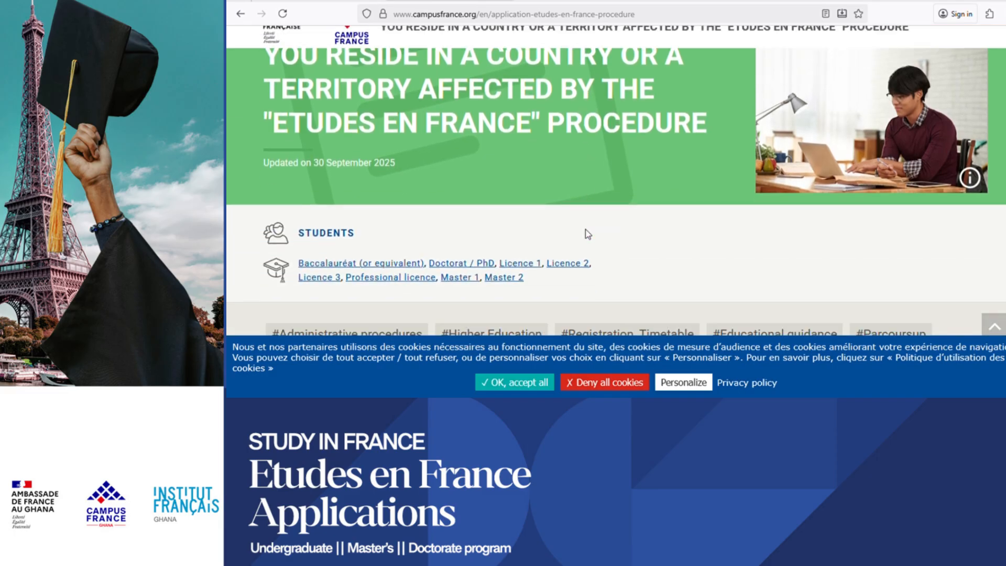
scroll(591, 235, "down", 5)
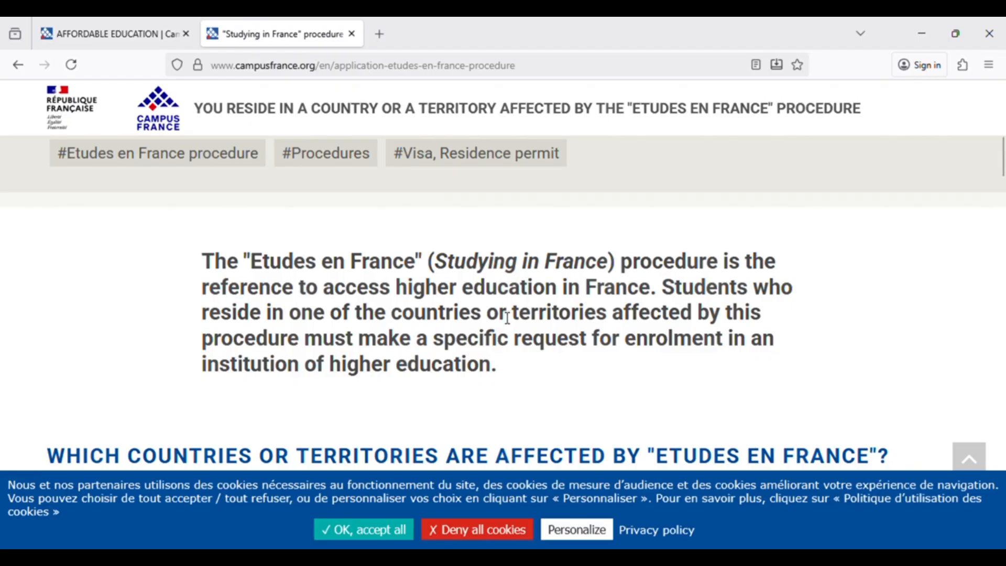
scroll(507, 317, "down", 2)
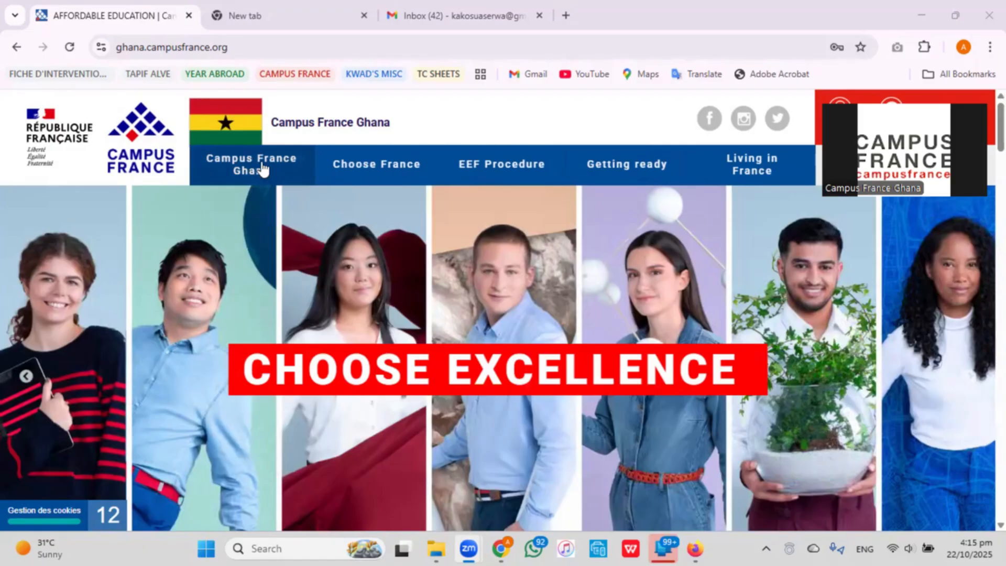
Search Google for 'etudes en france' from the empty new tab.
mouse_move(240, 17)
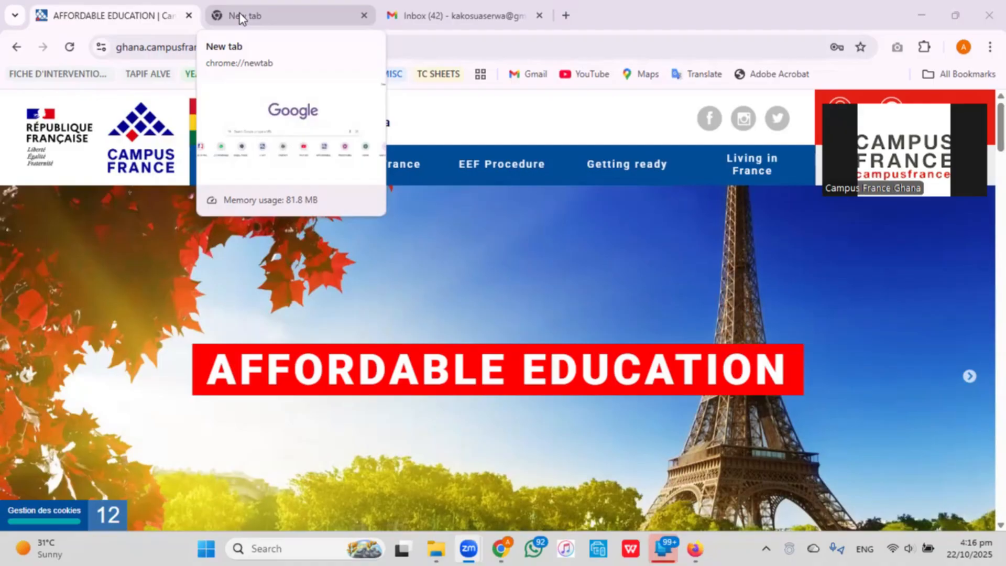
left_click(240, 18)
left_click(373, 308)
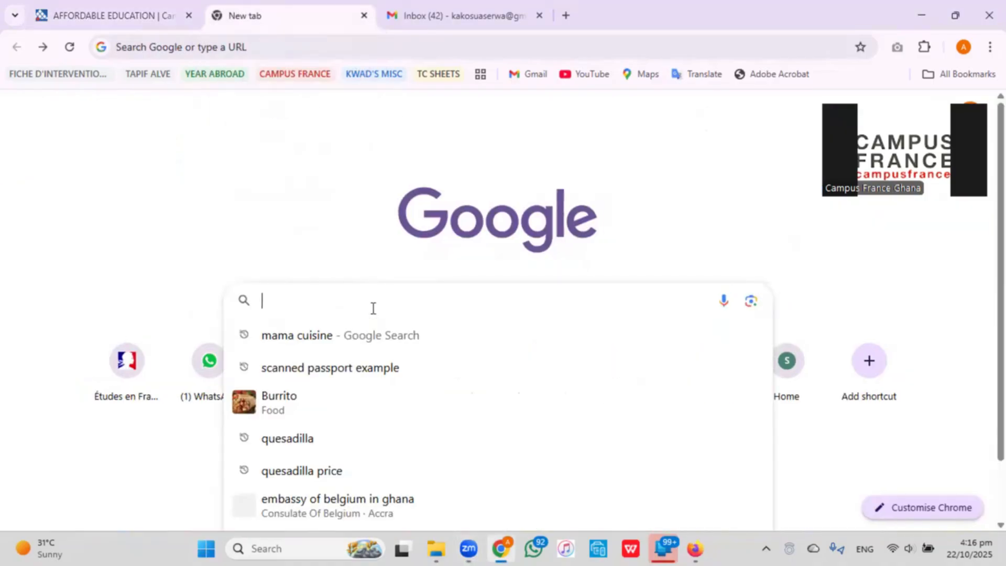
type("et")
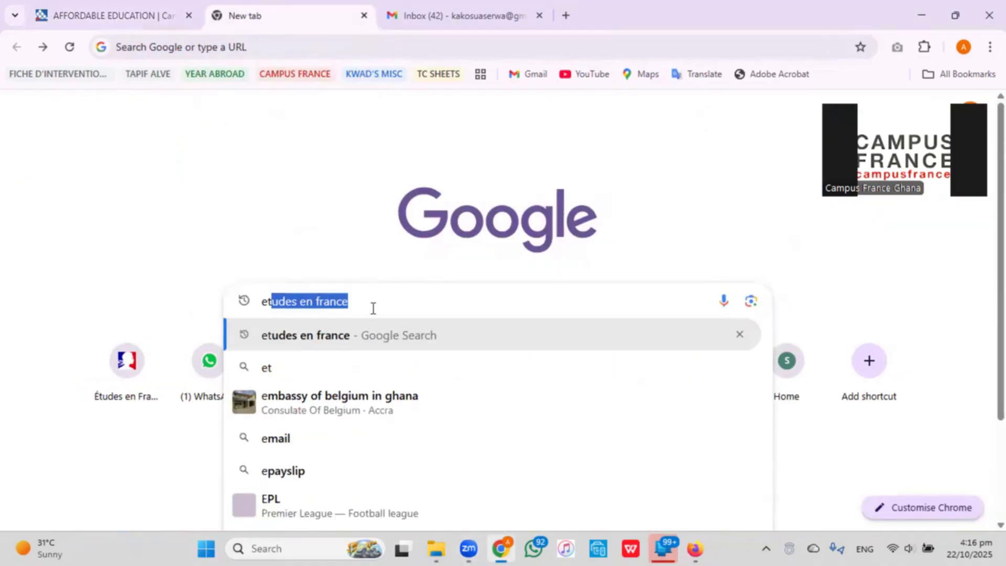
type("udes en ")
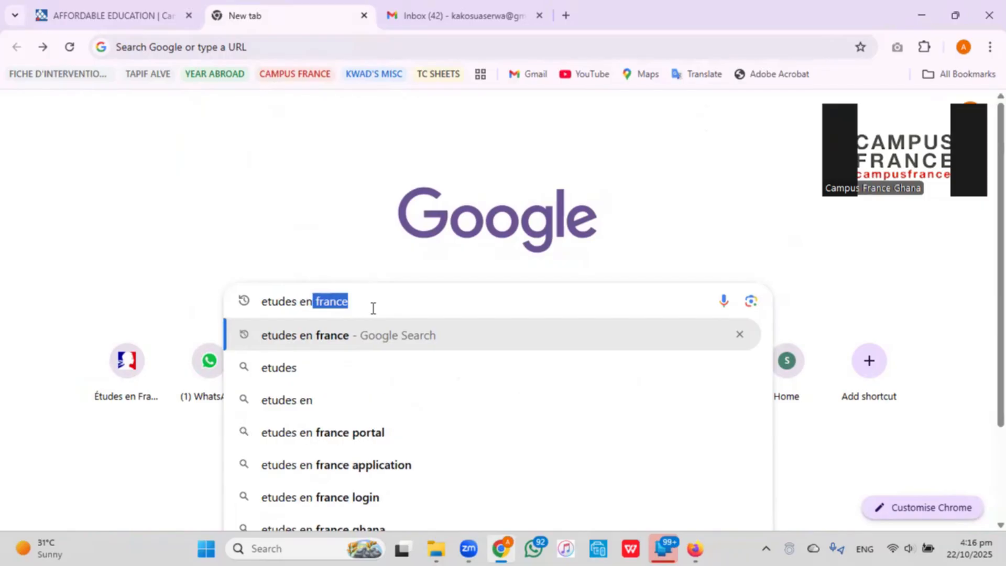
type("france")
key("Escape")
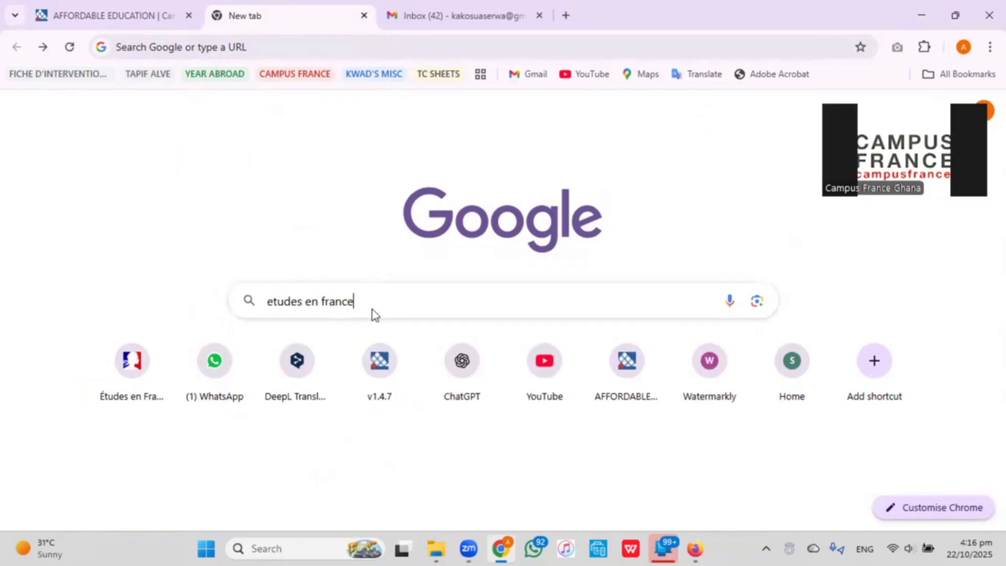
key("Return")
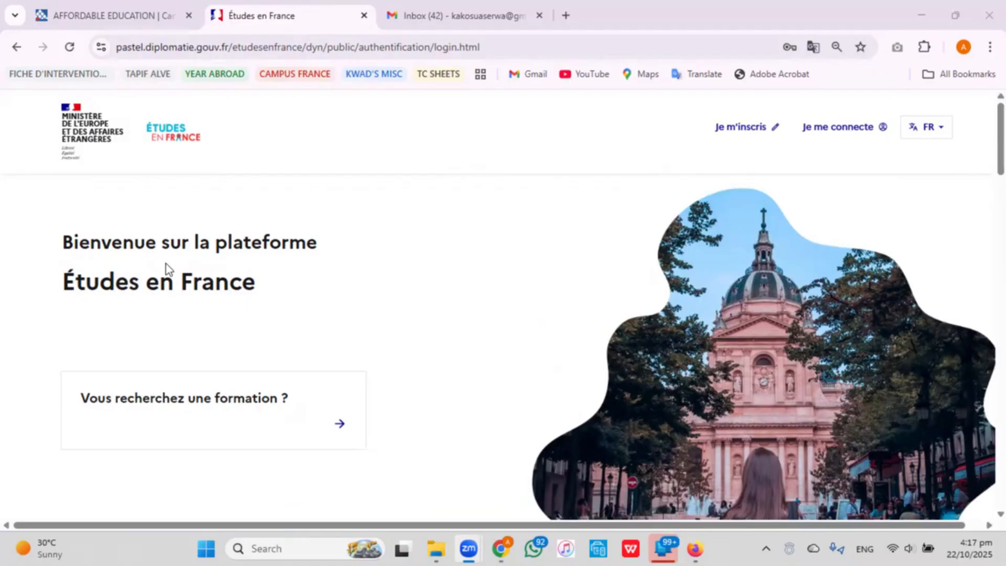
Set the site language to EN - English and choose Sign up.
left_click(940, 134)
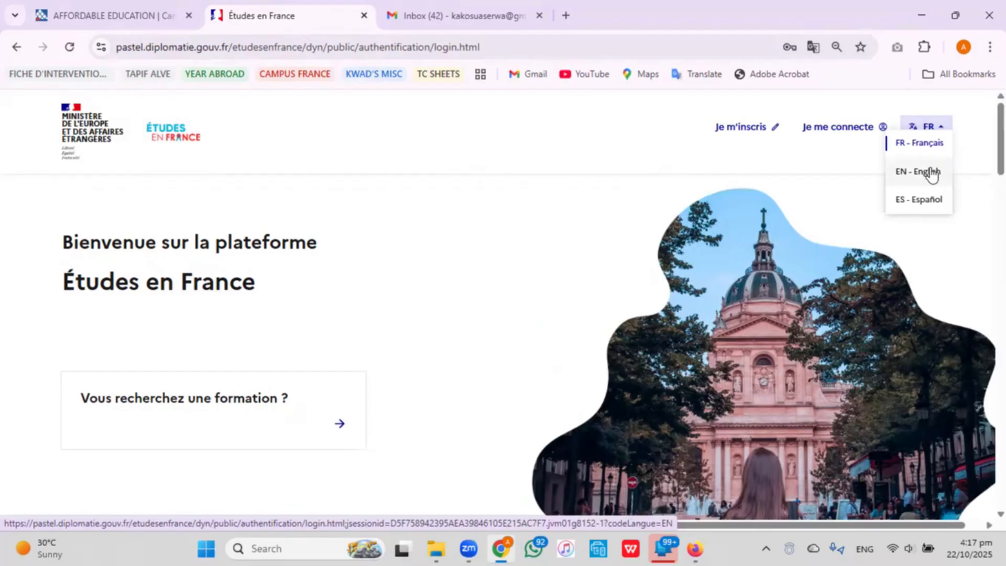
left_click(931, 173)
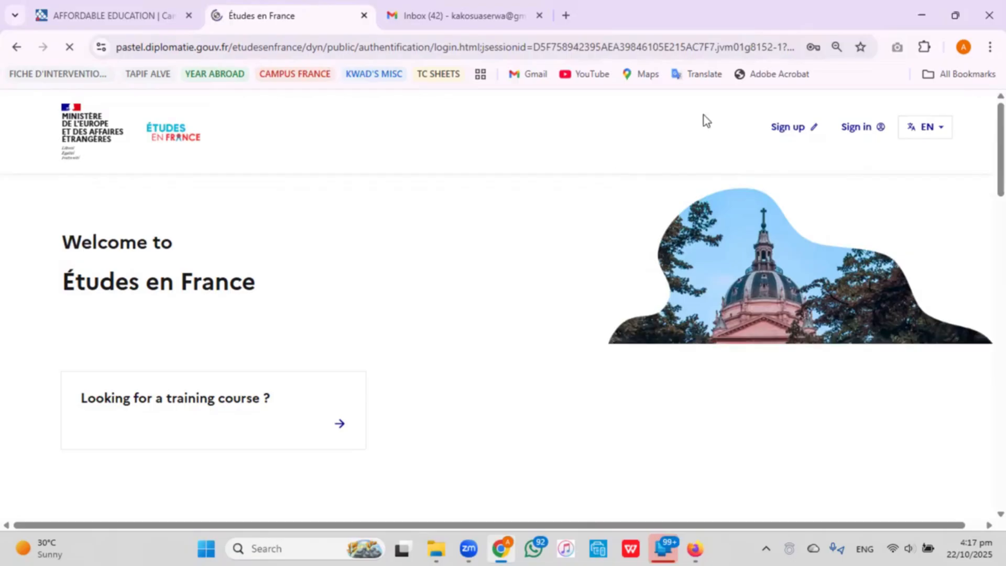
left_click(805, 136)
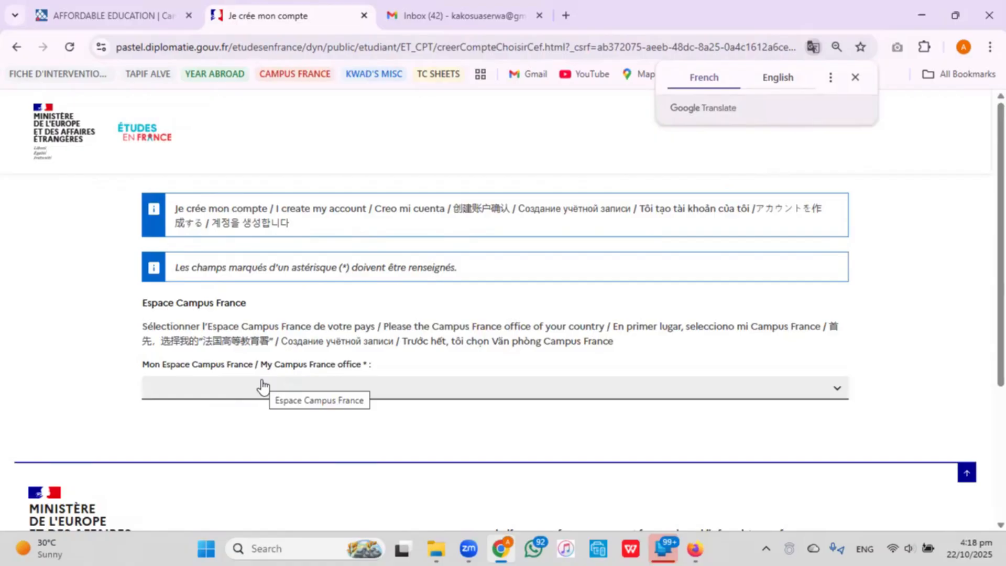
Choose Espace Campus France Ghana as the Campus France office.
left_click(811, 390)
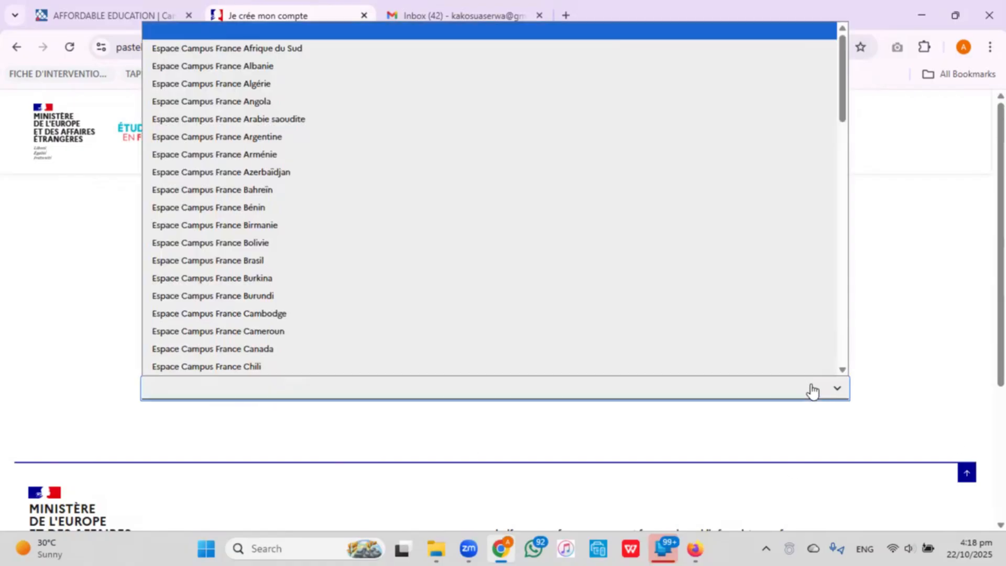
scroll(417, 211, "down", 18)
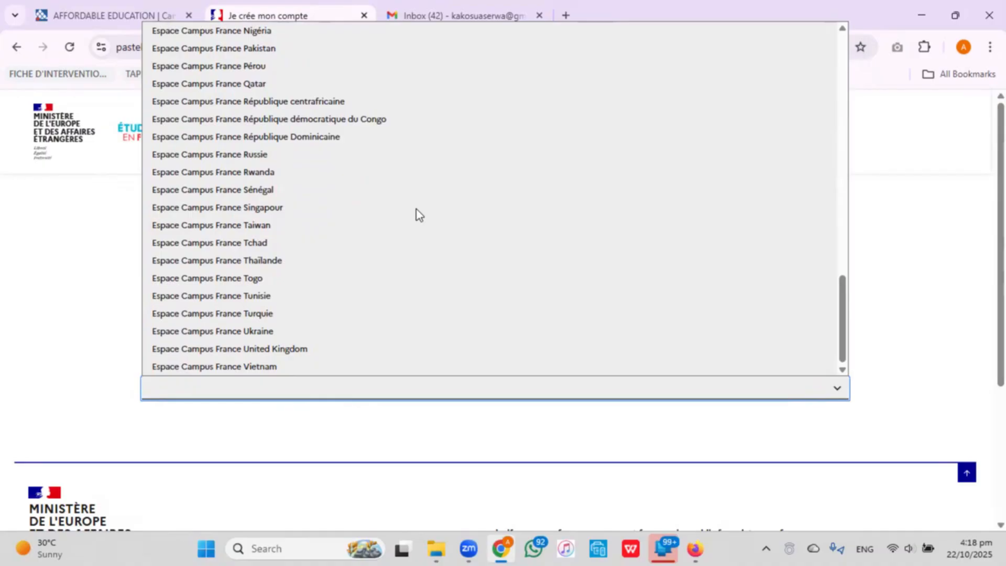
scroll(417, 209, "up", 8)
scroll(416, 213, "up", 3)
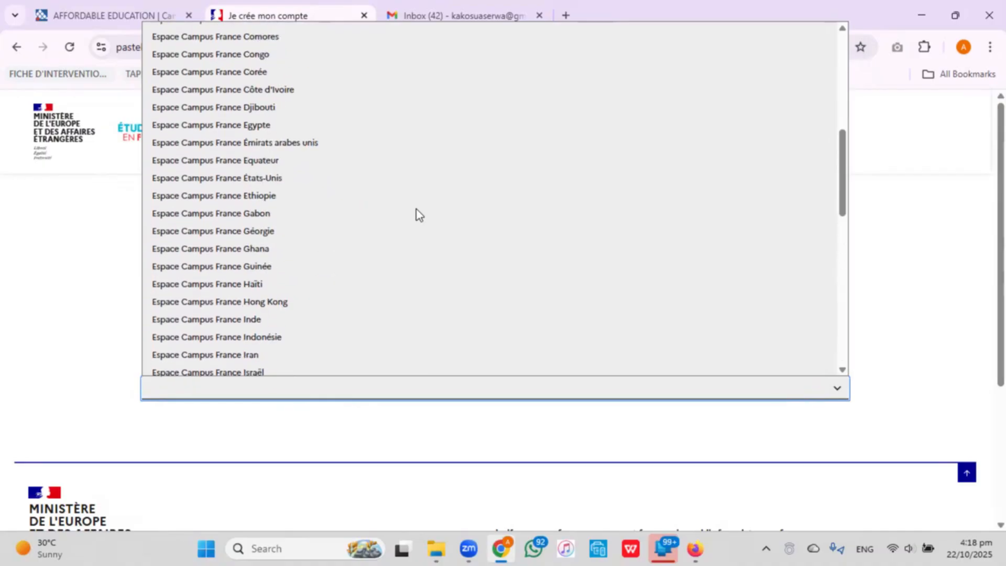
left_click(333, 255)
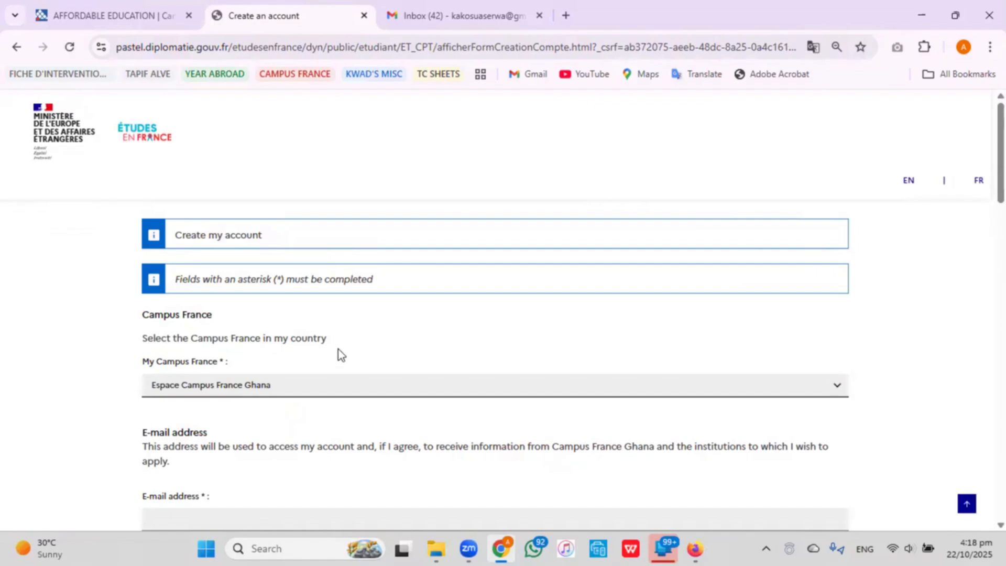
scroll(338, 350, "down", 2)
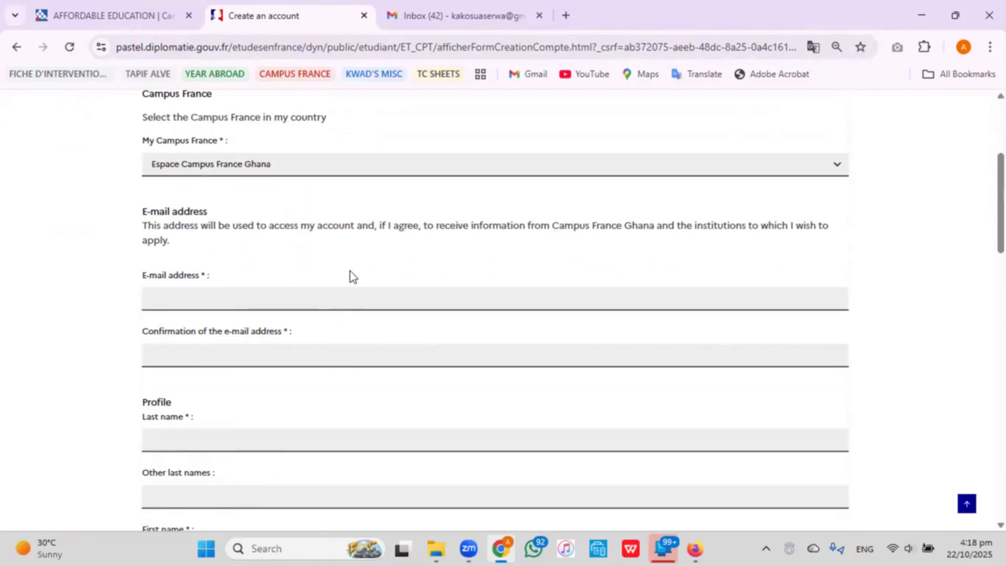
Enter the applicant's e-mail address in both the E-mail and Confirmation fields.
left_click(321, 304)
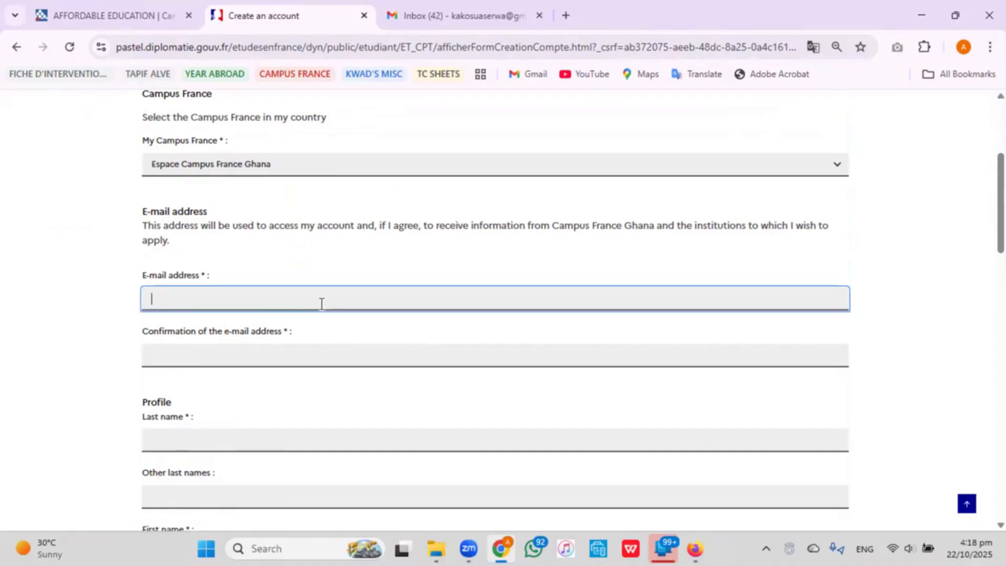
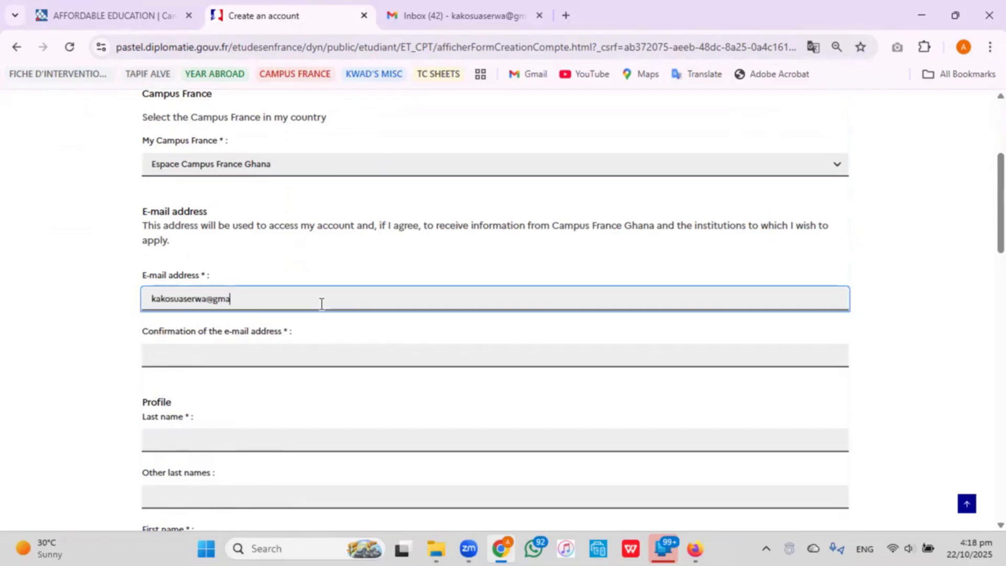
left_click(322, 351)
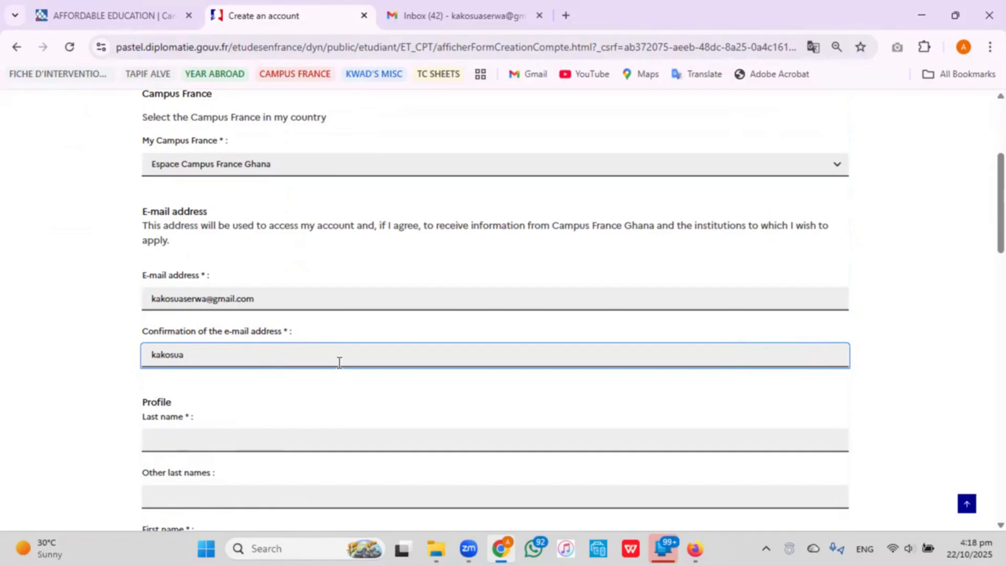
scroll(272, 339, "down", 1)
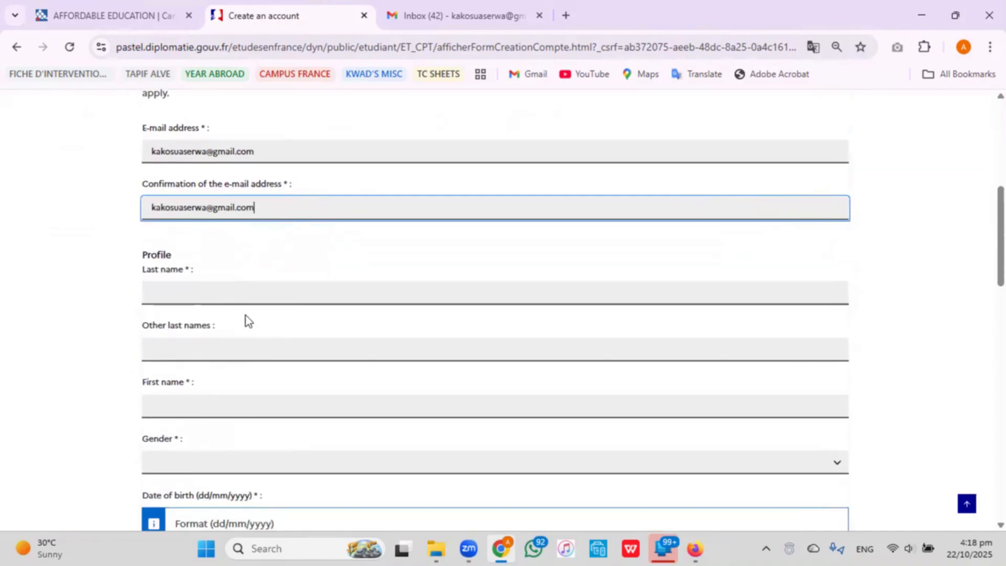
Enter the applicant's surname and given names, and set Gender to Female.
left_click(215, 295)
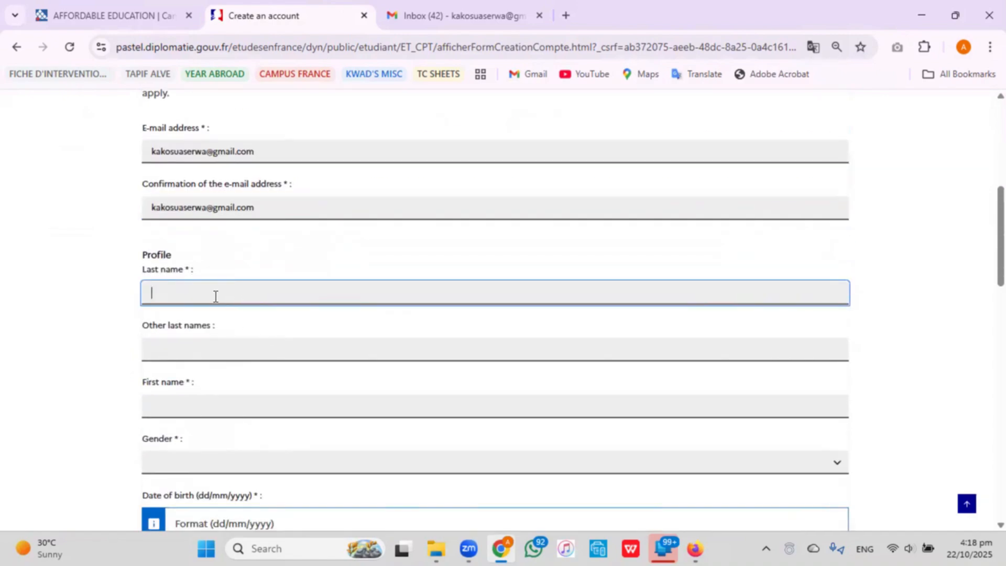
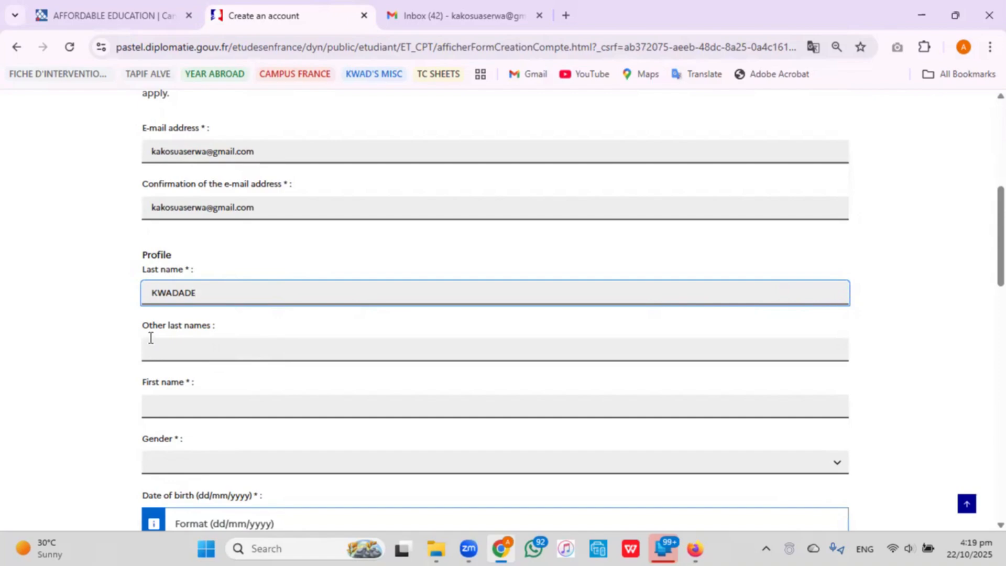
scroll(151, 338, "down", 1)
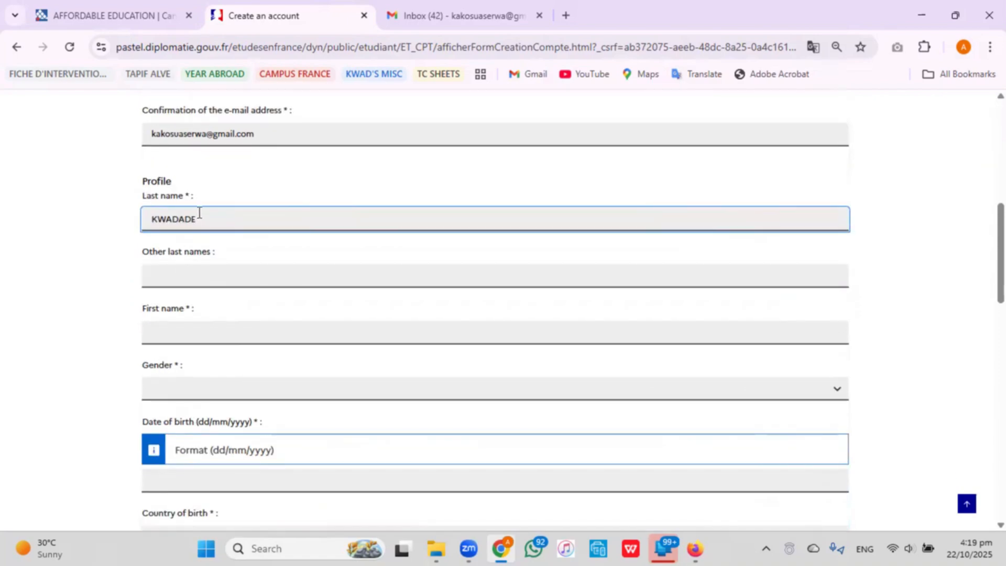
left_click(177, 331)
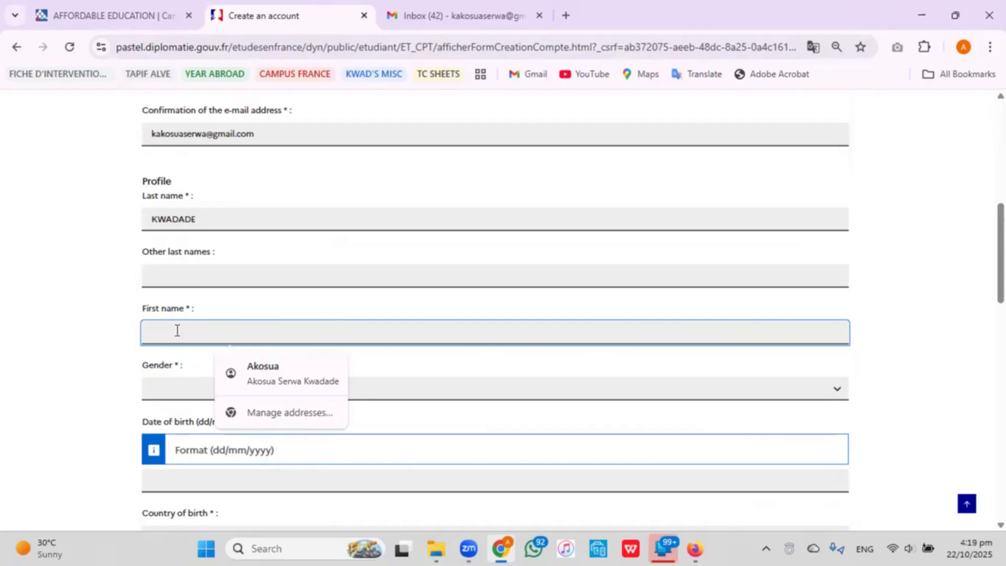
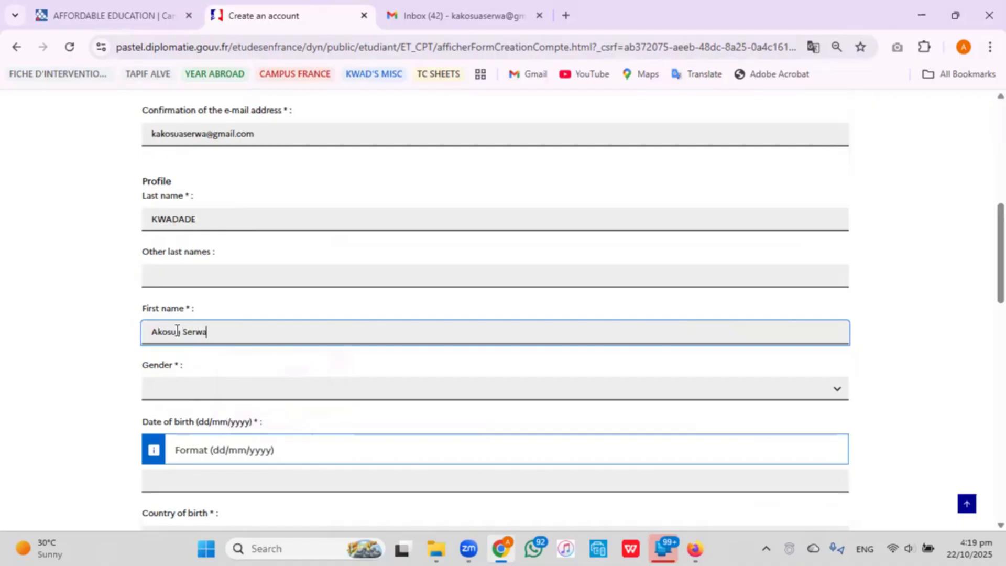
left_click(237, 392)
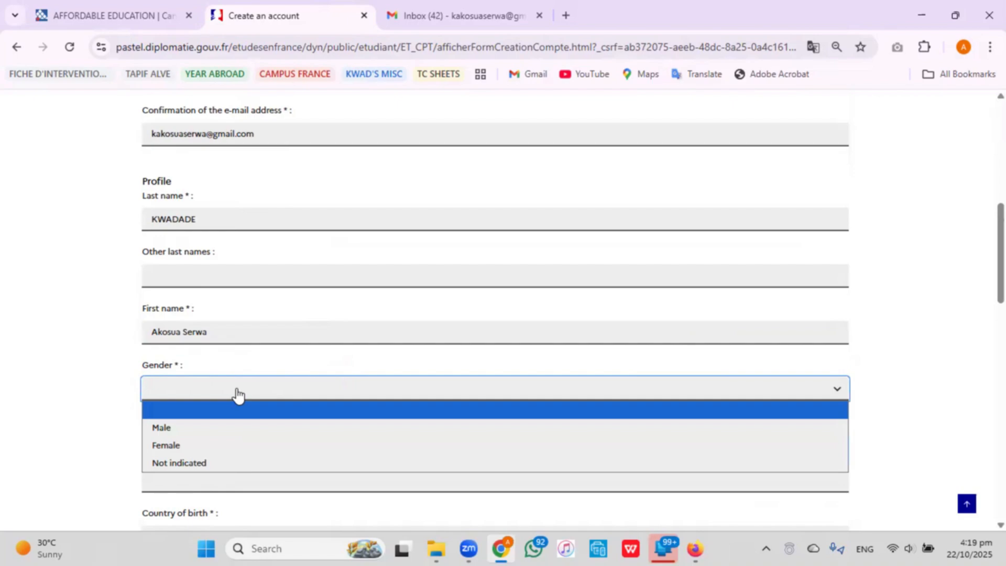
left_click(236, 445)
scroll(287, 370, "down", 3)
Enter the date of birth and choose Ghana as country of birth.
left_click(180, 336)
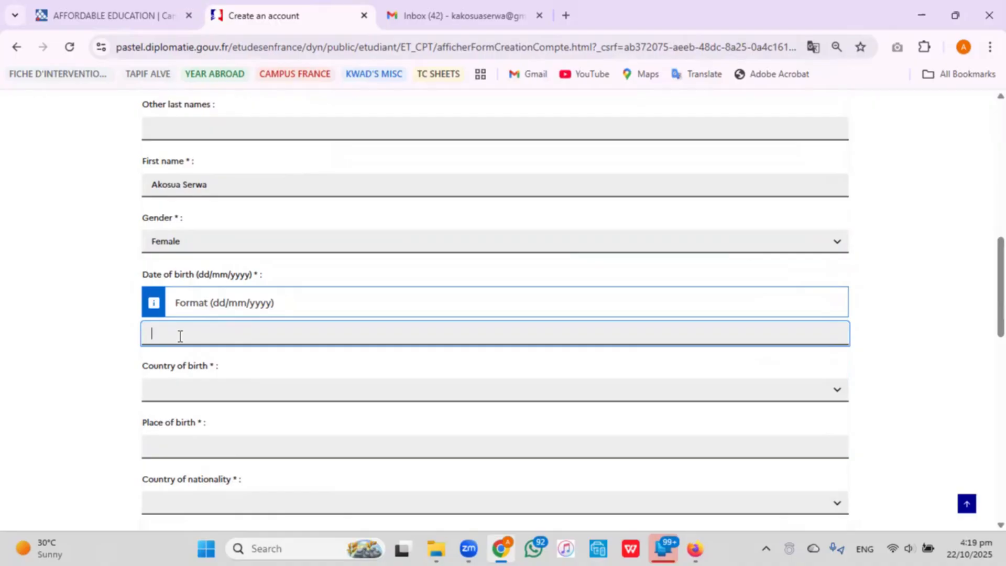
type("22/10/2025")
left_click(211, 392)
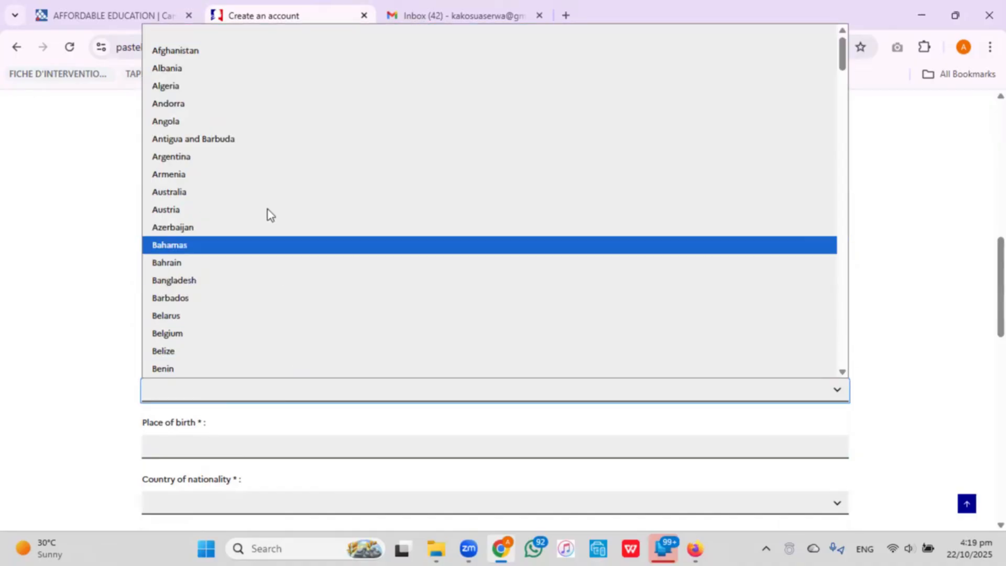
scroll(284, 194, "down", 10)
scroll(287, 198, "down", 5)
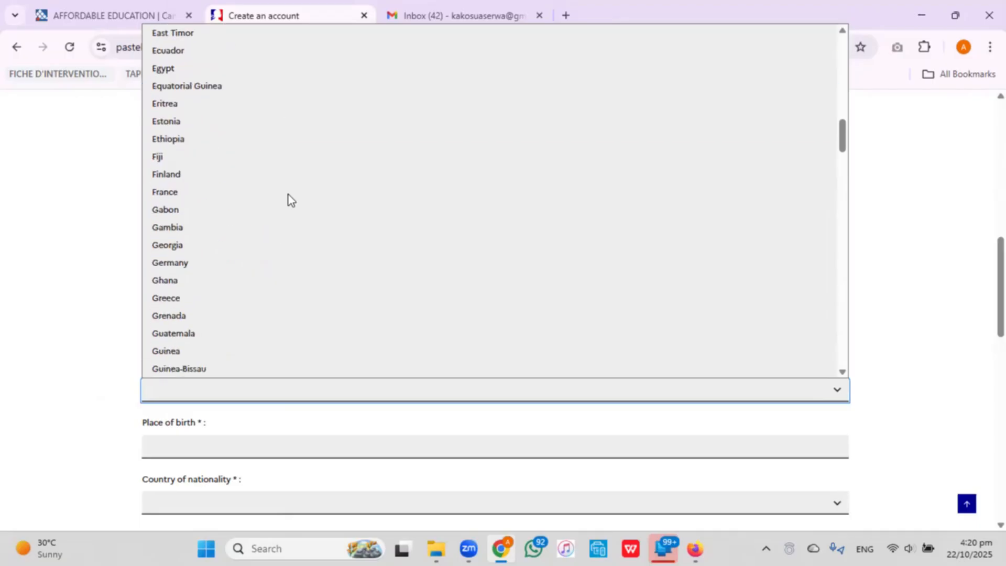
left_click(288, 281)
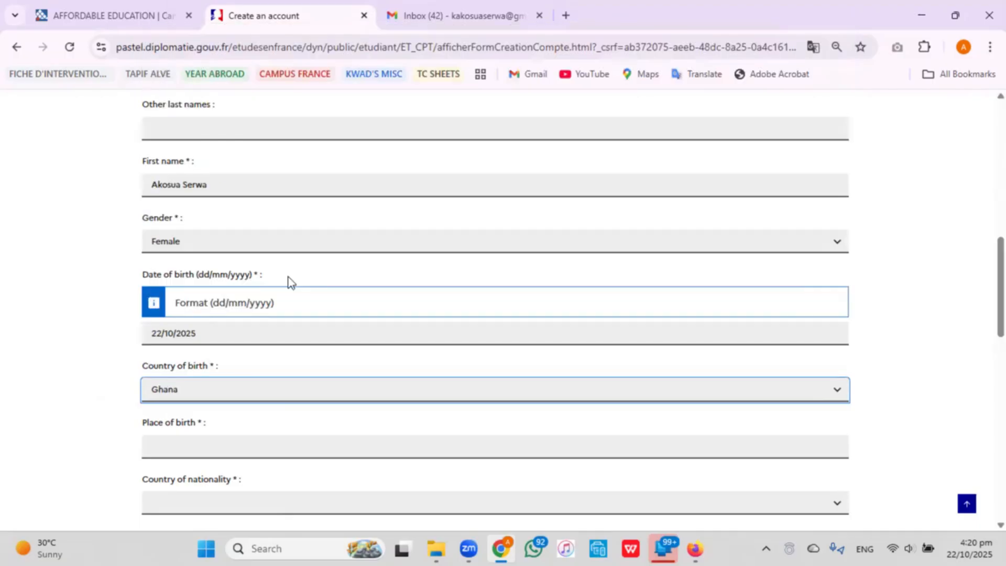
Enter Accra as place of birth and Ghana as country of nationality.
scroll(289, 280, "down", 3)
left_click(288, 301)
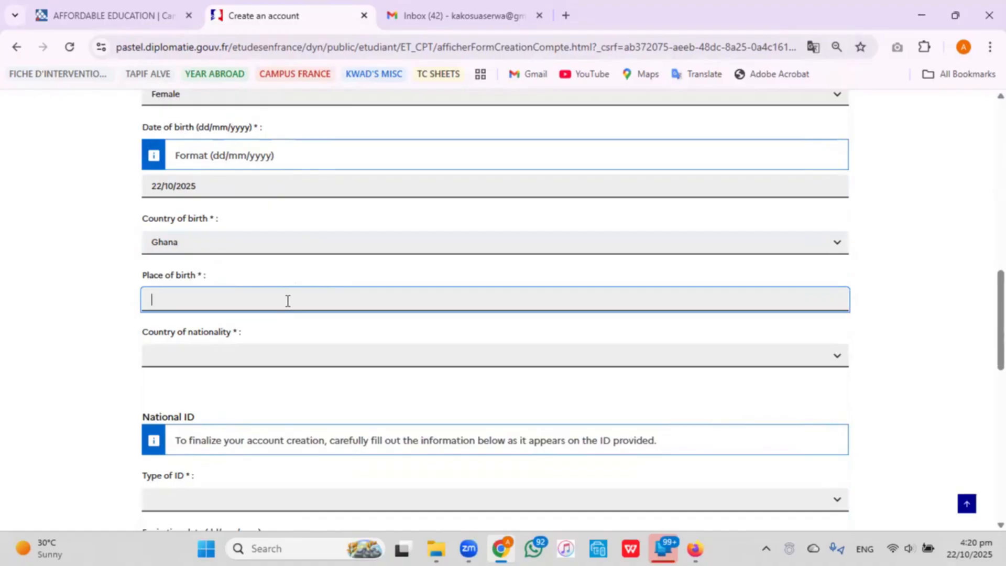
type("Accra")
left_click(311, 358)
scroll(331, 234, "down", 20)
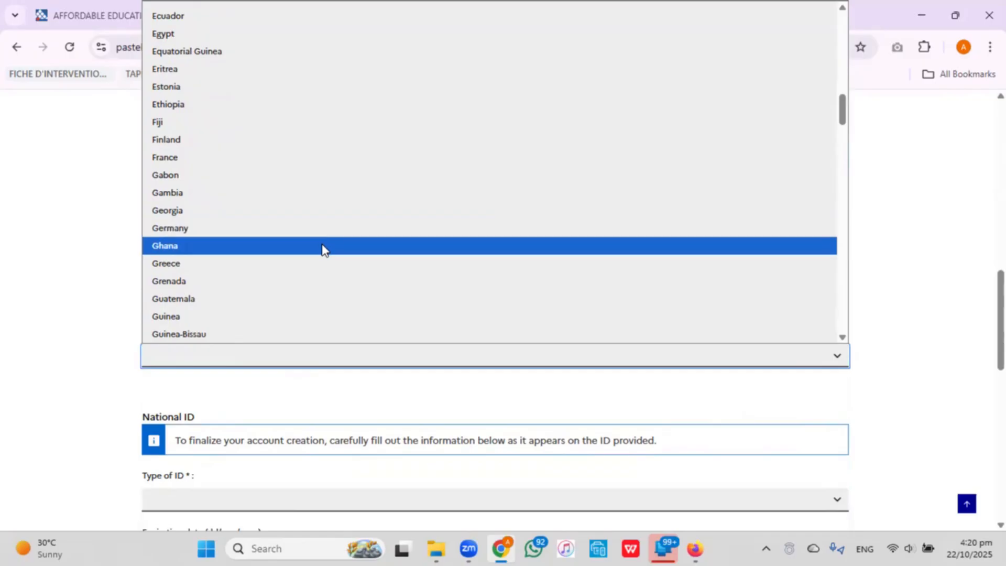
left_click(322, 246)
scroll(325, 251, "down", 3)
scroll(325, 251, "down", 2)
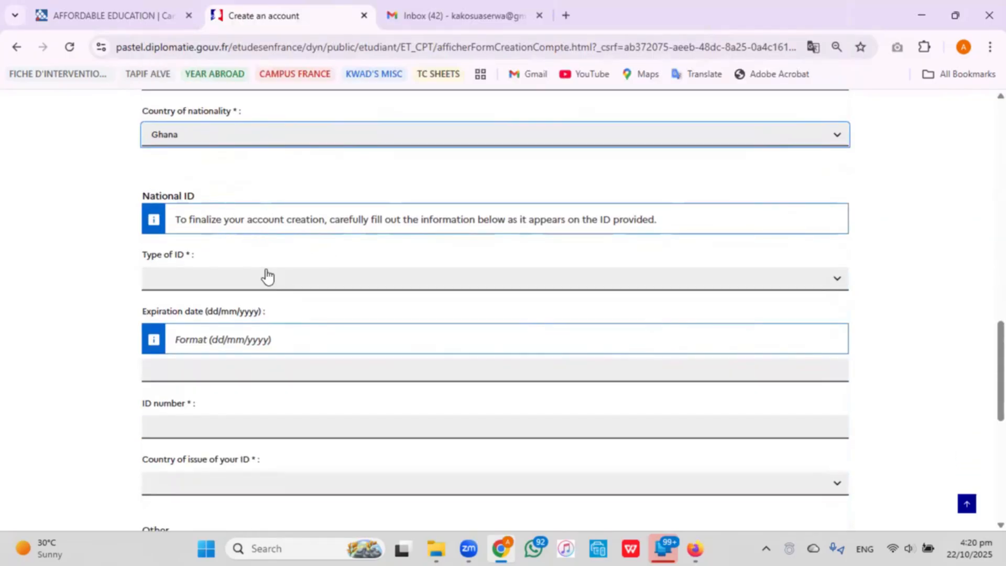
Set the ID type to Passeport with expiration date 11/05/2031.
left_click(218, 286)
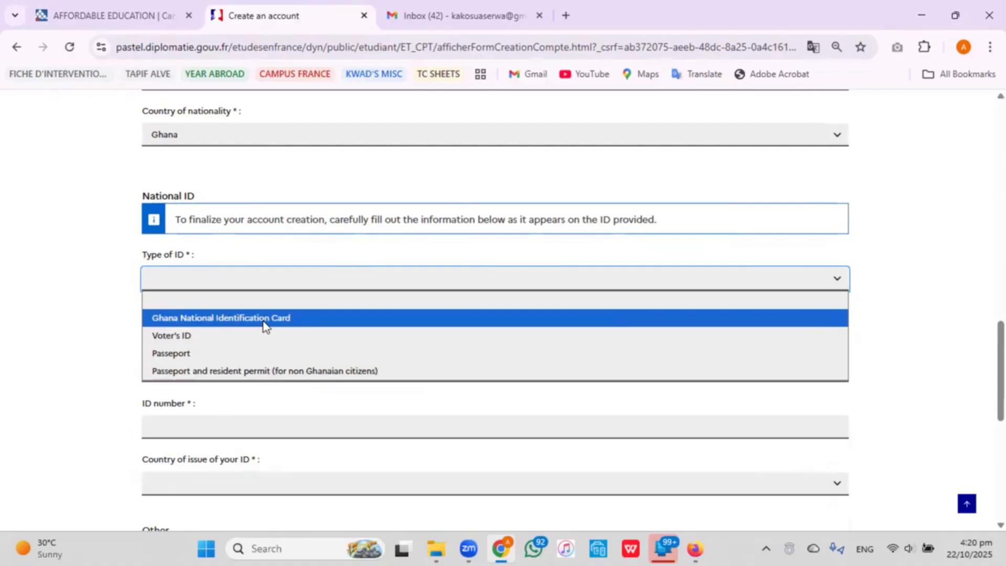
left_click(216, 352)
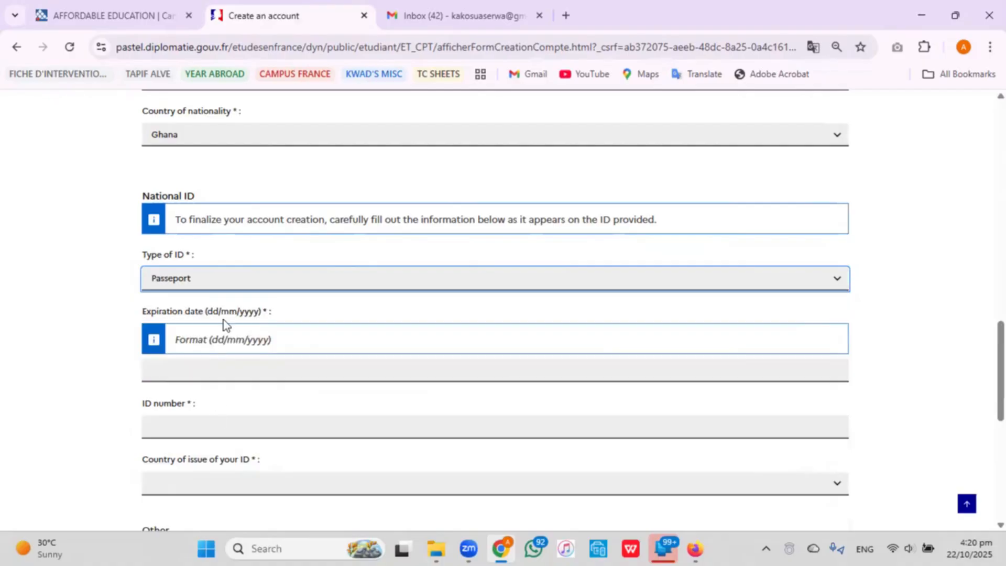
left_click(252, 289)
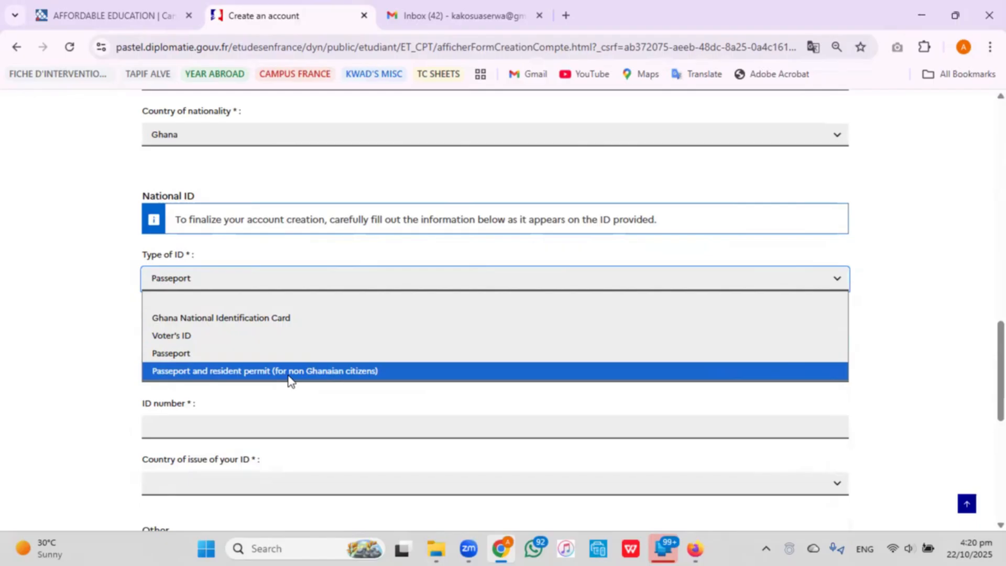
left_click(247, 354)
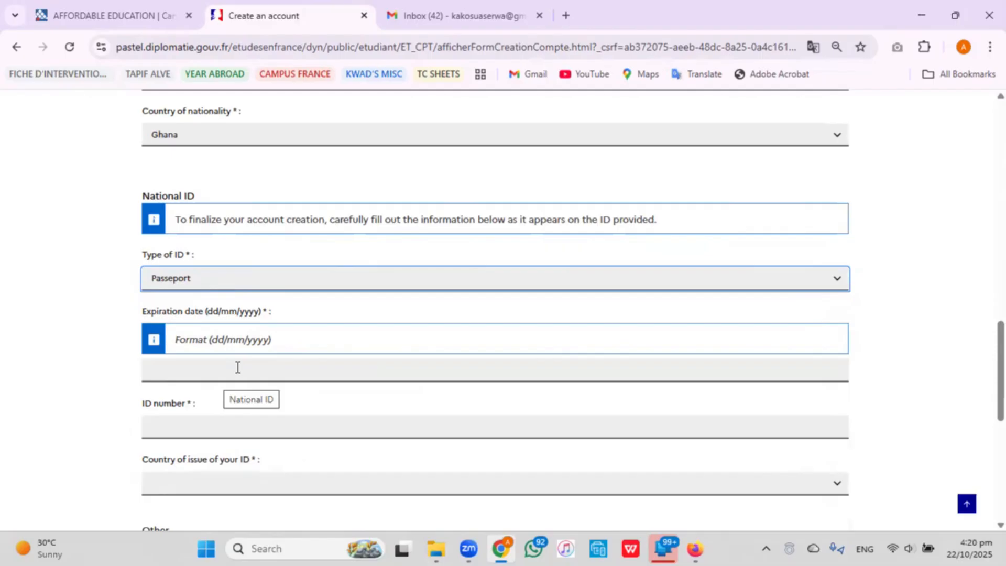
left_click(238, 367)
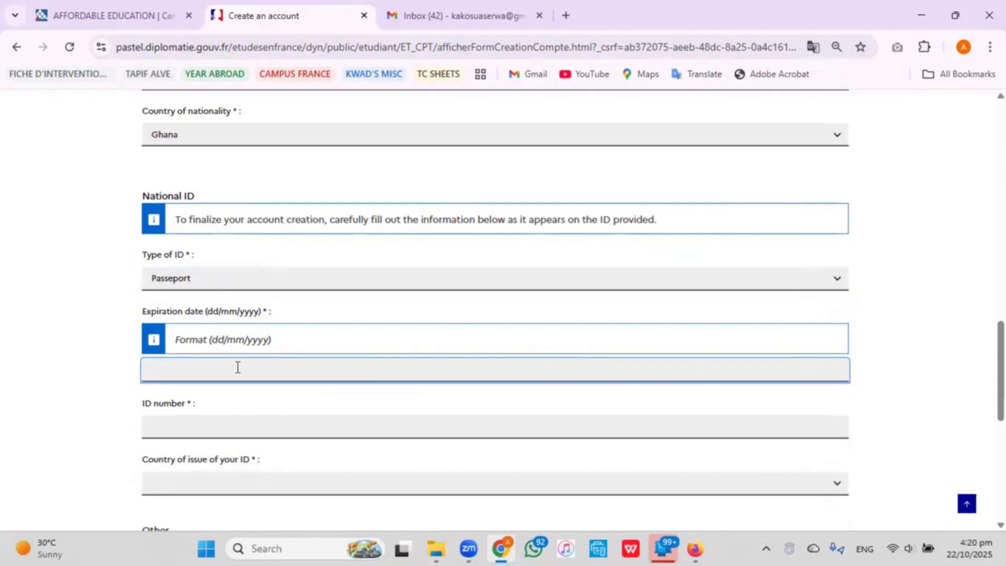
type("11/05/2031")
scroll(243, 373, "down", 3)
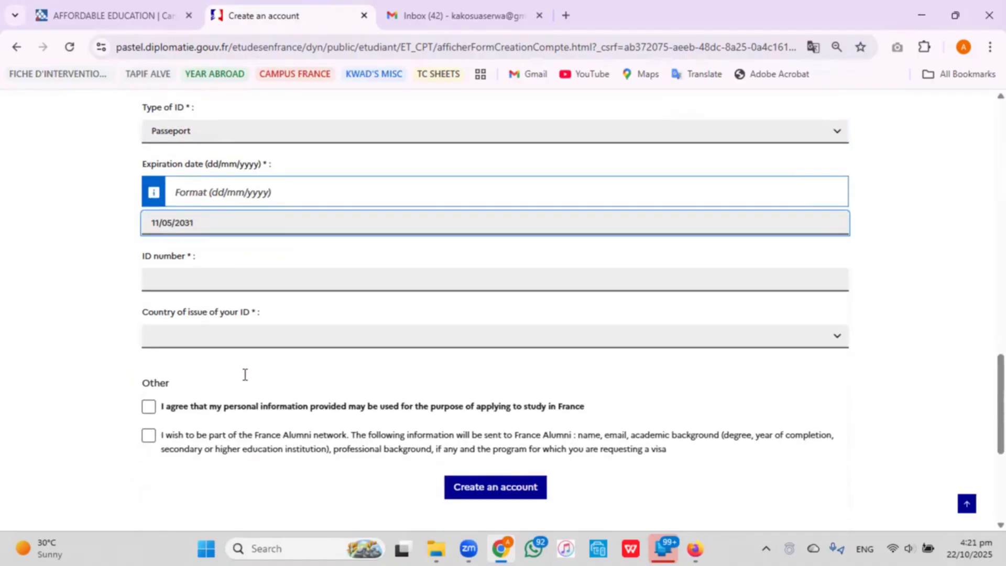
Enter the passport number and select Ghana as the country of issue.
left_click(208, 272)
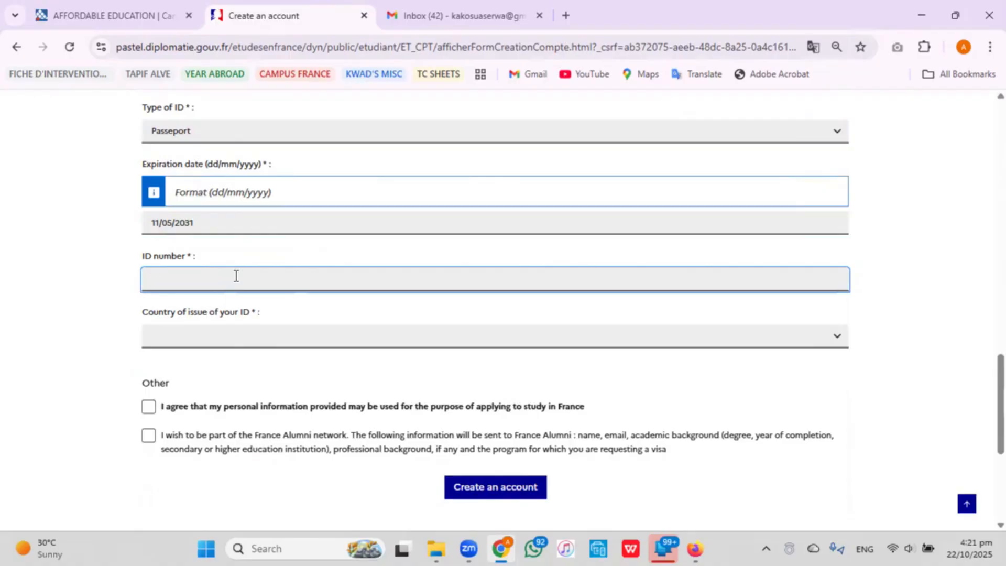
left_click(220, 341)
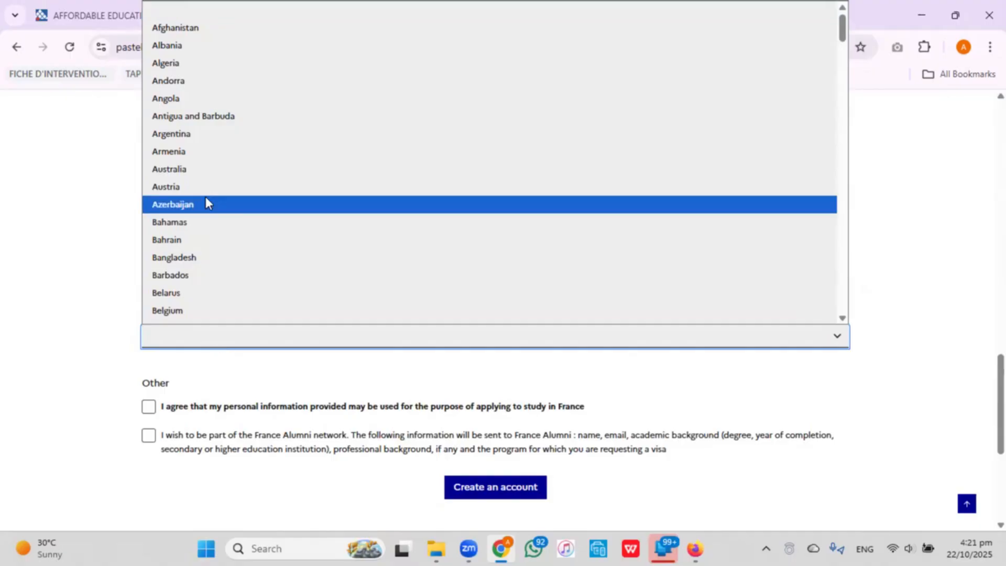
scroll(215, 190, "down", 1)
scroll(215, 188, "down", 15)
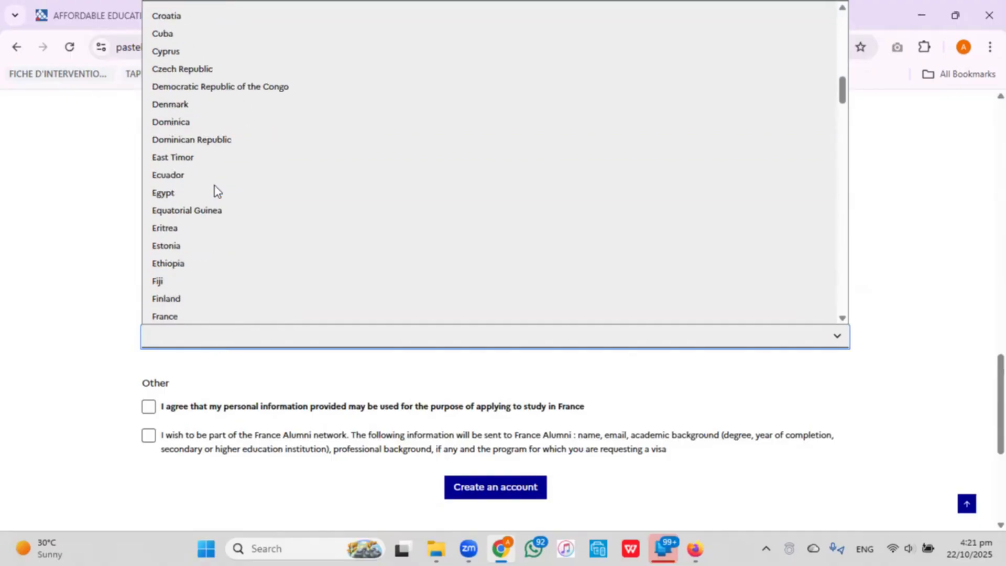
scroll(215, 187, "down", 5)
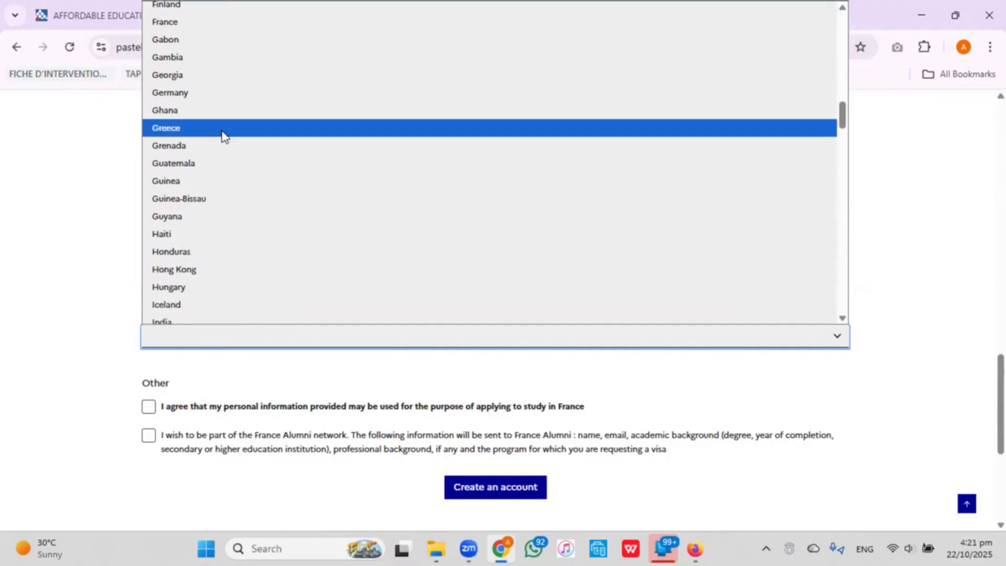
left_click(239, 118)
scroll(291, 333, "down", 1)
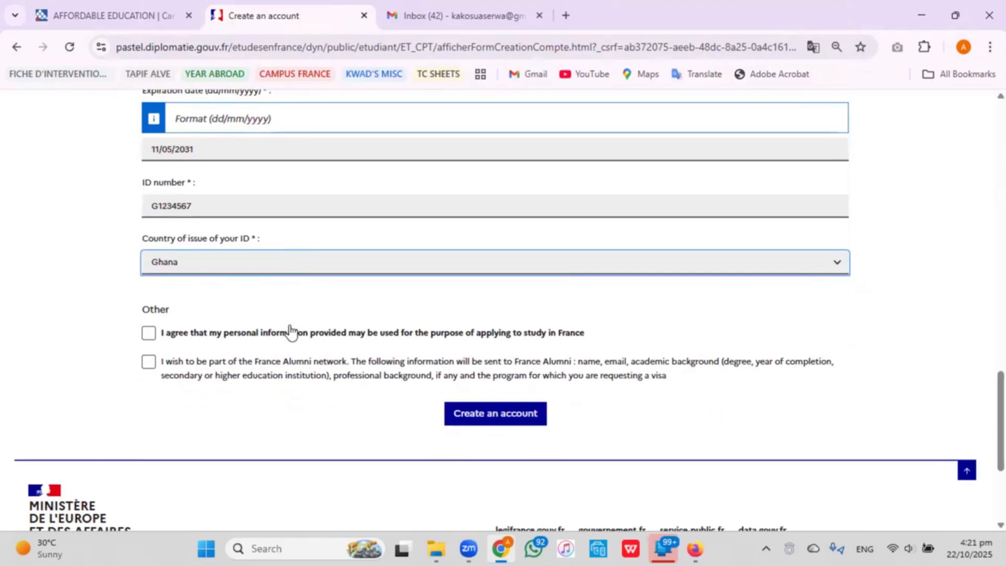
Accept the personal-data consent and France Alumni opt-in, then create the account.
left_click(148, 334)
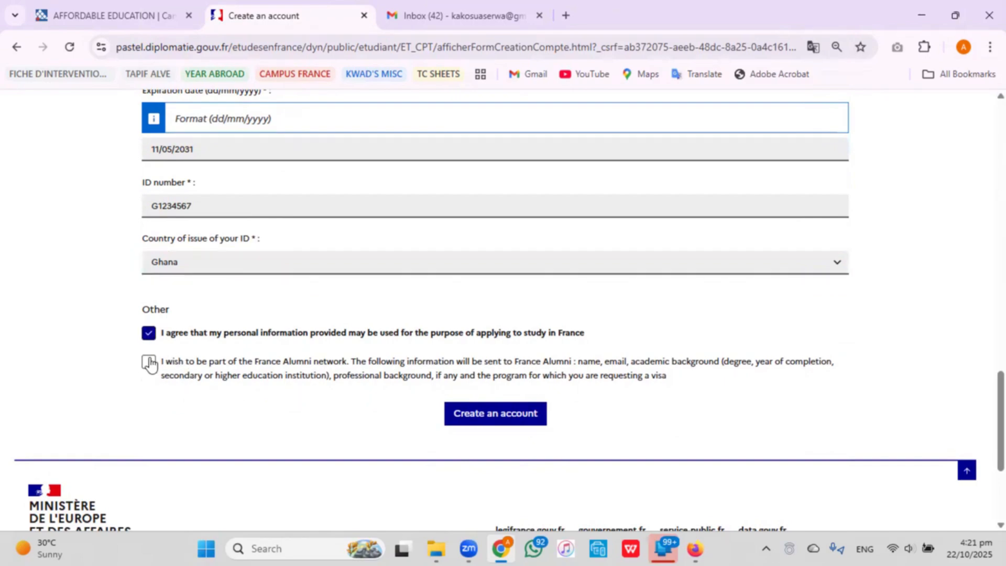
left_click(149, 362)
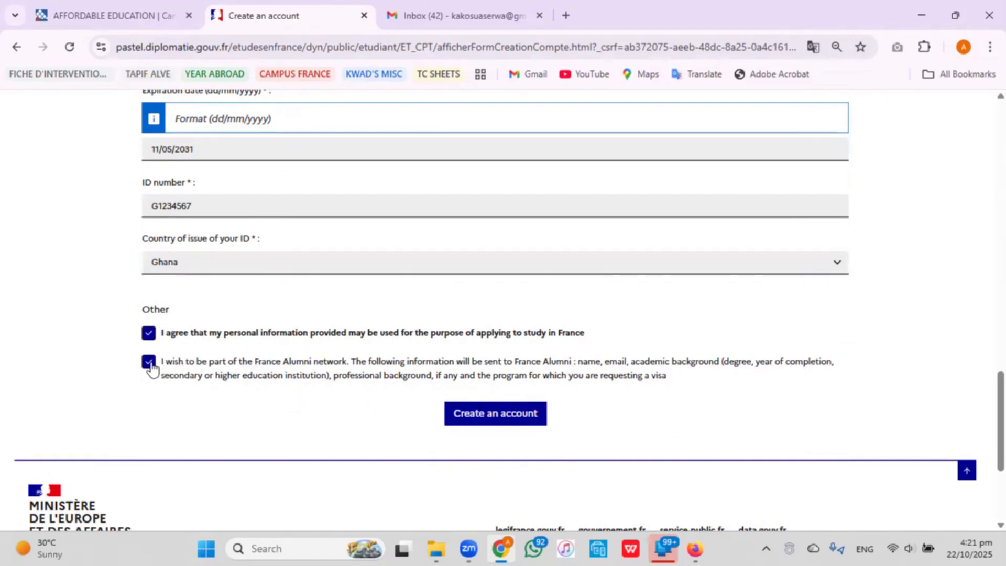
left_click(524, 413)
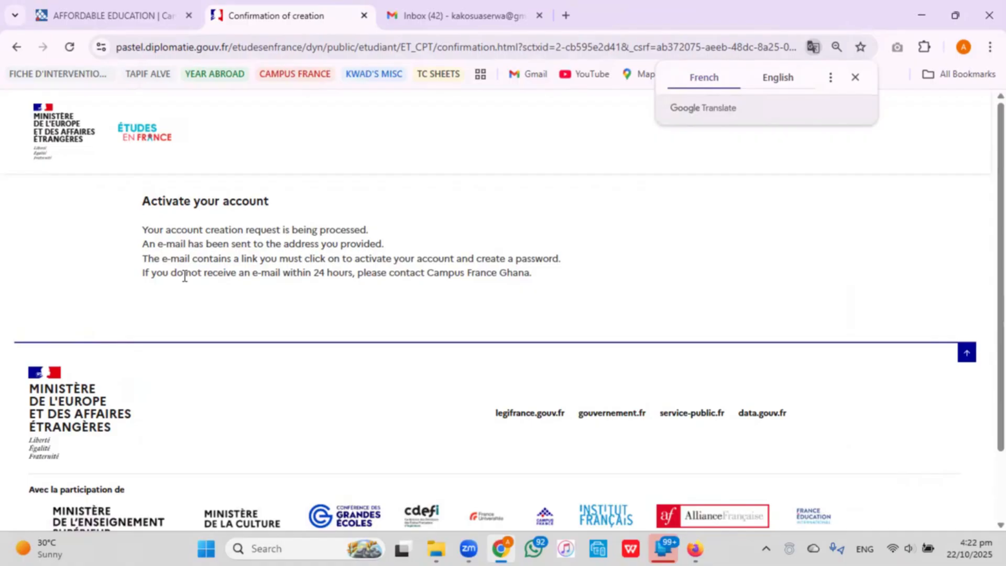
Refresh the Gmail inbox until the Études en France confirmation arrives, then open it.
left_click(431, 17)
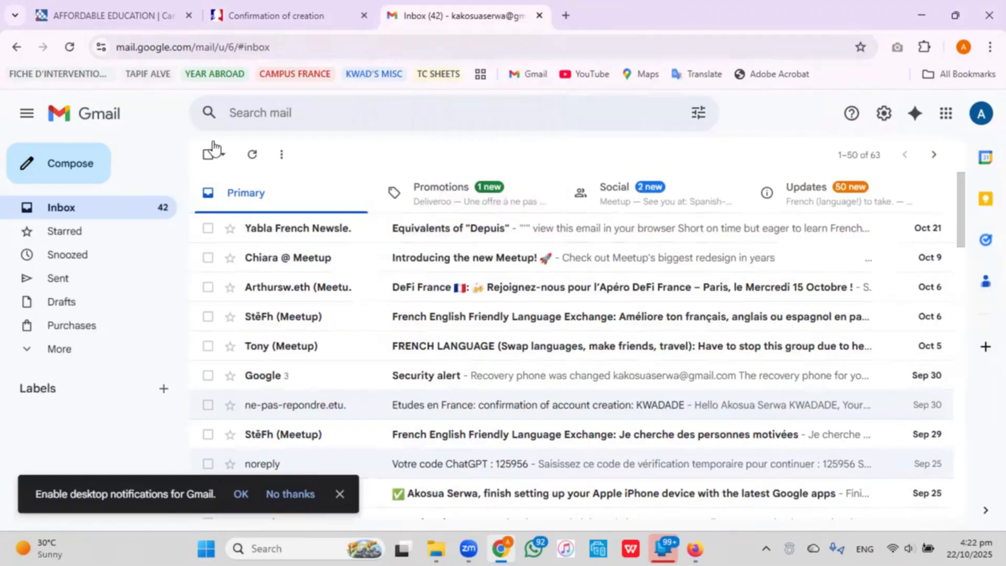
left_click(251, 159)
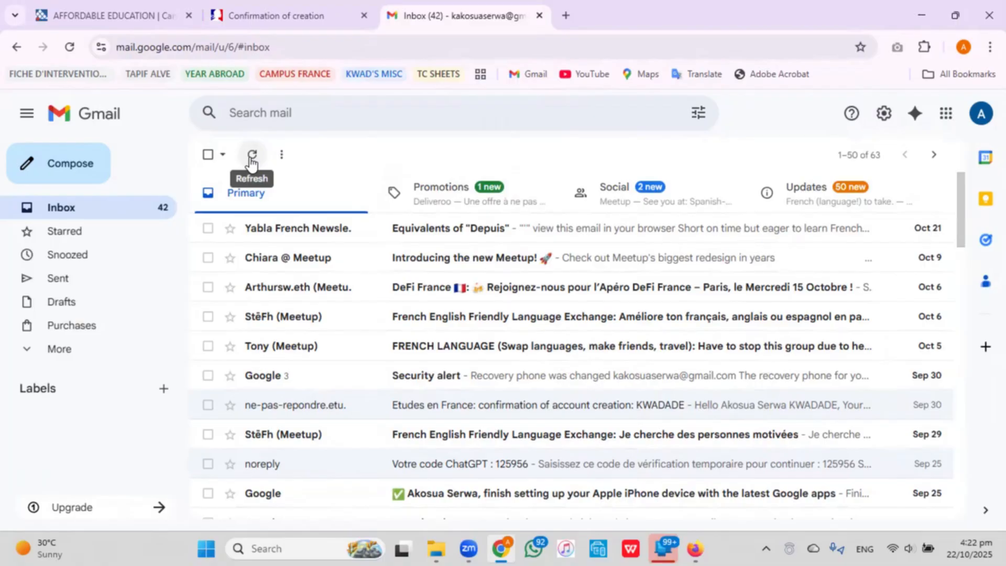
left_click(252, 159)
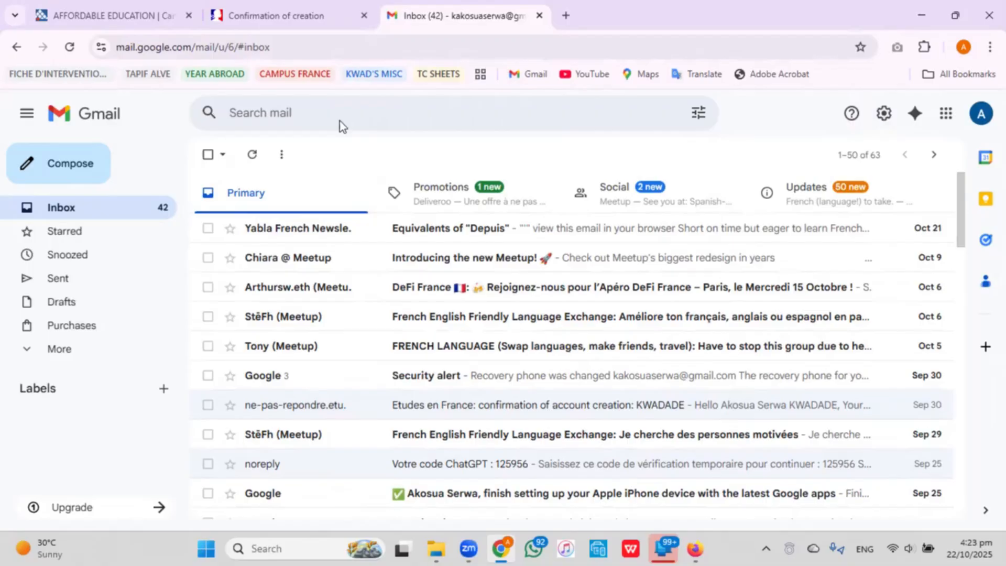
left_click(252, 154)
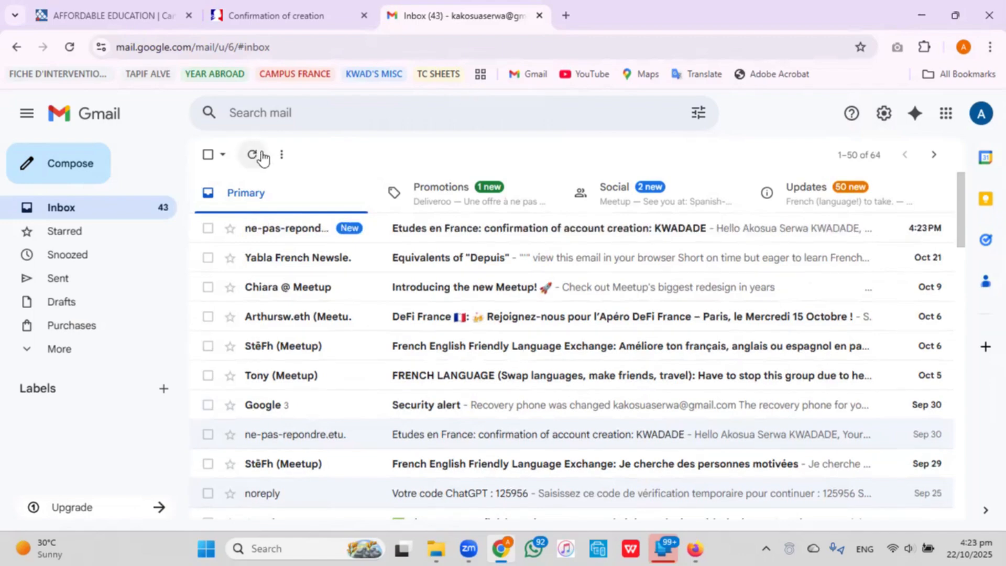
left_click(447, 240)
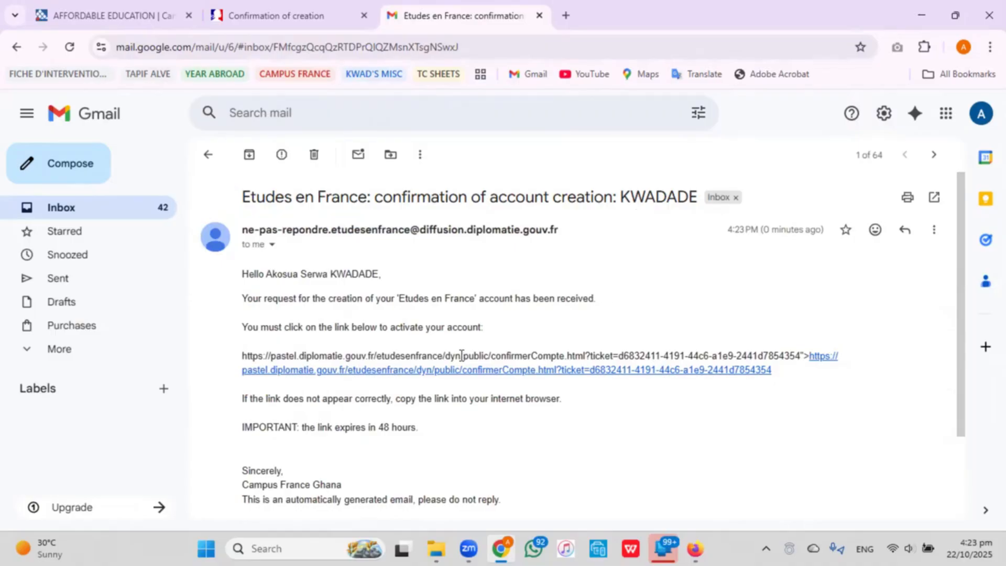
Follow the activation link and clear the browser-autofilled login fields.
left_click(691, 370)
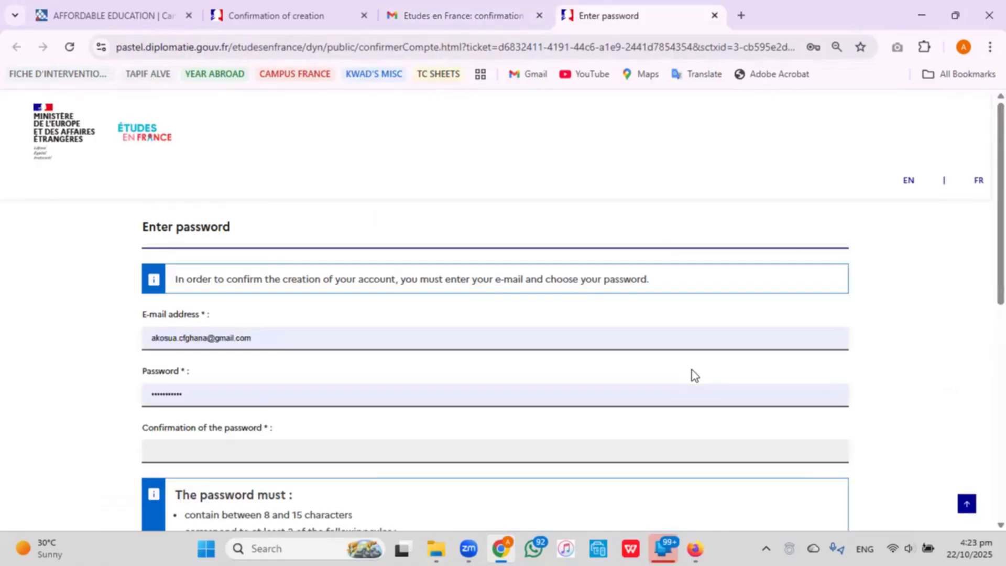
triple_click(315, 341)
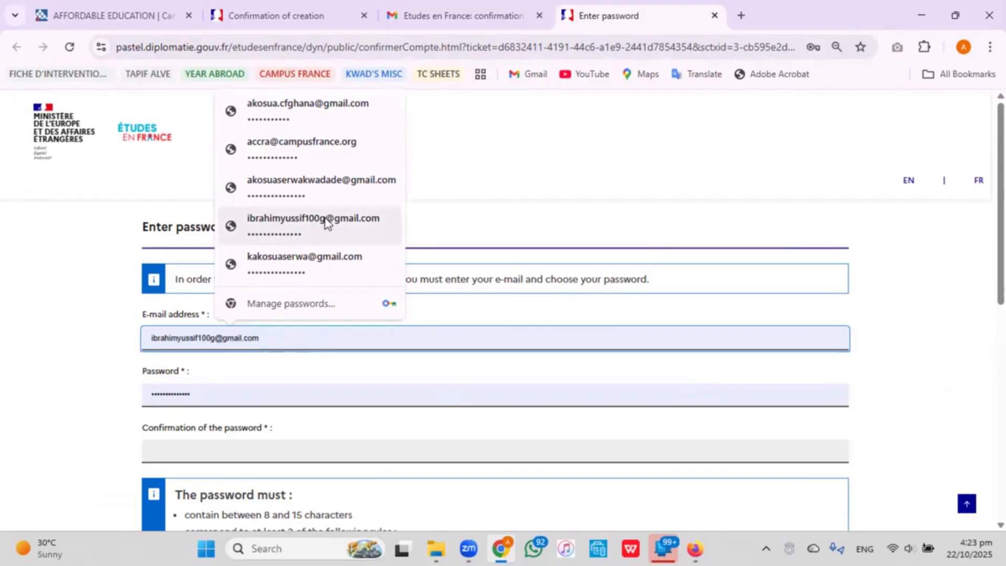
left_click(337, 187)
triple_click(334, 332)
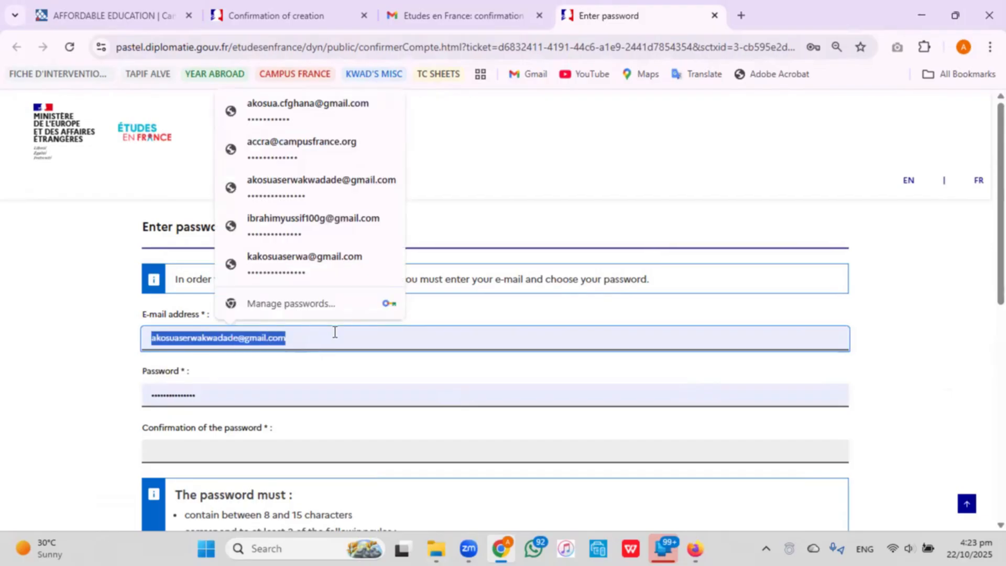
type("k")
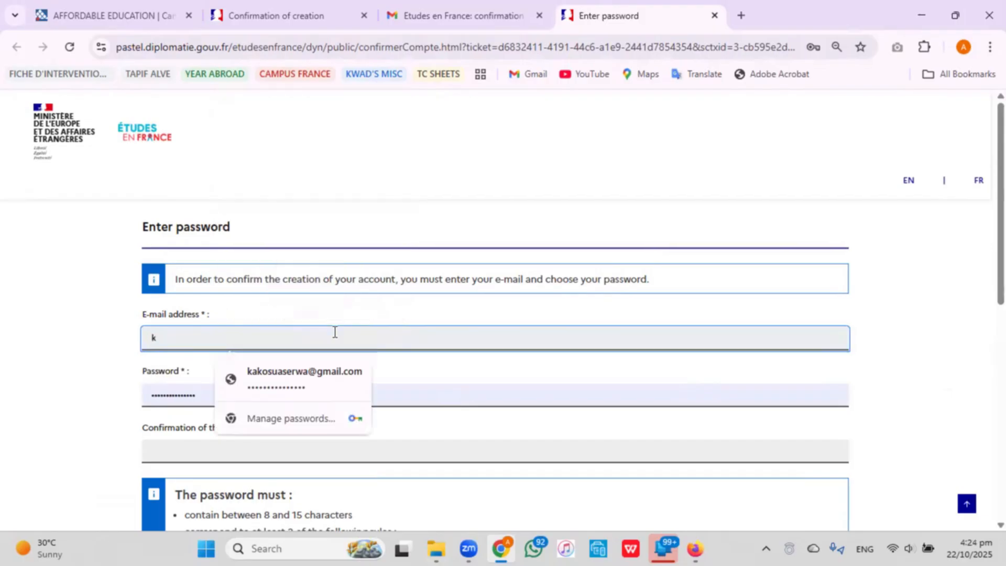
type("akosu")
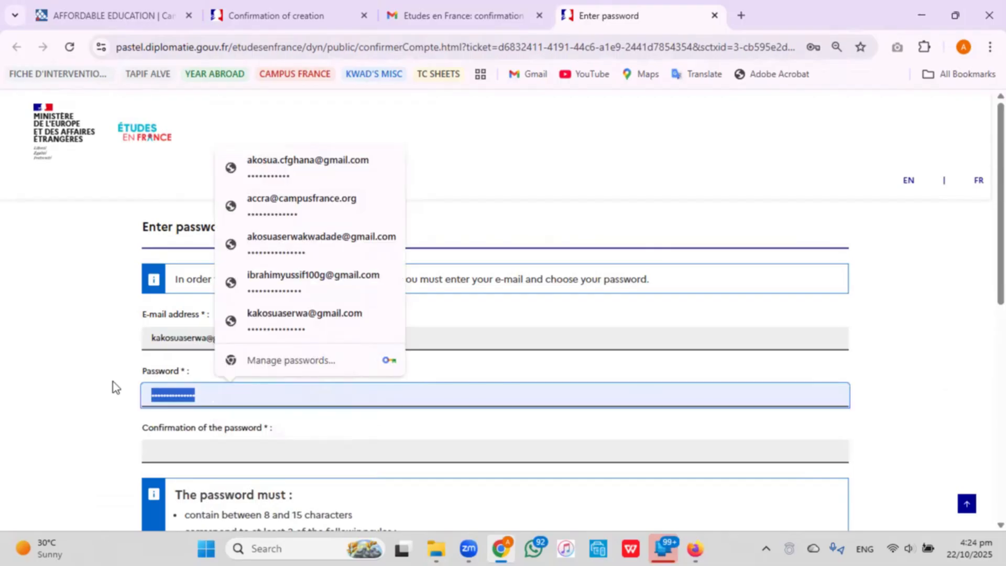
key("BackSpace")
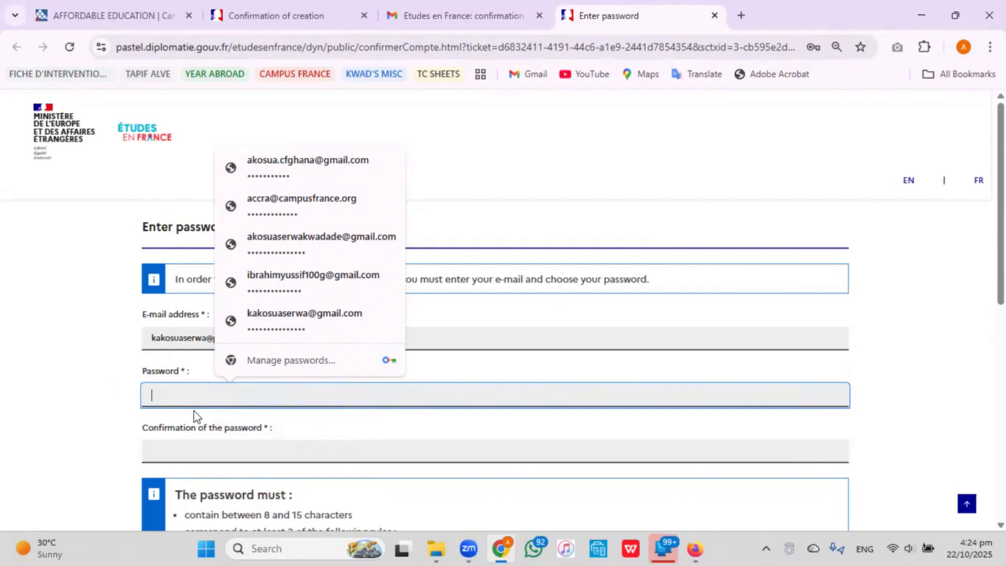
left_click(13, 332)
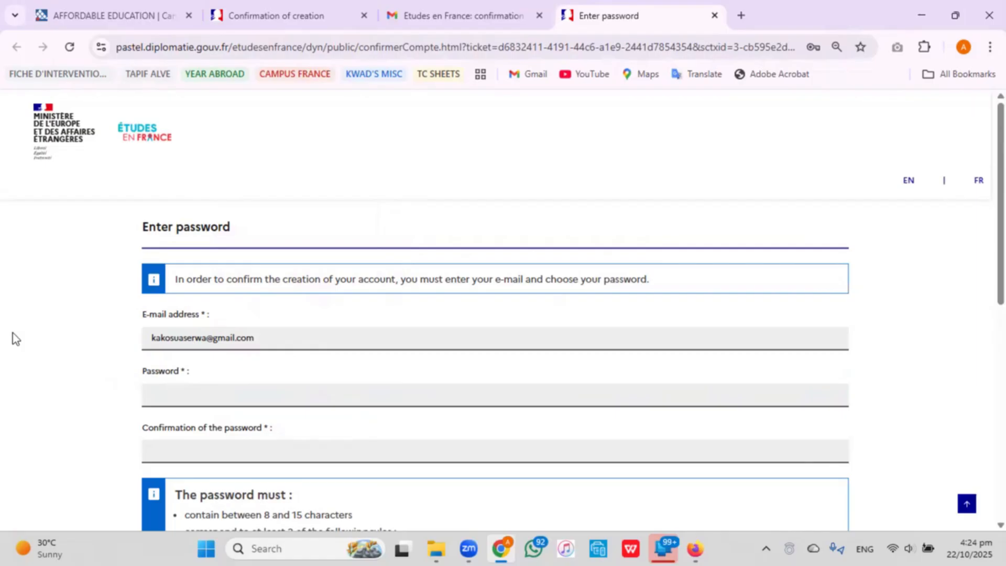
Enter and confirm the account password, then confirm creation of the account.
left_click(237, 402)
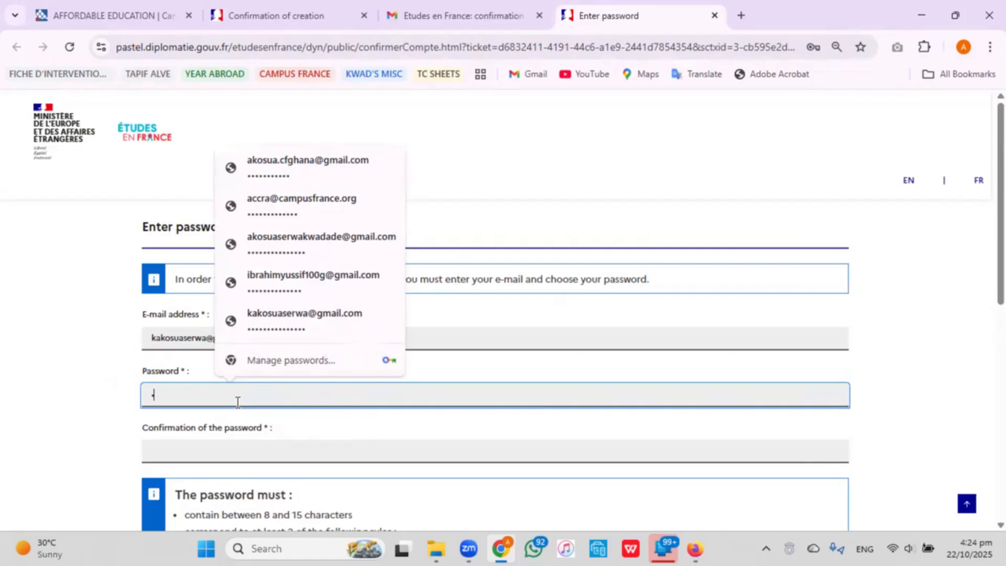
key("ctrl+v")
left_click(256, 449)
type("••••••")
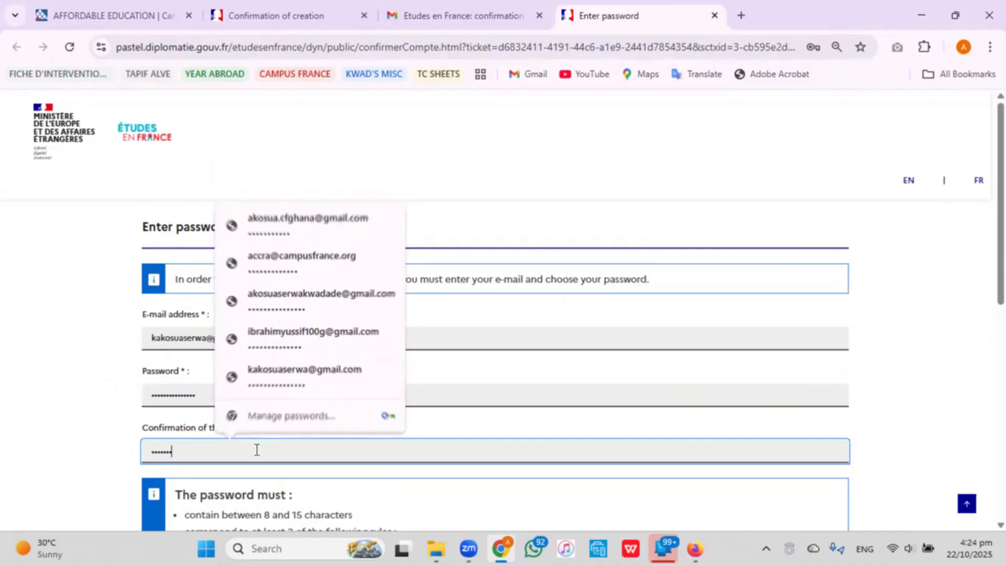
type("••••••")
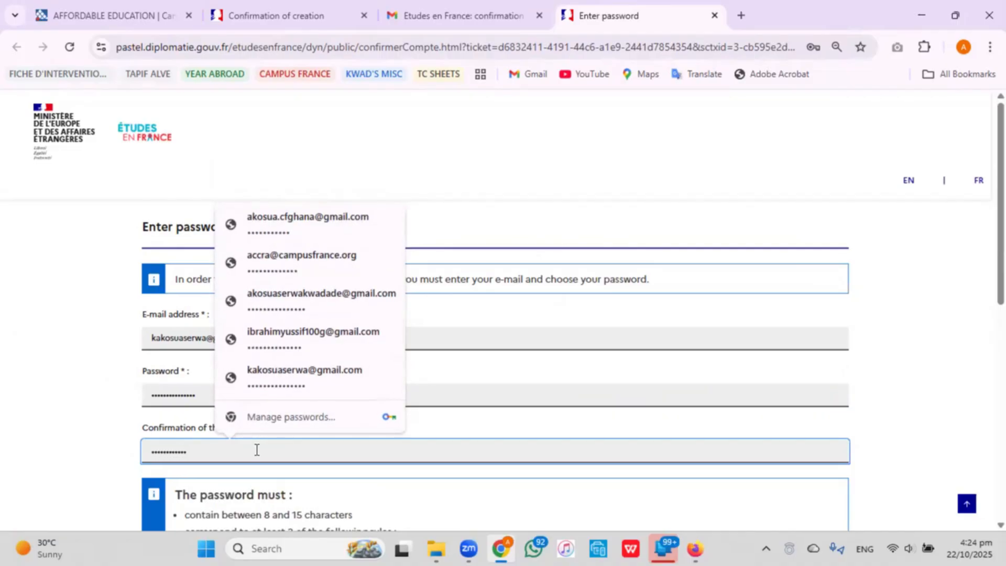
type("•••")
left_click(377, 469)
scroll(376, 469, "down", 4)
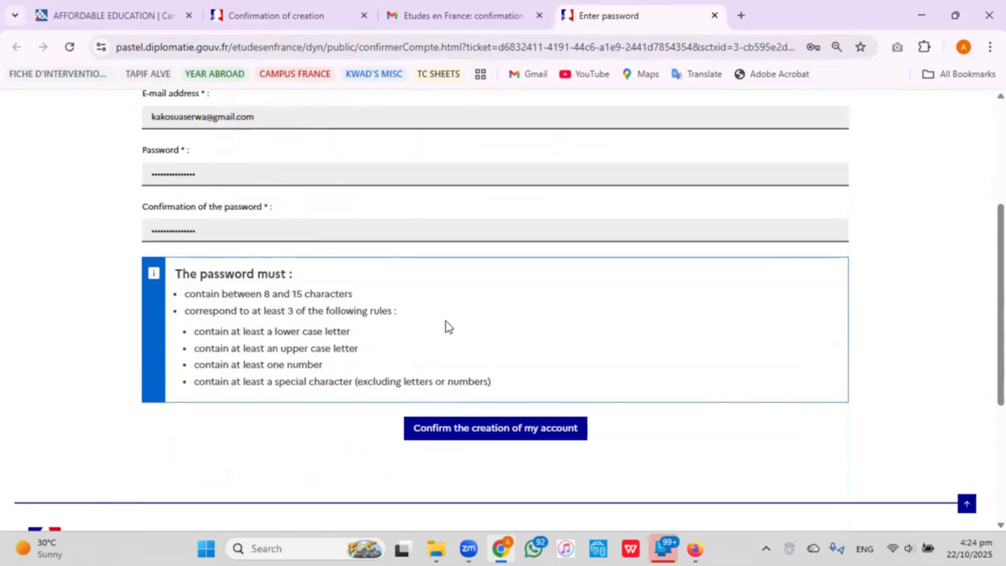
left_click(486, 432)
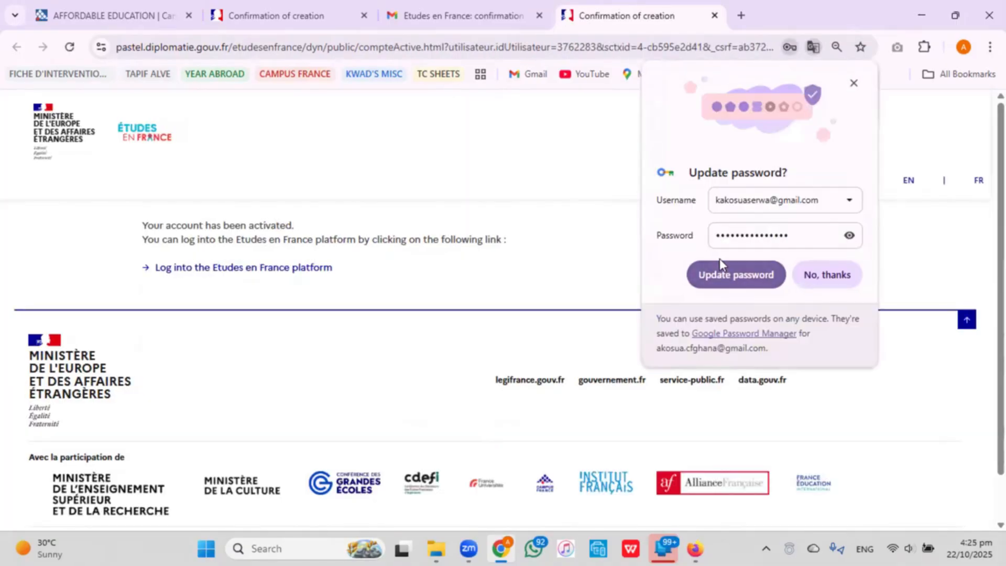
Update the saved browser password, go to the login page and switch it to English.
left_click(749, 281)
left_click(269, 271)
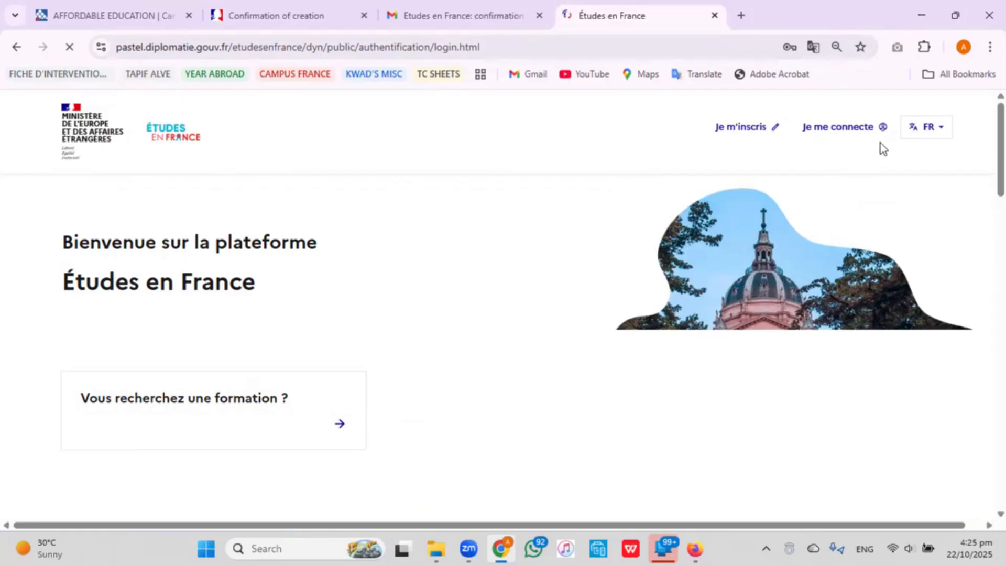
left_click(927, 127)
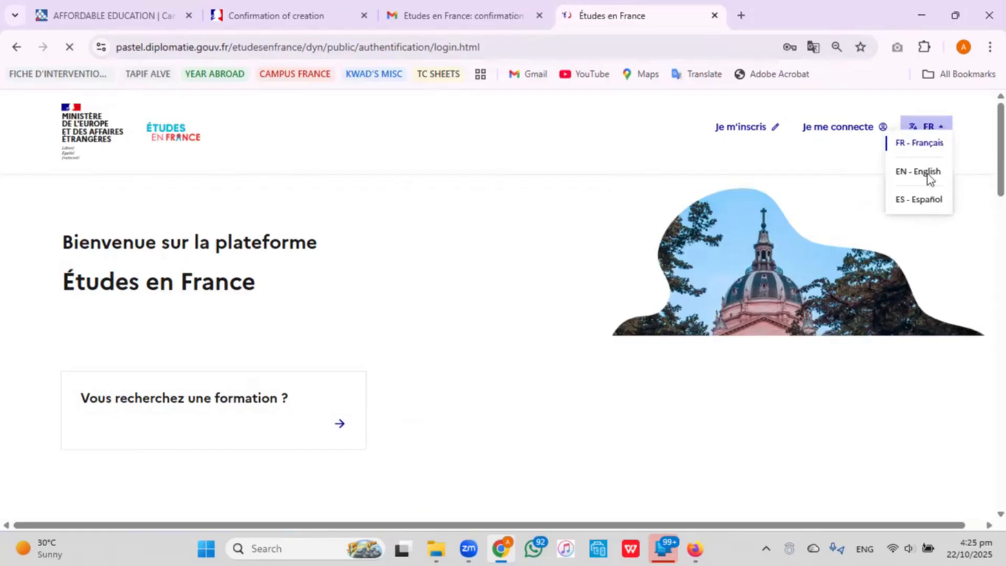
left_click(927, 174)
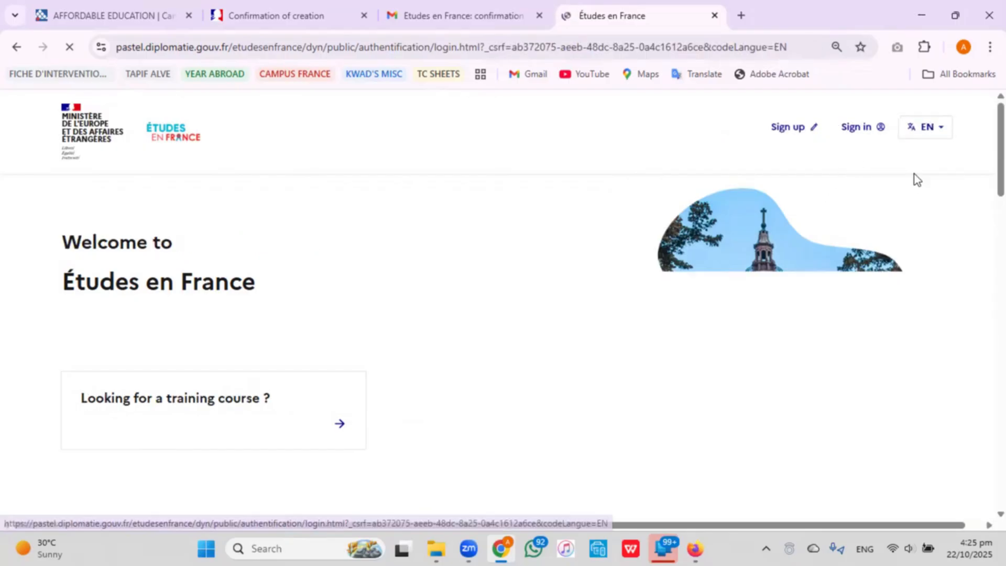
Sign in with the prefilled login and password.
left_click(856, 128)
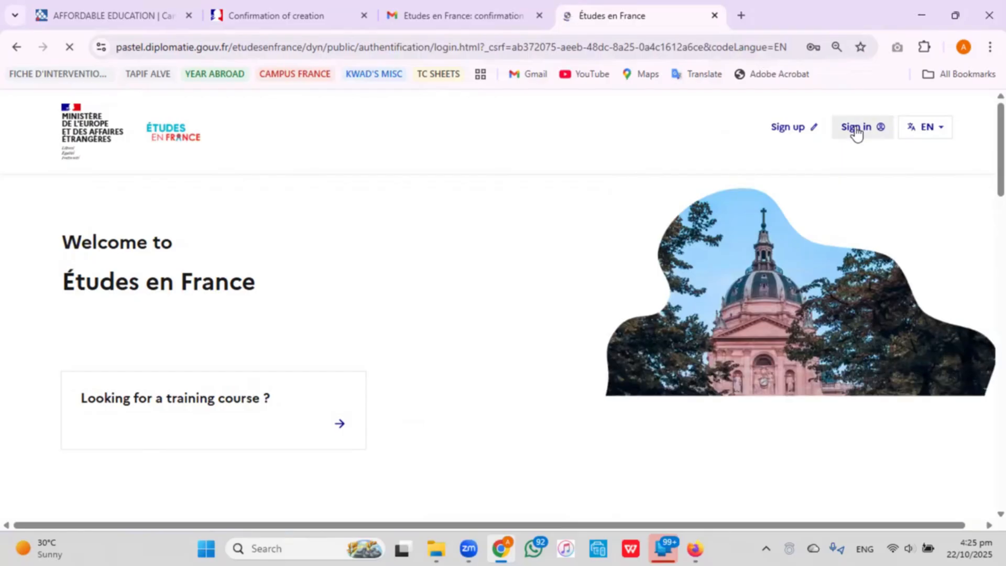
left_click(518, 233)
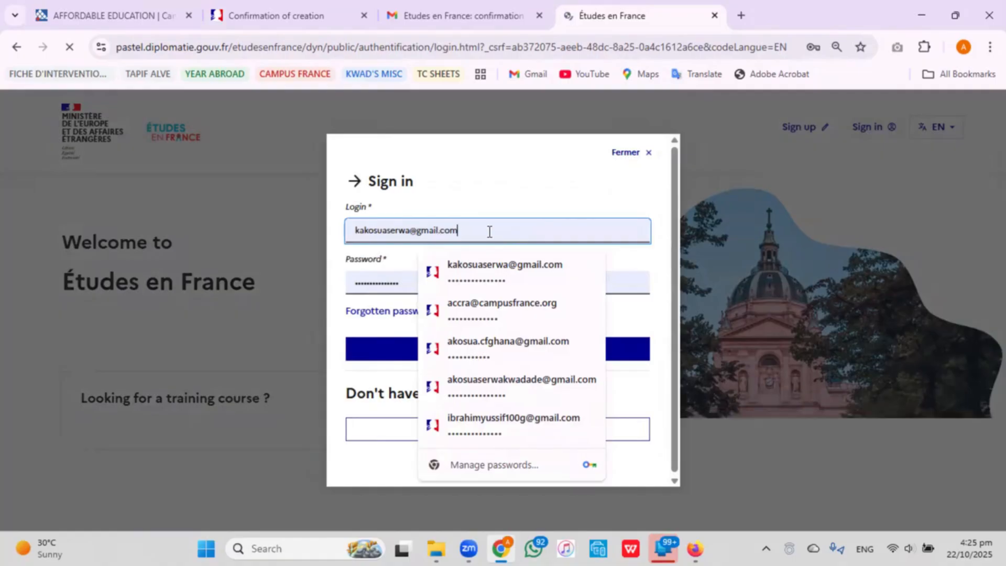
left_click(398, 283)
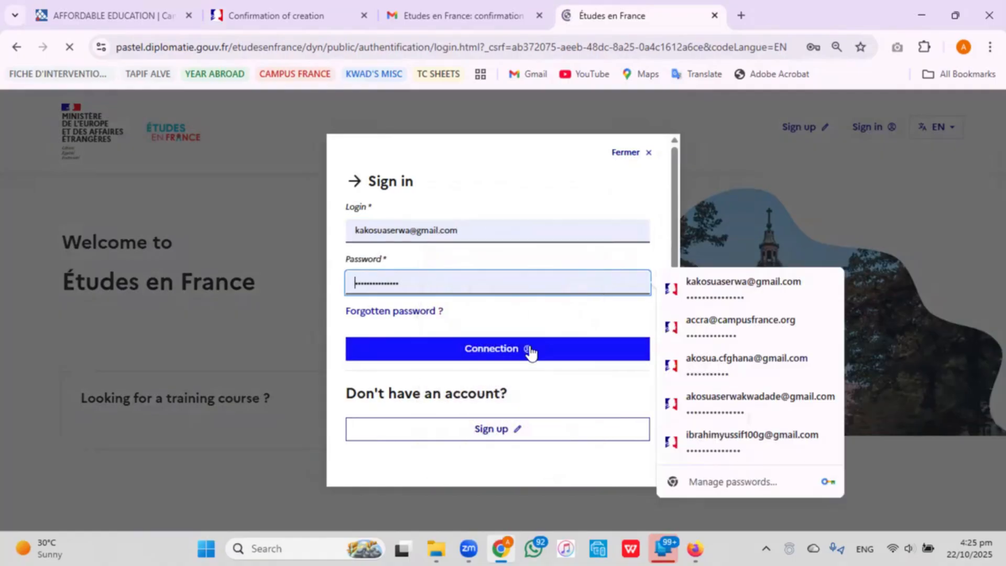
left_click(526, 349)
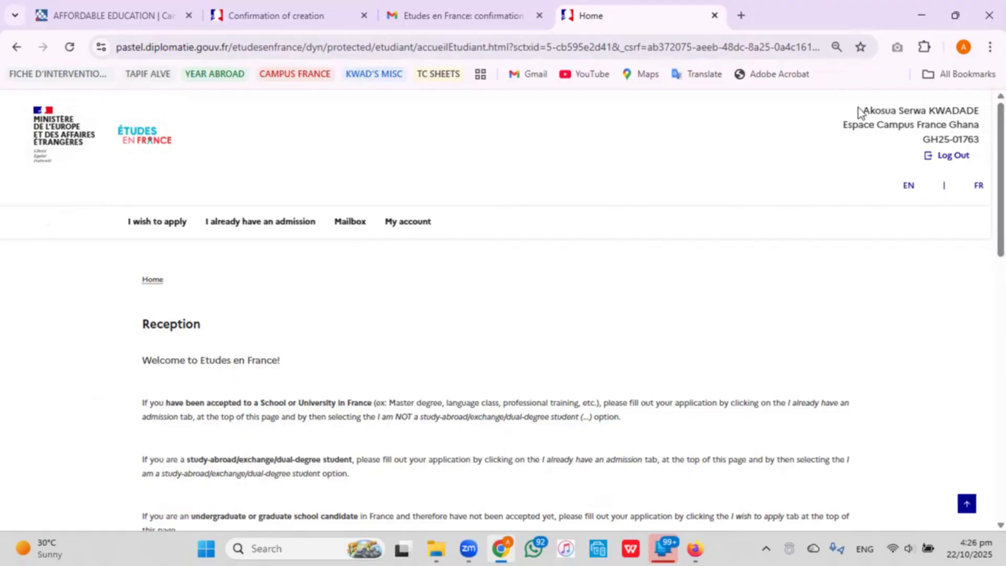
Highlight the account holder's name, Campus France office and personal ID, then go to 'I wish to apply'.
left_click_drag(858, 108, 978, 111)
left_click_drag(844, 126, 980, 123)
left_click(923, 139)
left_click_drag(923, 139, 979, 139)
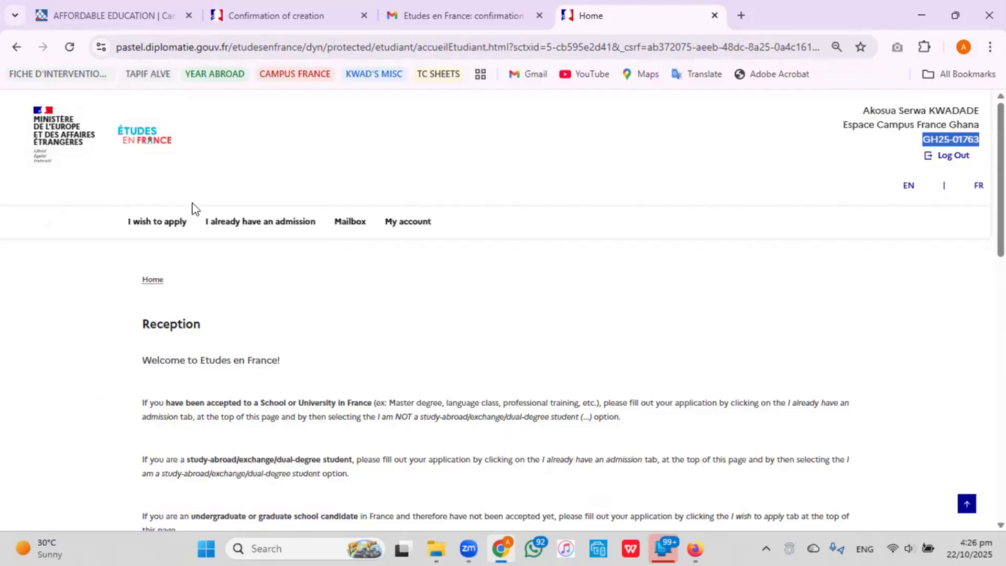
left_click(164, 225)
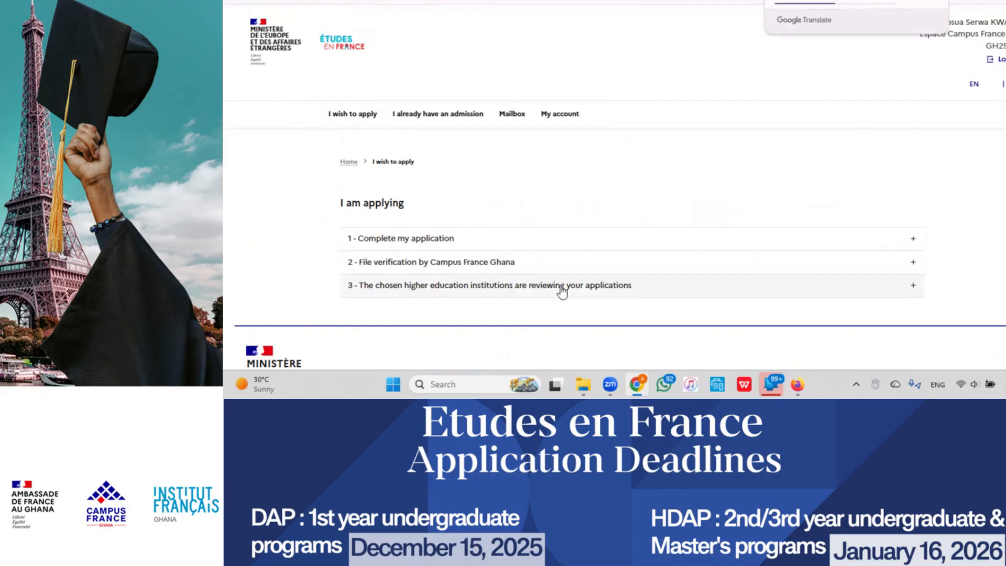
Expand '1 - Complete my application' and open '1.1 - Provide my personal details'.
left_click(461, 245)
scroll(460, 246, "down", 2)
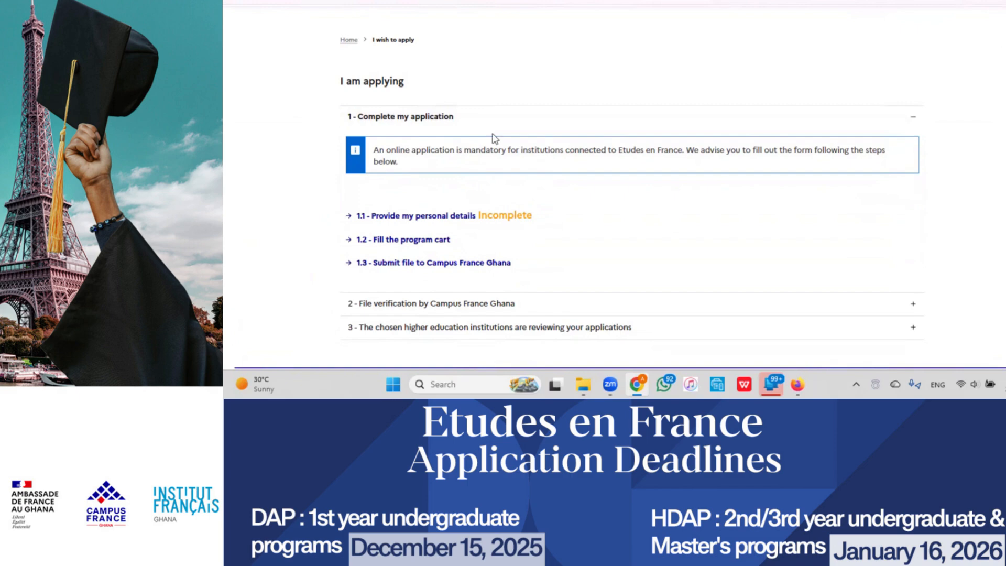
left_click(411, 219)
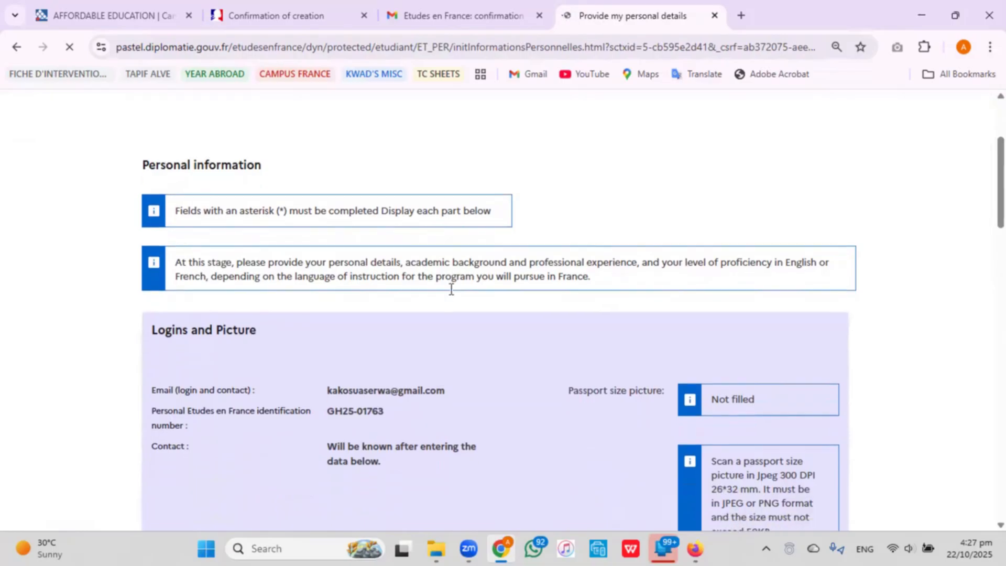
scroll(595, 168, "down", 2)
scroll(451, 289, "up", 3)
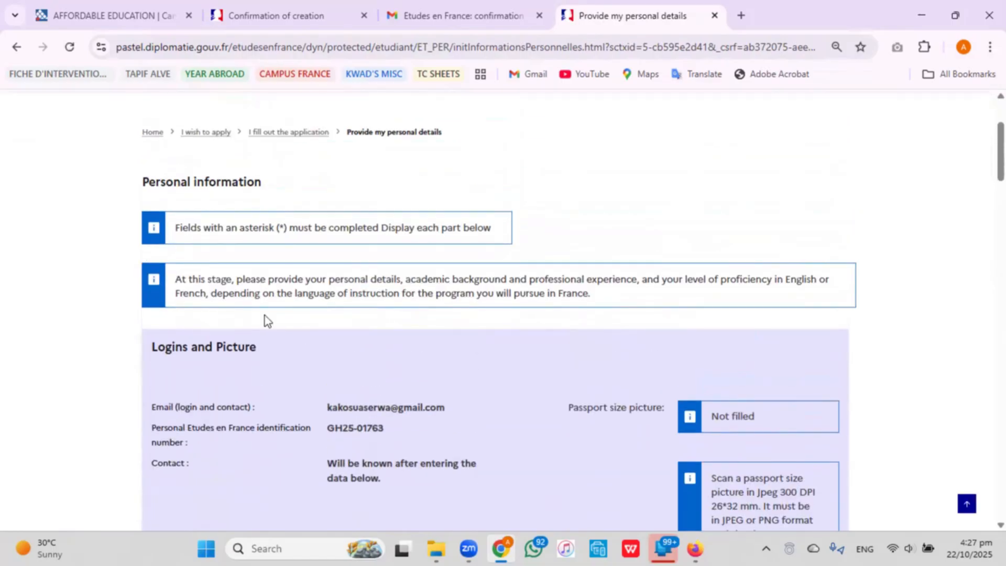
scroll(278, 347, "down", 2)
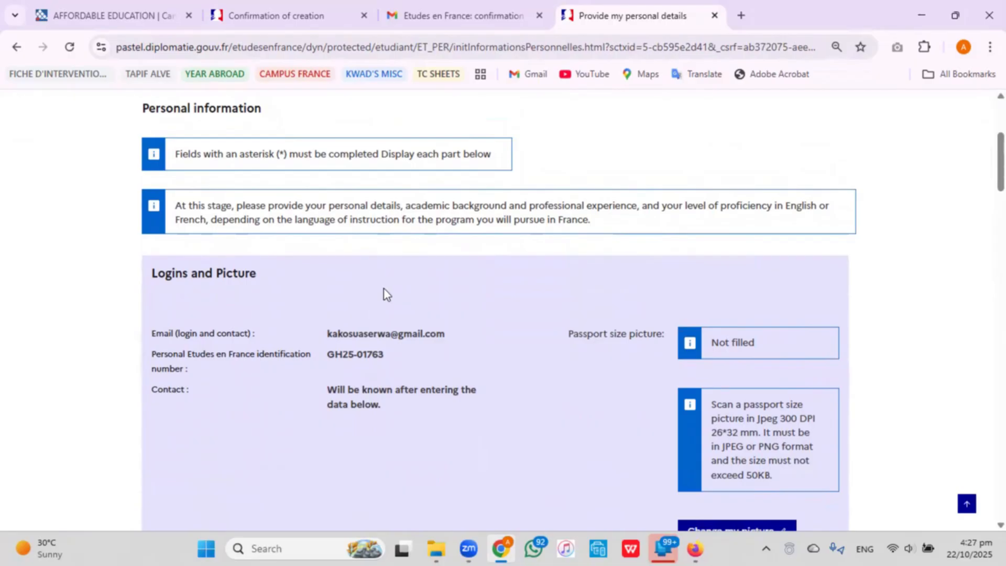
scroll(385, 294, "down", 1)
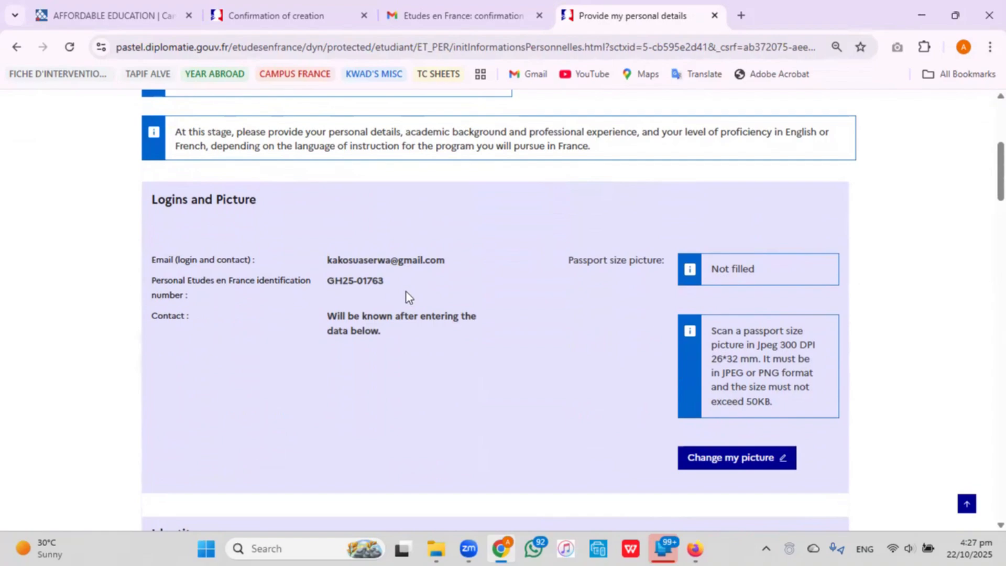
scroll(516, 325, "down", 1)
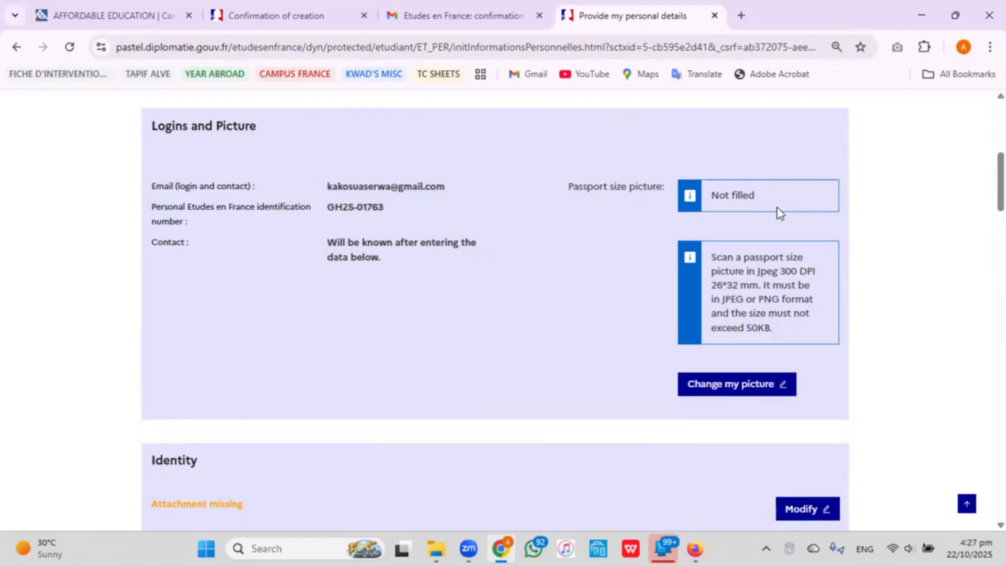
Upload the passport picture PNG from CAMPUS FRANCE > TUTORIALS > DOCUMENTS as the profile picture.
left_click(736, 393)
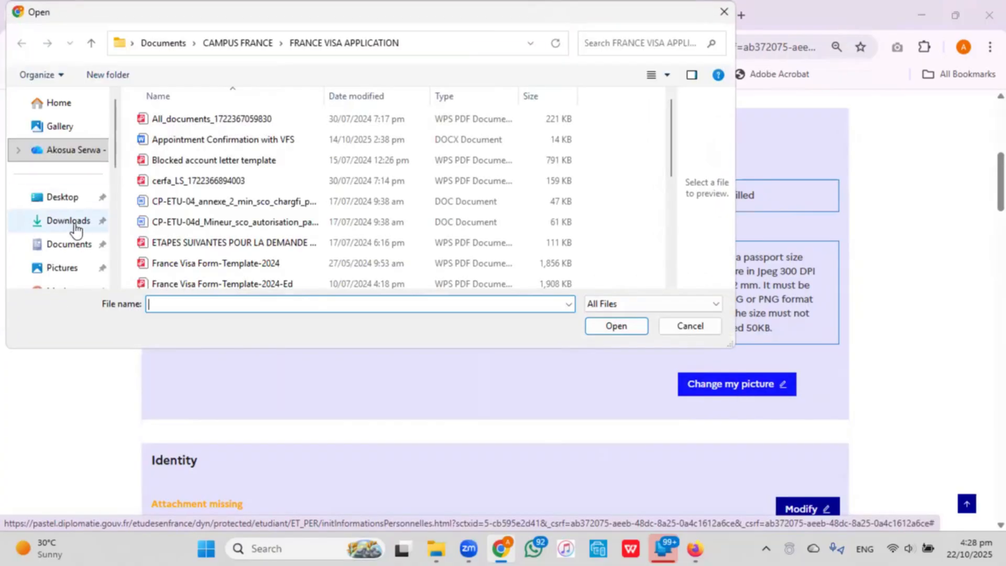
left_click(235, 49)
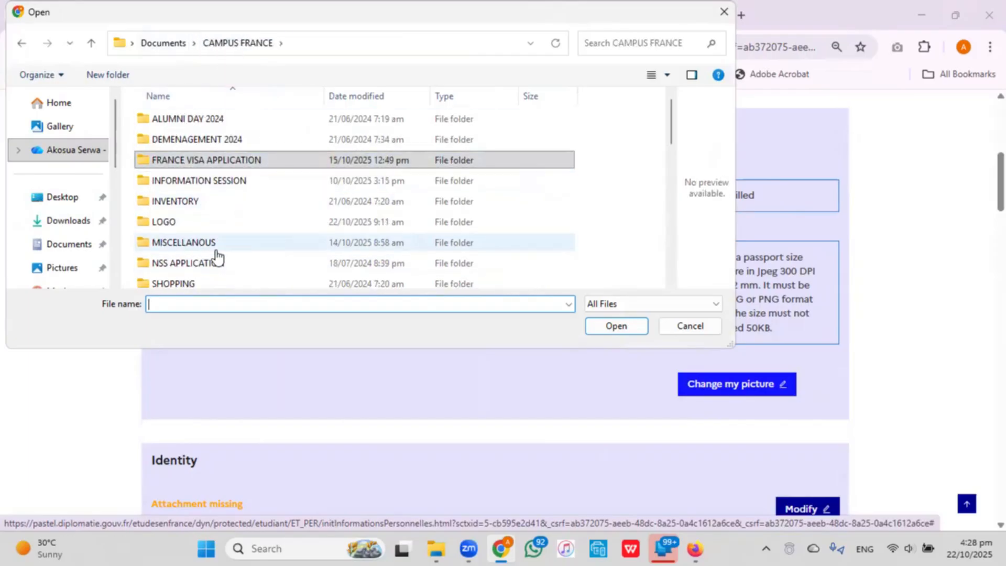
scroll(218, 256, "down", 1)
scroll(220, 258, "down", 1)
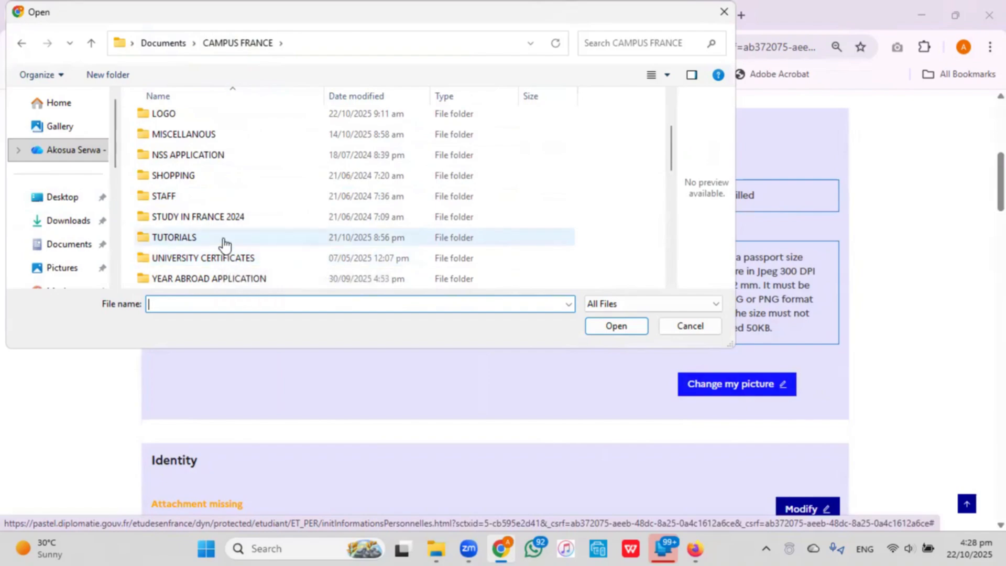
double_click(223, 240)
double_click(178, 137)
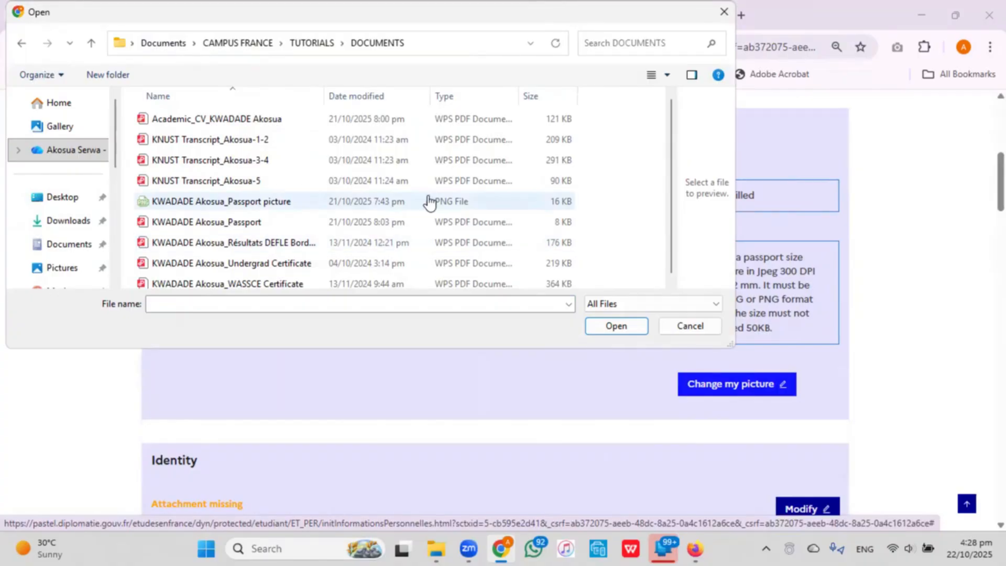
scroll(237, 149, "down", 1)
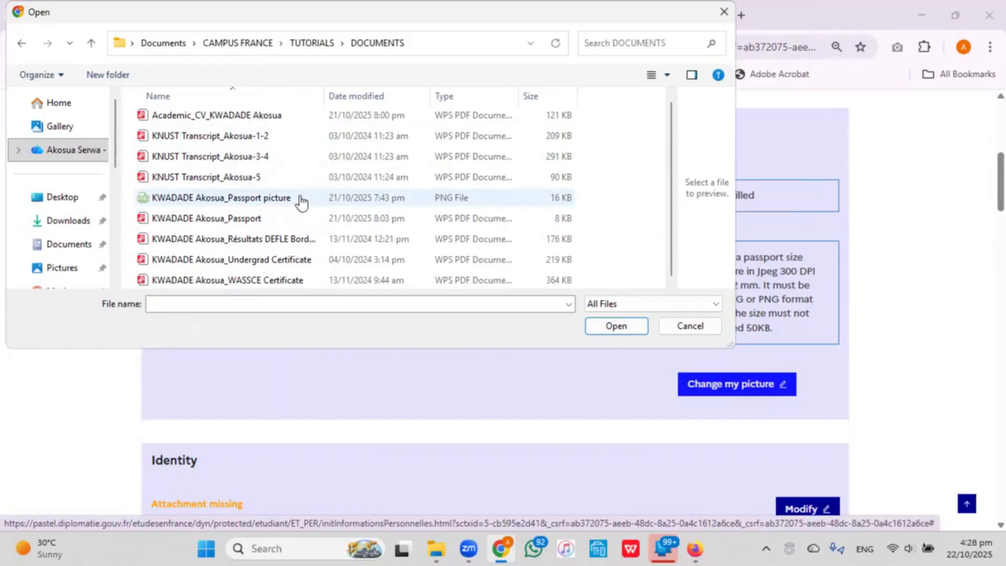
left_click(301, 199)
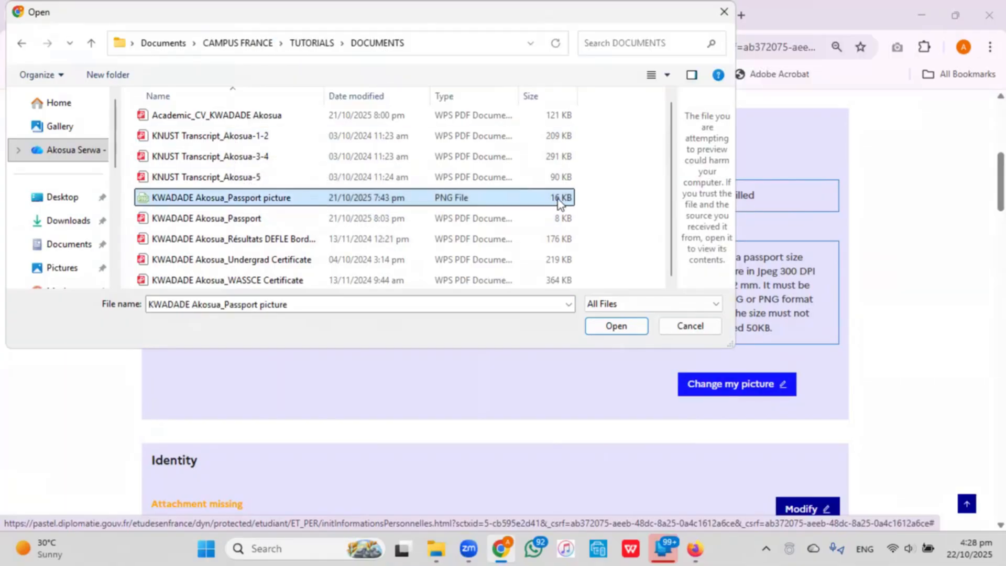
left_click(613, 332)
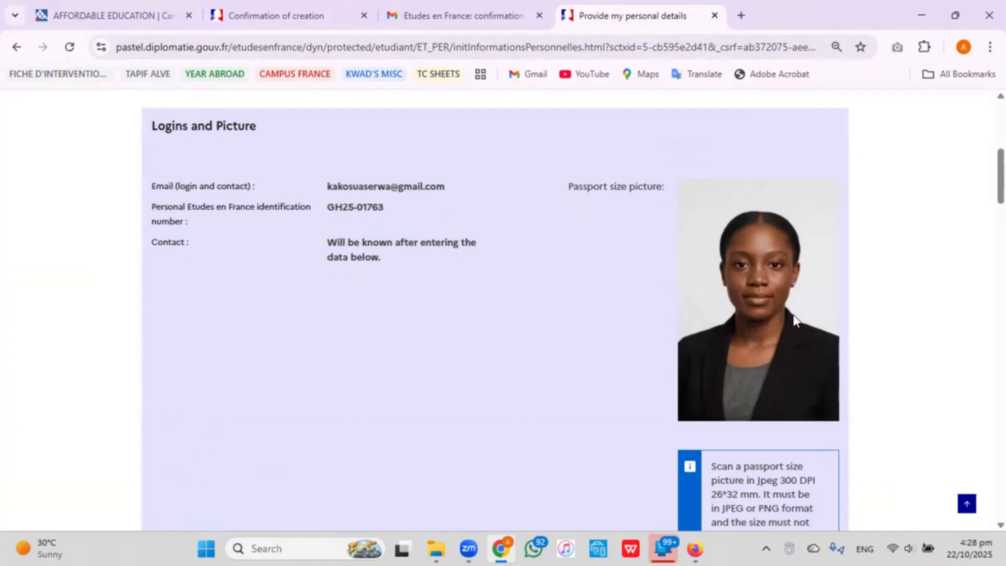
Scroll down to the Identity section, which still flags the ID copy attachment as missing.
scroll(651, 350, "up", 7)
scroll(500, 313, "down", 8)
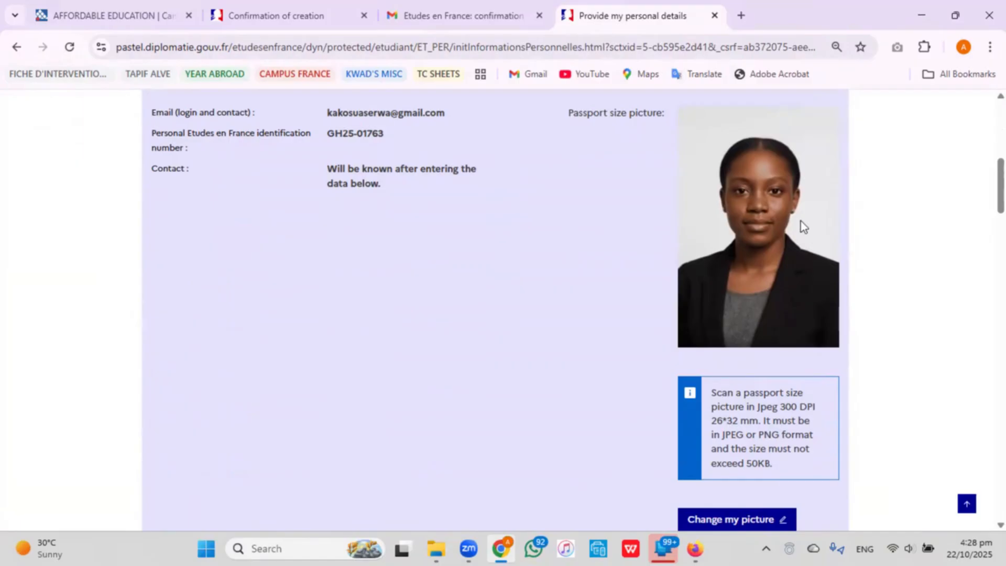
scroll(593, 299, "down", 7)
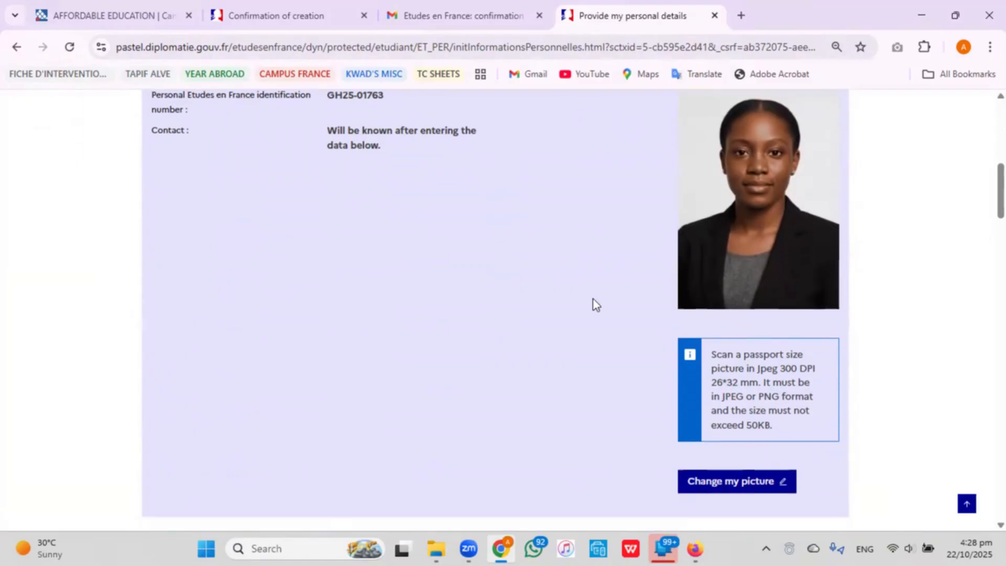
scroll(590, 299, "down", 1)
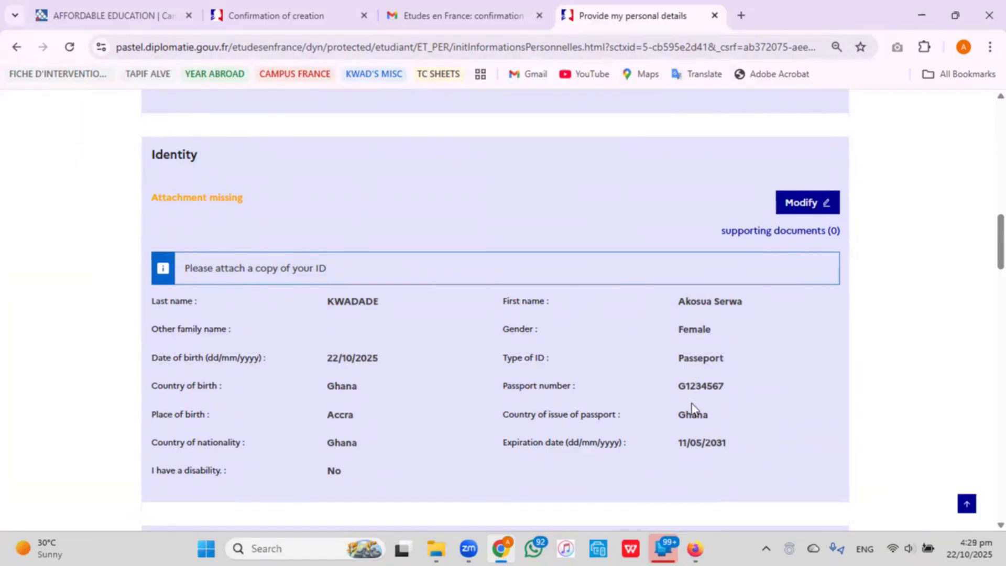
Attach the passport PDF under the Identity section's supporting documents.
left_click(777, 233)
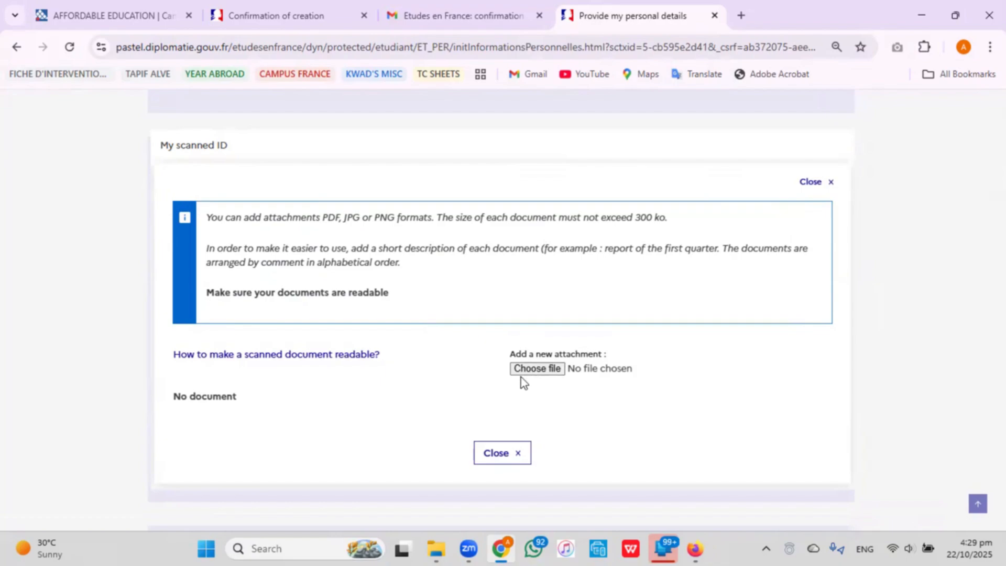
left_click(542, 373)
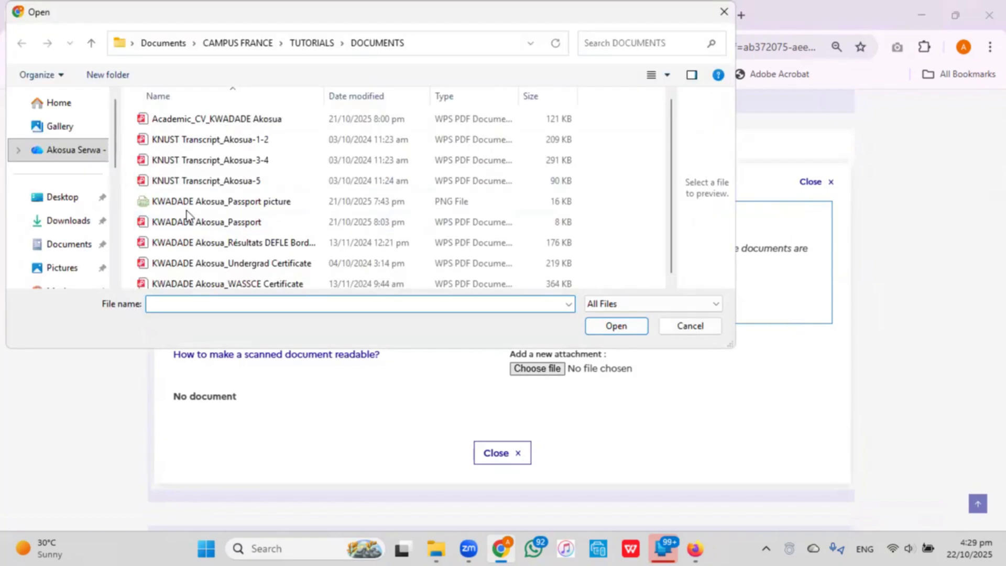
scroll(186, 211, "down", 1)
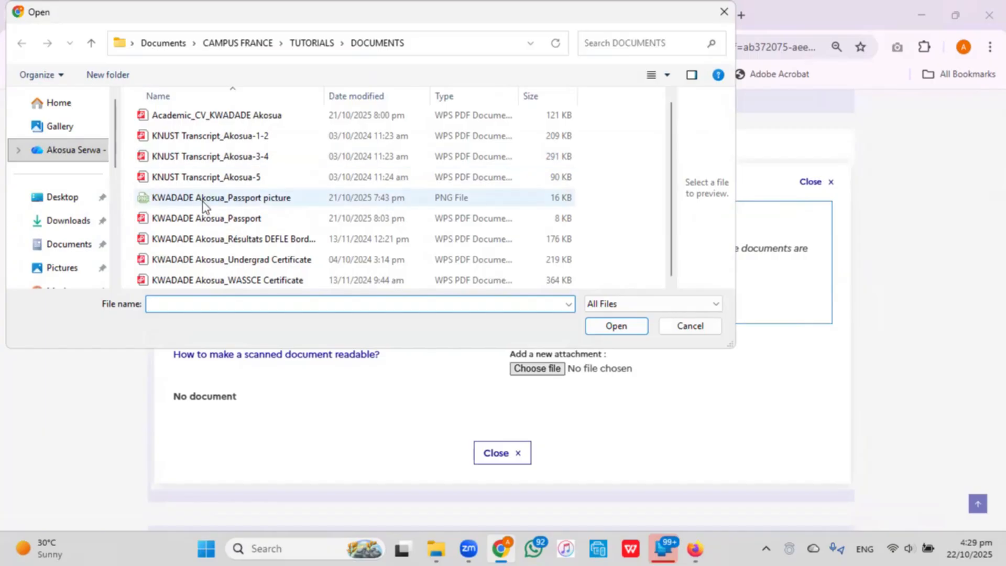
left_click(217, 220)
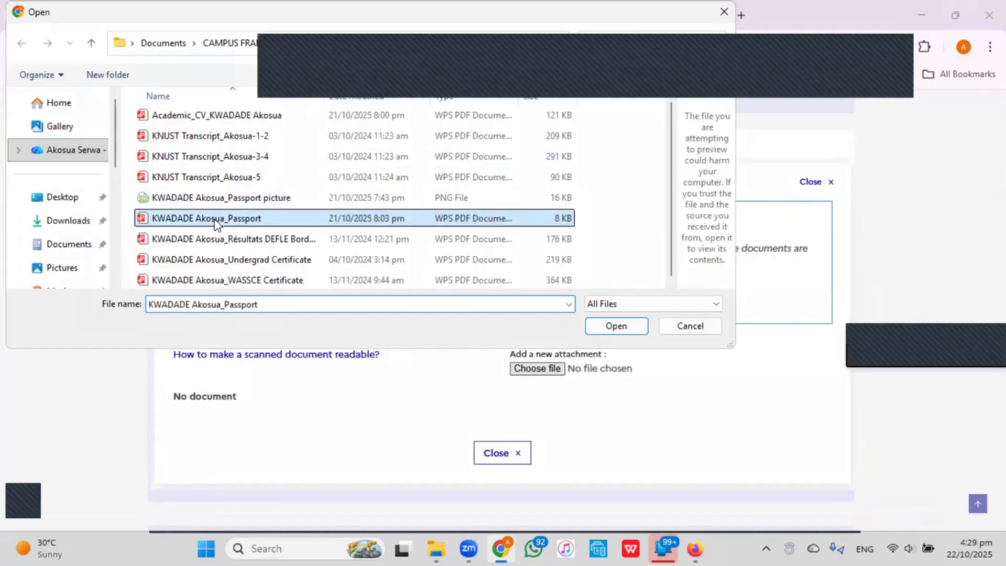
left_click(621, 328)
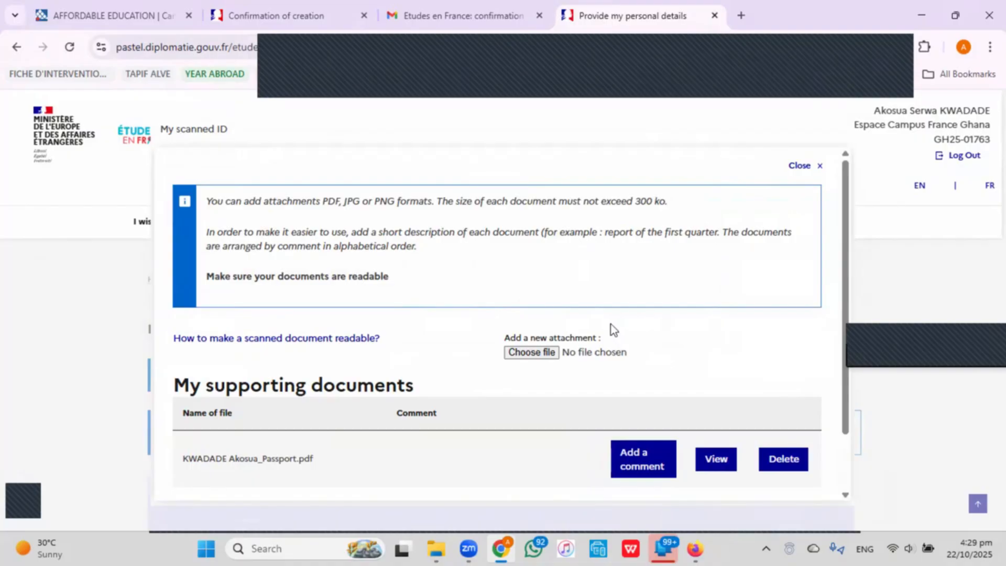
scroll(545, 335, "down", 2)
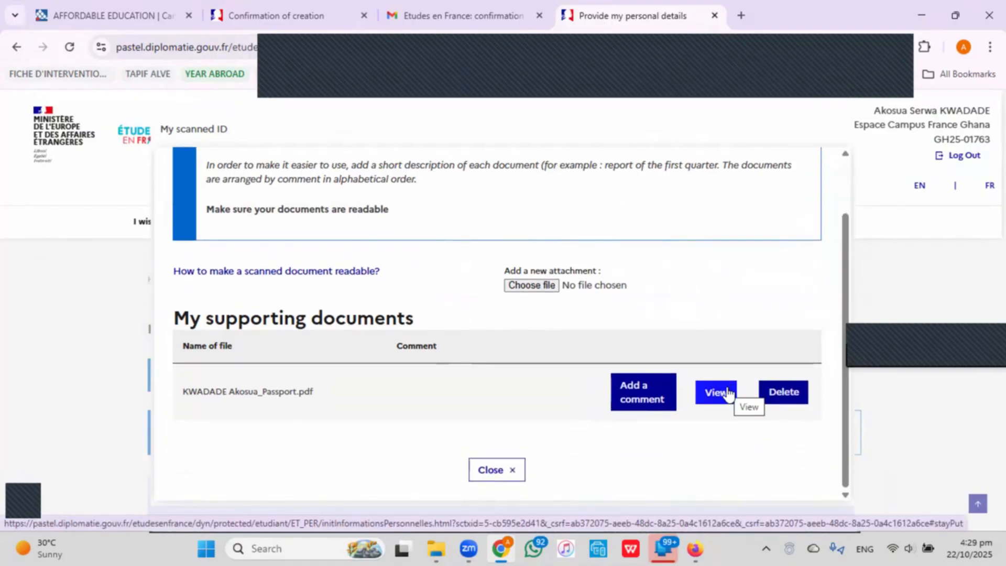
Preview the uploaded passport PDF, scroll through it to check readability, and close the preview.
left_click(727, 394)
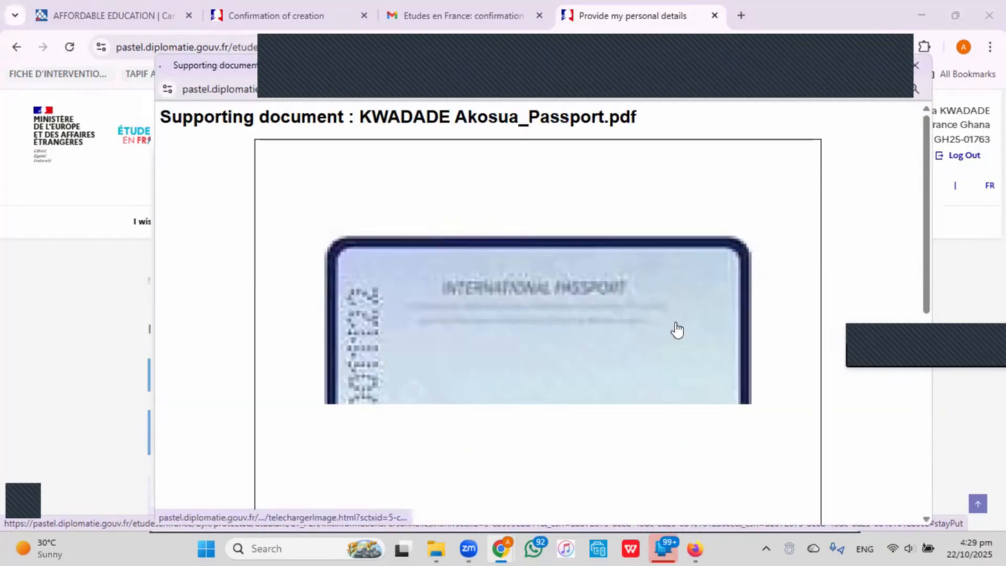
scroll(678, 329, "down", 5)
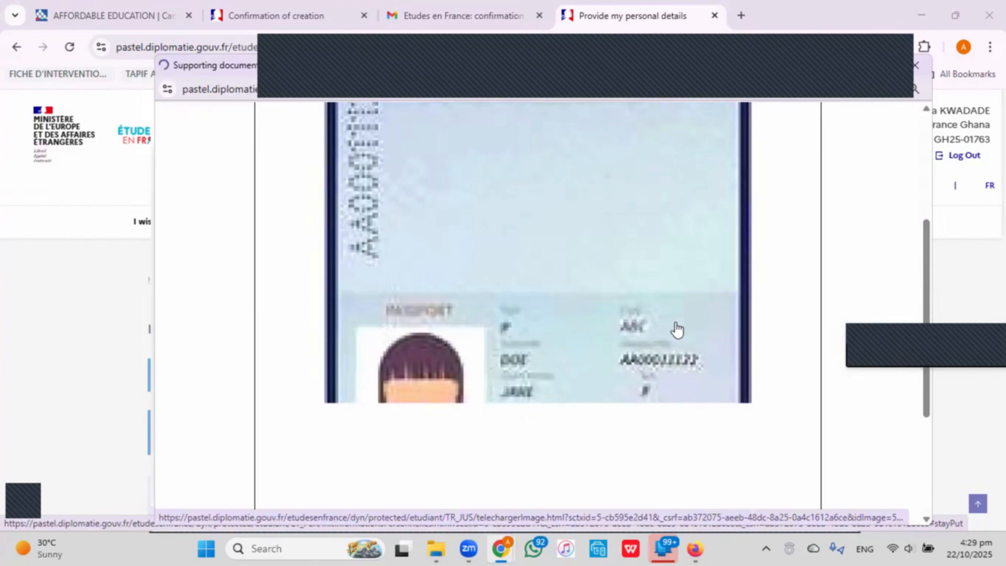
scroll(676, 329, "down", 4)
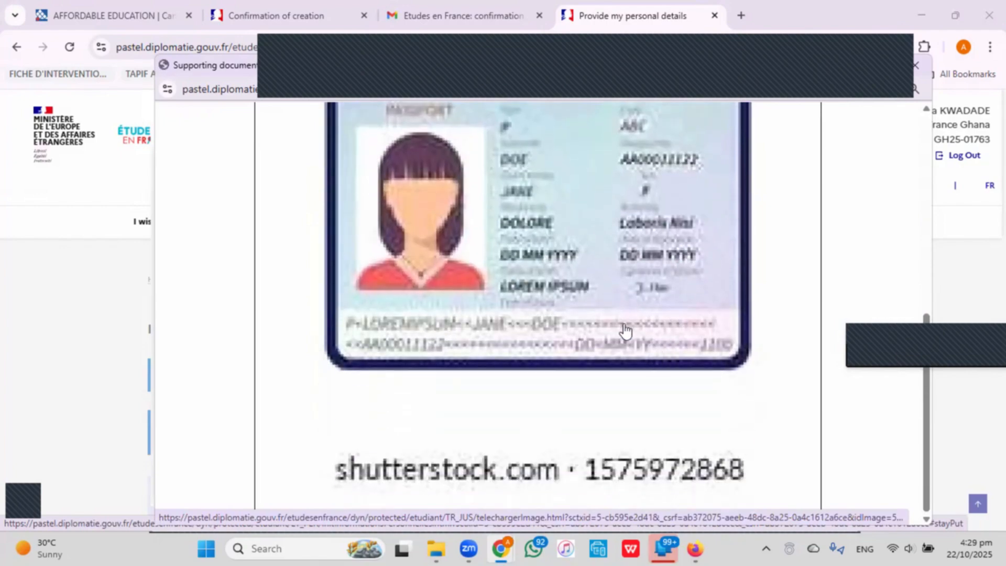
scroll(625, 330, "up", 4)
scroll(624, 332, "up", 2)
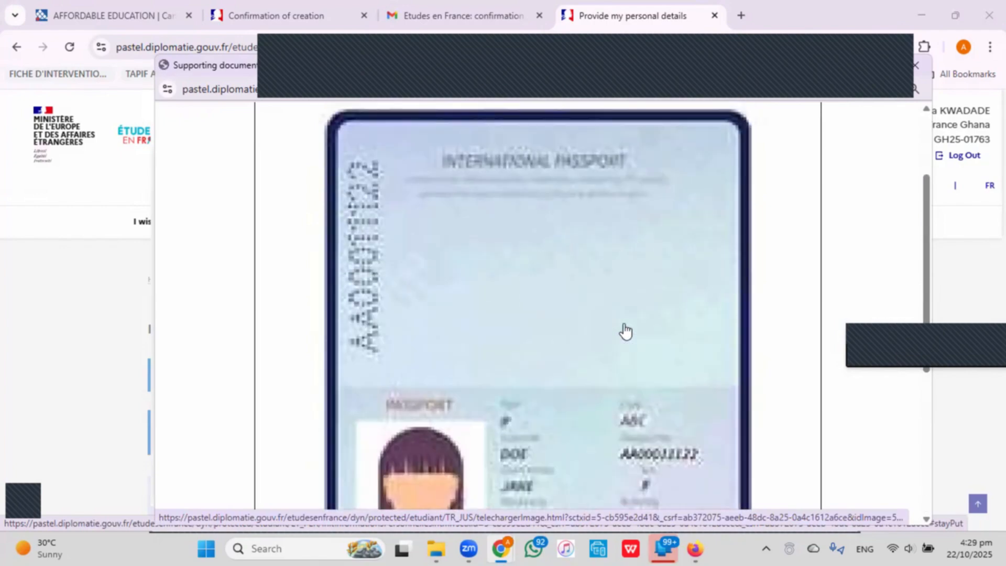
scroll(607, 366, "down", 2)
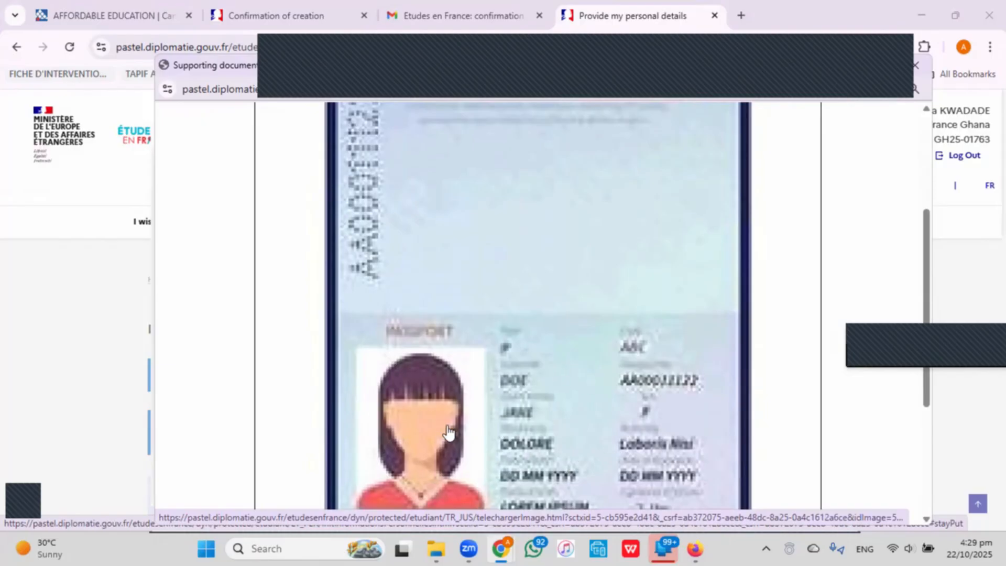
scroll(435, 346, "up", 3)
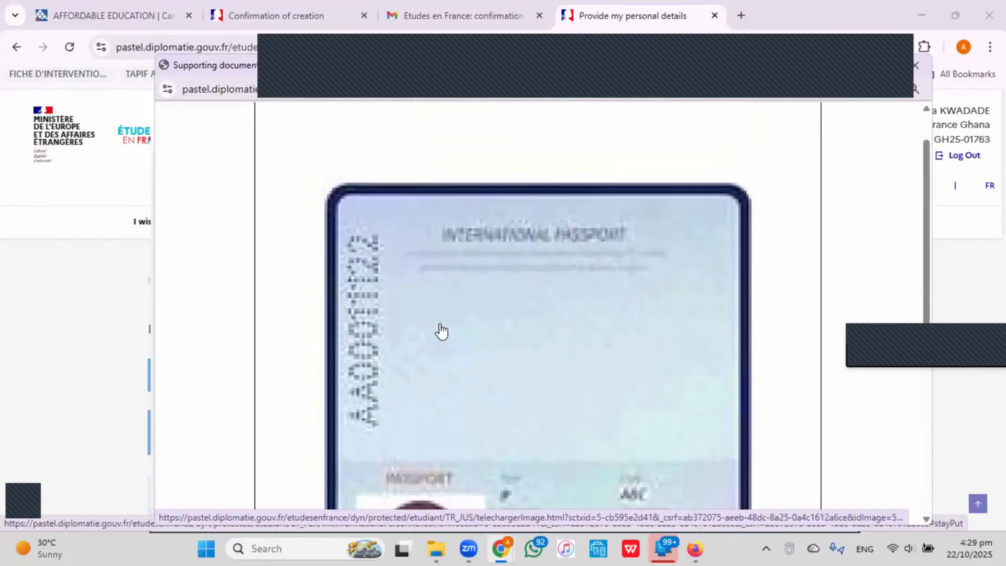
scroll(656, 402, "down", 2)
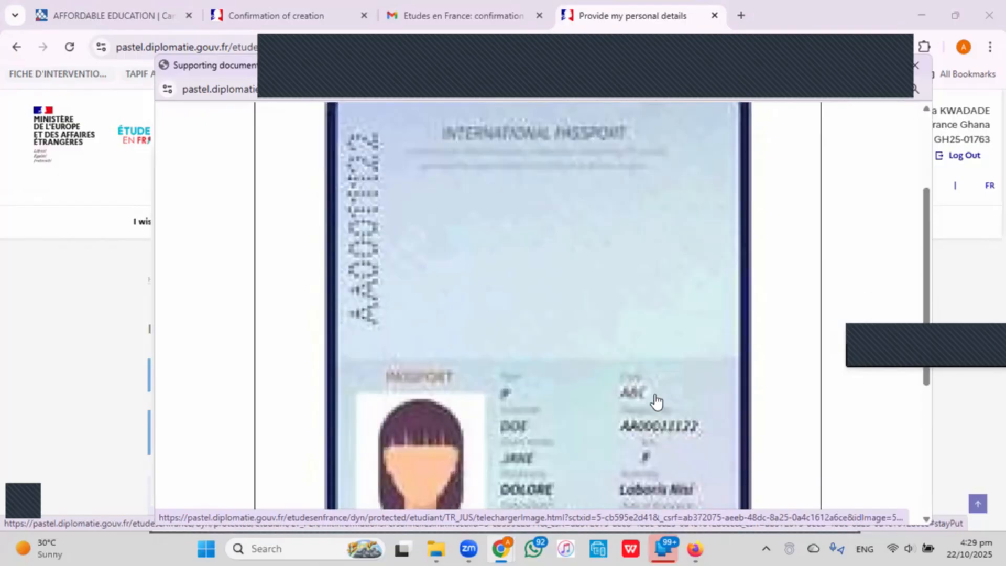
scroll(656, 402, "down", 4)
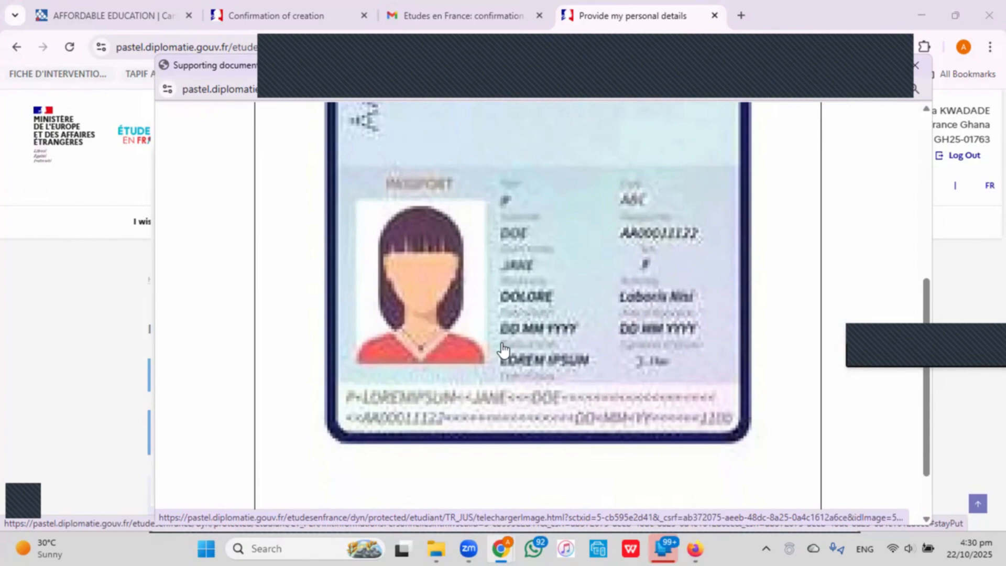
scroll(524, 330, "up", 3)
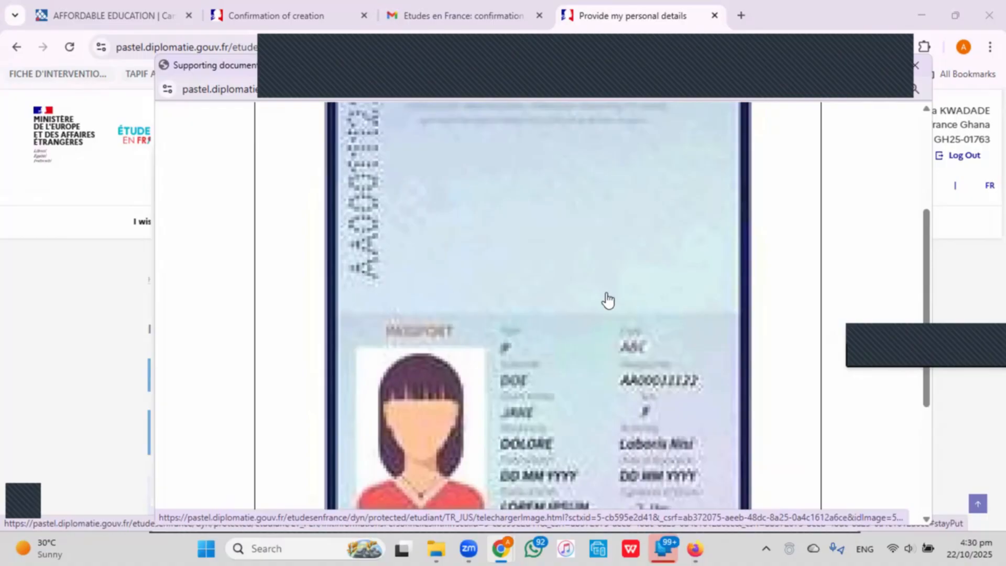
left_click(922, 68)
Close the My scanned ID panel and scroll down to the incomplete Contact information section.
left_click(891, 251)
scroll(600, 356, "down", 5)
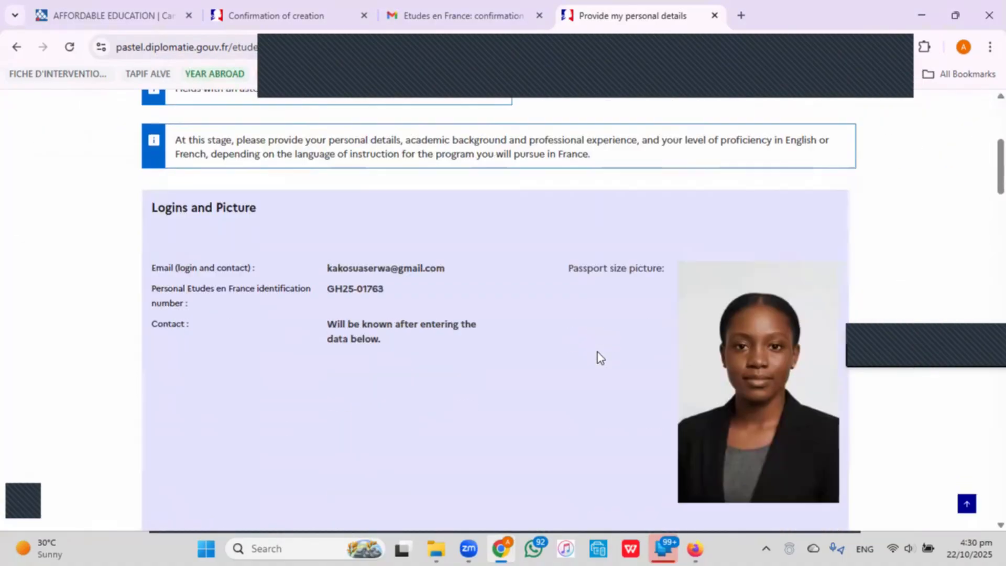
scroll(601, 356, "down", 10)
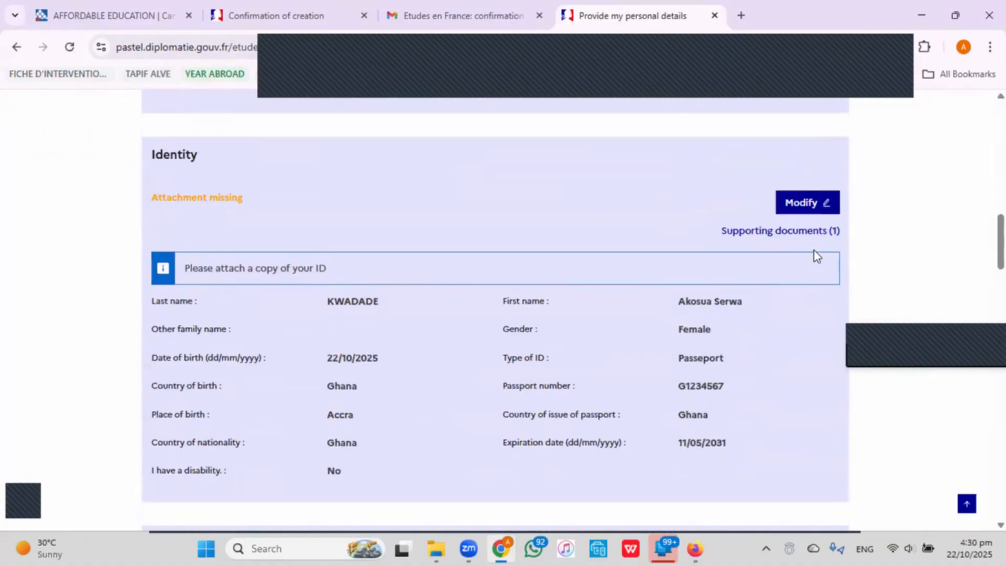
scroll(696, 284, "down", 3)
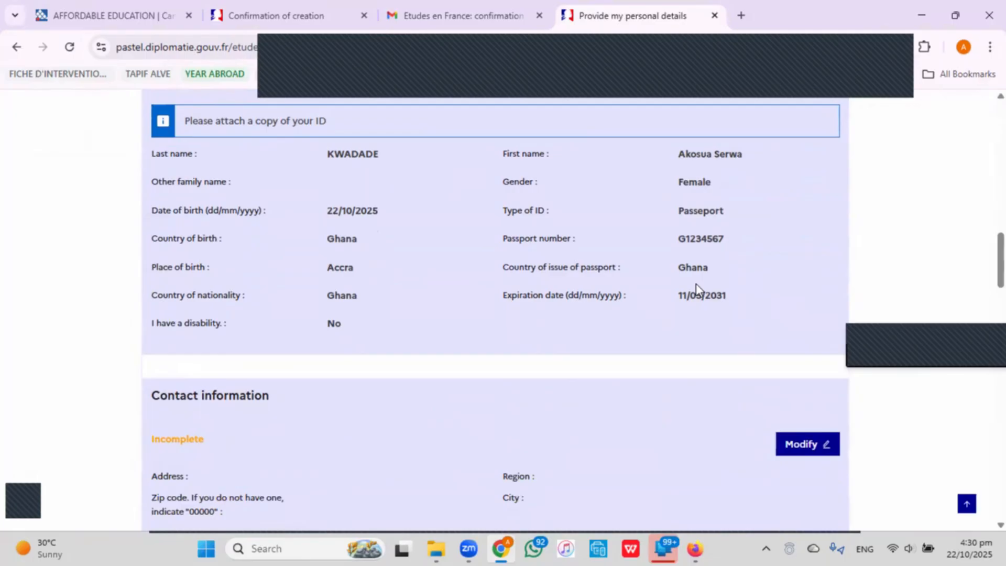
scroll(695, 284, "down", 3)
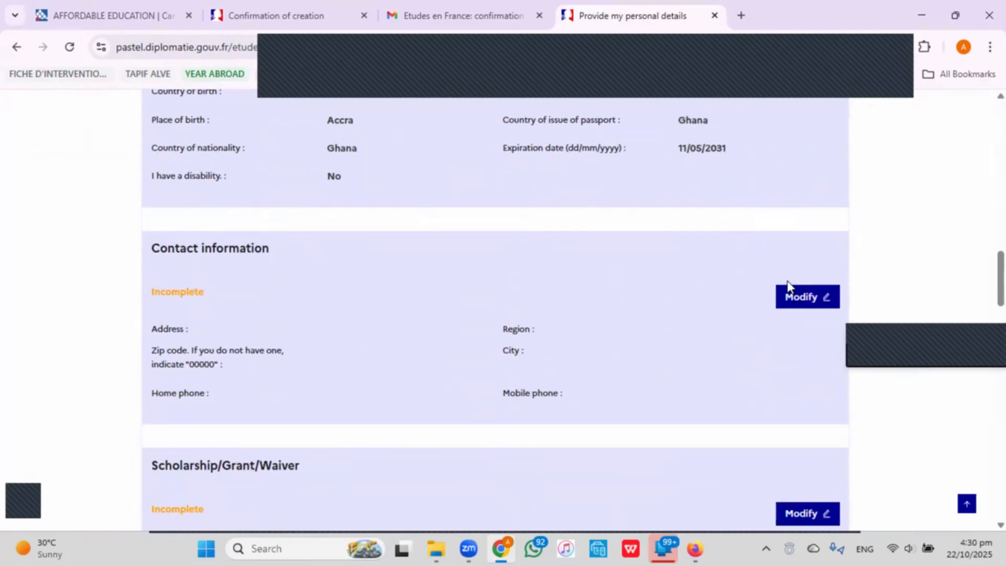
Enter the street address in the Airport Residential Area and zip code 00000 in Contact information.
left_click(797, 304)
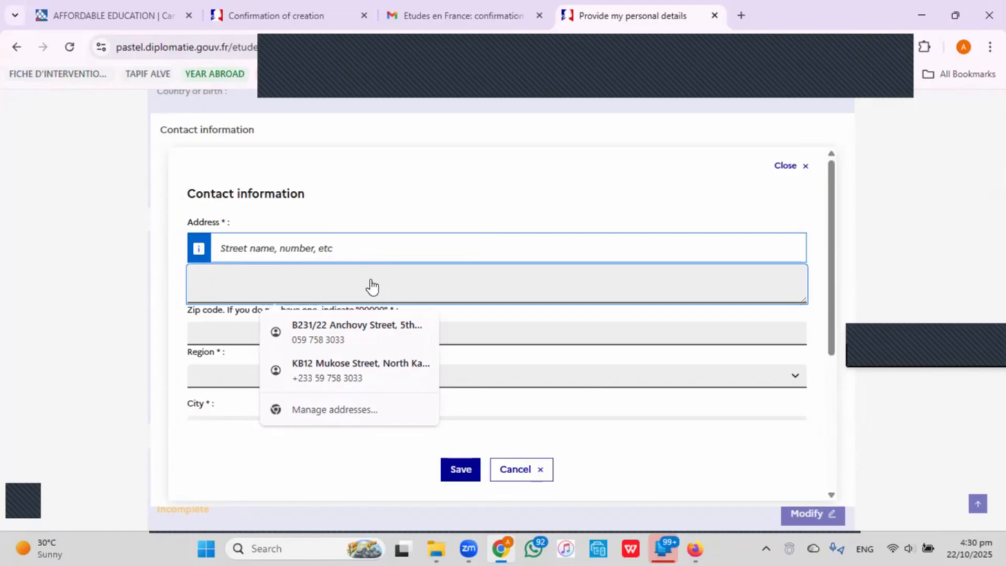
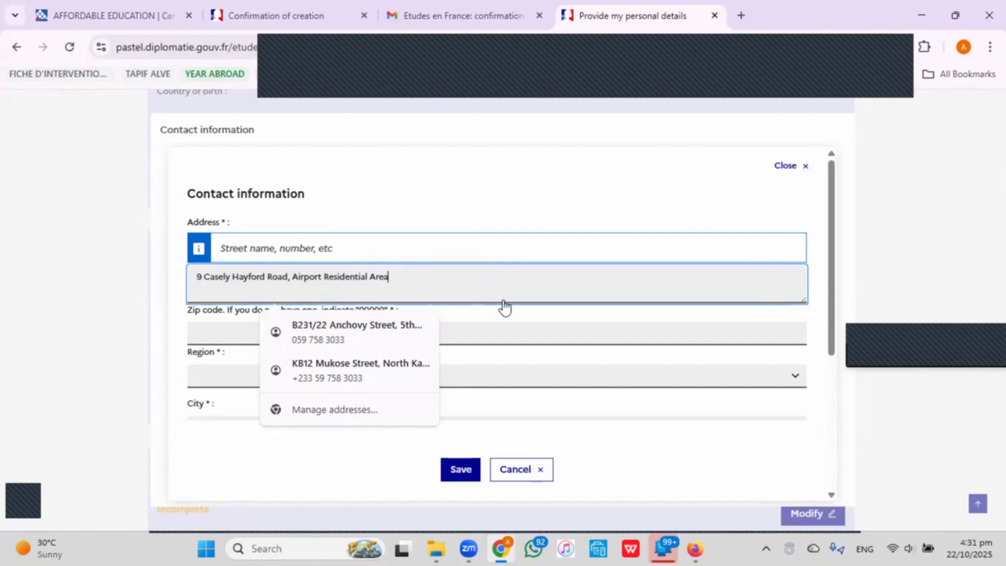
left_click(204, 337)
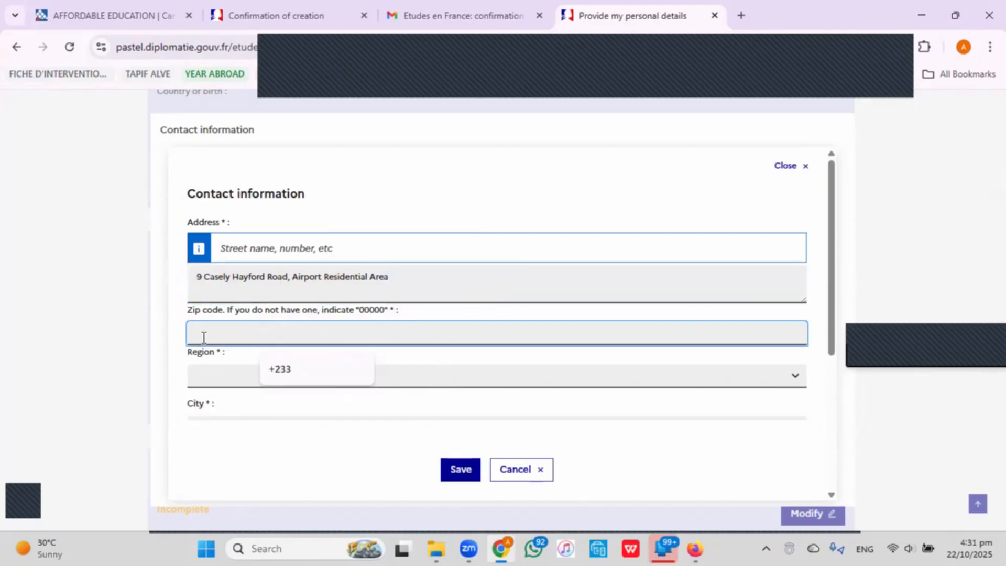
type("00000")
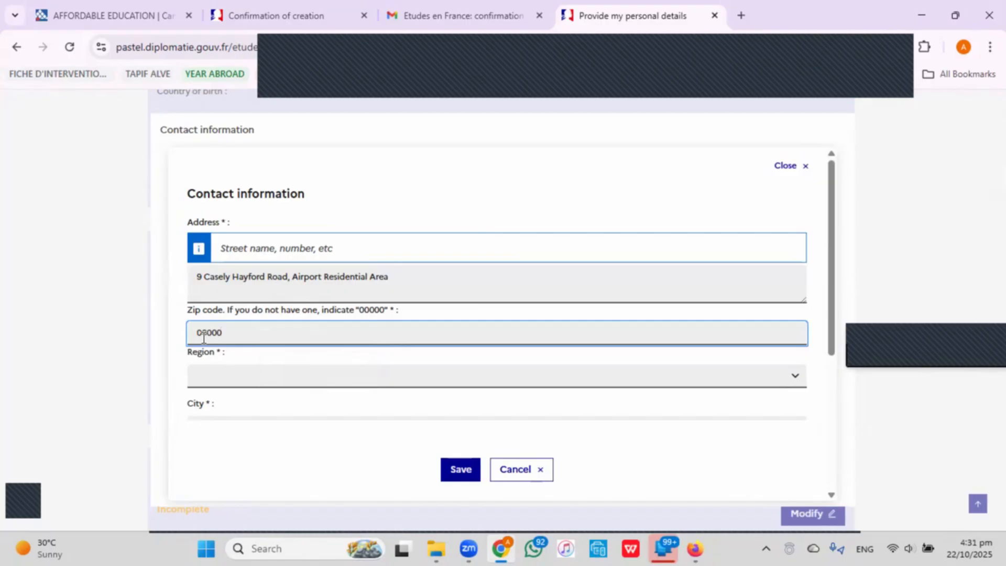
Set the region to GREATER ACCRA and the city to Accra.
scroll(514, 321, "down", 3)
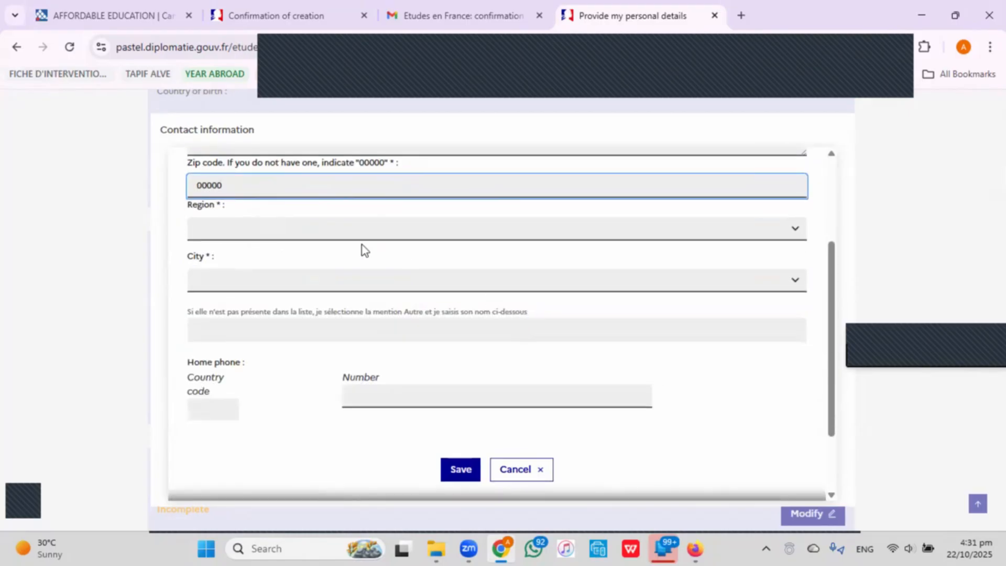
left_click(427, 231)
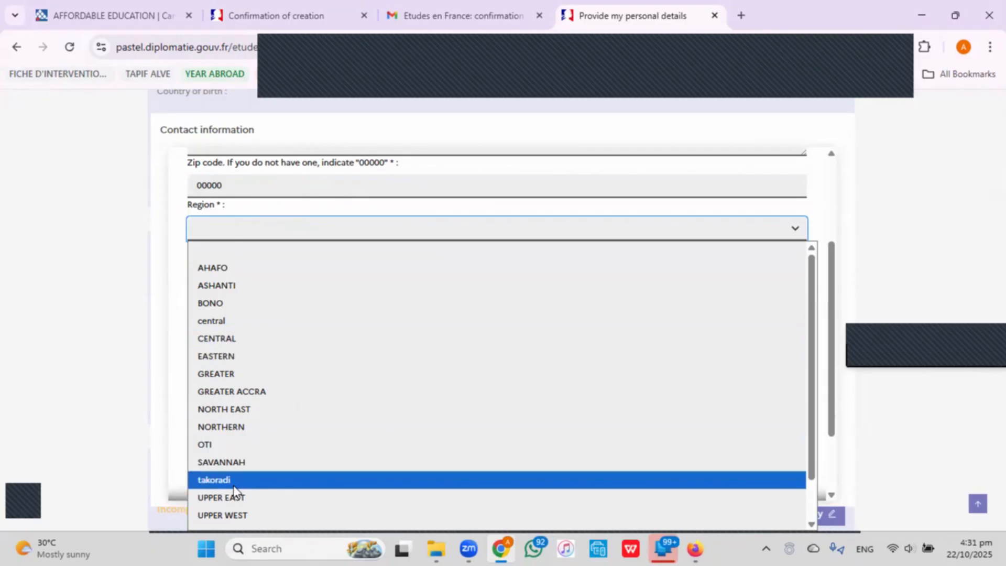
left_click(265, 398)
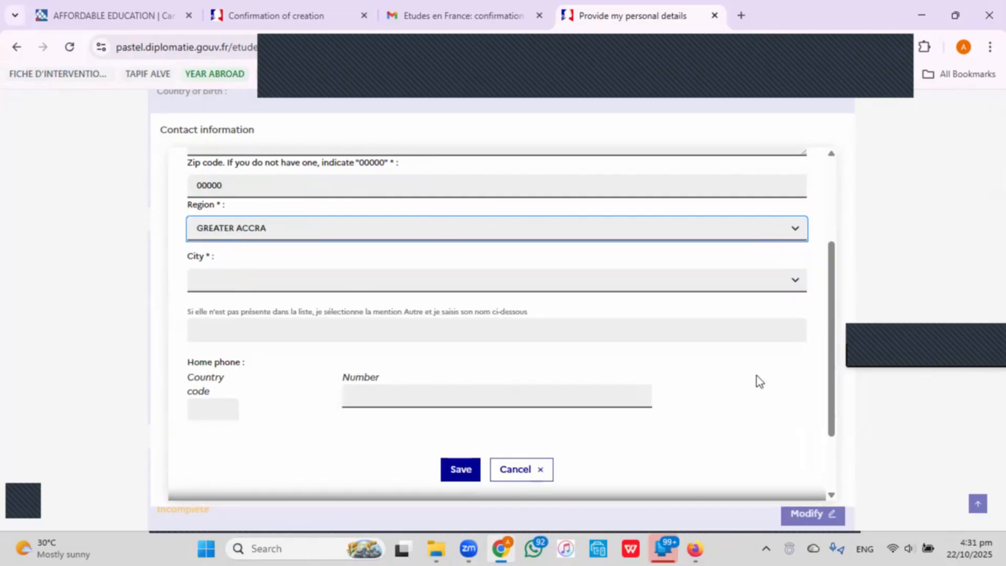
left_click(240, 283)
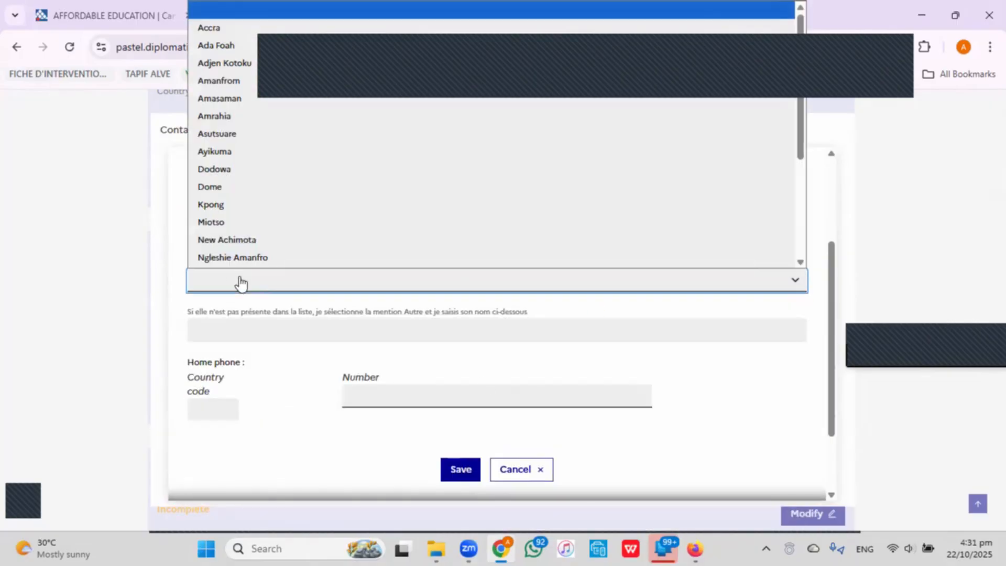
left_click(226, 30)
scroll(275, 266, "down", 1)
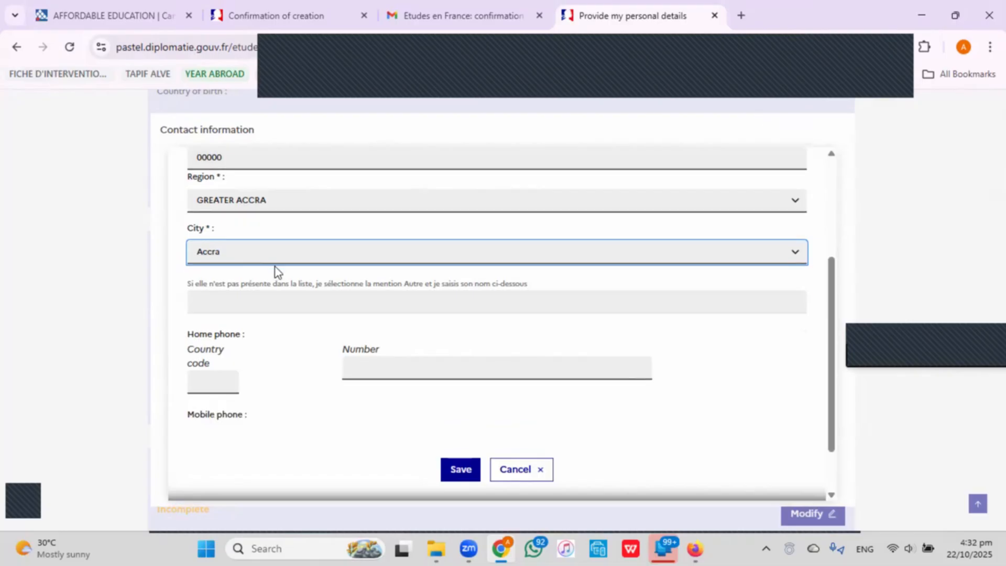
scroll(275, 266, "down", 1)
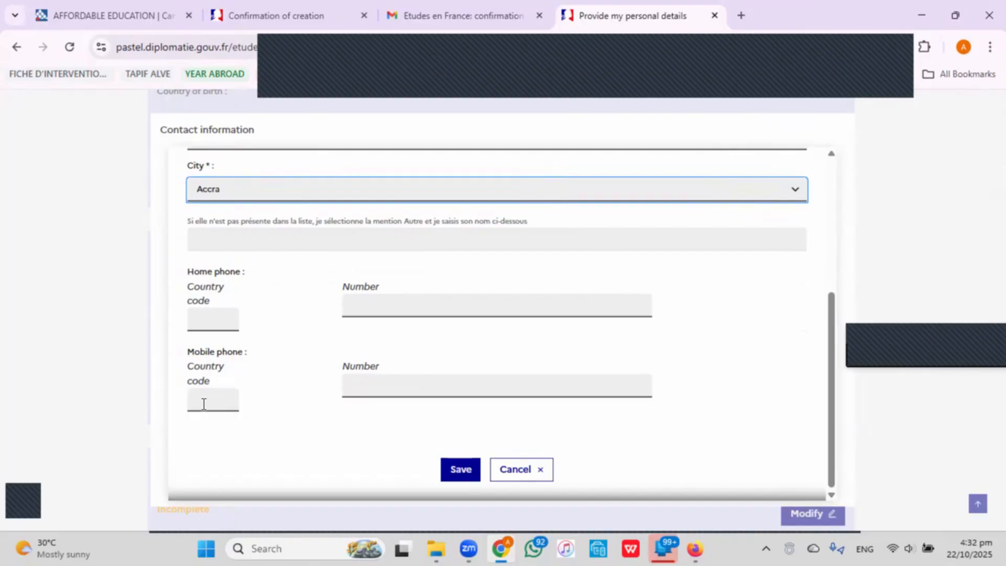
Enter the mobile phone with country code 233 and the mobile number, then save the contact information.
left_click(229, 399)
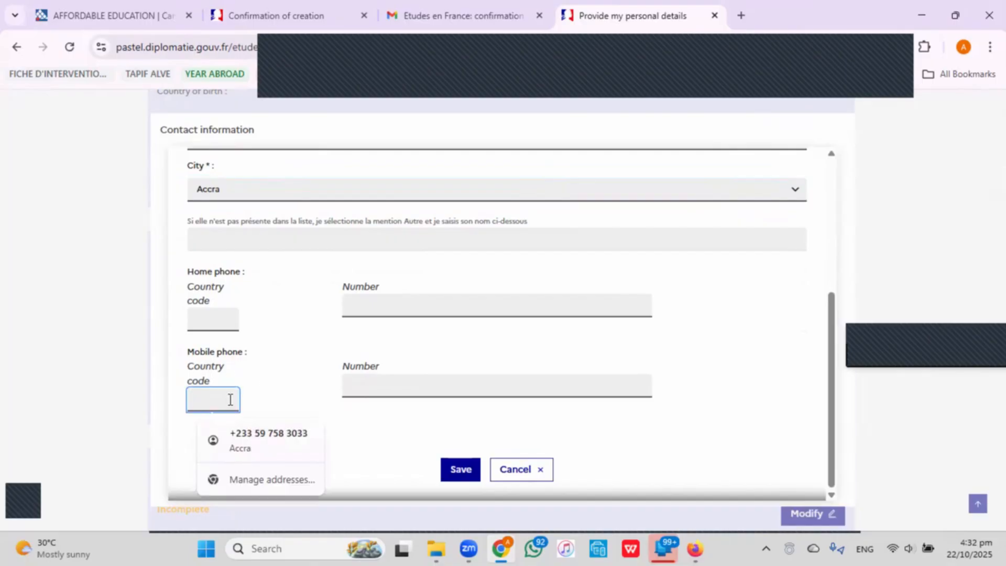
type("233")
left_click(426, 374)
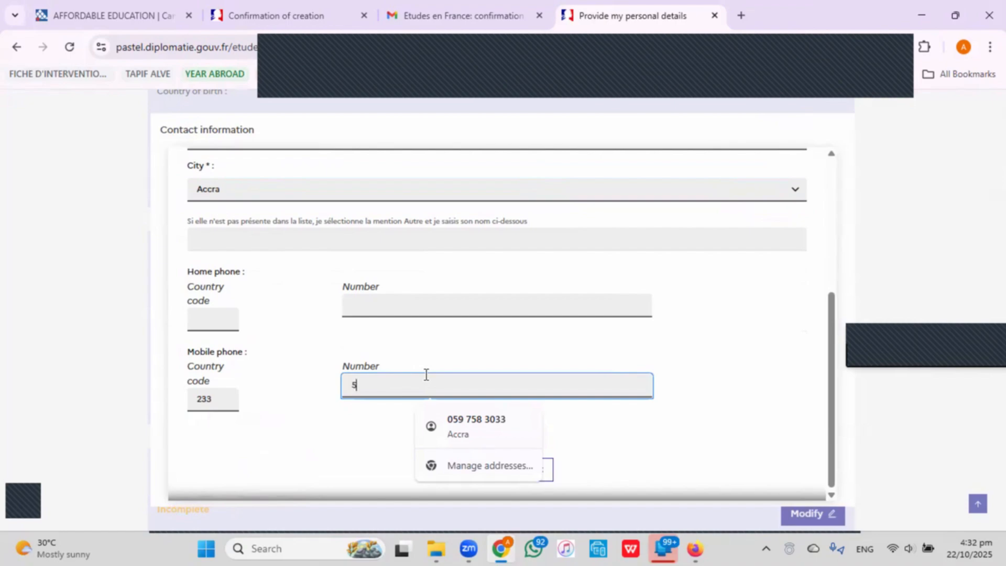
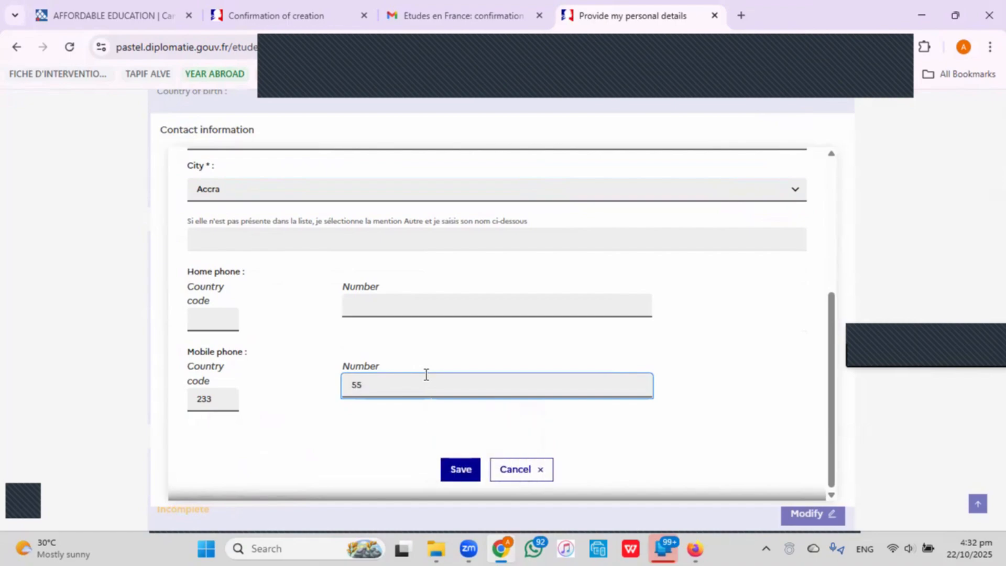
left_click(216, 319)
left_click_drag(188, 275, 240, 274)
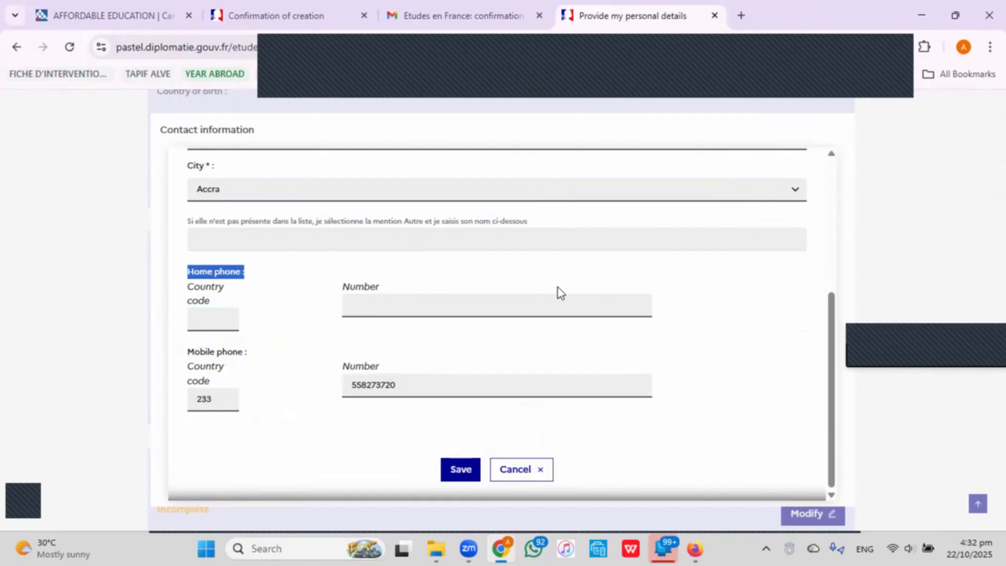
left_click(468, 475)
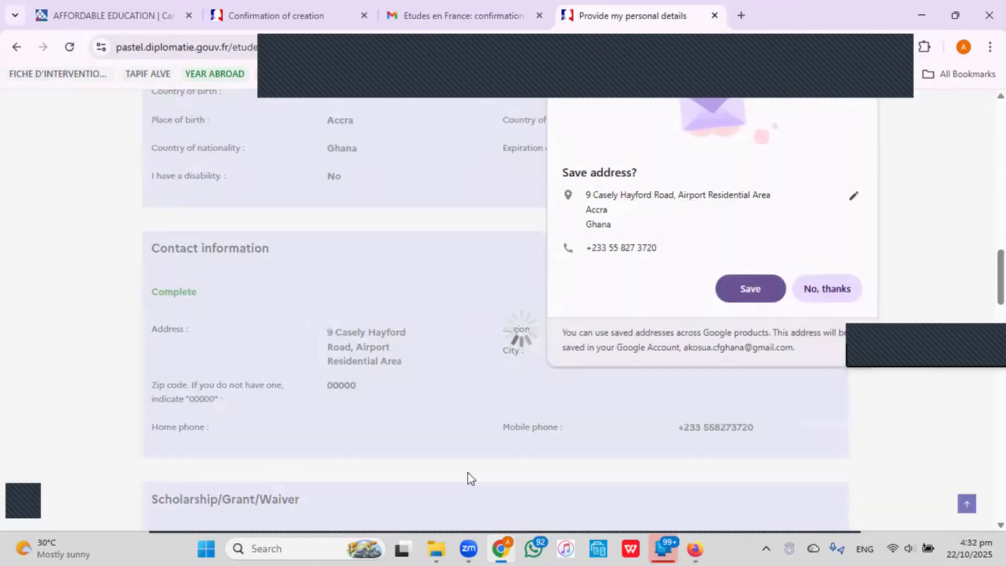
Accept Chrome's 'Save address?' offer and scroll to the Scholarship/Grant/Waiver section.
left_click(766, 287)
scroll(668, 315, "down", 5)
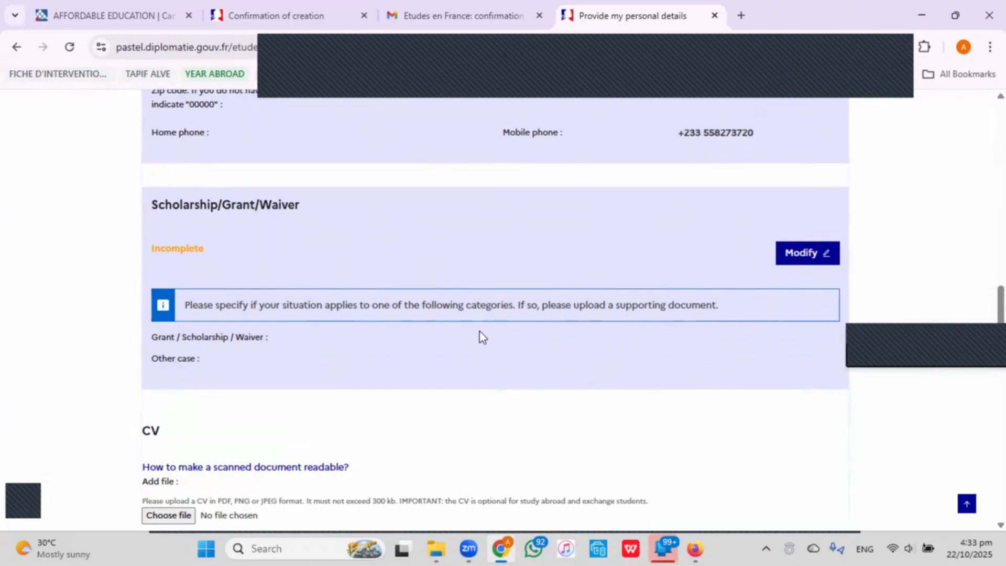
Mark Scholarship/Grant/Waiver as 'My situation doesn't apply to any of the above' and save.
left_click(801, 253)
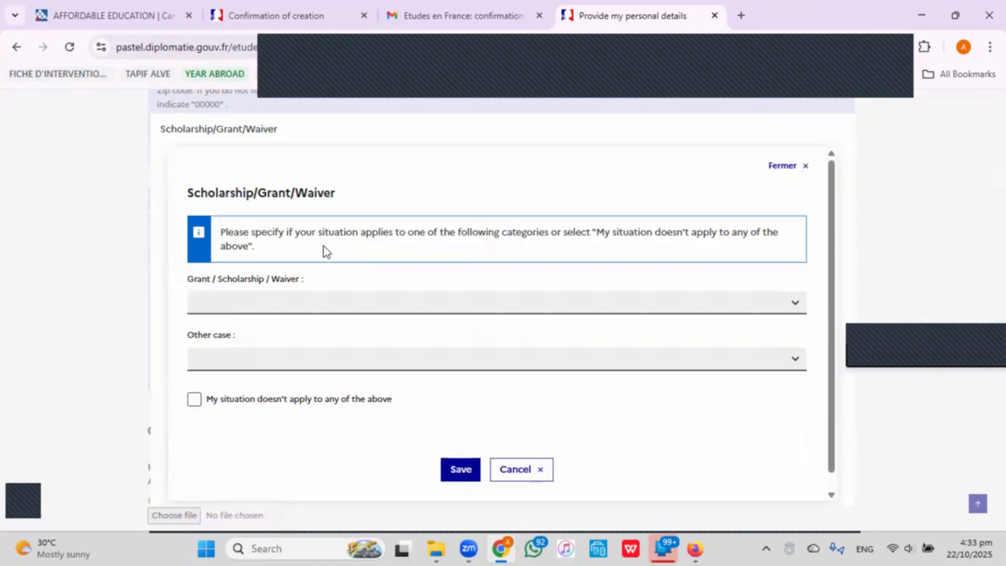
scroll(293, 361, "down", 1)
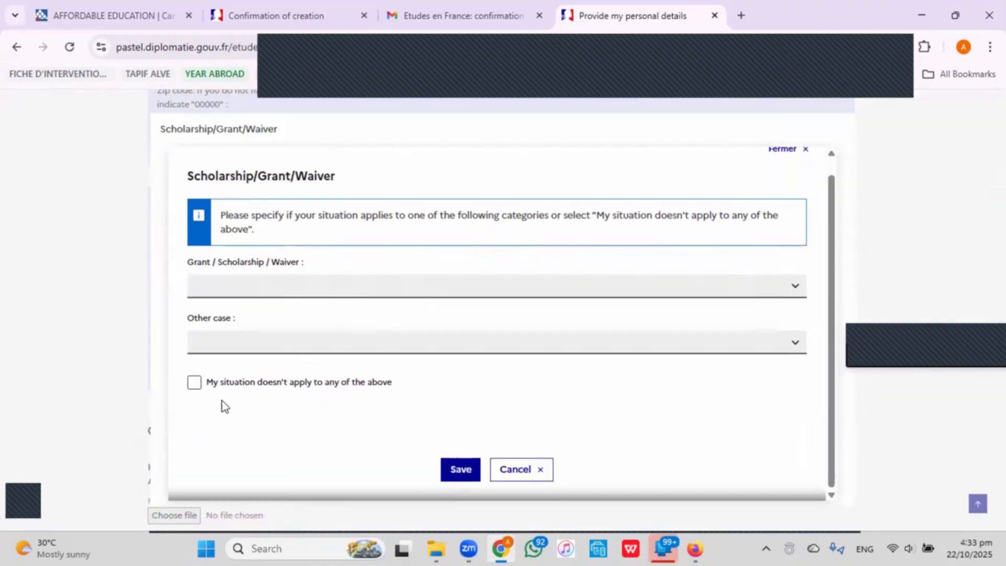
left_click(193, 386)
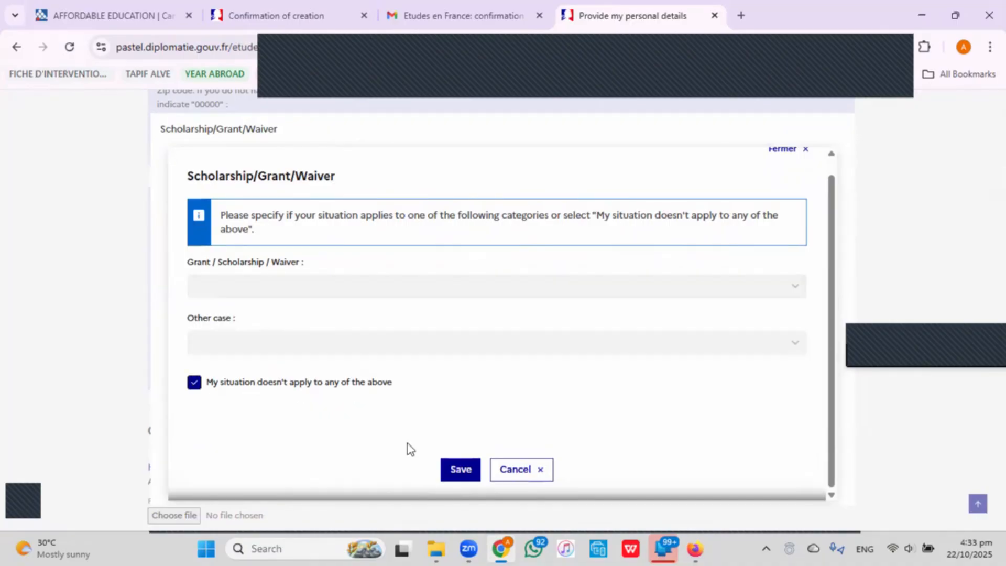
left_click(459, 470)
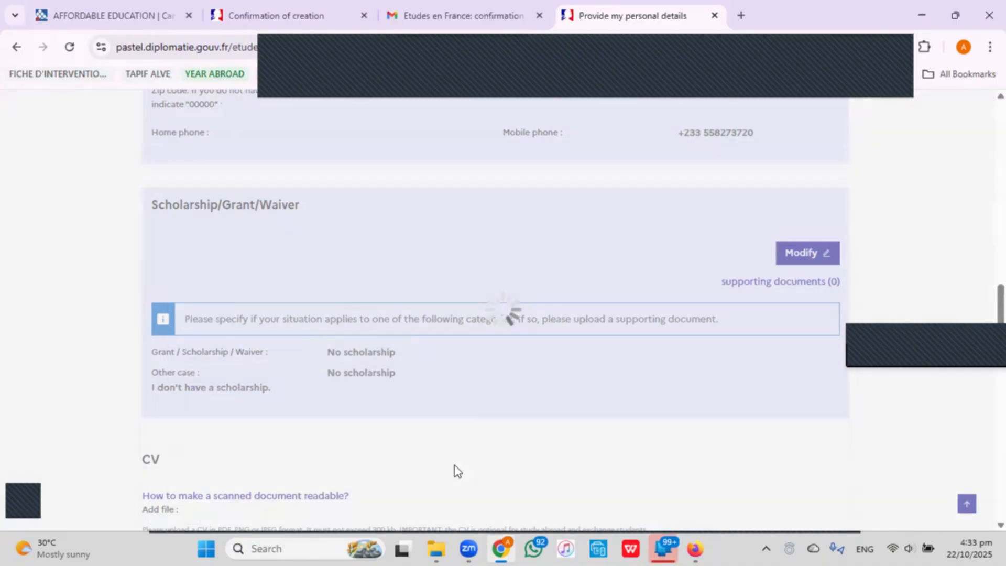
Scroll to the CV section and choose the academic CV PDF for upload.
scroll(524, 362, "down", 4)
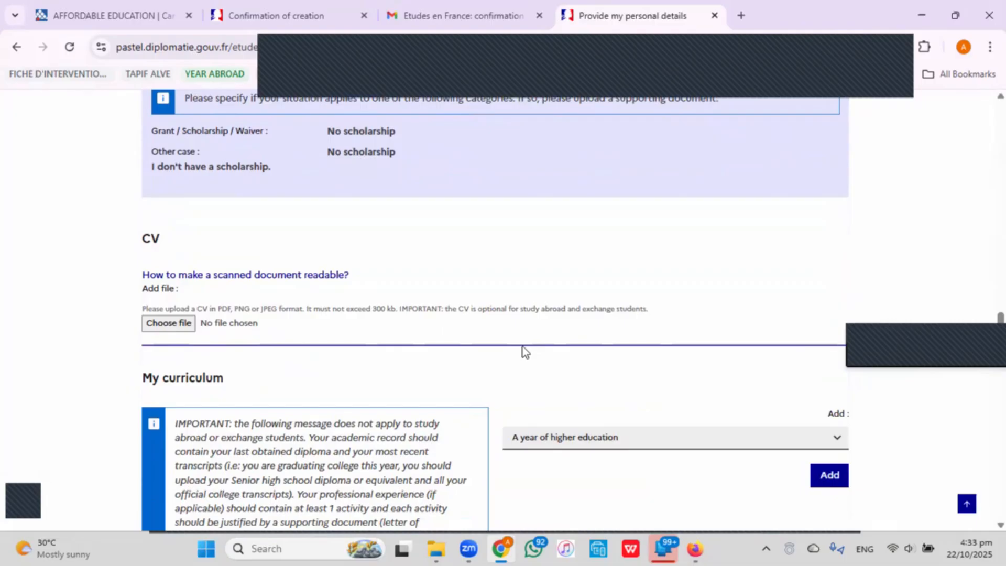
scroll(511, 346, "down", 1)
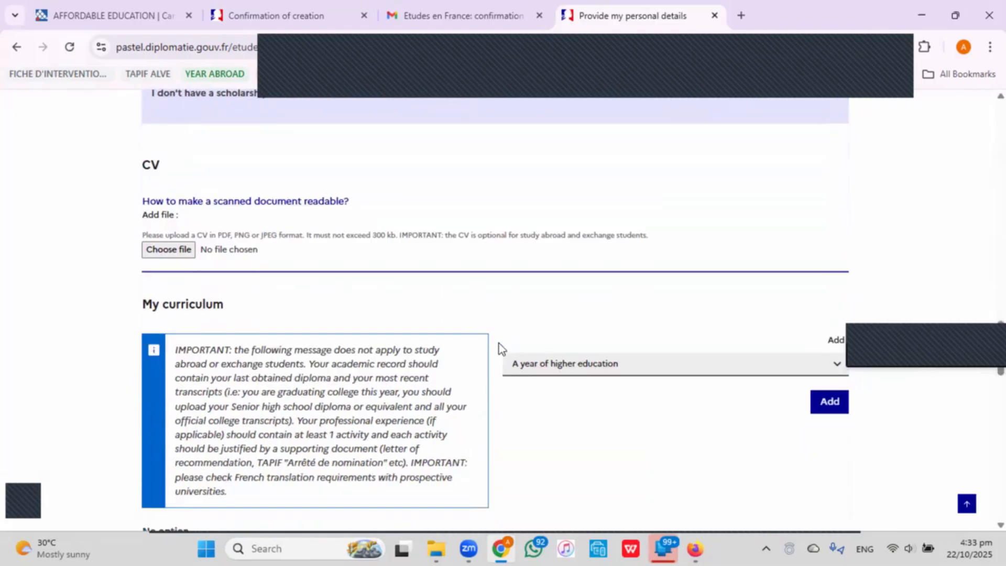
left_click(182, 253)
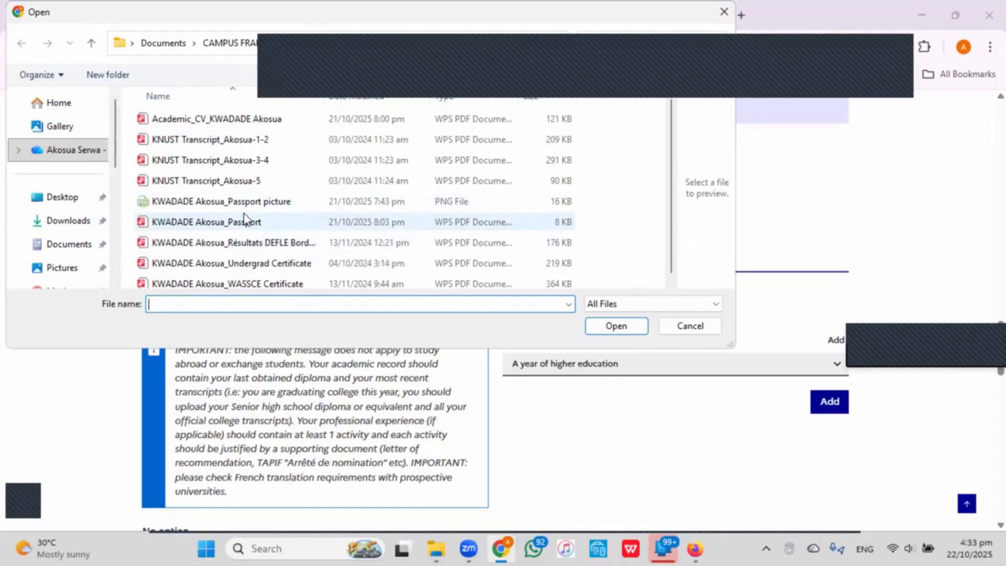
left_click(224, 123)
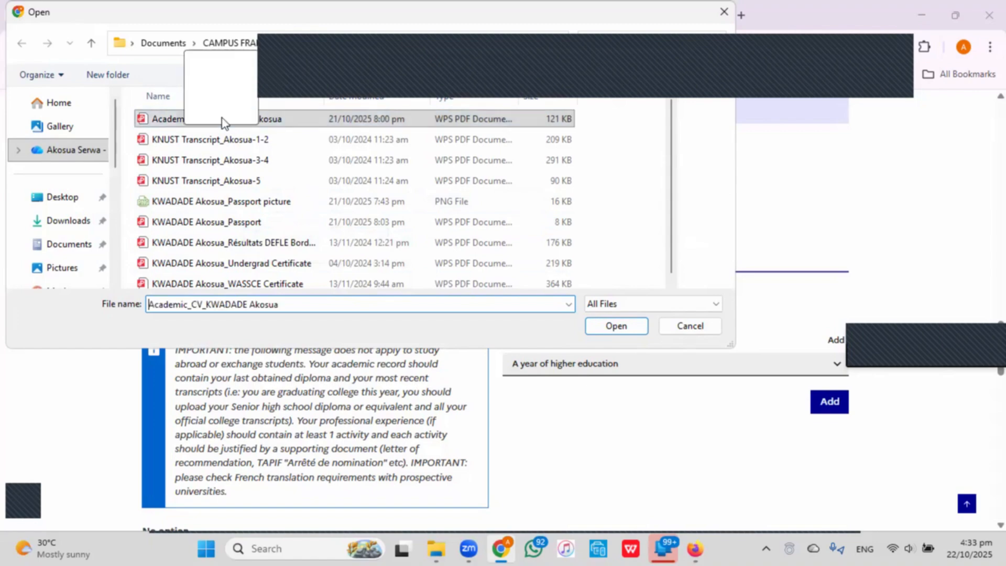
left_click(629, 330)
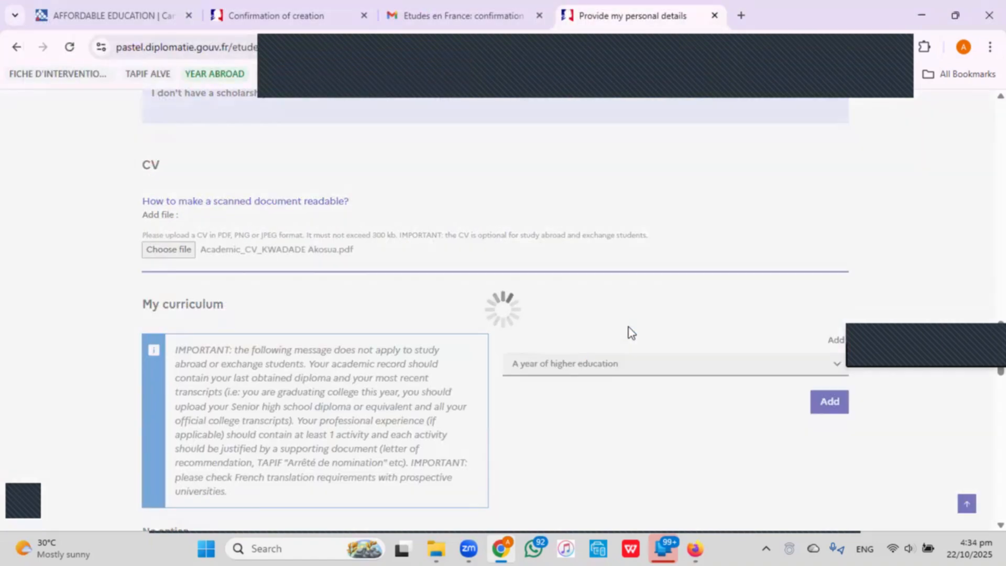
scroll(607, 337, "down", 10)
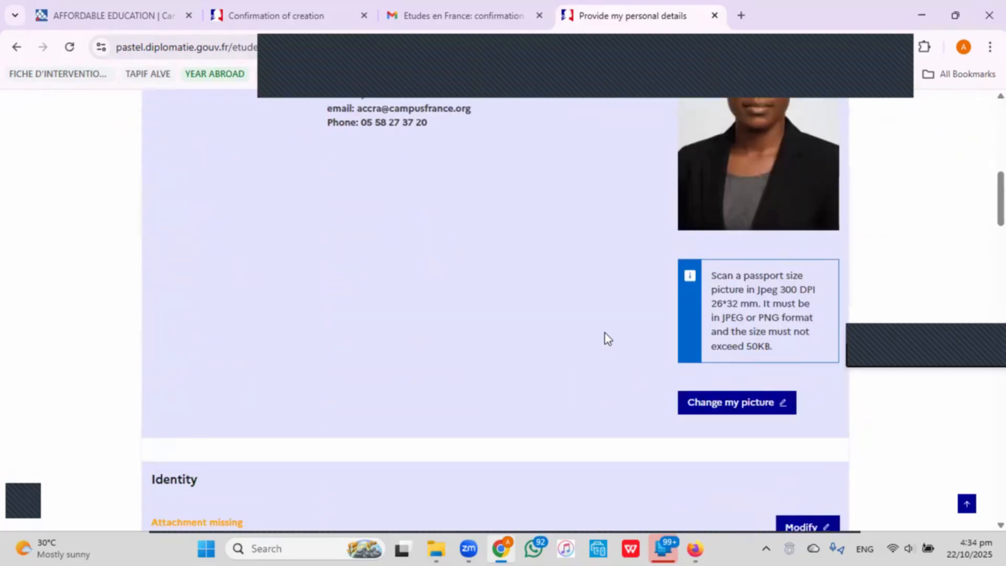
scroll(605, 338, "down", 15)
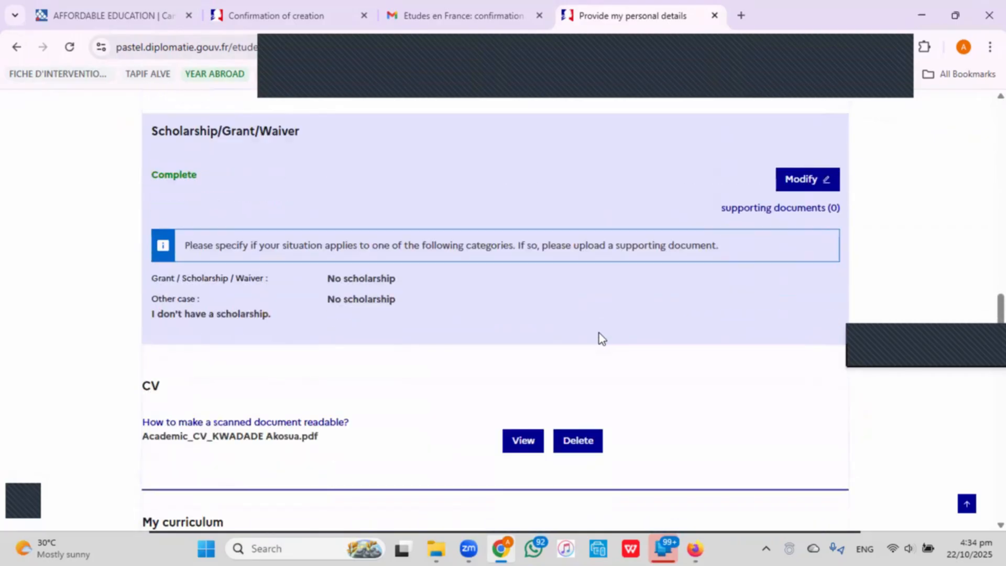
scroll(599, 332, "down", 1)
left_click(524, 365)
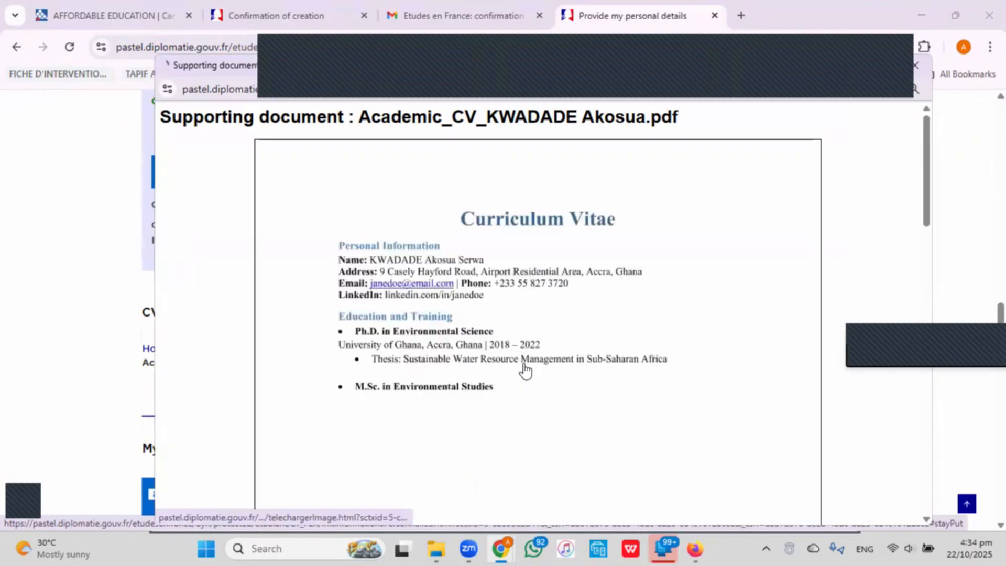
scroll(676, 295, "down", 1)
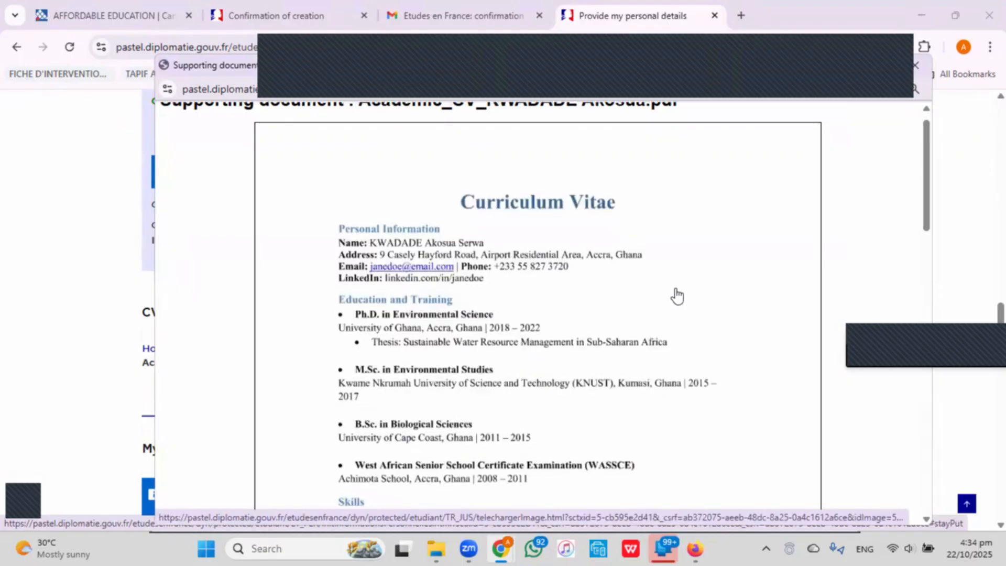
scroll(677, 295, "down", 5)
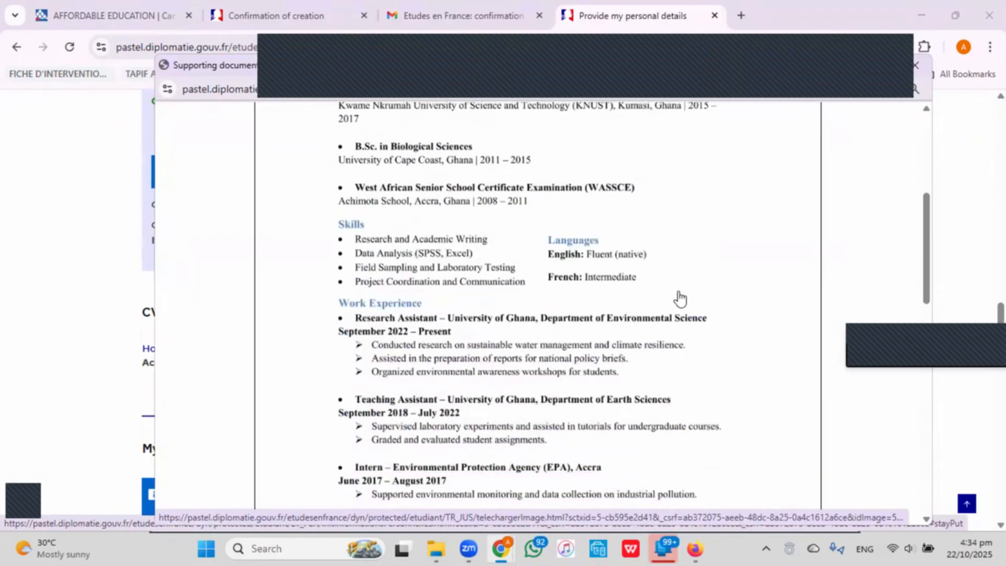
scroll(680, 297, "down", 14)
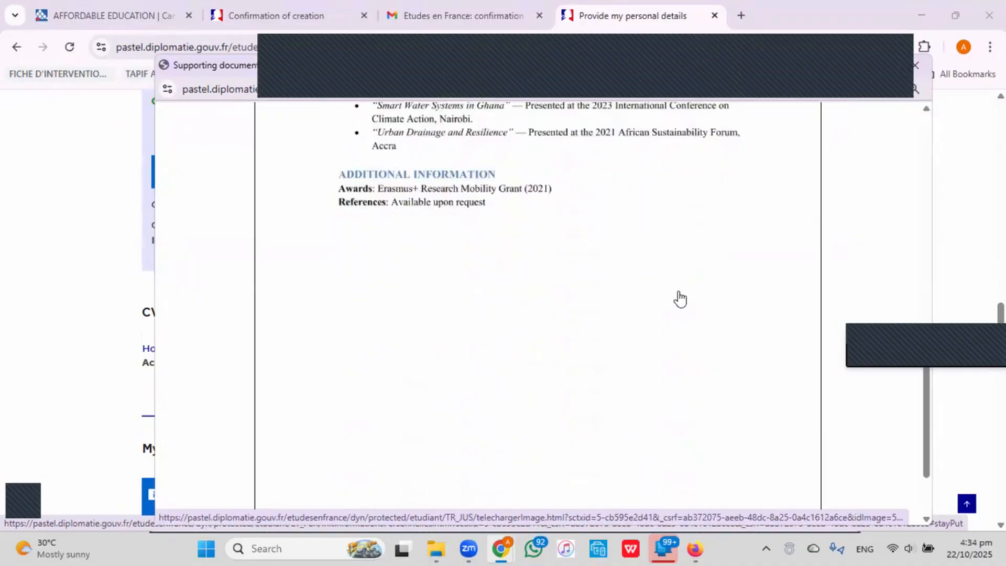
scroll(679, 299, "down", 5)
scroll(680, 299, "up", 20)
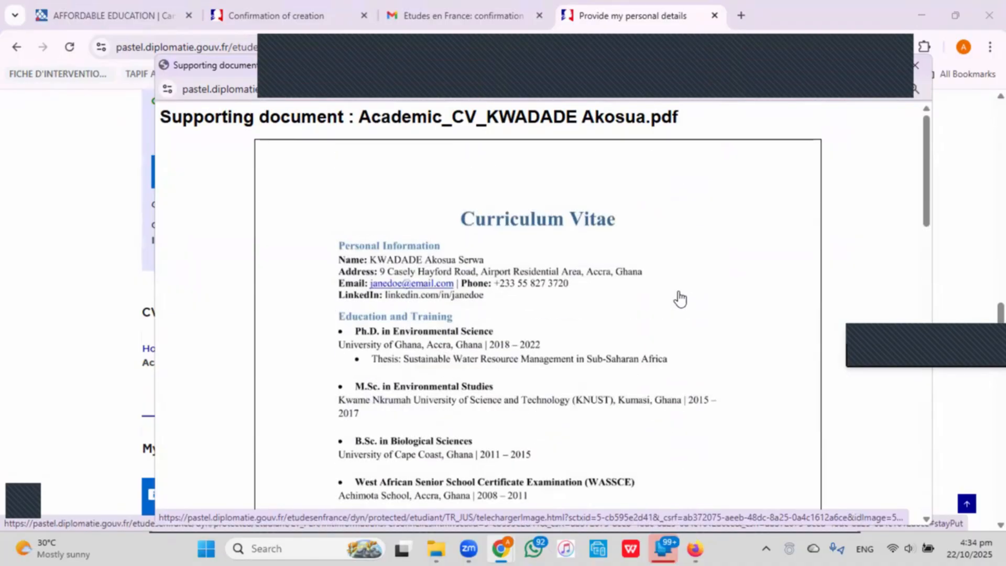
left_click(916, 66)
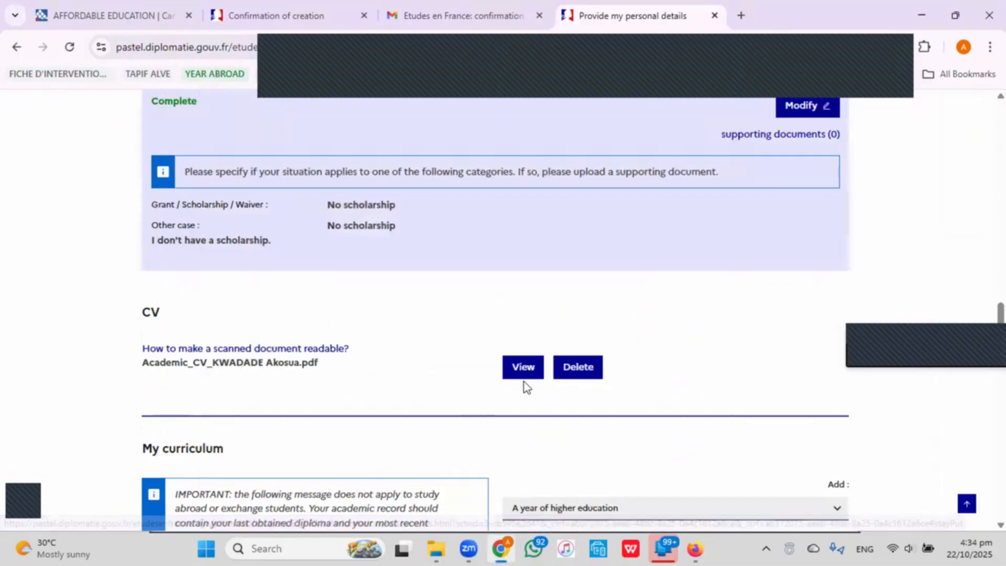
Choose 'A senior high school degree (WASSCE) or equivalent' as the curriculum entry type to add.
scroll(734, 325, "down", 4)
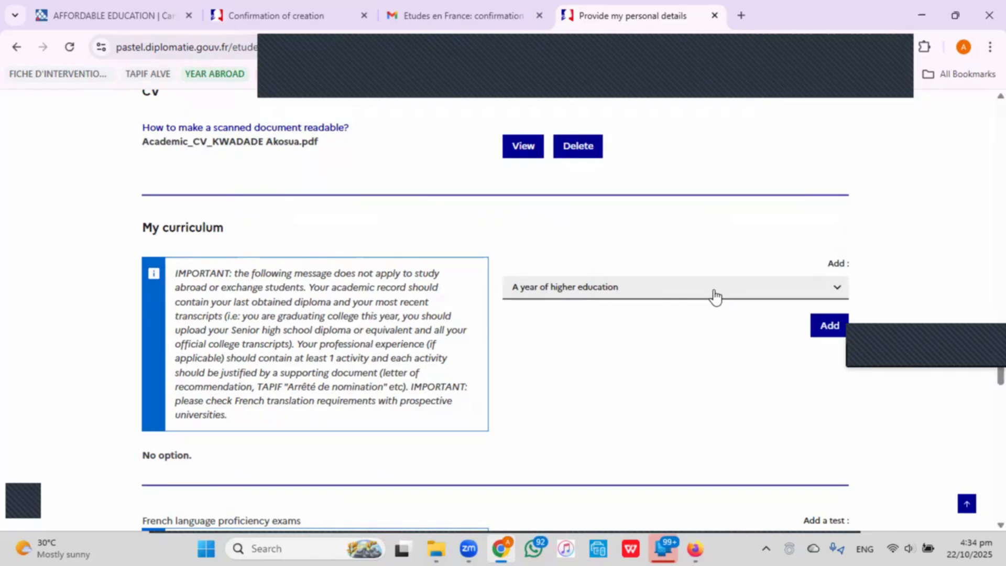
left_click(651, 298)
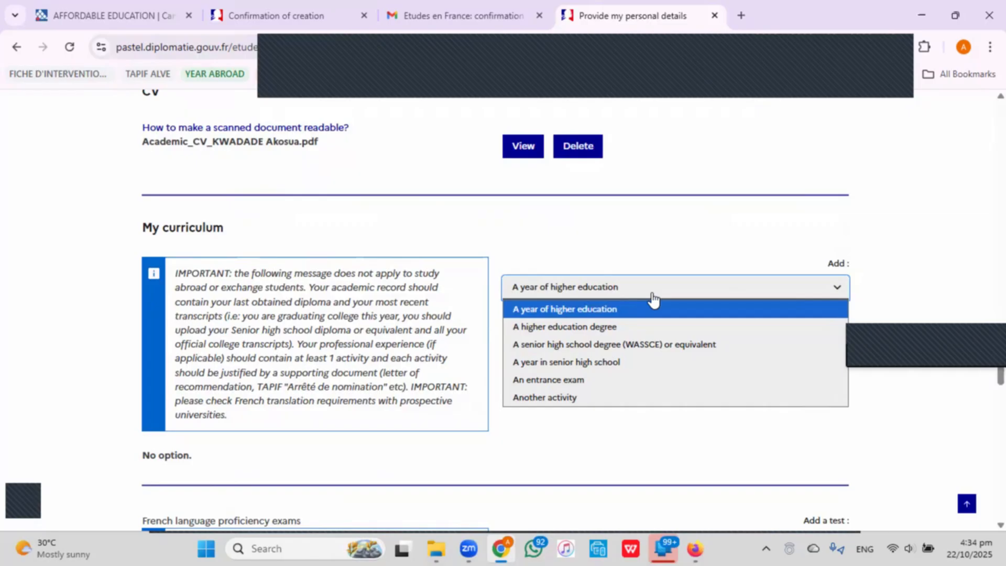
left_click(634, 346)
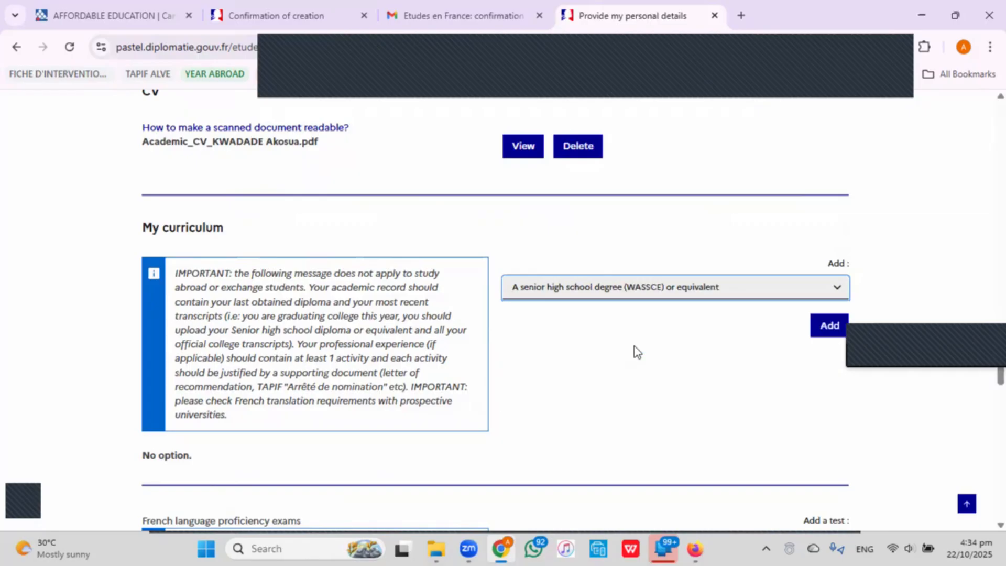
Start the WASSCE entry with year 2013, region GREATER ACCRA and city Accra.
left_click(828, 326)
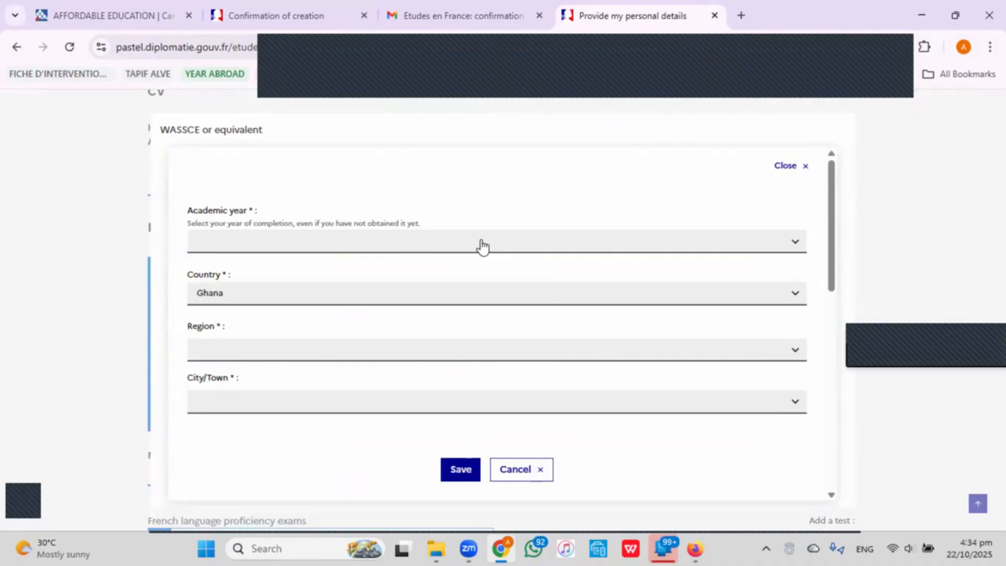
left_click(482, 242)
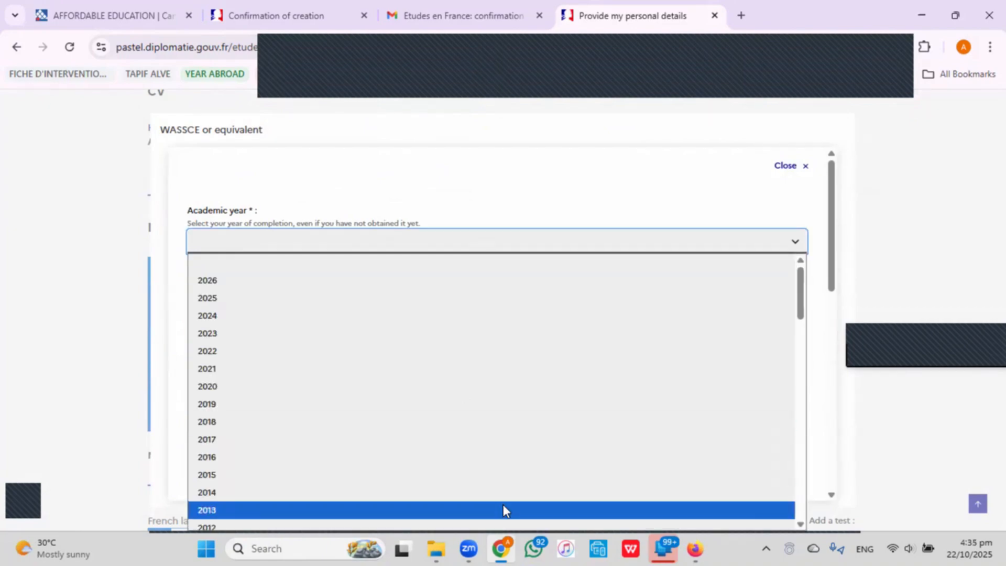
left_click(501, 508)
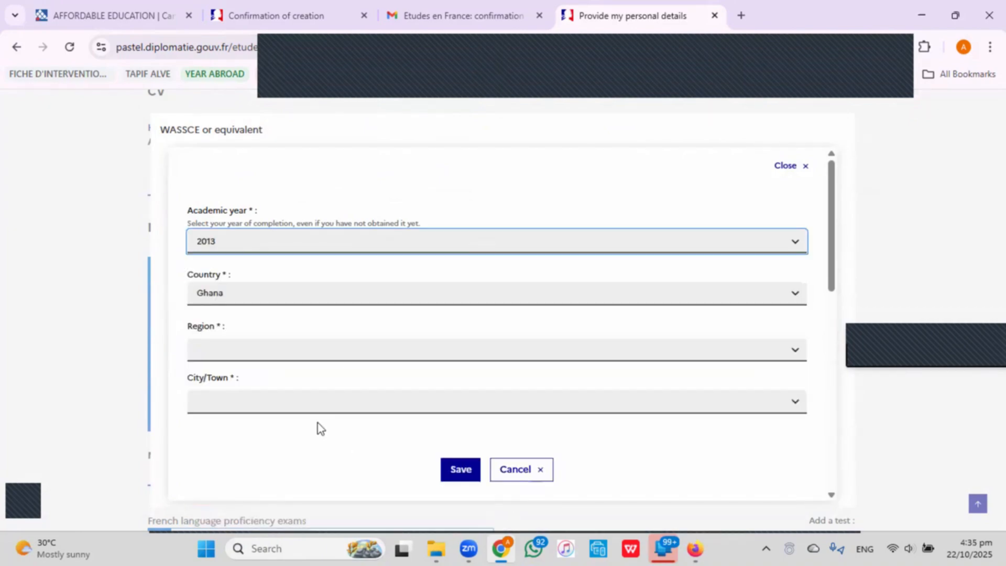
left_click(423, 356)
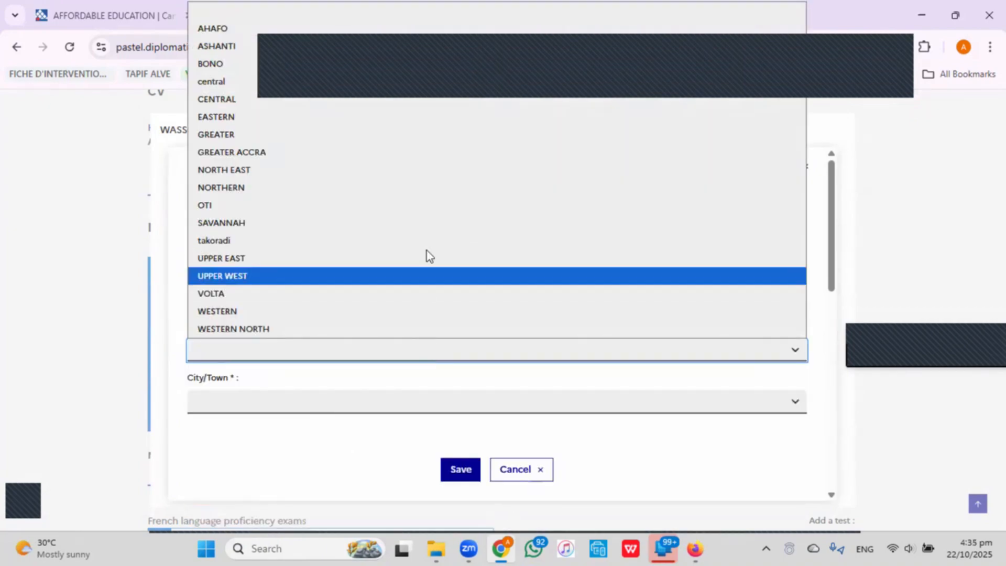
left_click(456, 157)
scroll(457, 316, "down", 1)
left_click(449, 333)
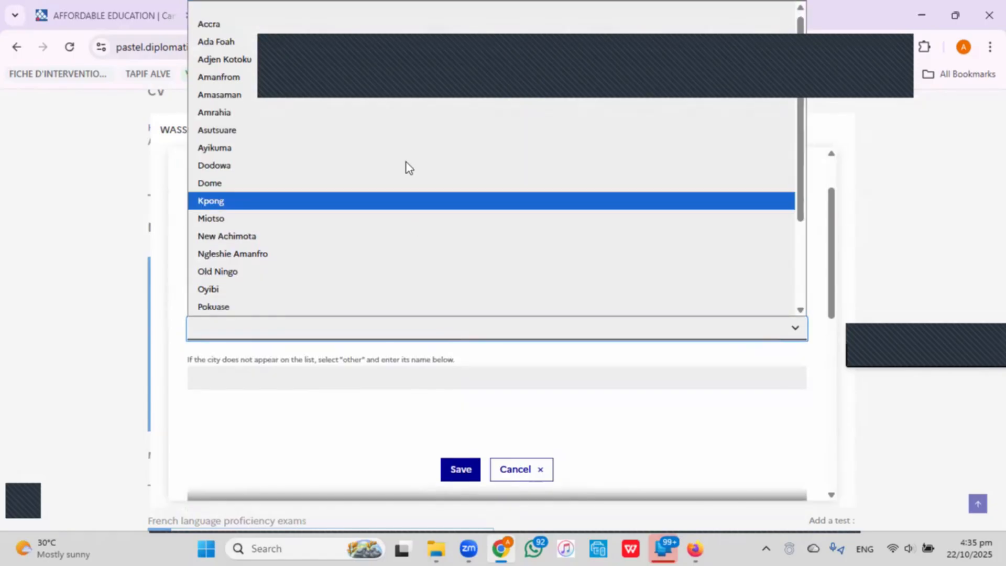
left_click(372, 23)
Set institution Achimota Senior High and degree WASSCE, then save the entry.
scroll(382, 280, "down", 3)
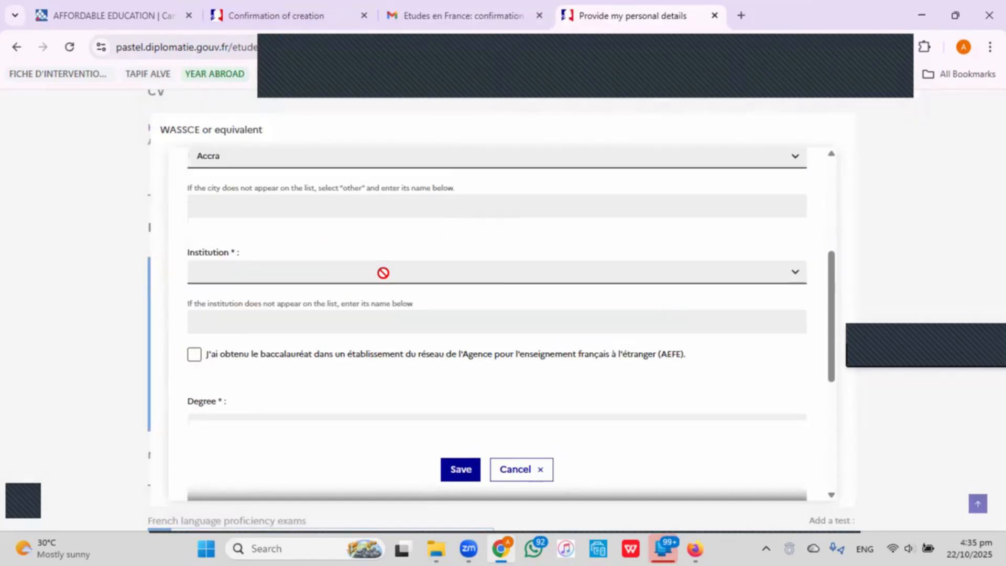
scroll(382, 273, "up", 2)
left_click(293, 378)
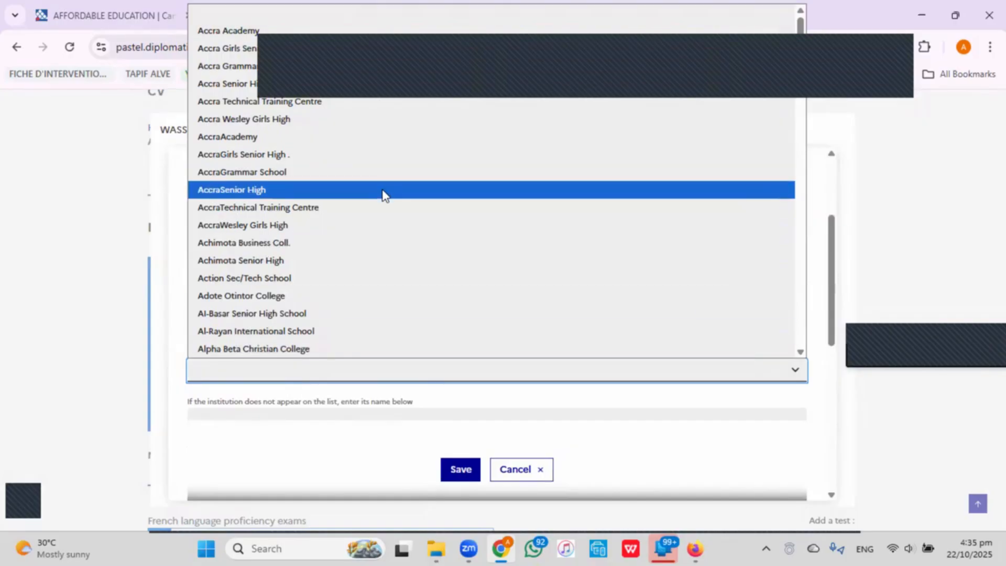
left_click(416, 258)
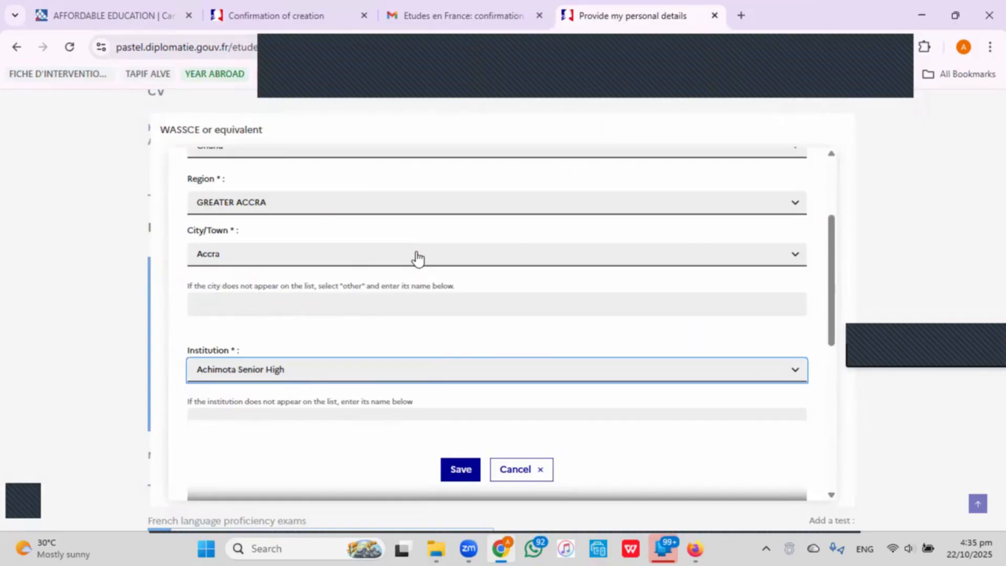
scroll(418, 258, "down", 4)
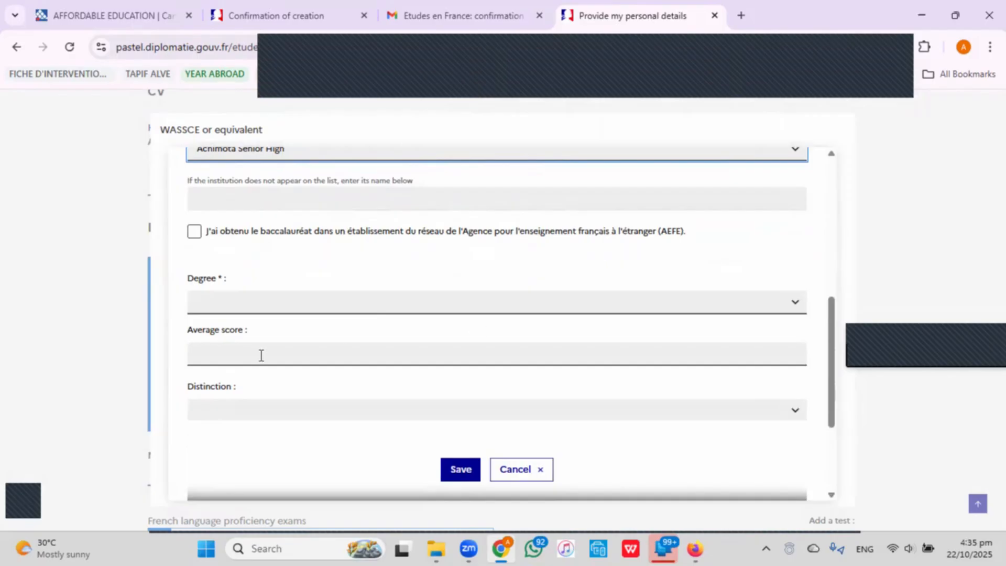
left_click(237, 306)
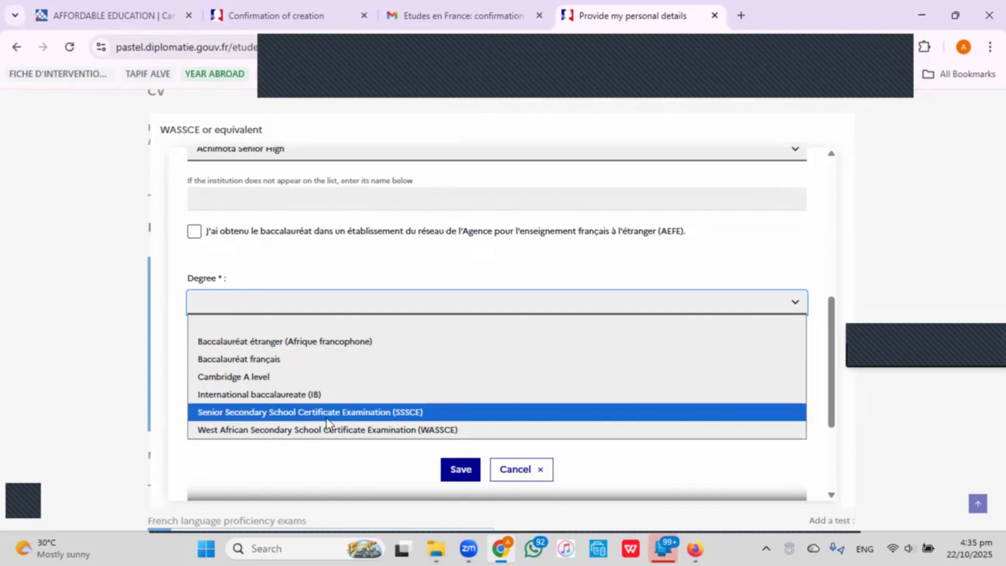
left_click(300, 431)
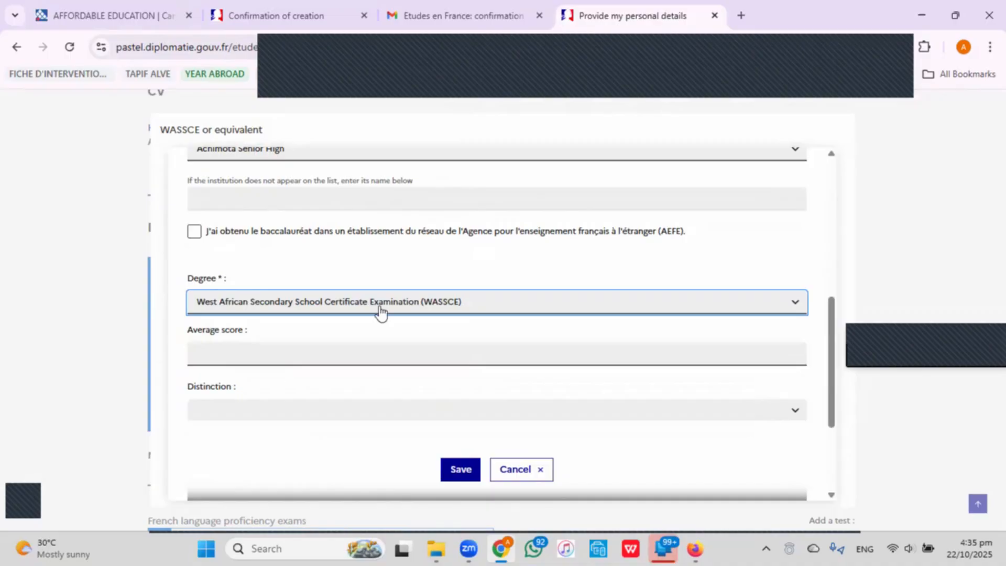
scroll(381, 311, "down", 2)
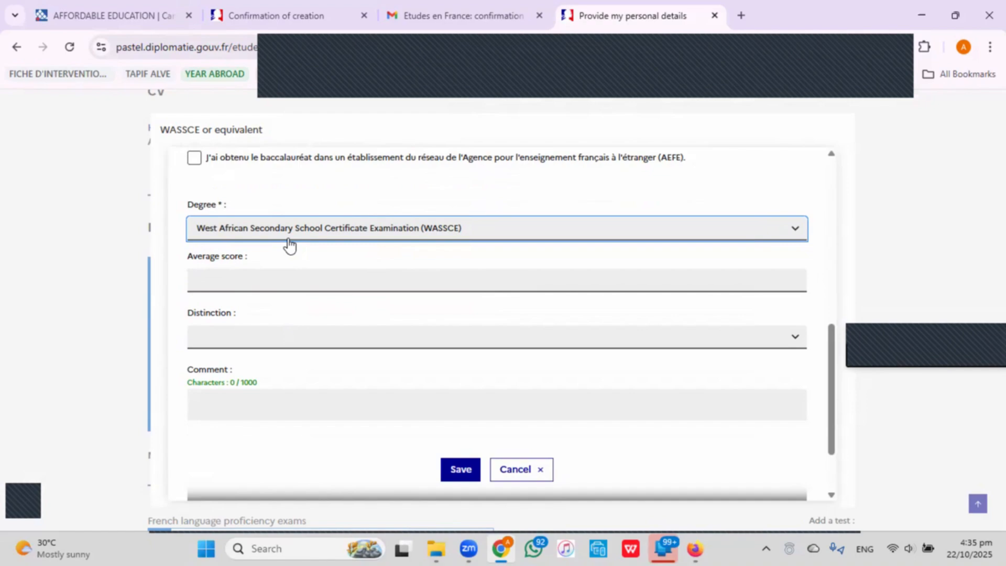
left_click(465, 468)
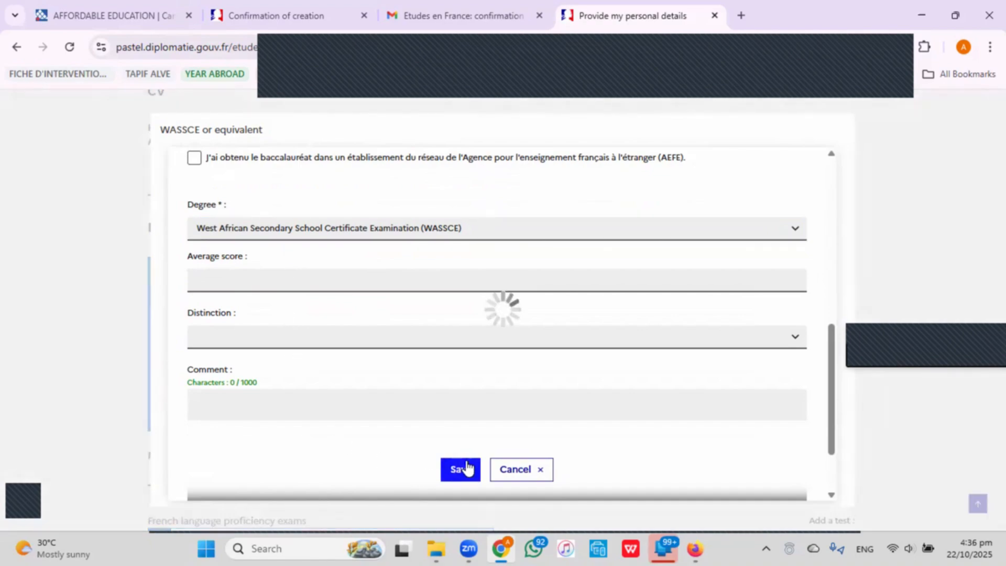
Pick 'A higher education degree' as the new entry type and bring up its form.
scroll(625, 345, "down", 3)
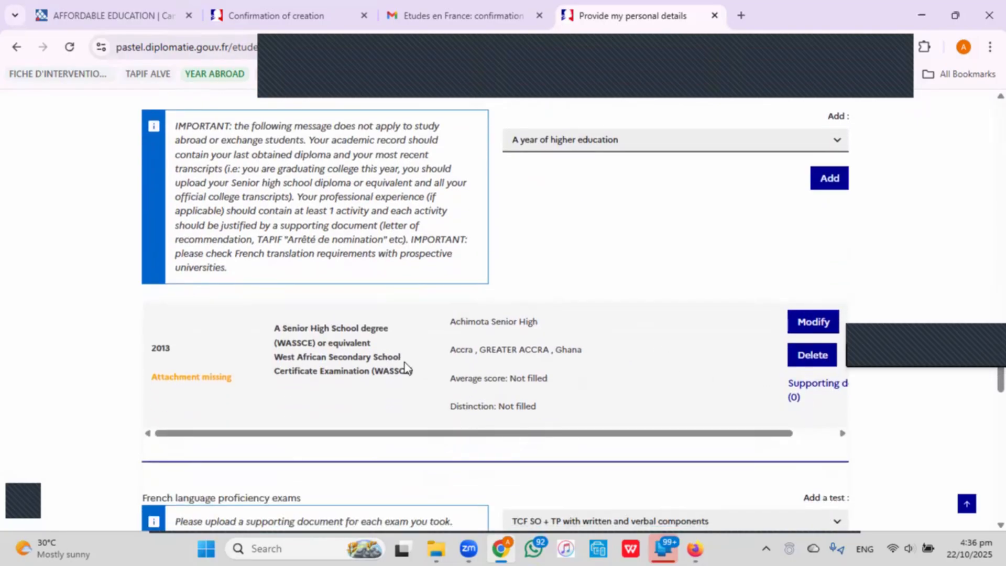
scroll(583, 353, "up", 1)
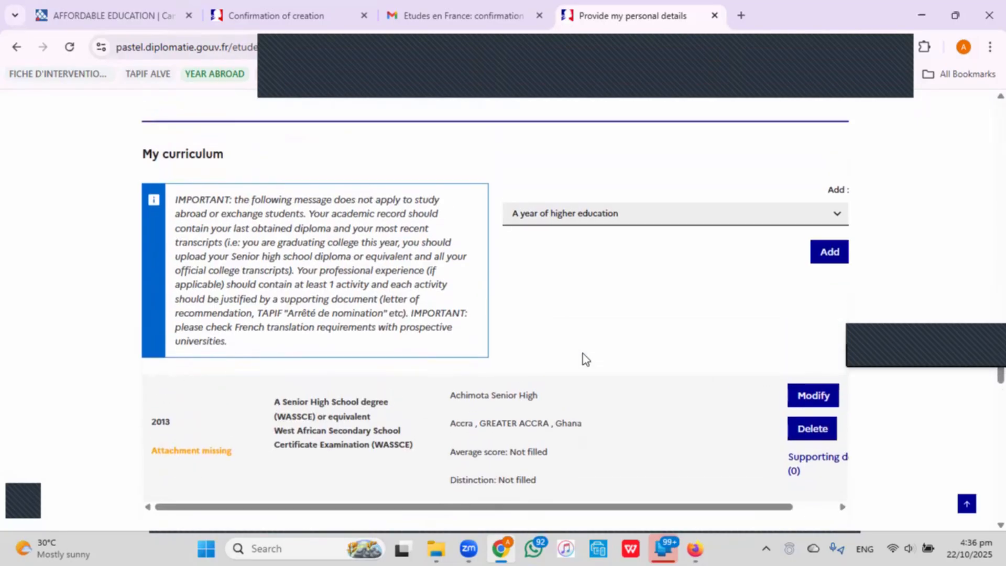
left_click(682, 227)
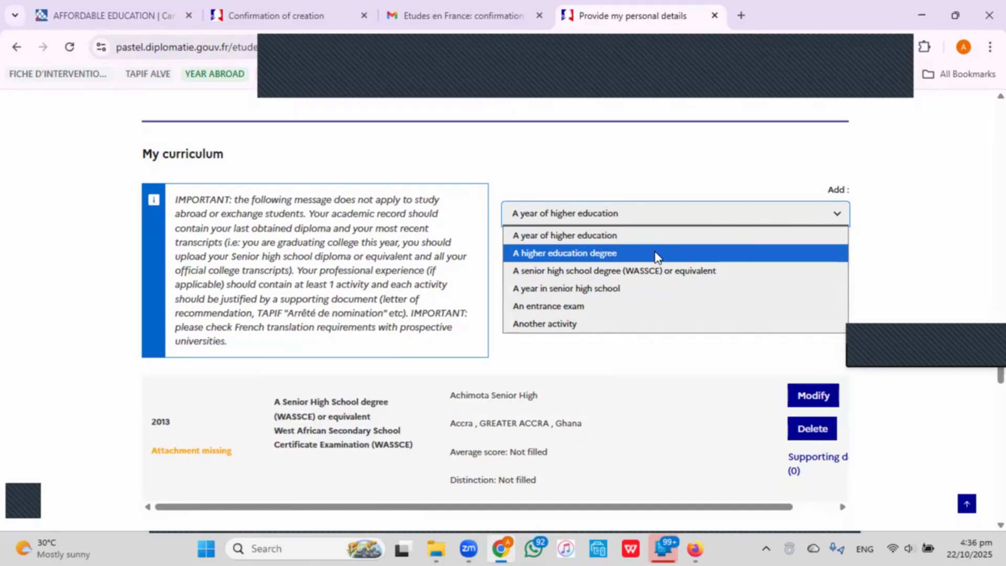
left_click(597, 254)
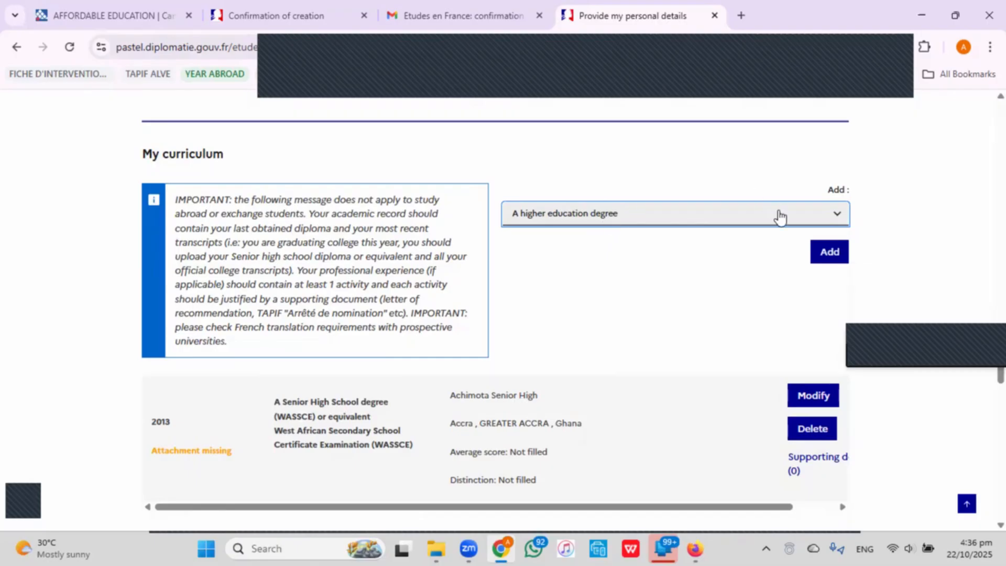
left_click(822, 259)
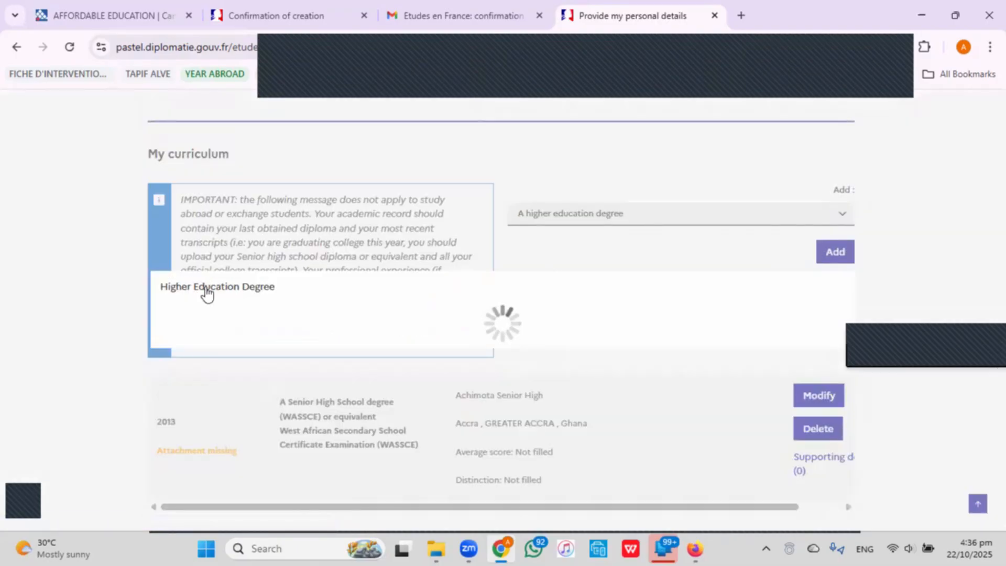
Set the degree's completion year to 2017, region ASHANTI and city Kumasi.
left_click(309, 242)
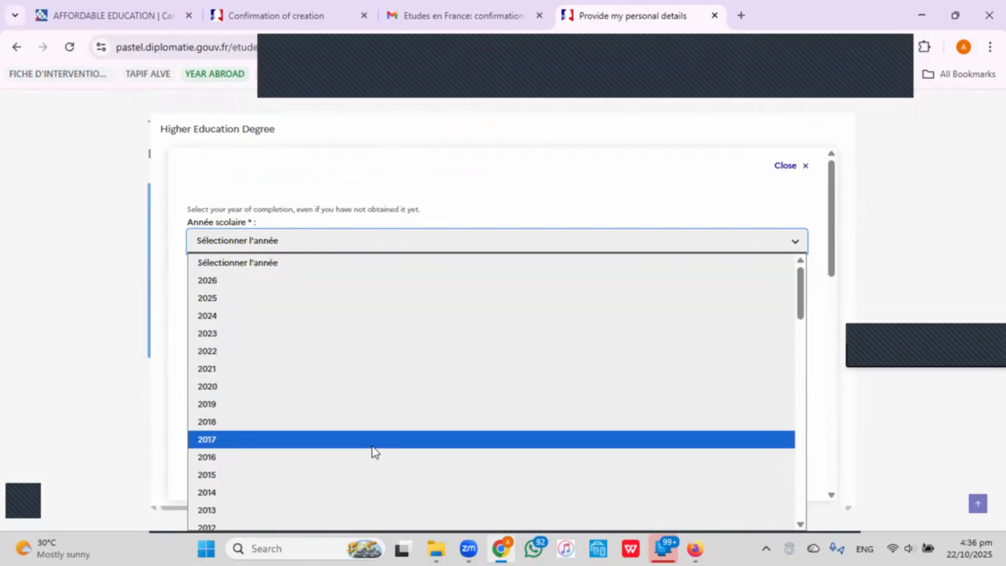
left_click(373, 440)
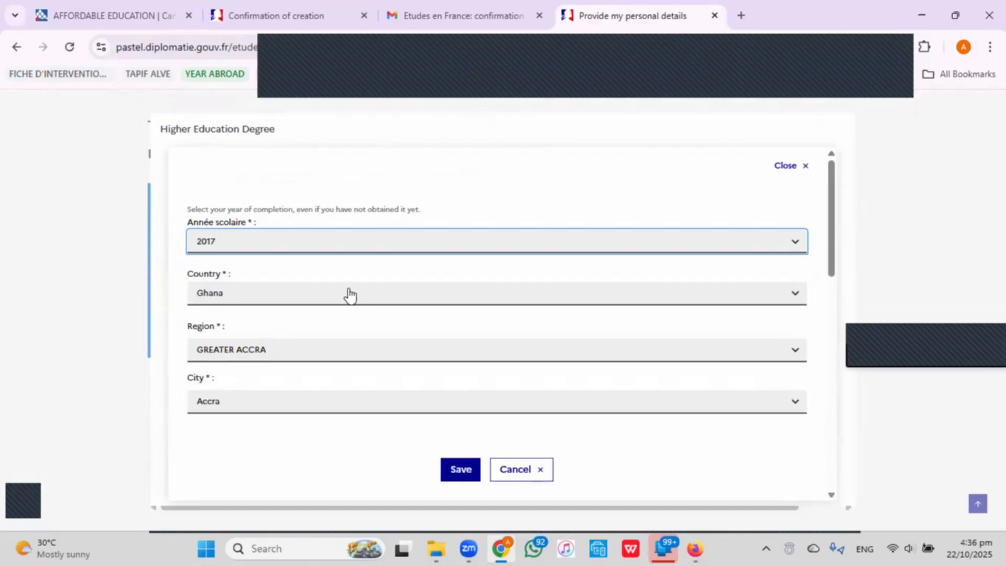
left_click(381, 355)
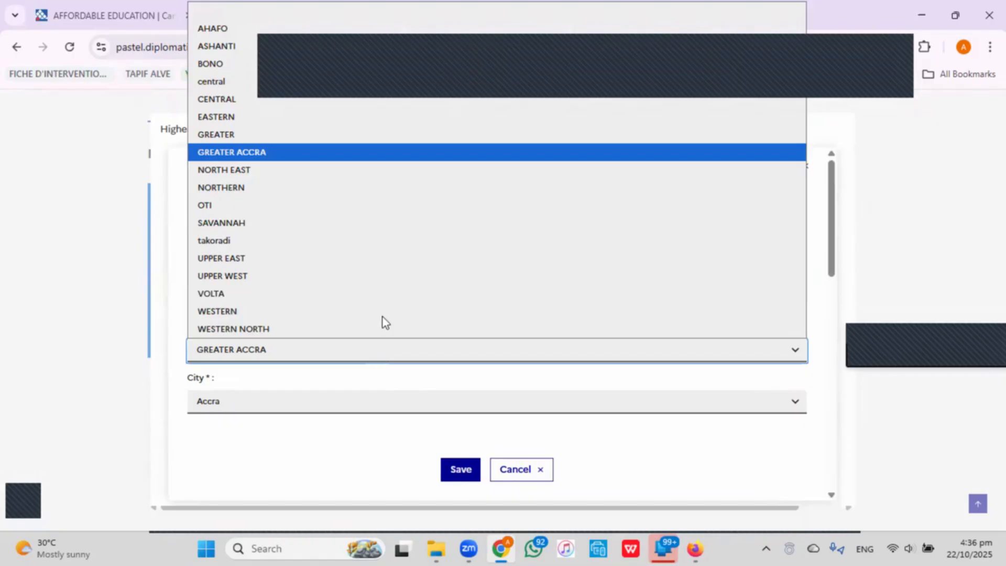
left_click(227, 45)
scroll(437, 374, "down", 1)
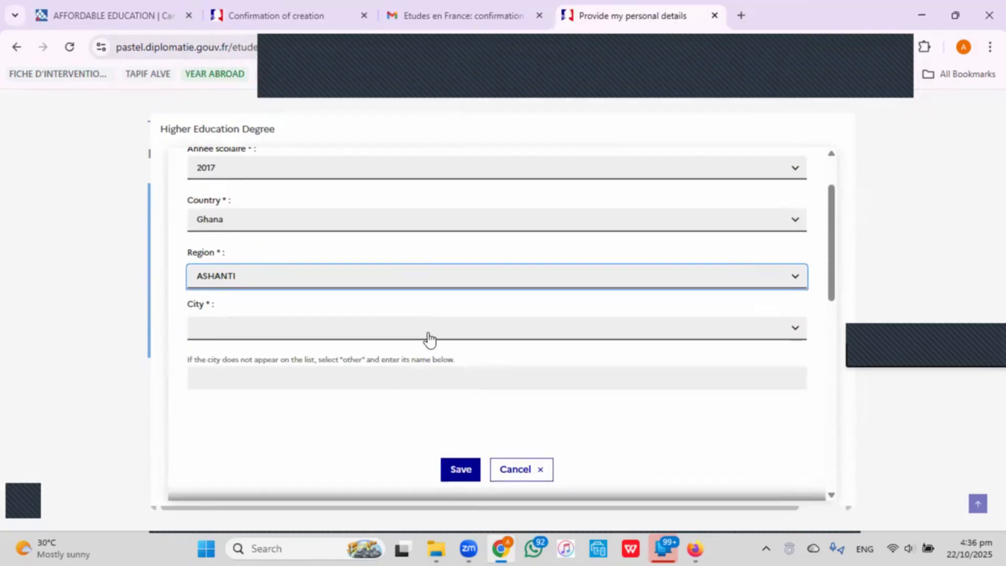
left_click(427, 336)
scroll(465, 236, "down", 3)
scroll(466, 231, "down", 15)
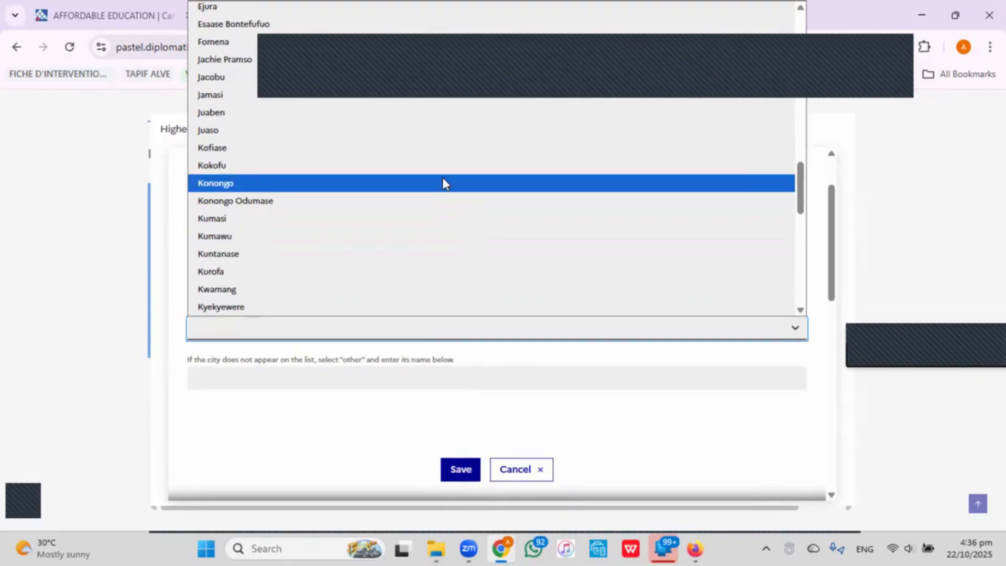
left_click(442, 219)
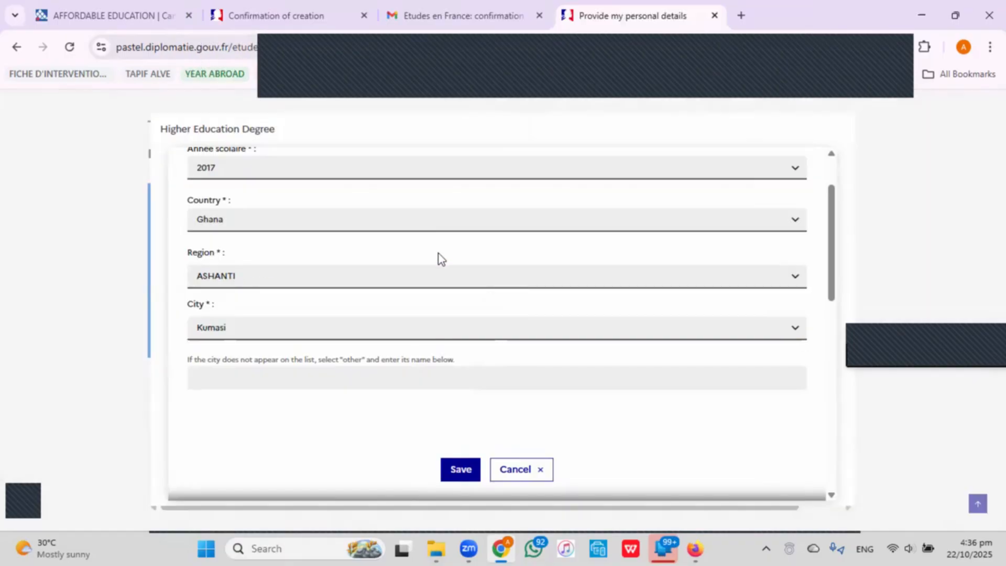
Set the institution to KNUST and bring up the degree type list.
scroll(438, 253, "down", 3)
left_click(416, 305)
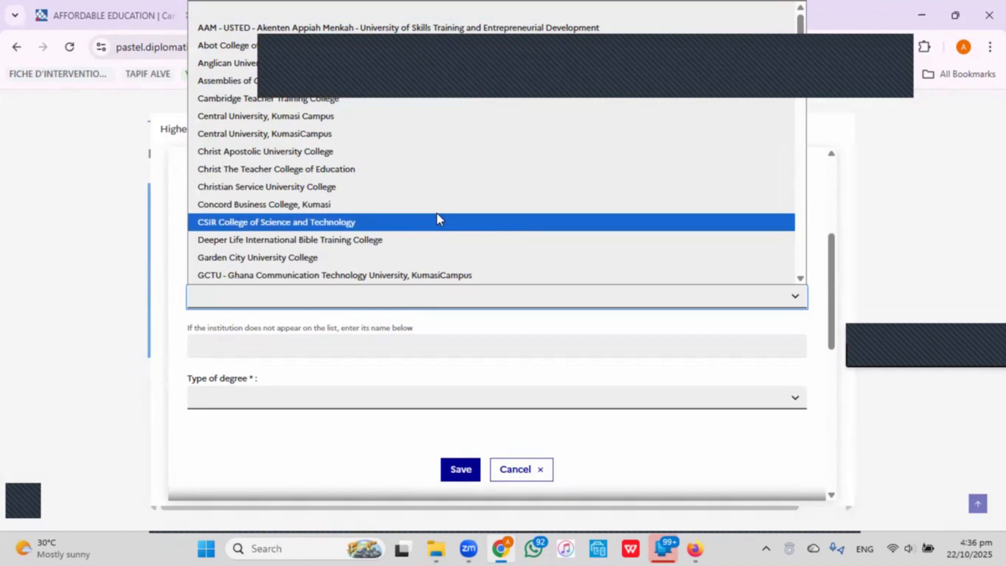
scroll(437, 214, "down", 11)
scroll(437, 213, "up", 5)
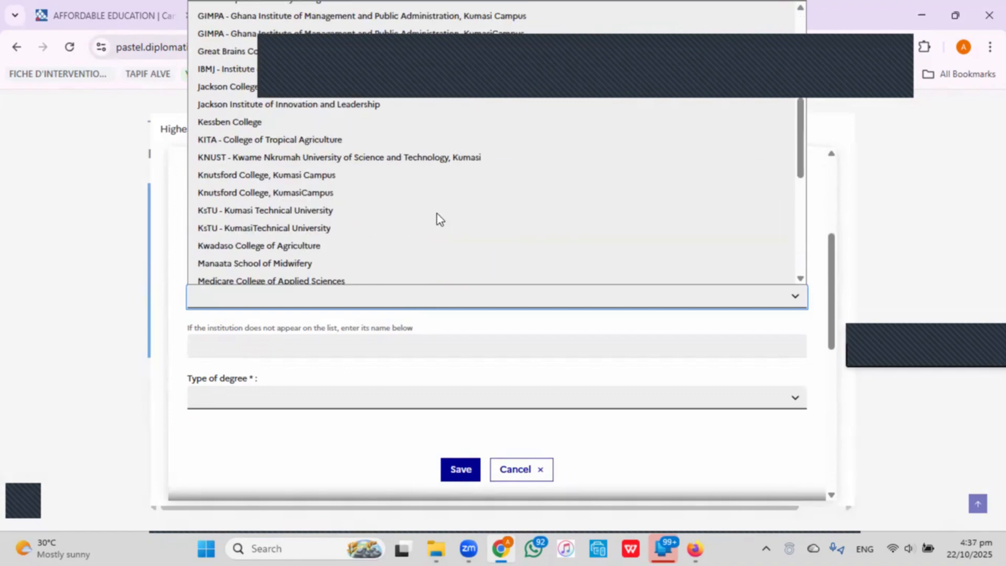
left_click(466, 157)
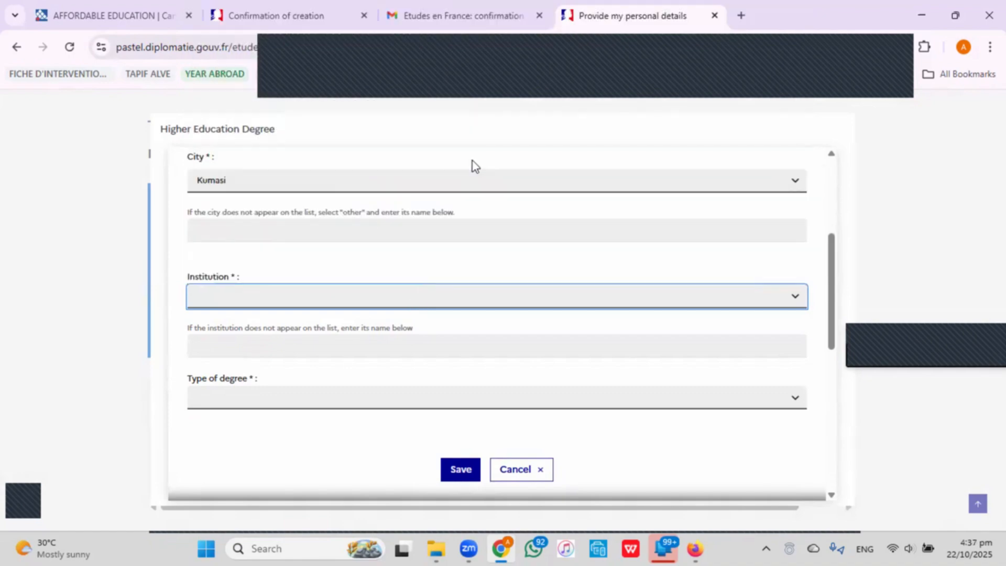
scroll(452, 347, "down", 2)
left_click(446, 333)
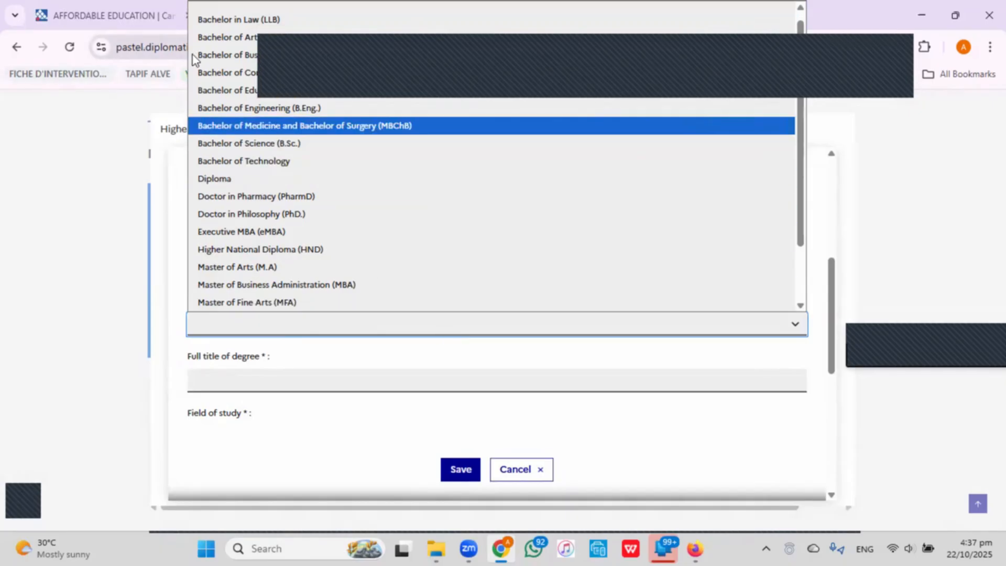
Choose Bachelor of Science (B.Sc.) and title it 'Bachelor of Science in Environmental Sciences'.
left_click(269, 144)
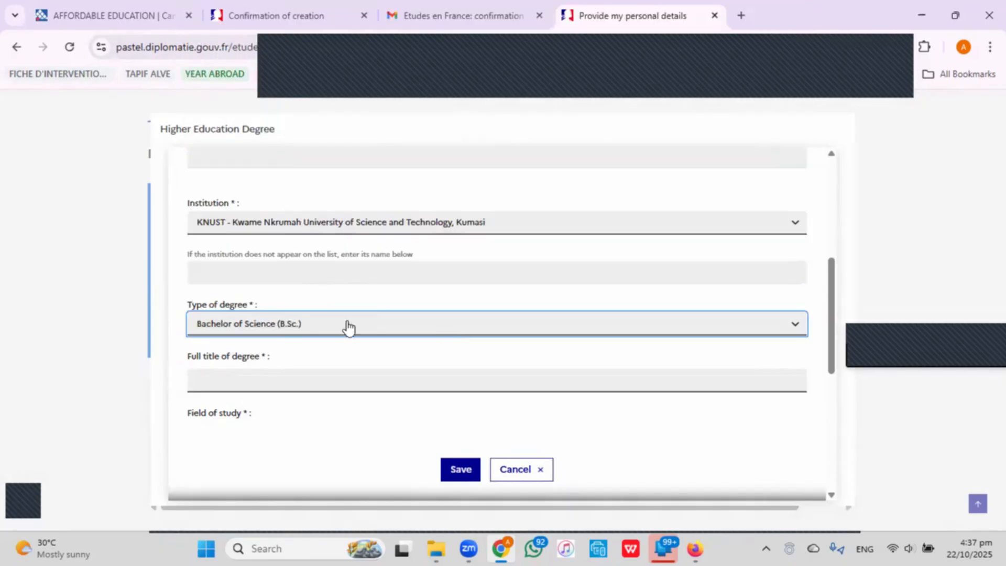
scroll(348, 327, "down", 1)
left_click(335, 304)
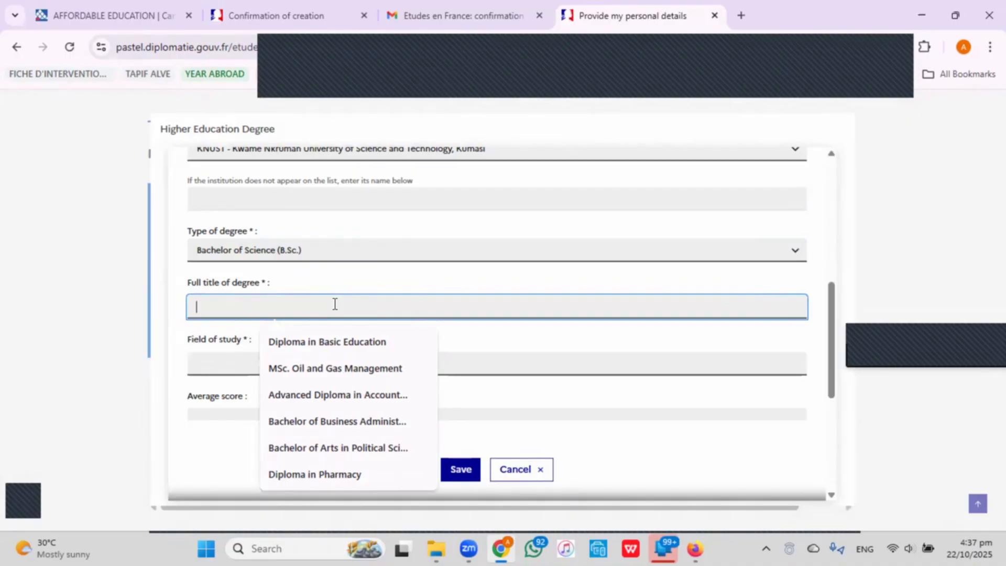
type("Bachelor of Sci")
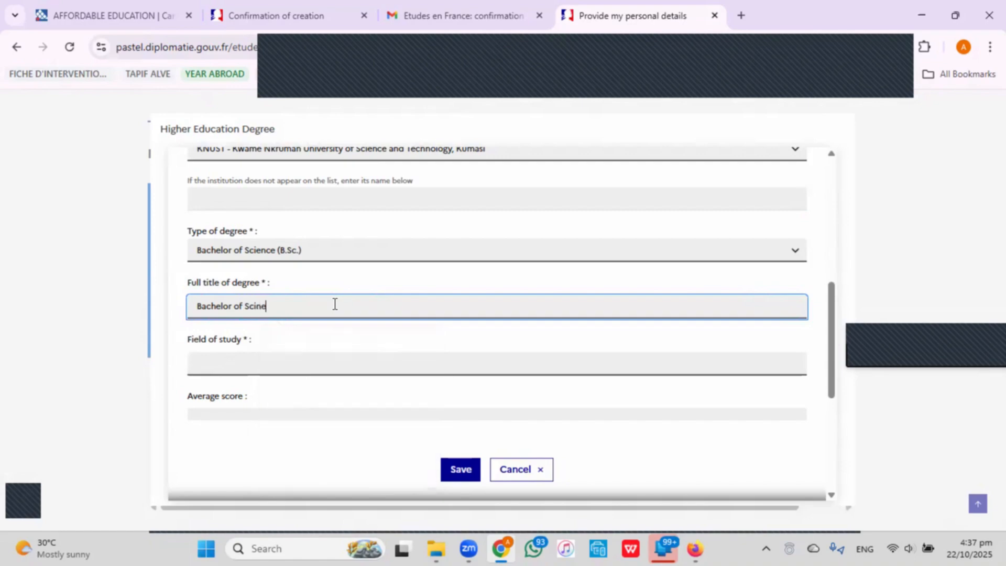
type("ence in E")
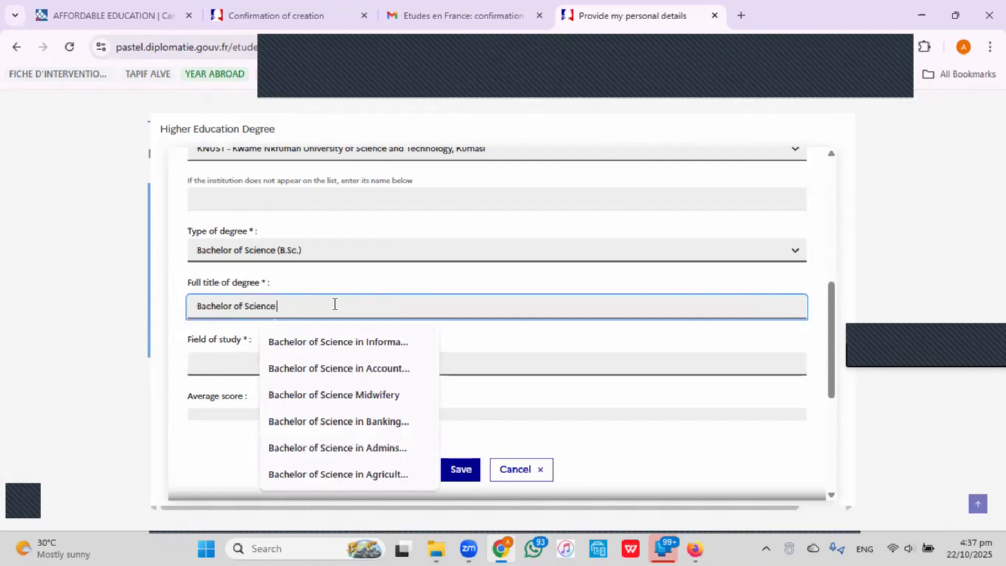
type("nv")
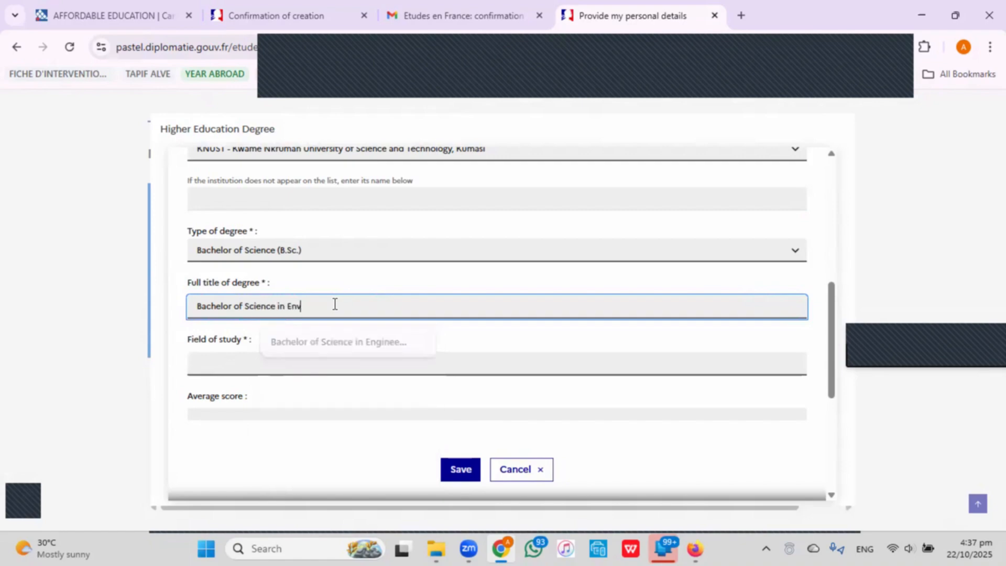
type("ironme")
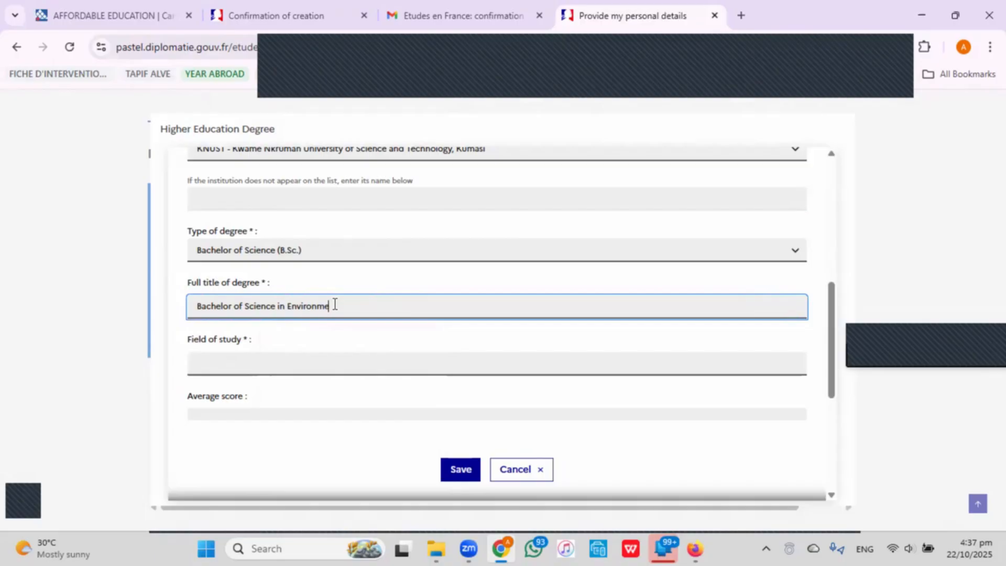
type("ntal Scine")
key("BackSpace")
key("BackSpace")
type("ence")
Set the field of study to Environment and Earth science.
left_click(323, 364)
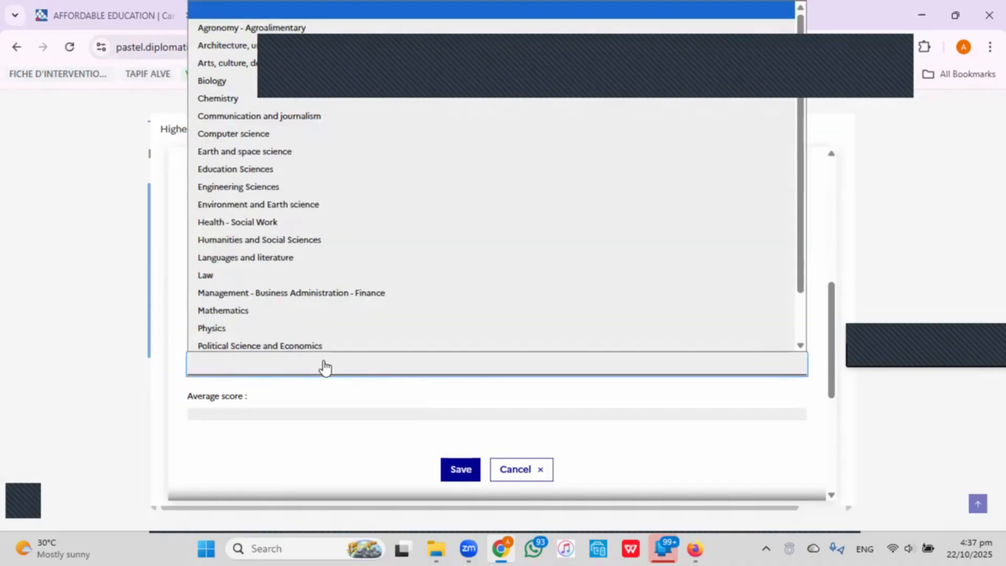
left_click(258, 204)
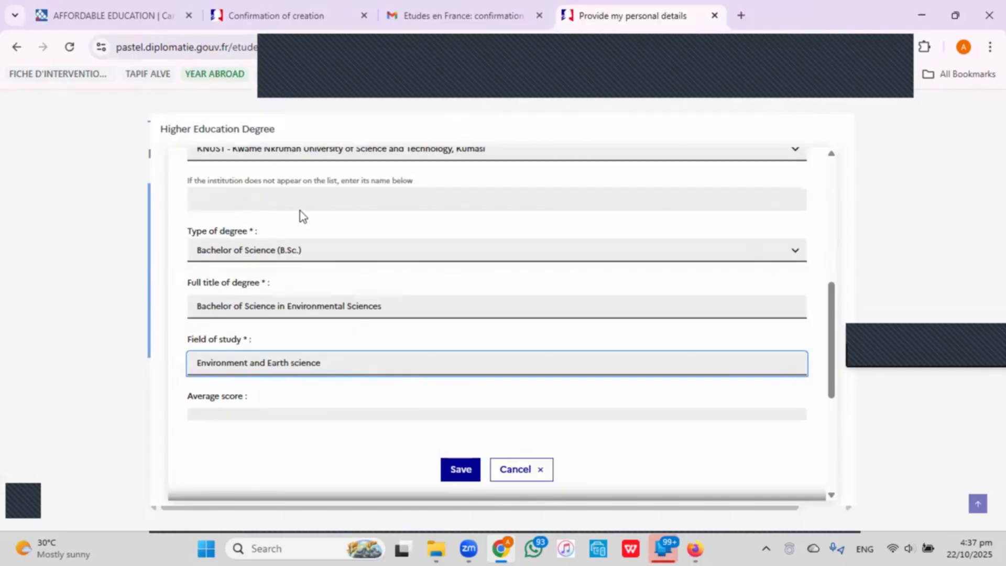
scroll(368, 318, "down", 3)
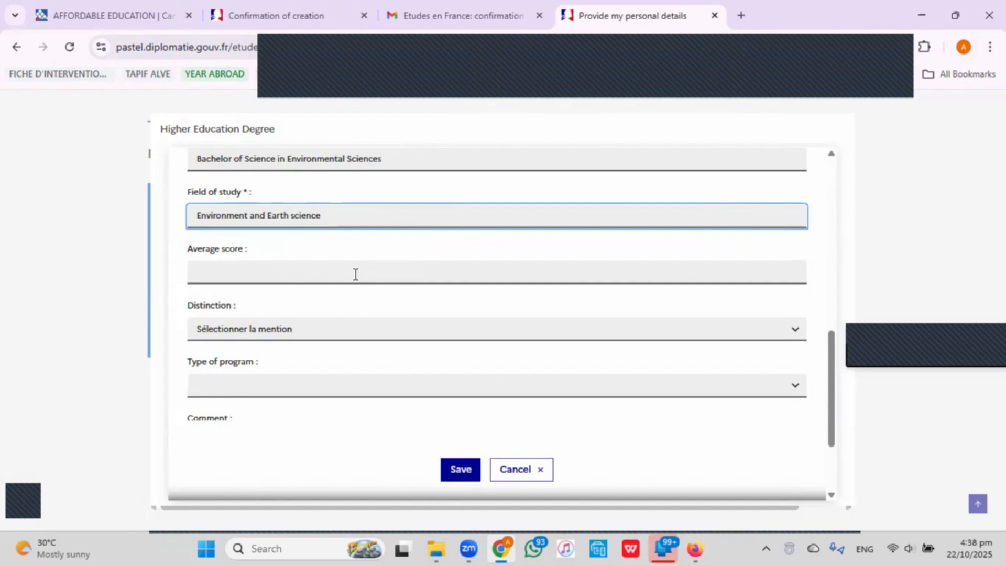
Enter an average score of 65.79/100.
left_click(355, 275)
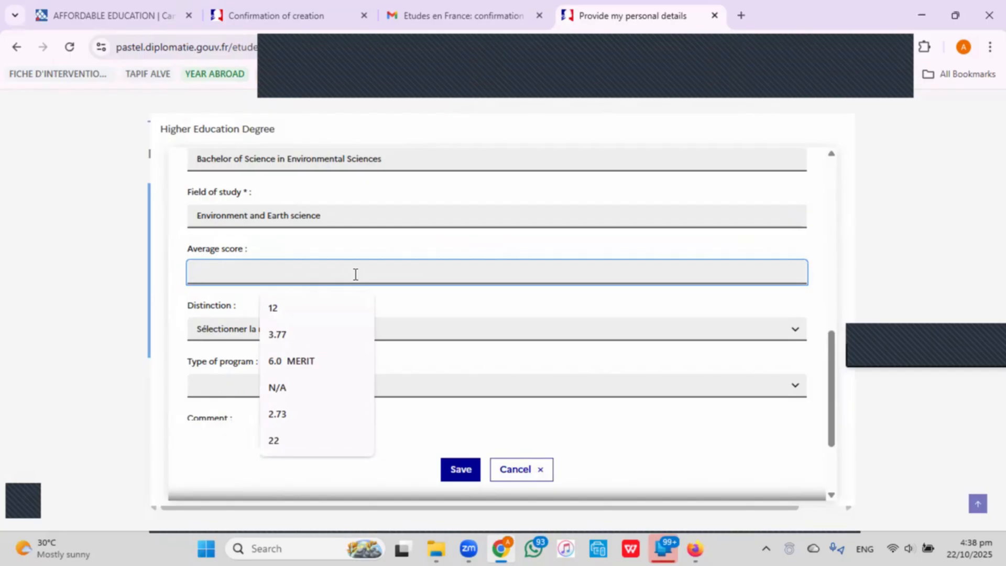
type("65")
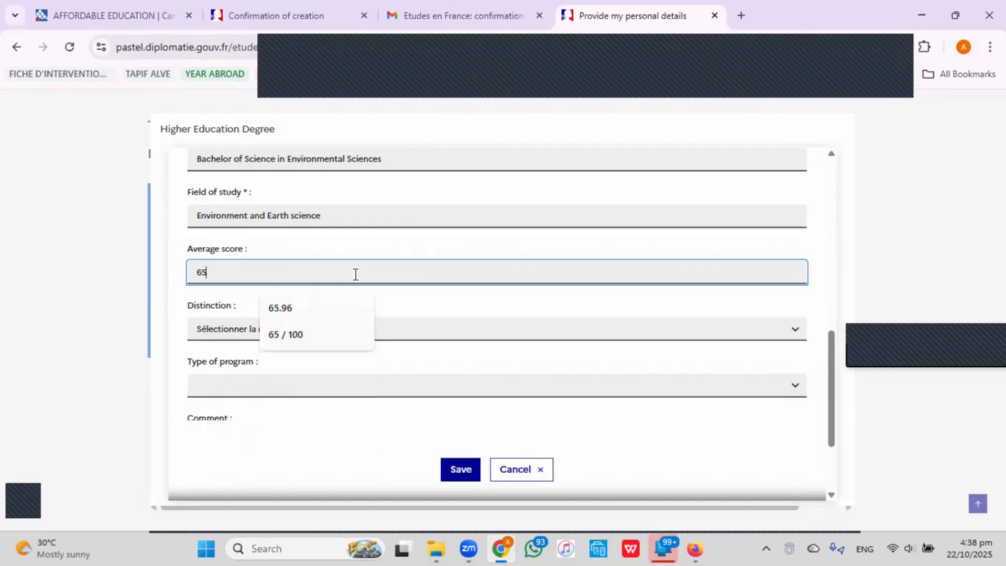
type("/1")
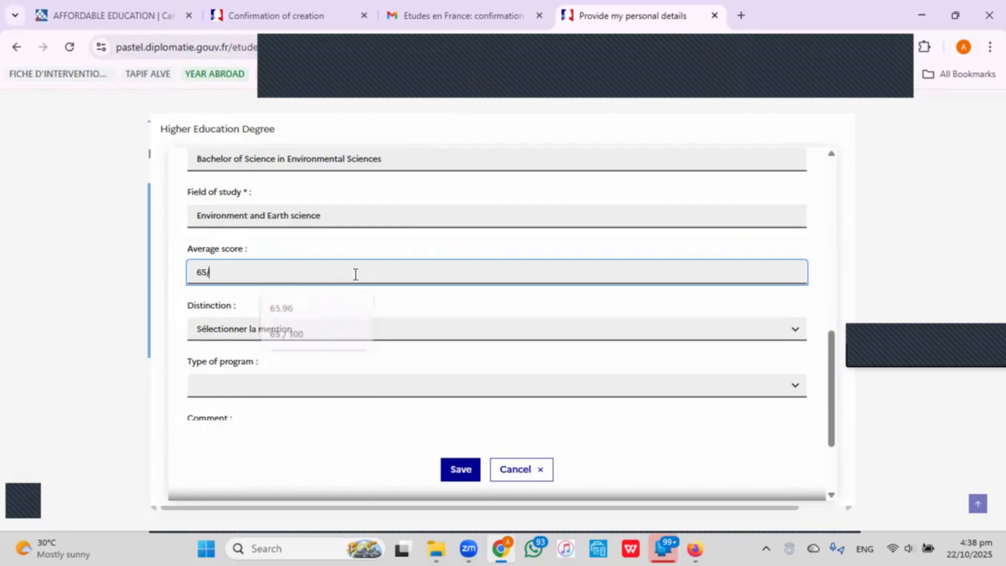
key("Left")
key("Left")
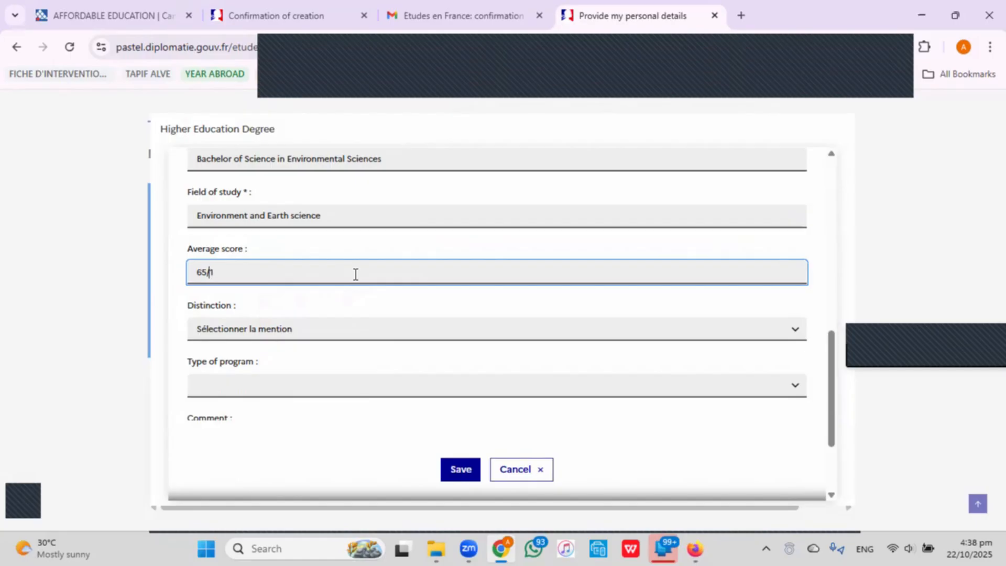
type(".79")
key("End")
type("00")
Set the distinction to 1st class and the program type to On site.
left_click(292, 338)
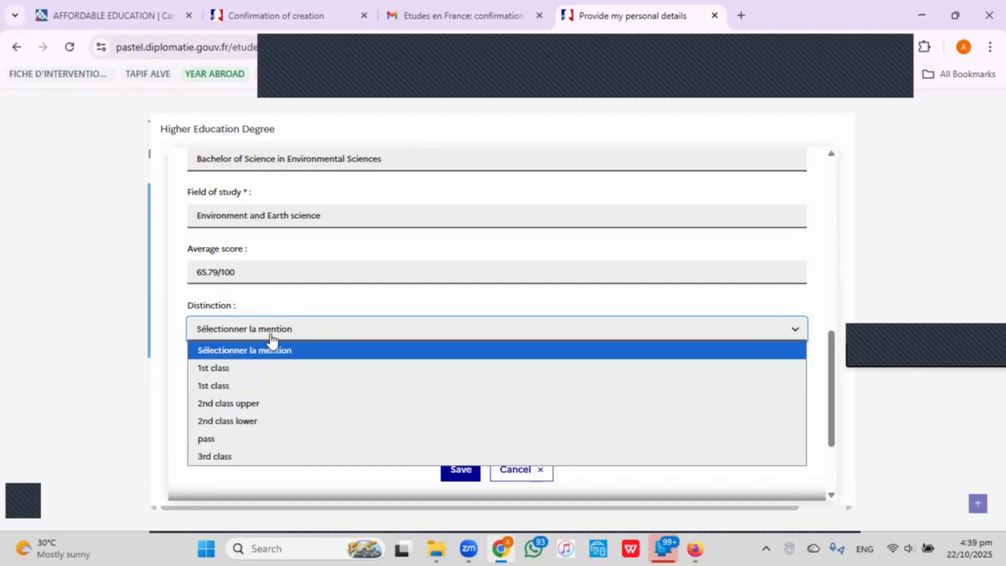
left_click(294, 388)
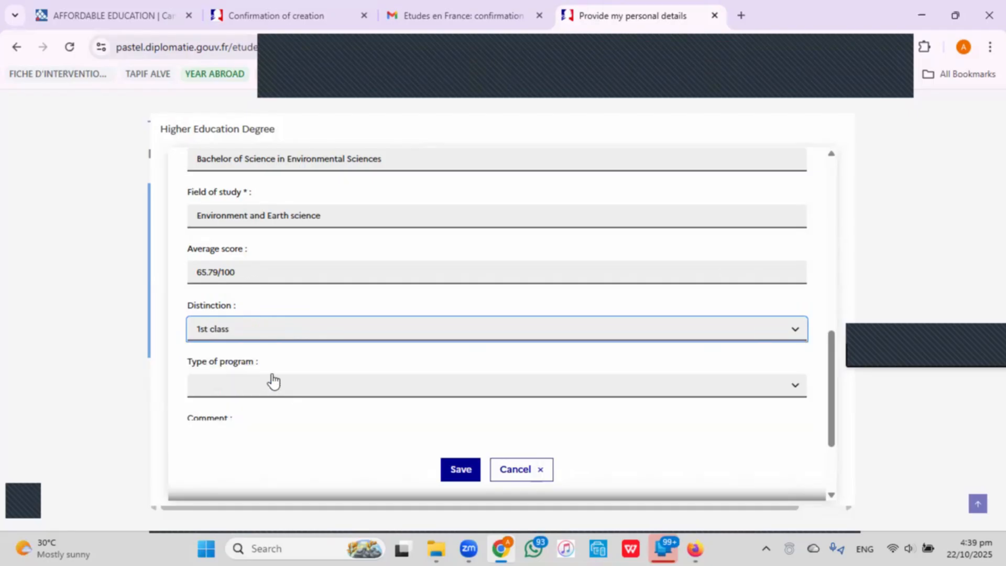
left_click(317, 389)
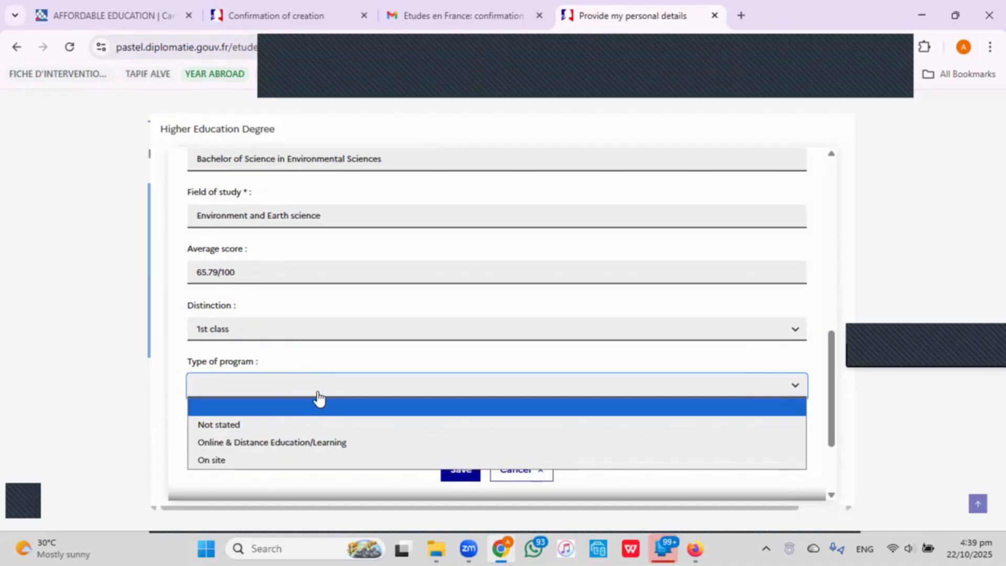
left_click(335, 461)
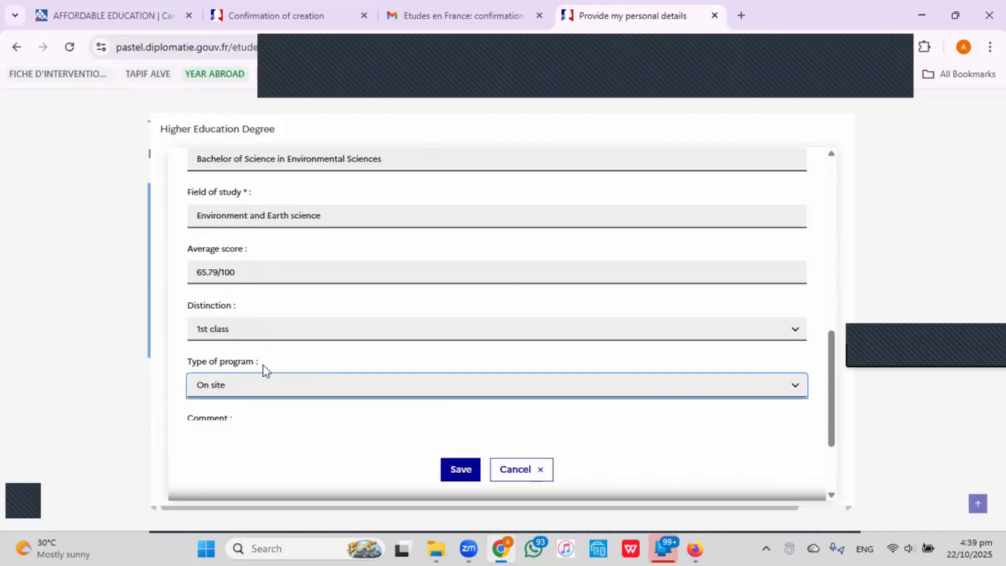
scroll(263, 367, "down", 3)
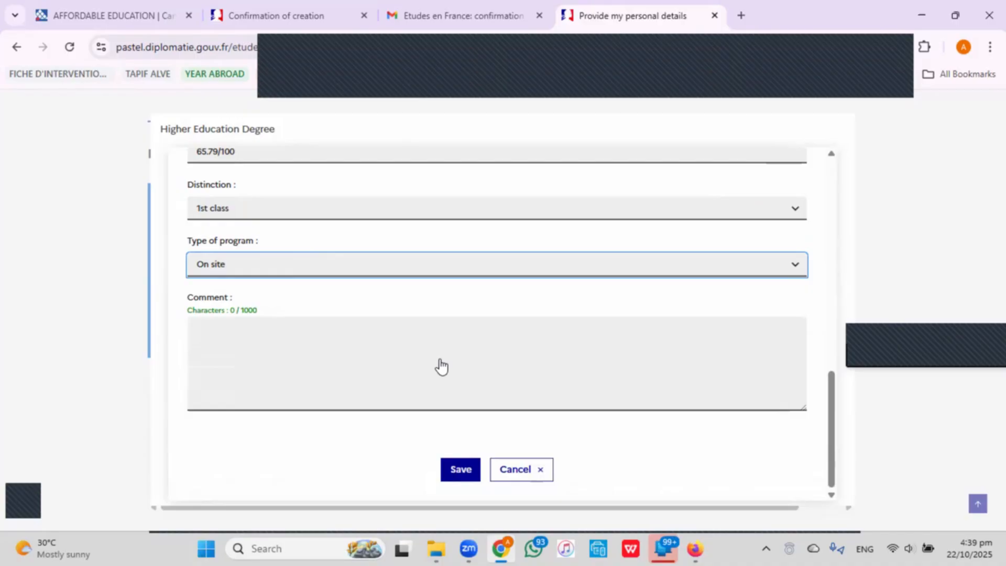
Save the 2017 KNUST B.Sc. entry and bring up the Add list of entry types.
left_click(460, 470)
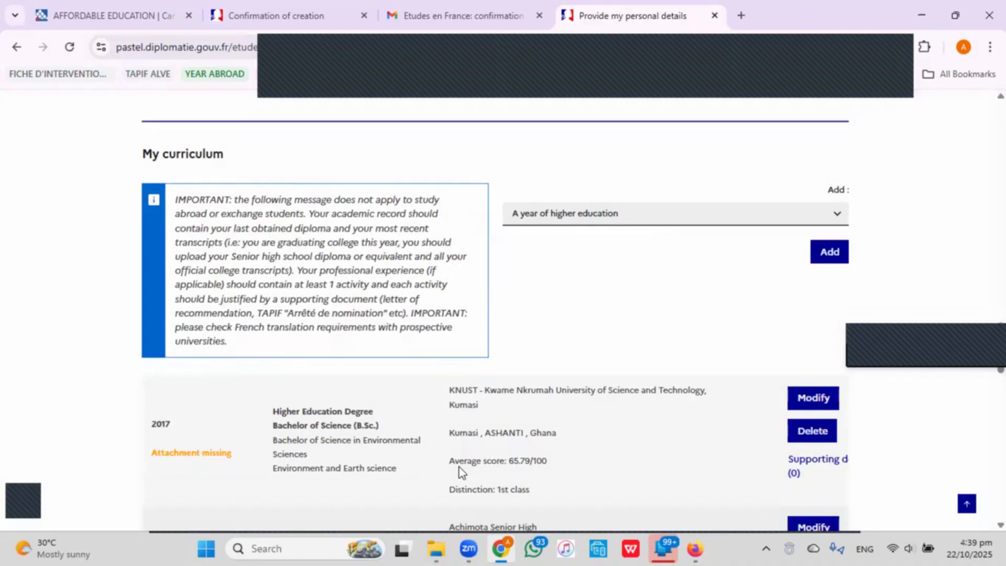
scroll(443, 428, "down", 3)
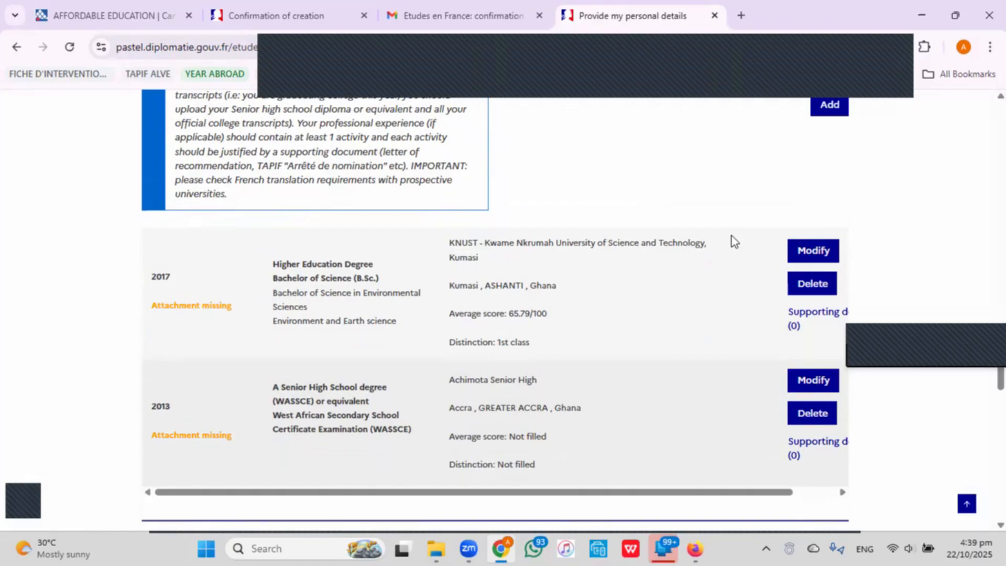
scroll(671, 201, "up", 3)
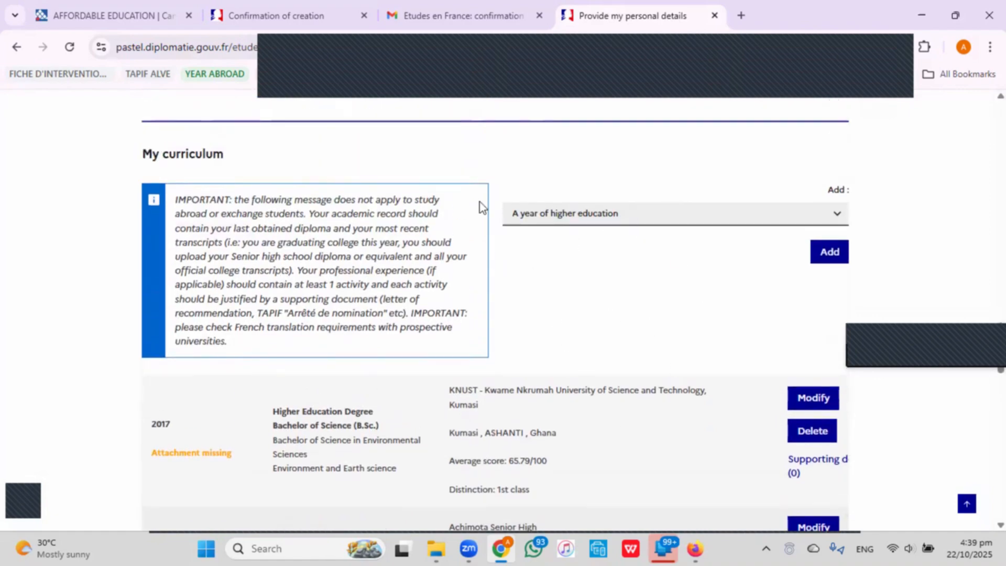
left_click(739, 220)
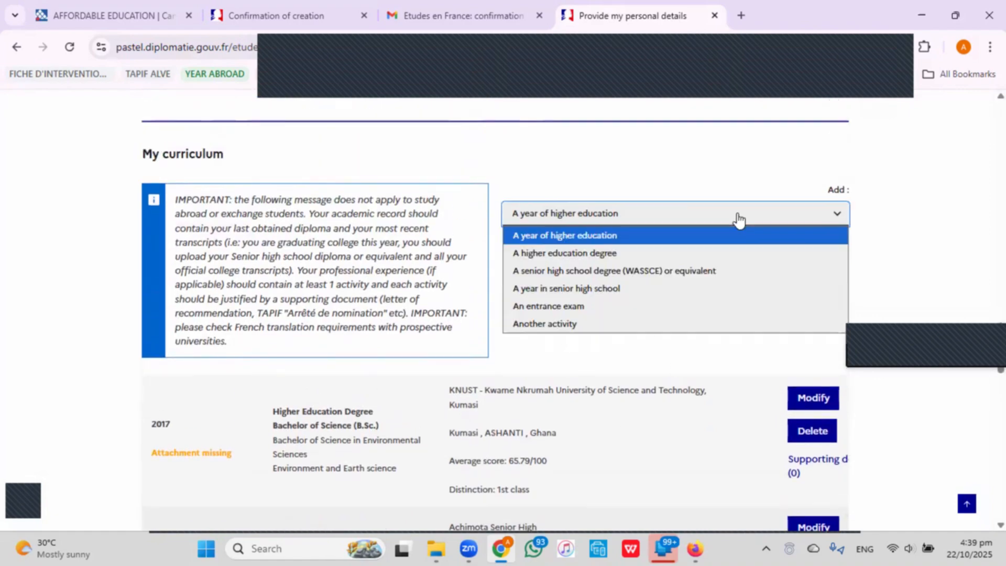
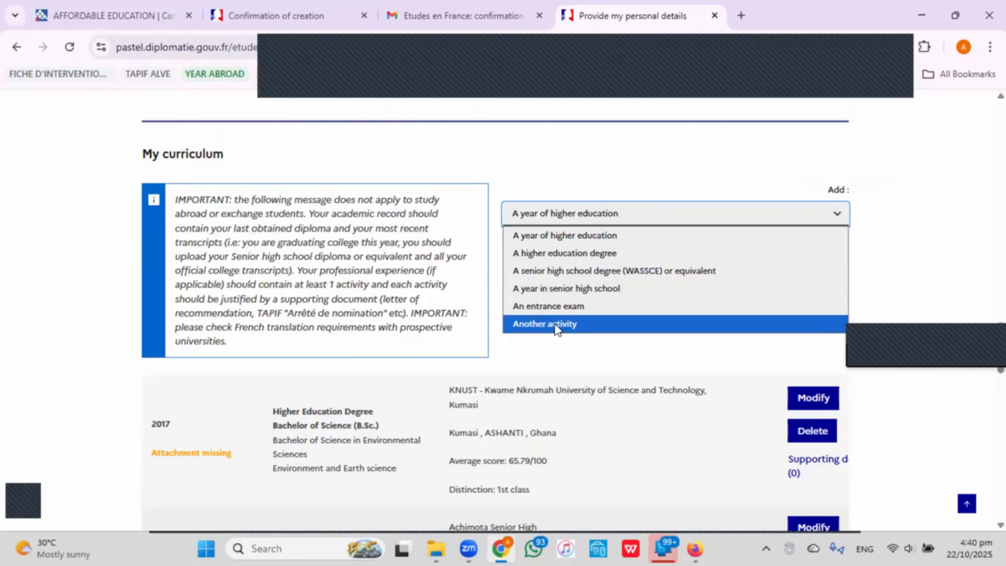
Add an 'Another activity' entry to My curriculum, opening a blank Other activity form.
left_click(555, 325)
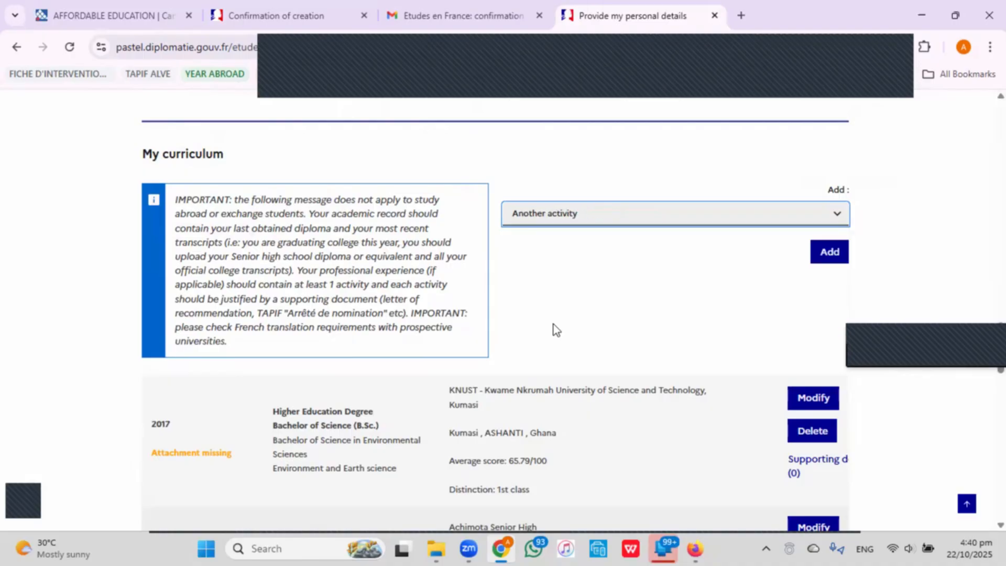
left_click(830, 252)
scroll(262, 272, "down", 3)
Set the activity's academic year to 2016 and its country to France.
left_click(328, 242)
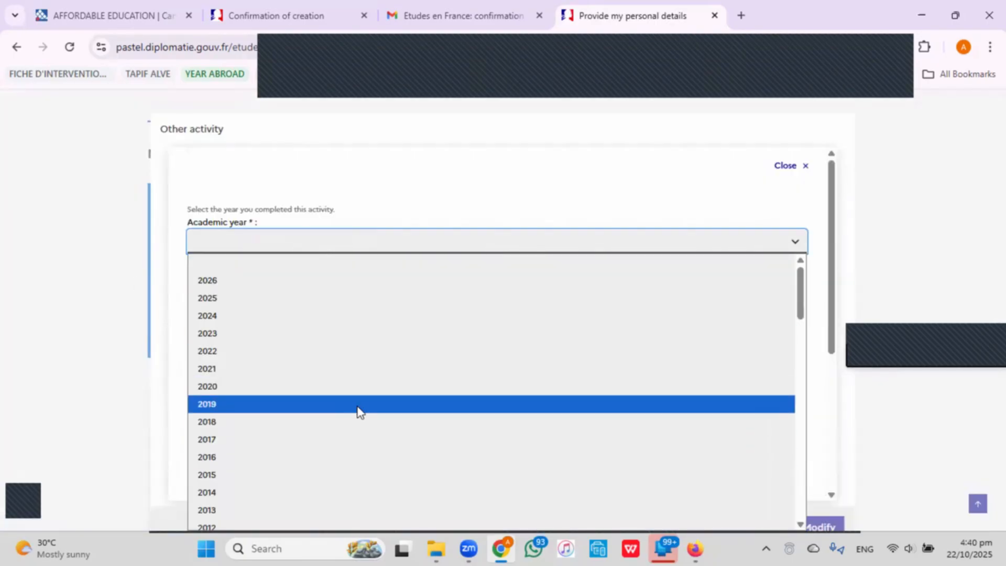
scroll(359, 411, "down", 3)
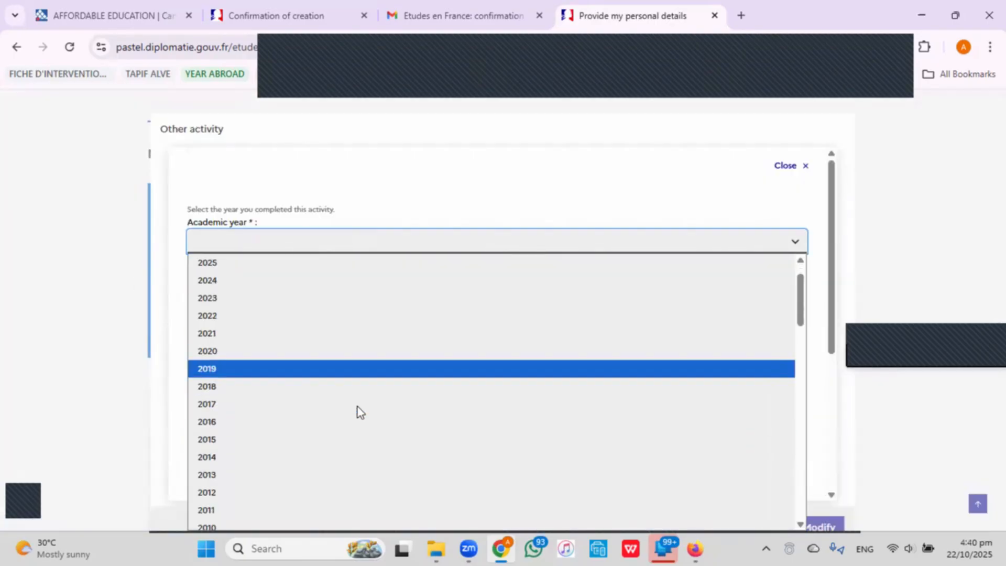
left_click(317, 310)
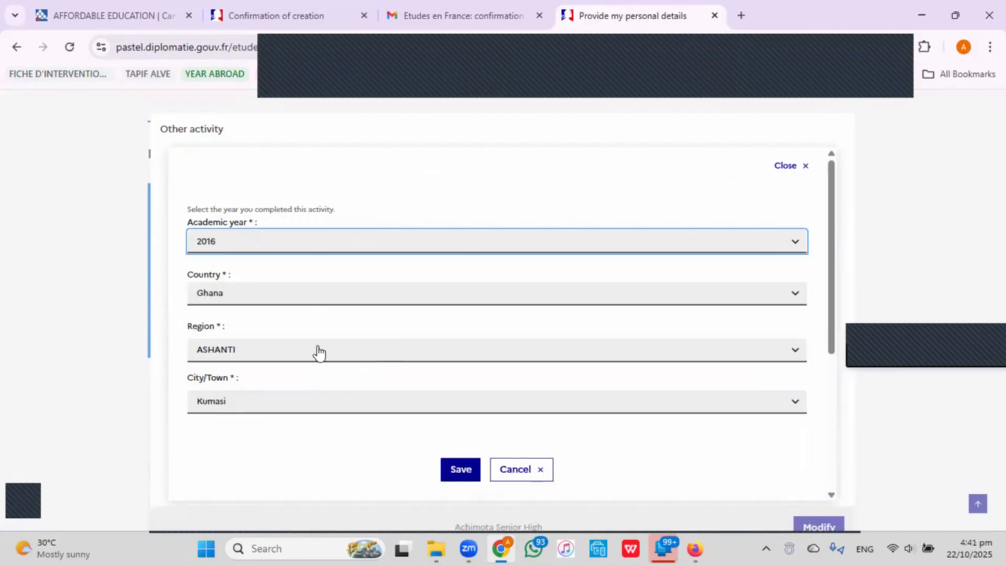
scroll(318, 352, "down", 1)
scroll(247, 349, "down", 1)
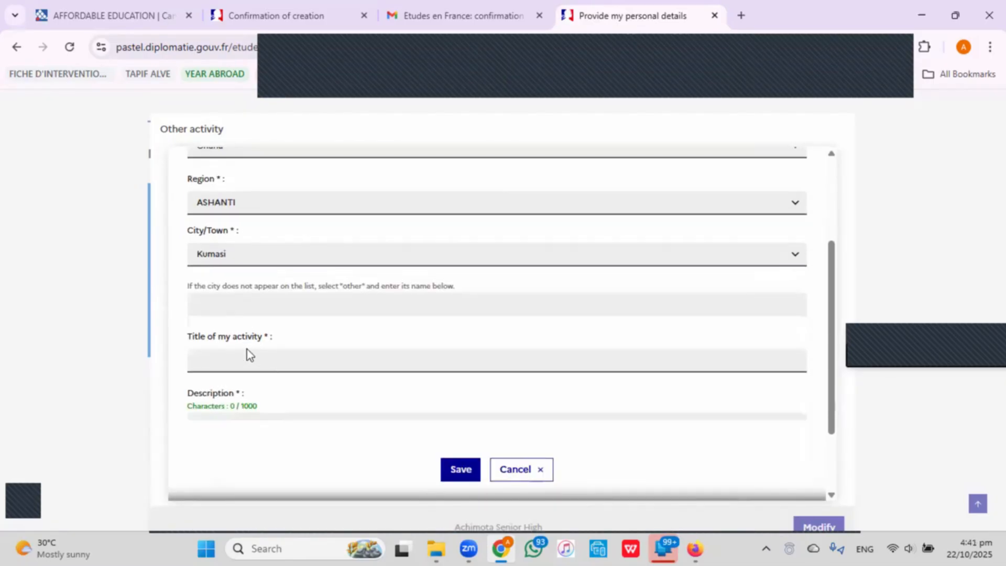
left_click(247, 349)
left_click(240, 207)
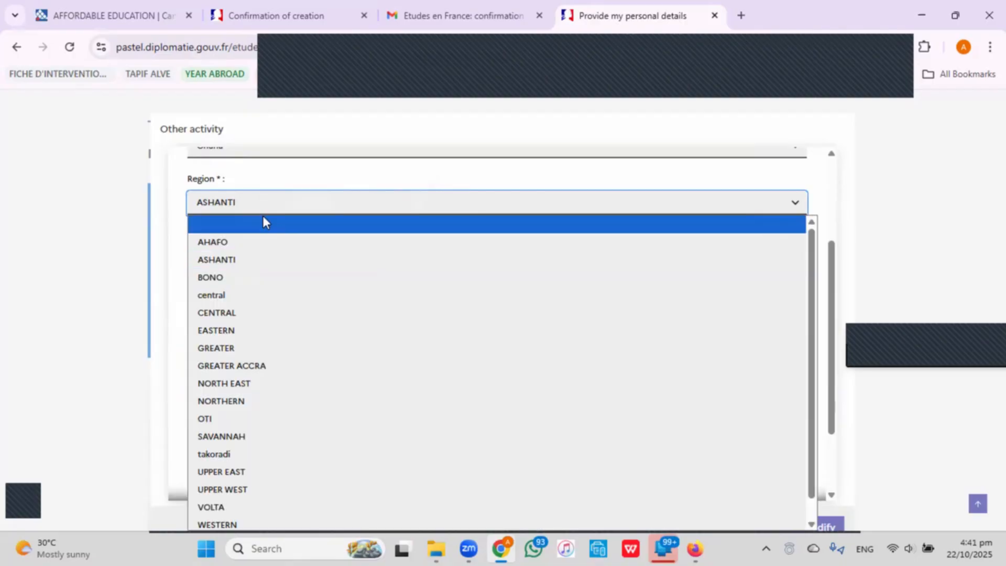
scroll(285, 183, "up", 3)
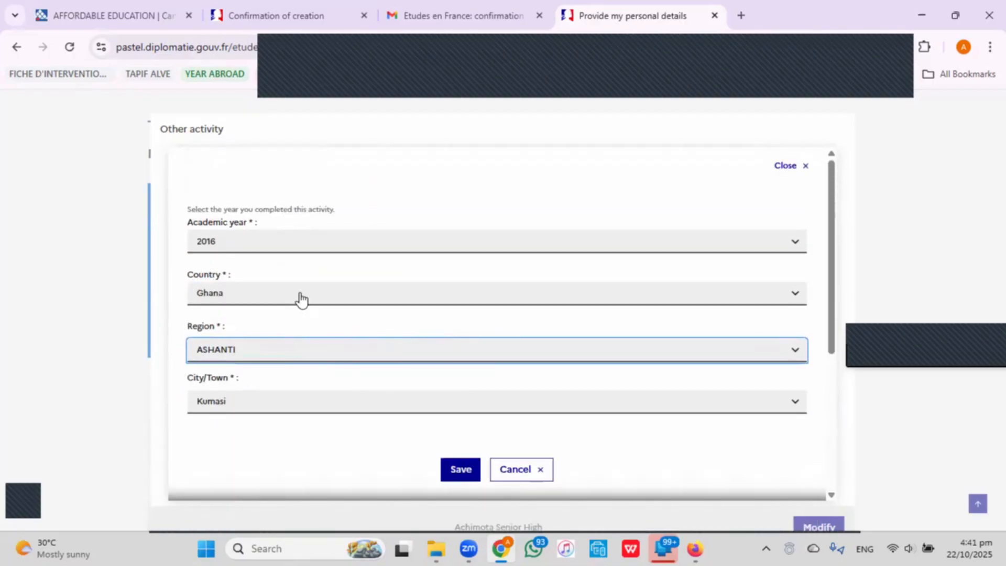
left_click(301, 298)
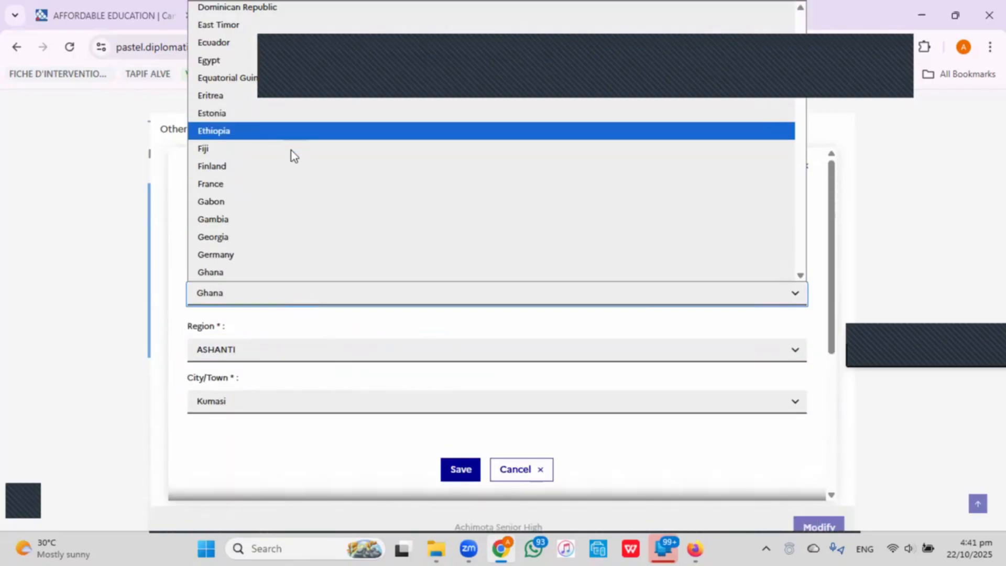
left_click(306, 181)
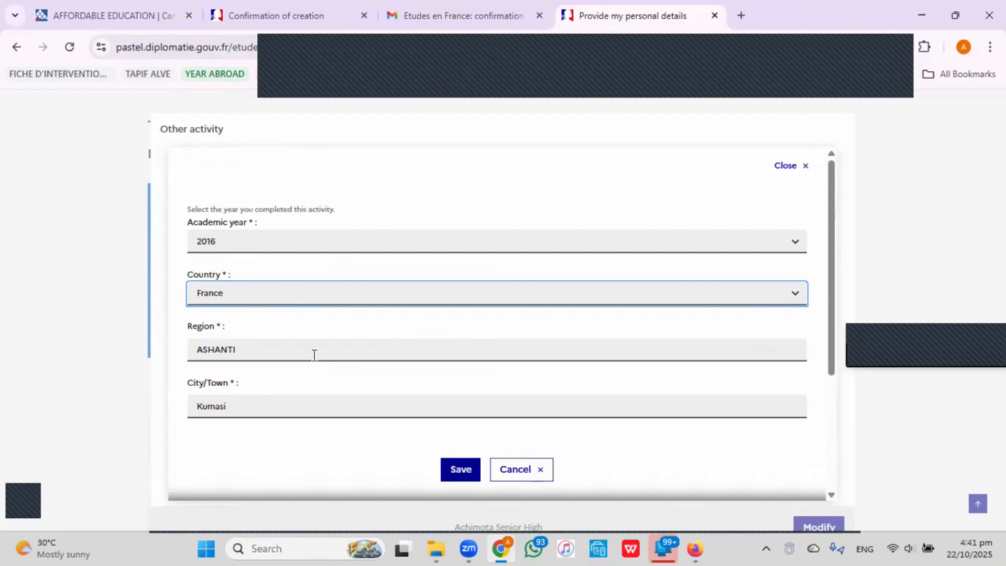
Replace region ASHANTI with Nouvelle-Aquitaine and city Kumasi with Bordeaux.
left_click(314, 356)
double_click(313, 355)
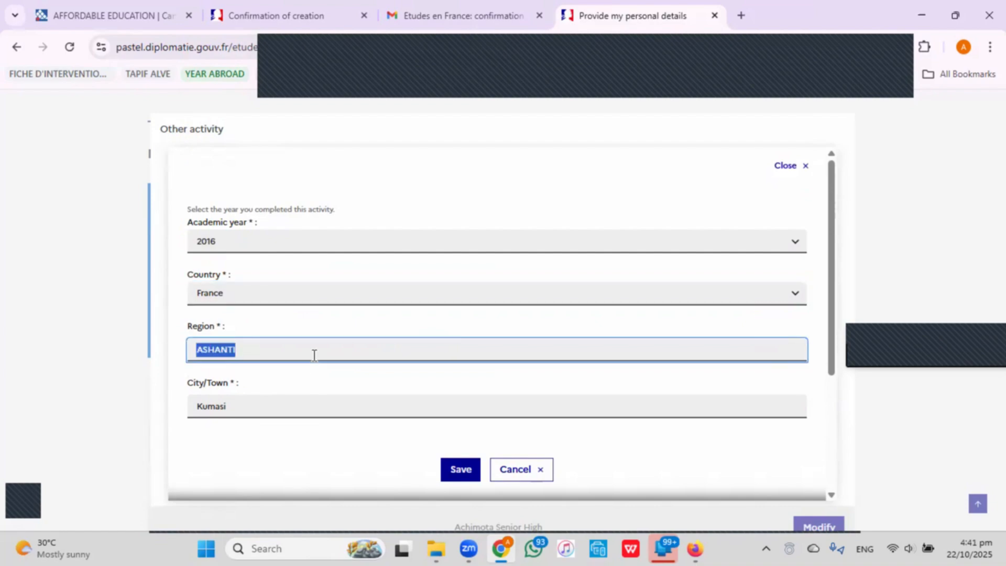
type("Nouvell")
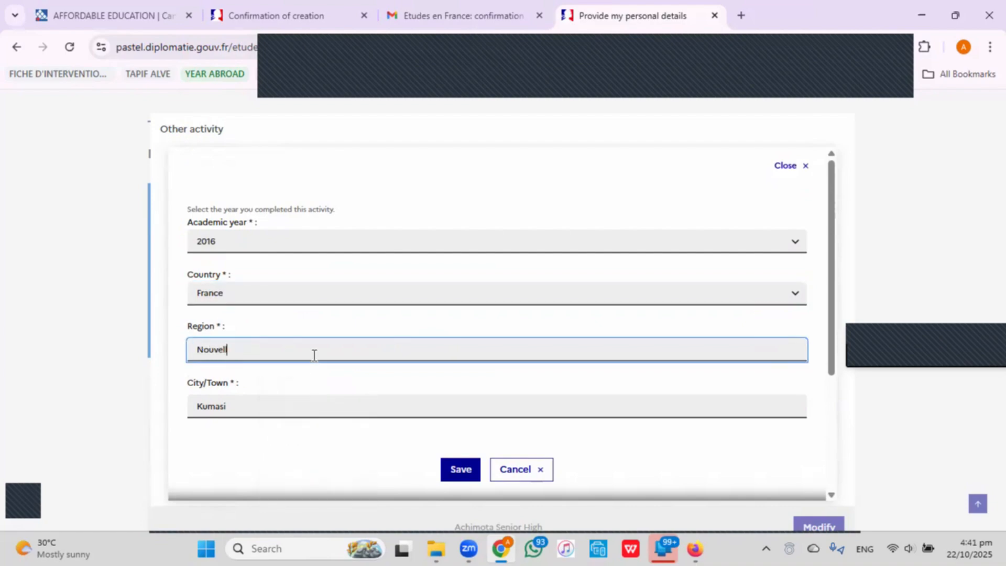
type("e")
type("- Act")
key("BackSpace")
key("BackSpace")
type("quitaine")
left_click(288, 409)
double_click(289, 409)
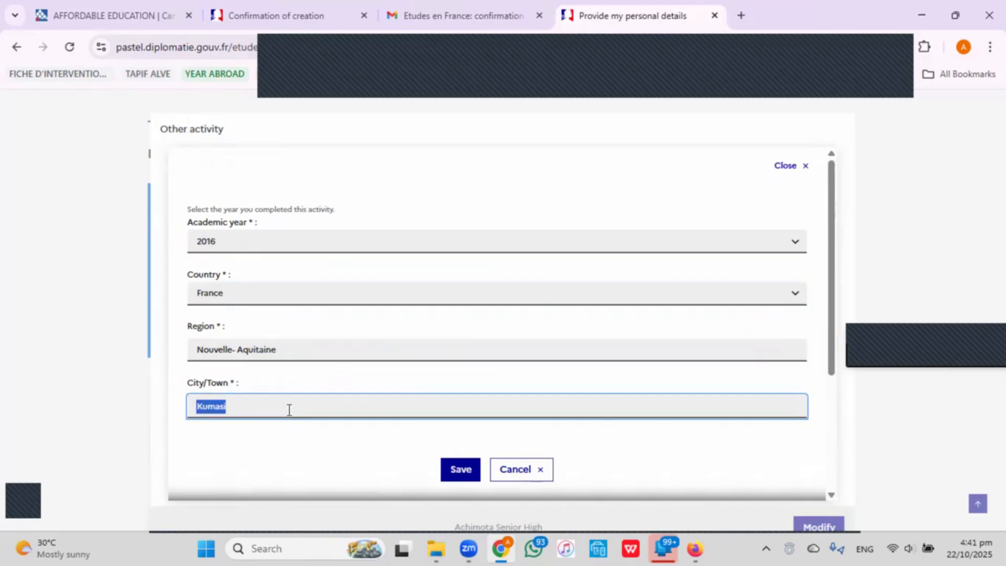
type("Bordeua")
key("BackSpace")
key("BackSpace")
type("aux")
scroll(290, 361, "down", 3)
Title the activity 'Year Abroad Program', add the description 'description', and save it.
left_click(283, 300)
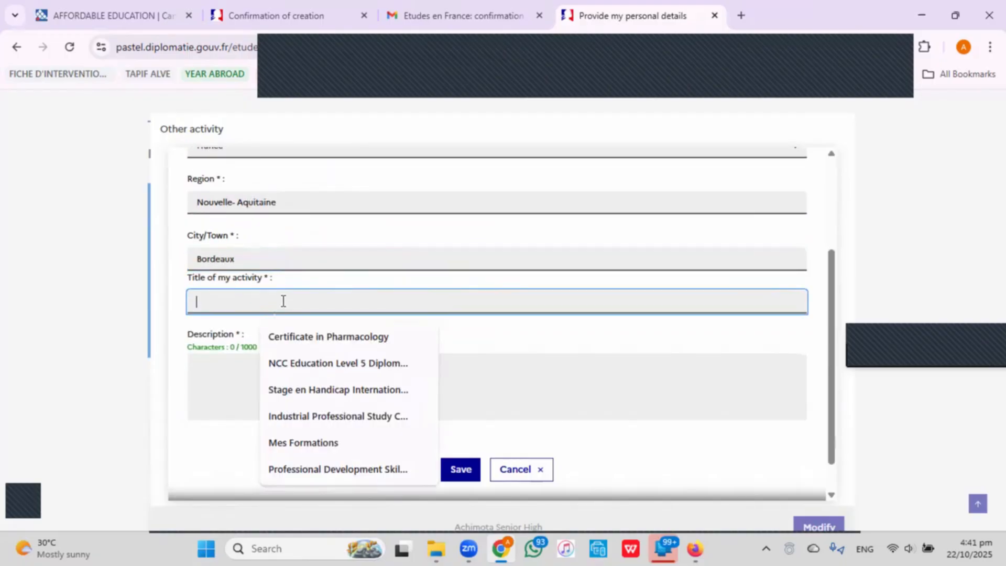
type("Year A")
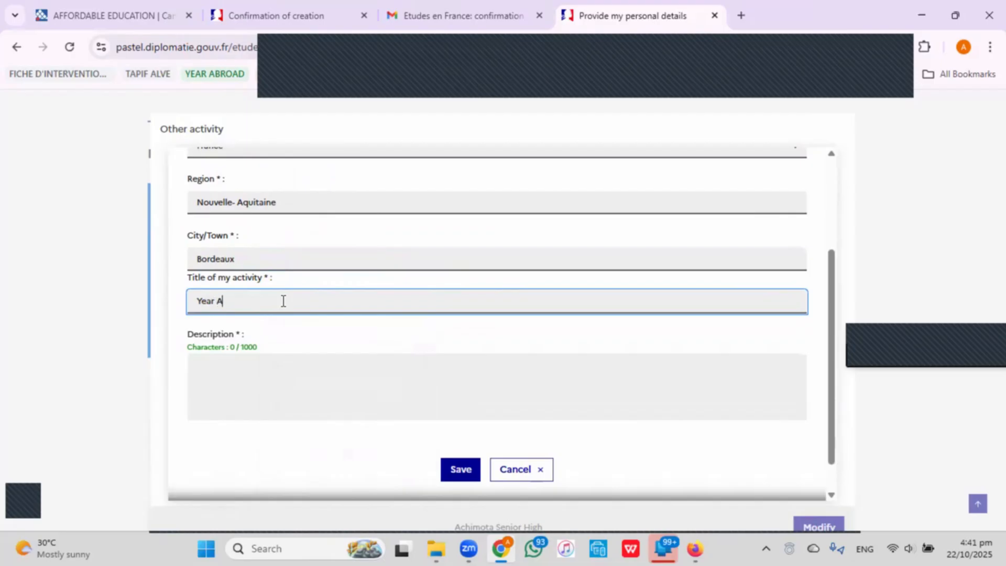
type("broad Program")
left_click(288, 410)
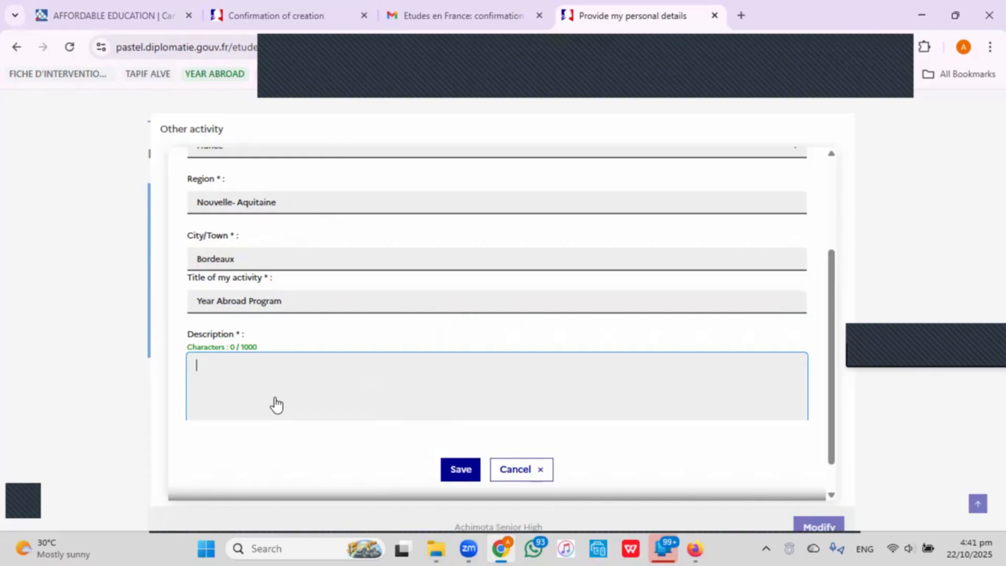
type("descriptiuon")
key("BackSpace")
key("BackSpace")
key("BackSpace")
type("on")
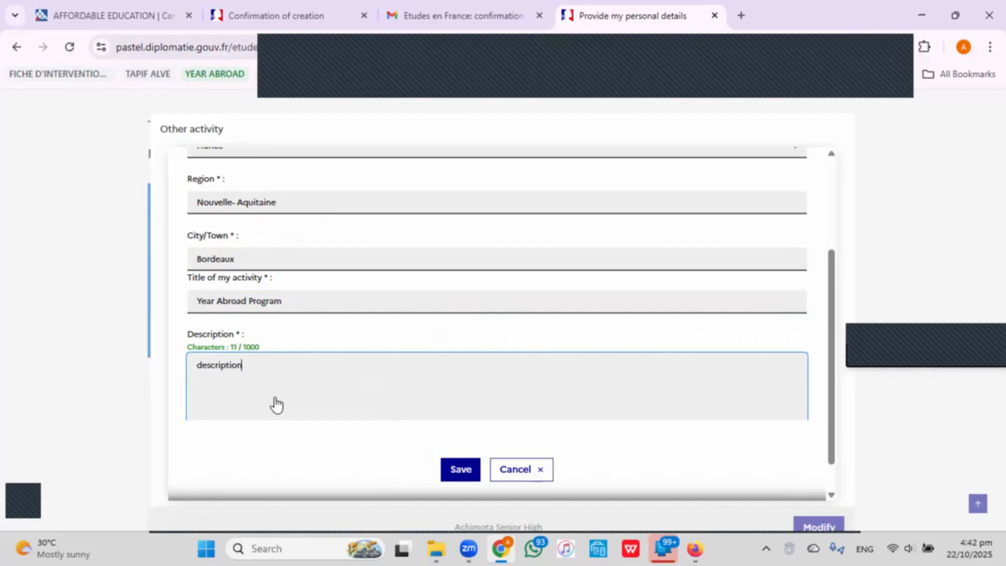
left_click(452, 469)
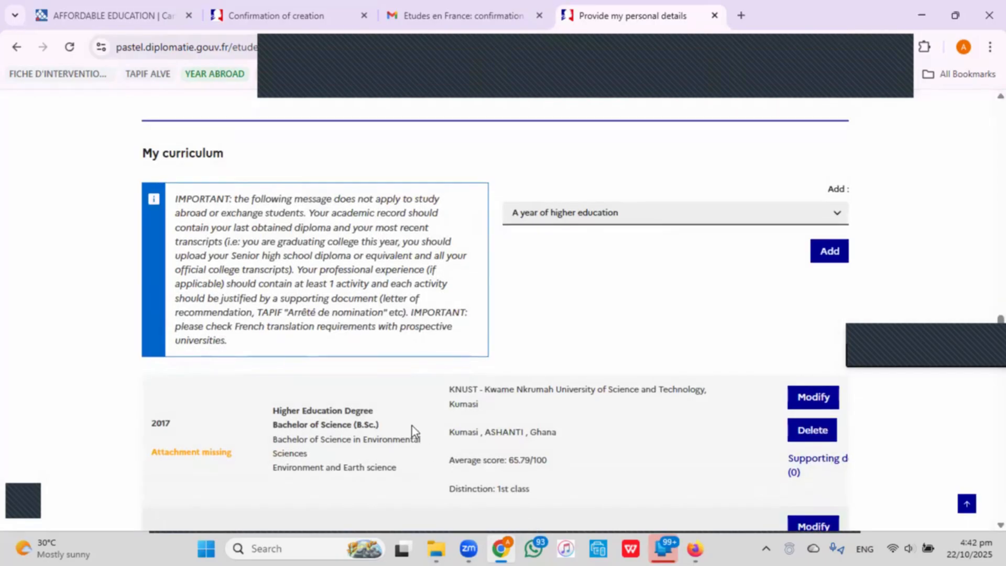
Upload the WASSCE certificate PDF to the 2013 entry's supporting documents, preview it, and close the panel.
scroll(412, 424, "down", 3)
scroll(412, 423, "down", 3)
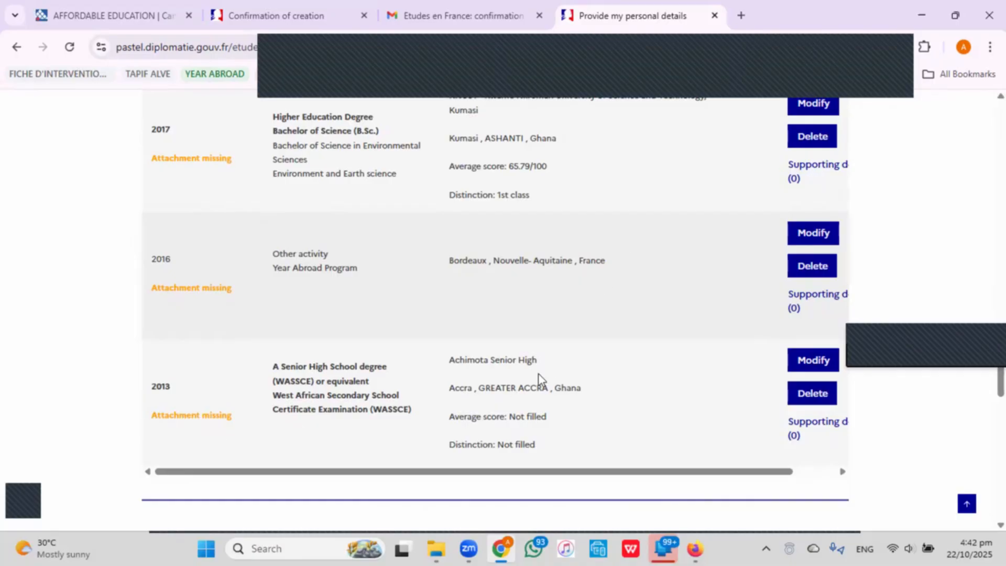
left_click(818, 423)
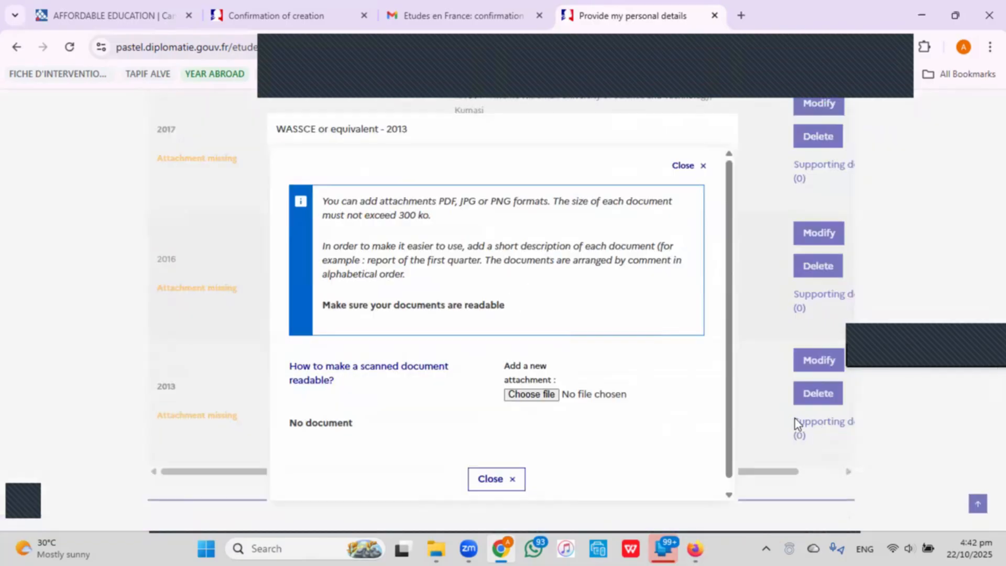
left_click(545, 399)
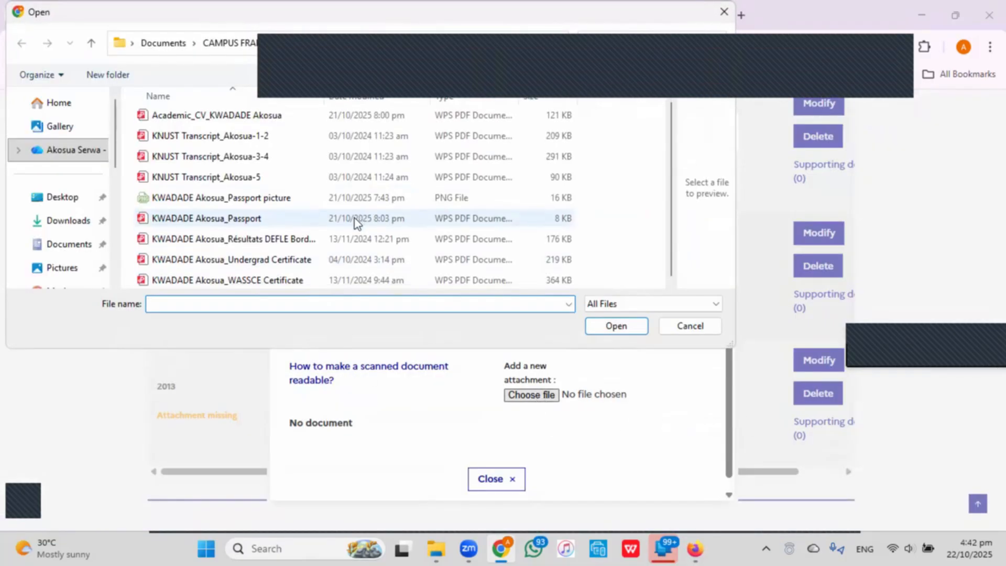
left_click(348, 283)
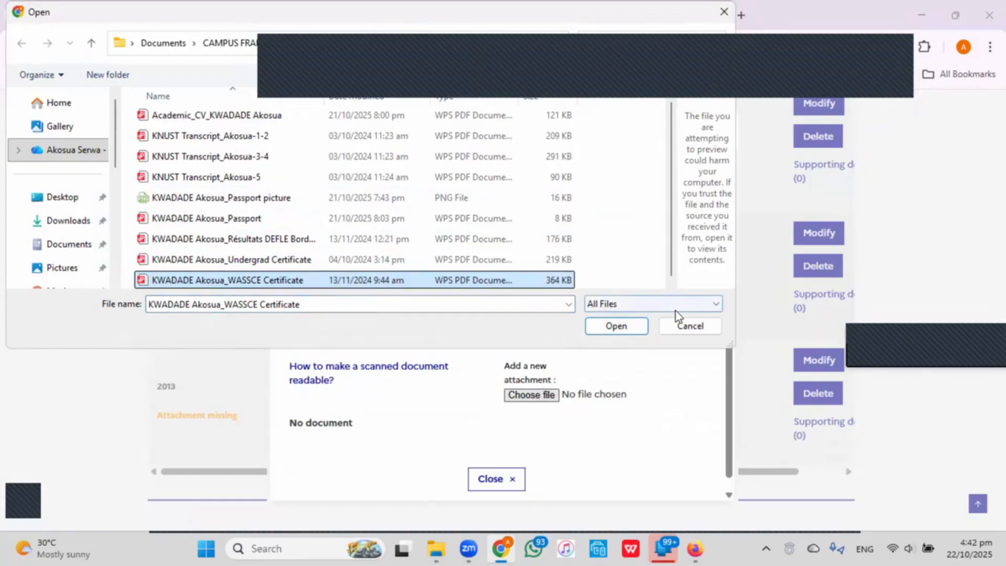
left_click(623, 329)
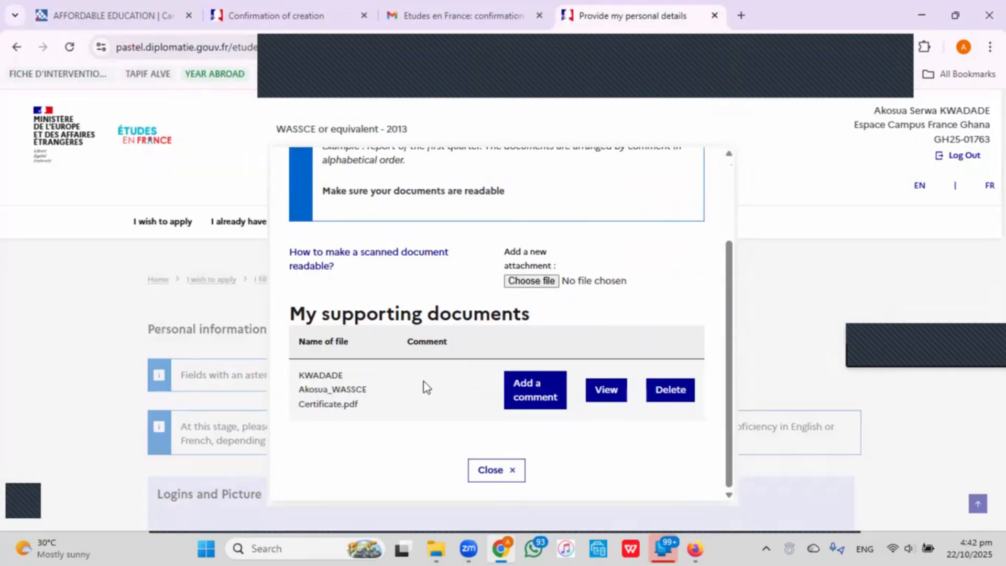
left_click(606, 389)
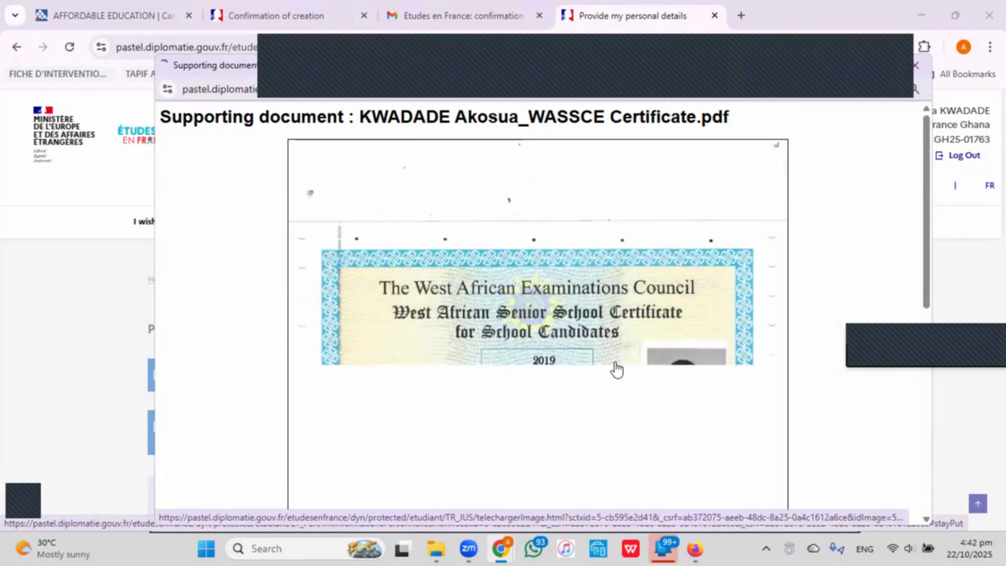
left_click(93, 421)
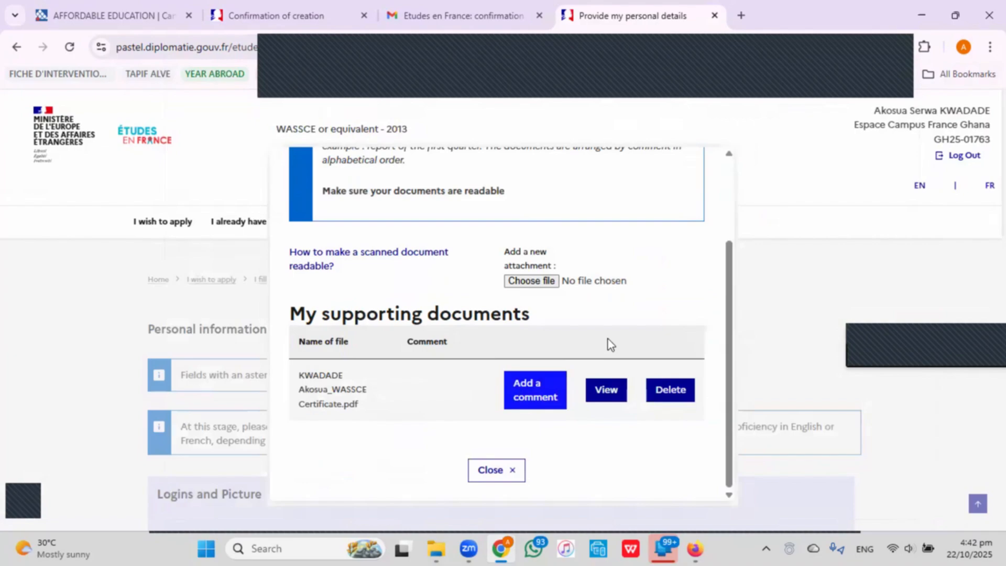
left_click(778, 287)
scroll(352, 426, "down", 12)
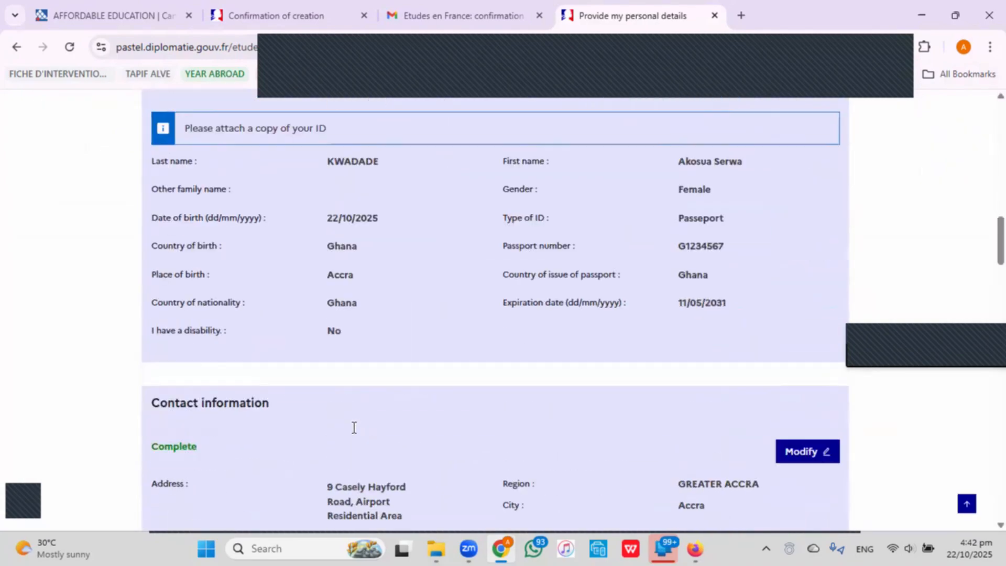
scroll(353, 435, "down", 20)
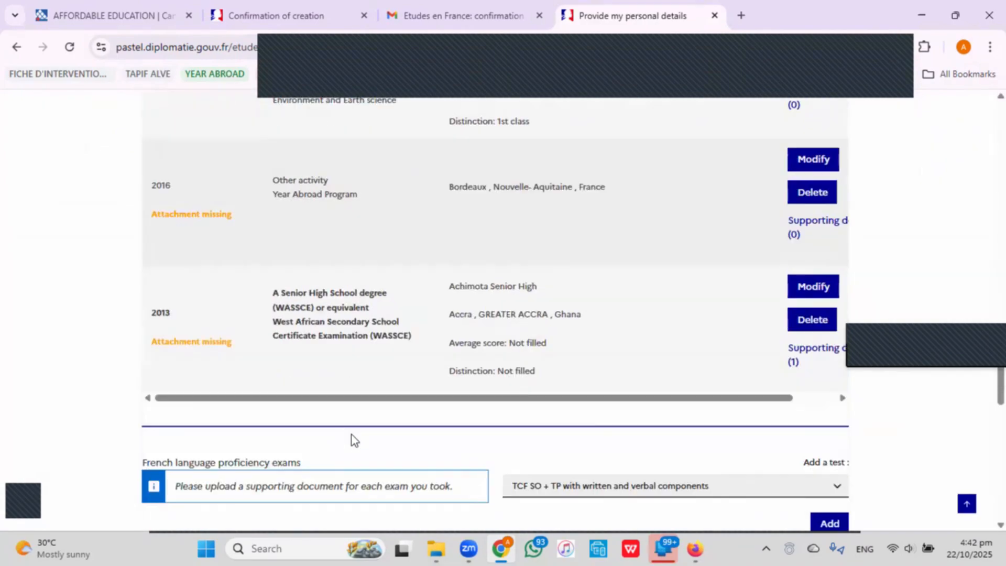
scroll(352, 435, "up", 3)
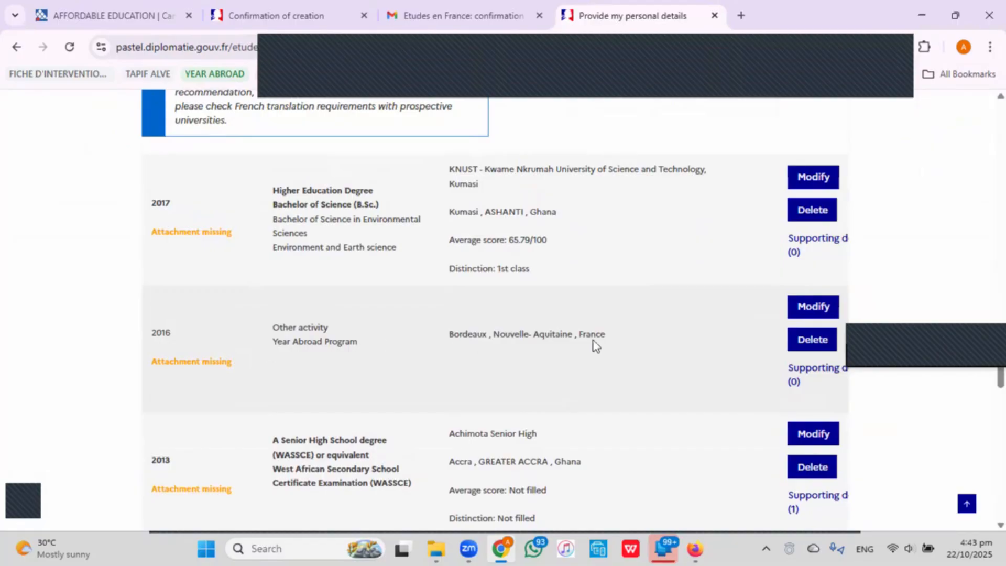
Upload the DEFLE Bordeaux results PDF to the 2016 activity's supporting documents and close the window.
left_click(797, 373)
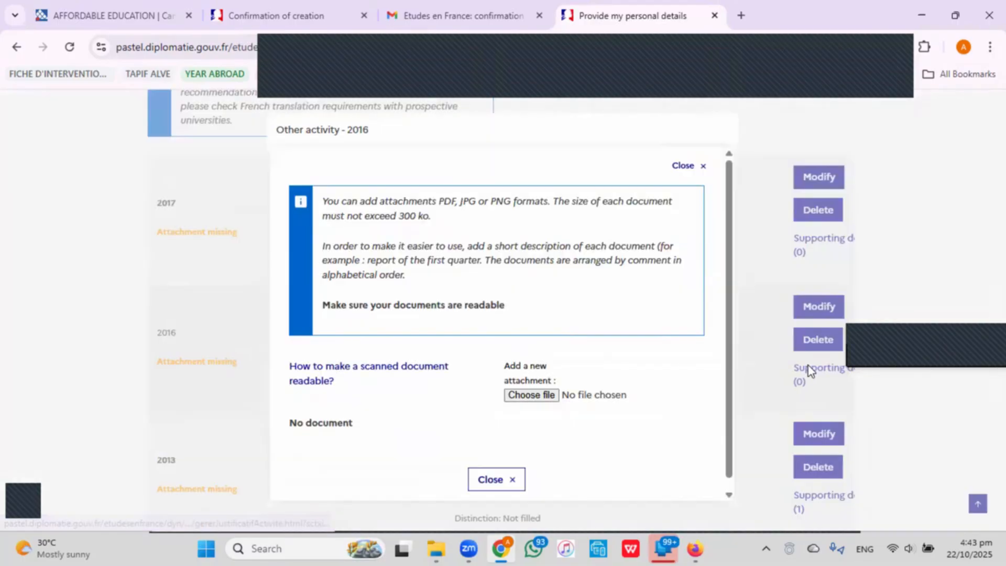
left_click(546, 395)
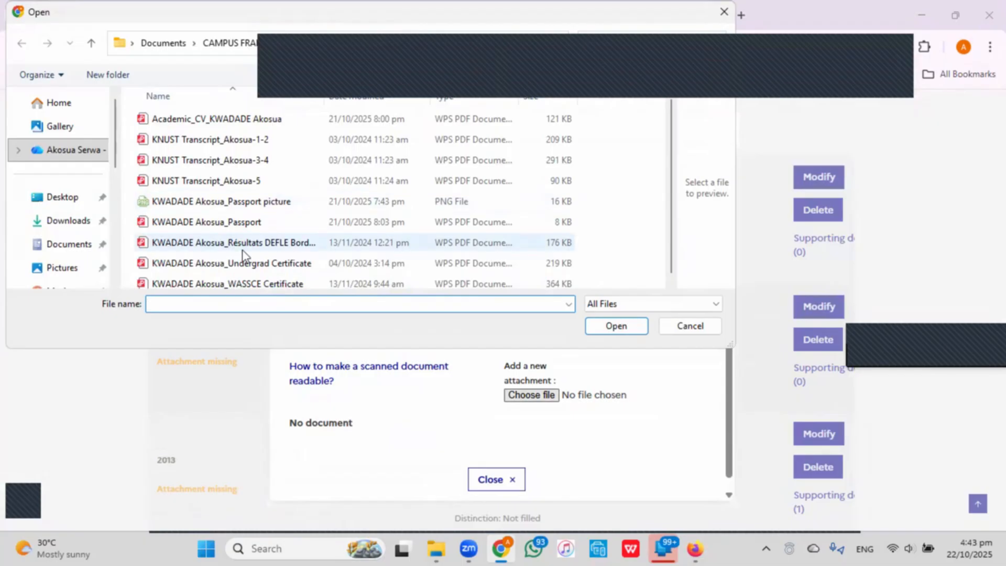
left_click(264, 244)
left_click(623, 326)
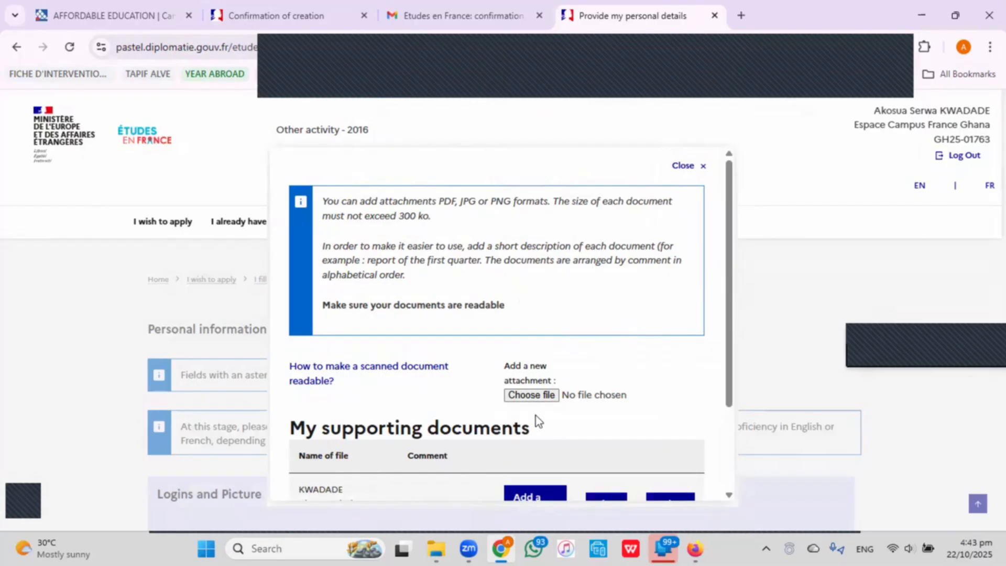
scroll(536, 416, "down", 3)
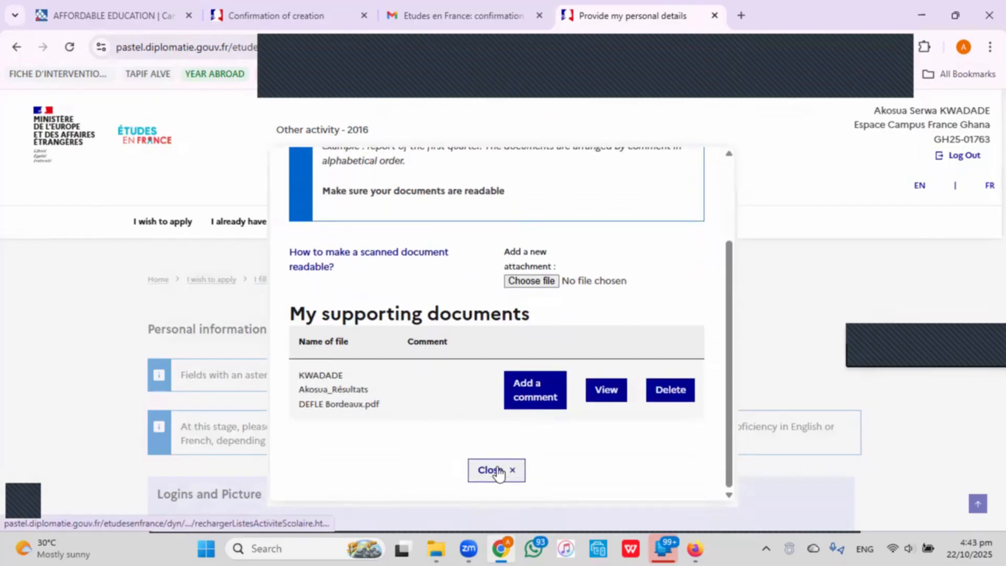
left_click(495, 471)
scroll(498, 467, "down", 10)
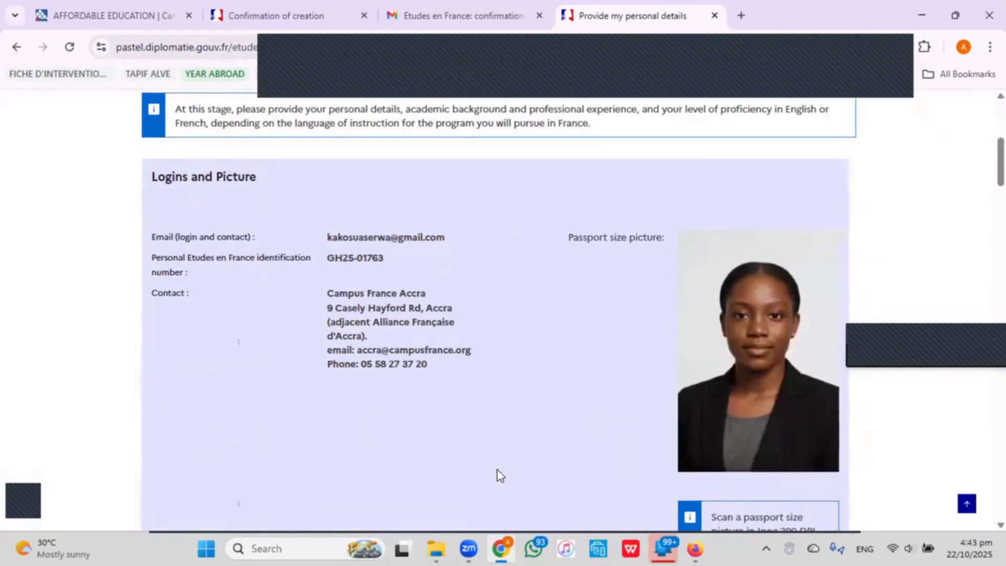
Upload the three KNUST transcripts (last year, 3-4, 1-2) to the 2017 degree entry.
scroll(500, 470, "down", 20)
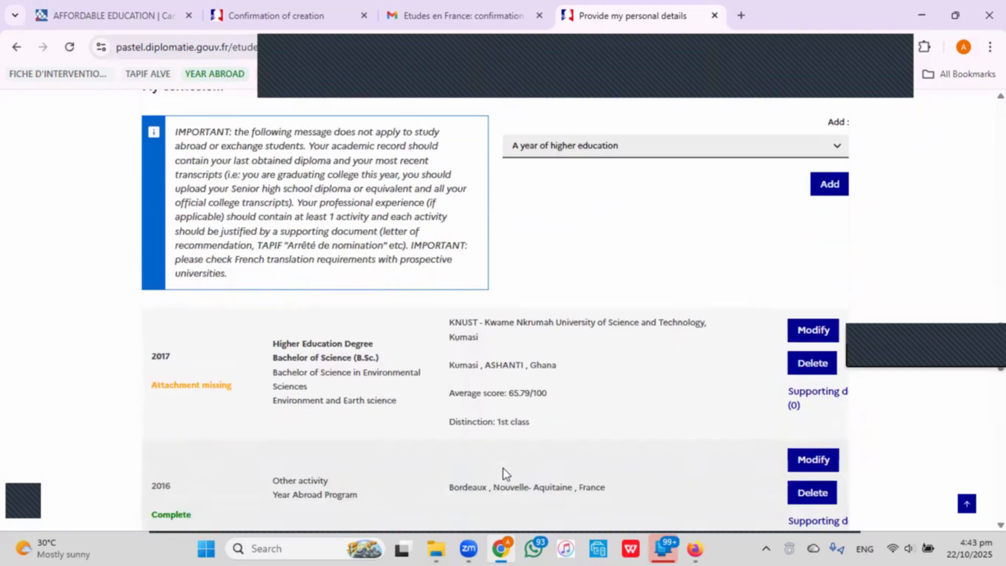
scroll(503, 471, "up", 4)
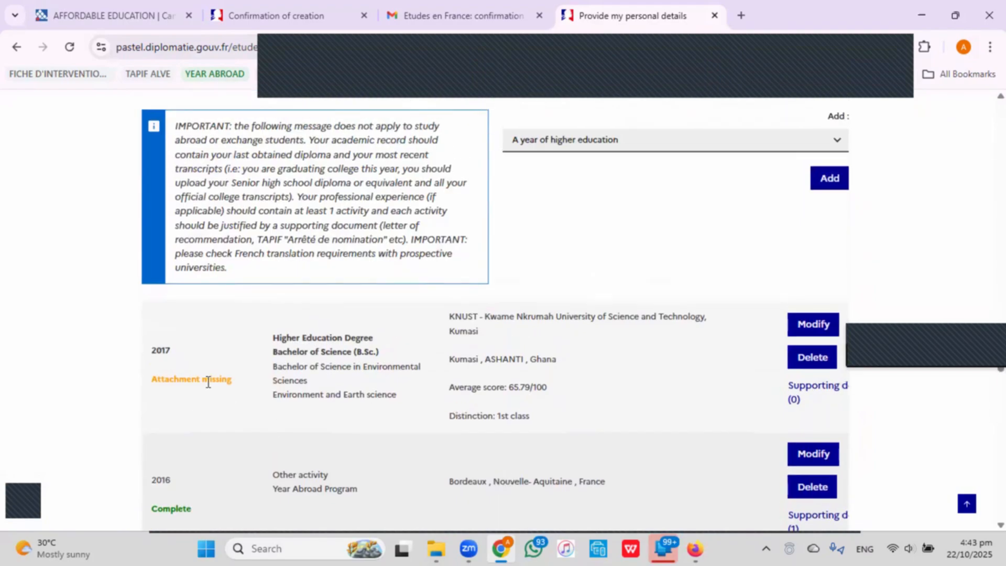
left_click(798, 392)
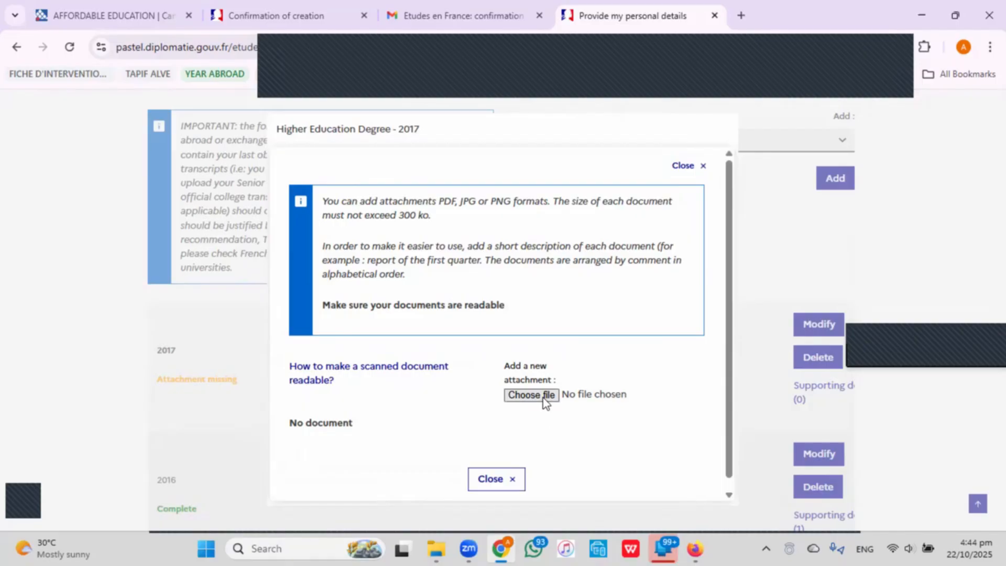
left_click(544, 399)
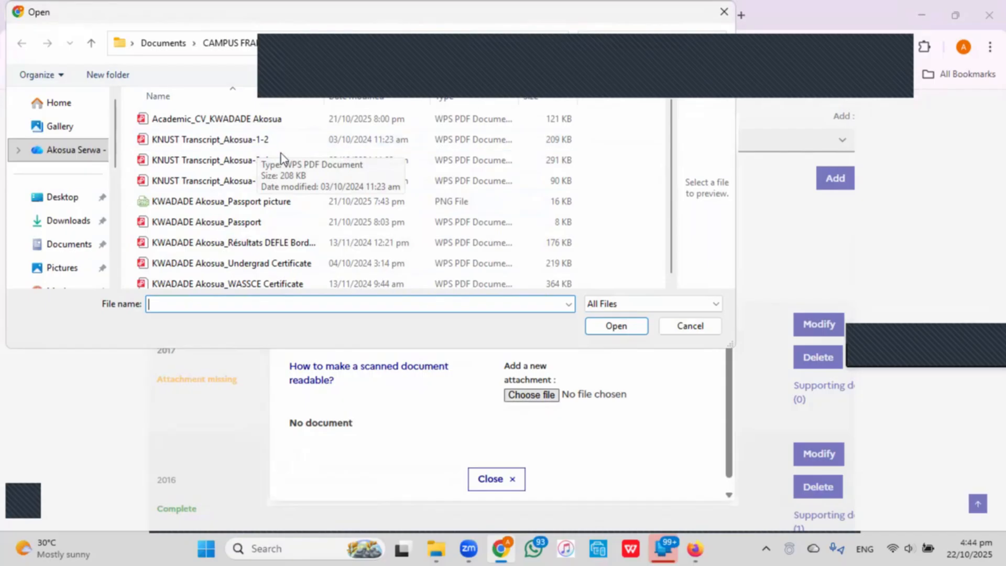
left_click(199, 183)
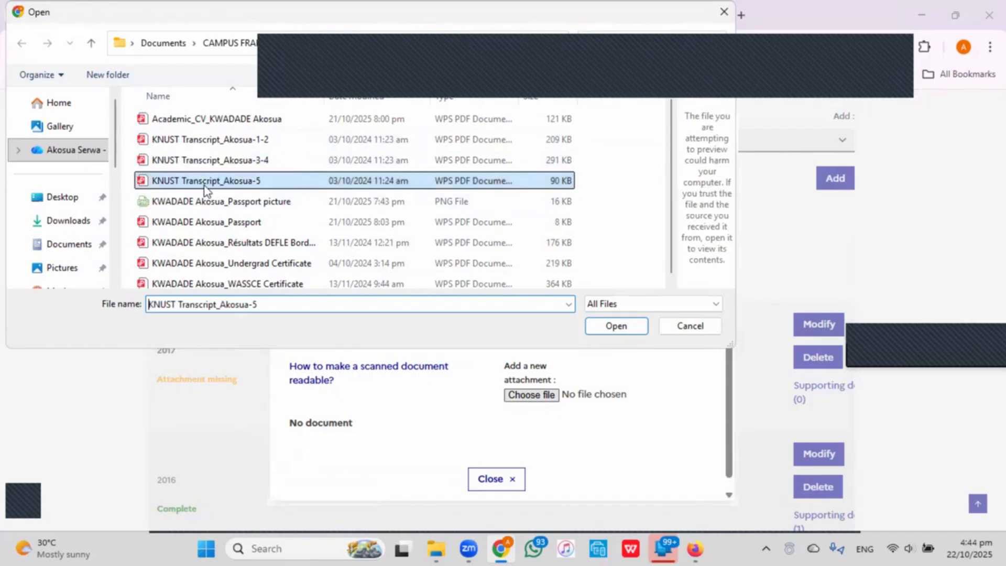
left_click(643, 327)
left_click(535, 395)
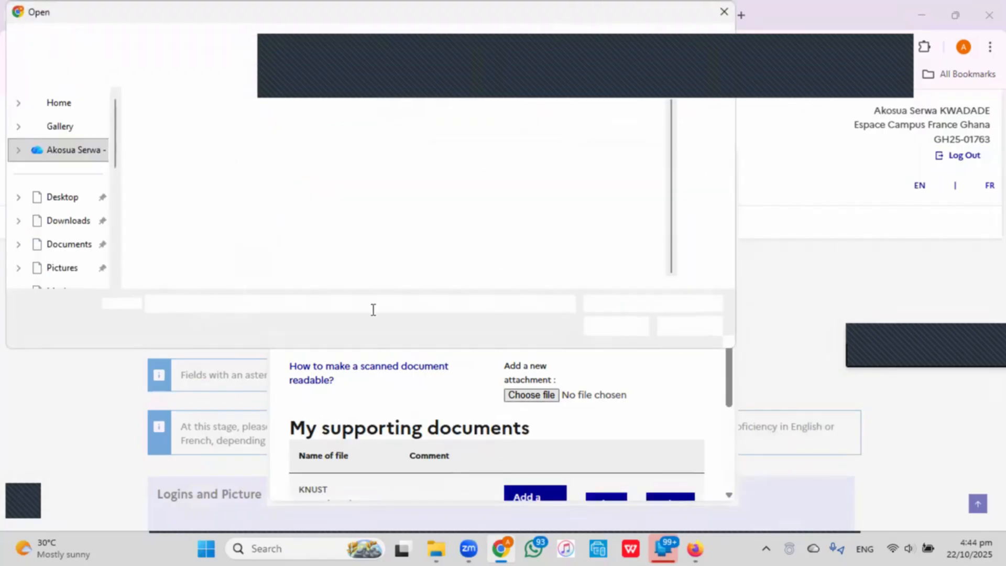
double_click(220, 159)
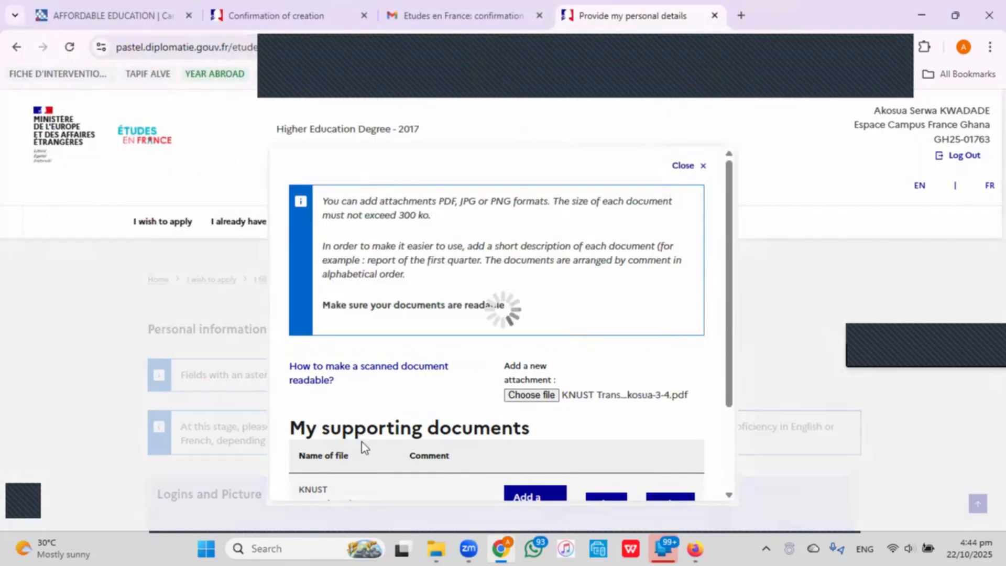
left_click(531, 395)
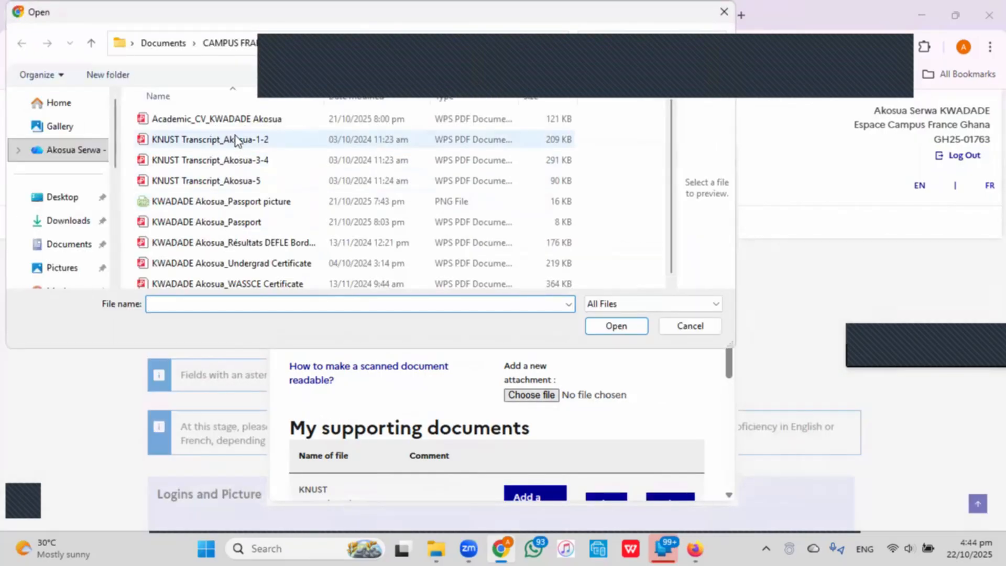
left_click(235, 139)
left_click(634, 329)
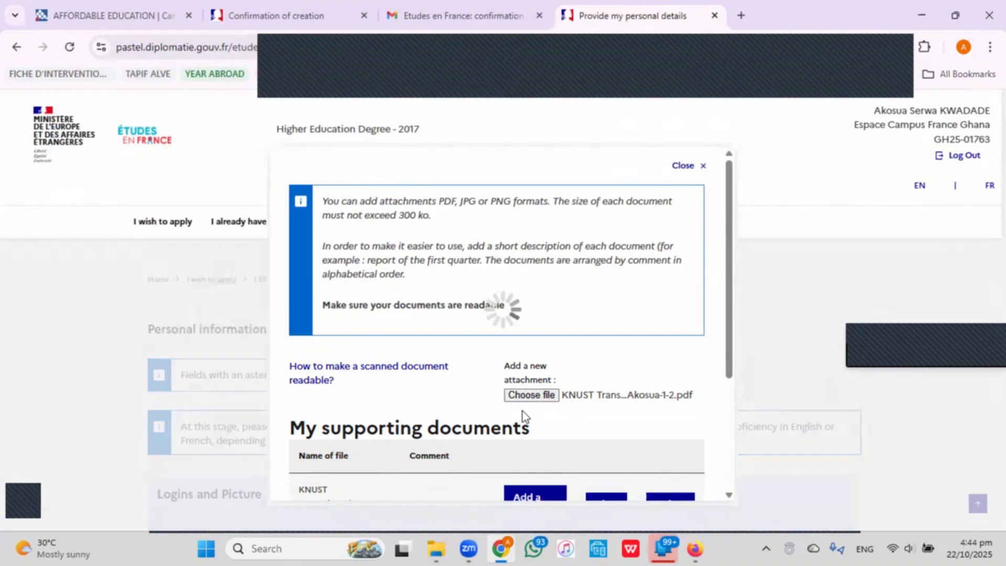
Upload the undergraduate certificate PDF to the 2017 entry and preview it.
scroll(523, 411, "down", 5)
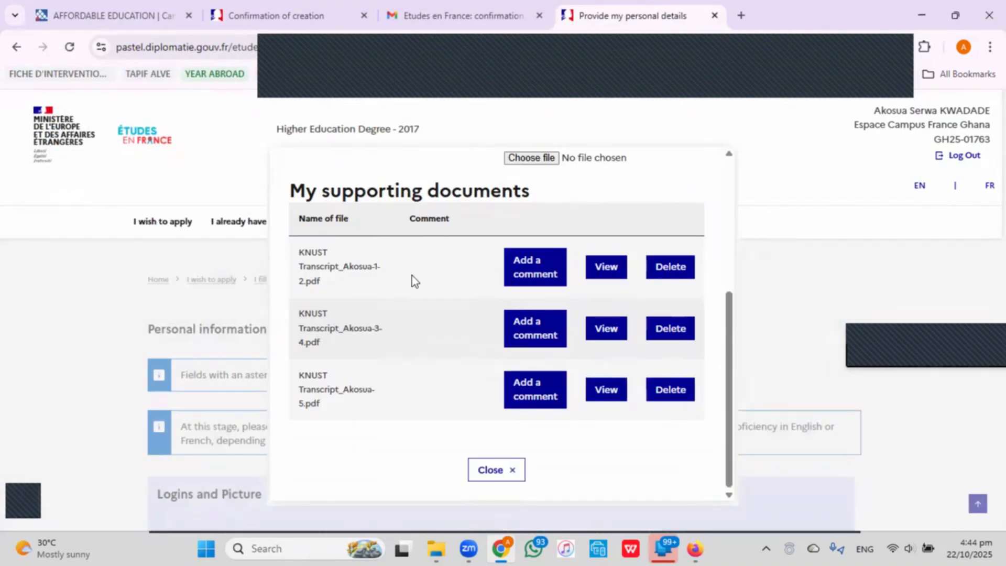
scroll(410, 292, "up", 1)
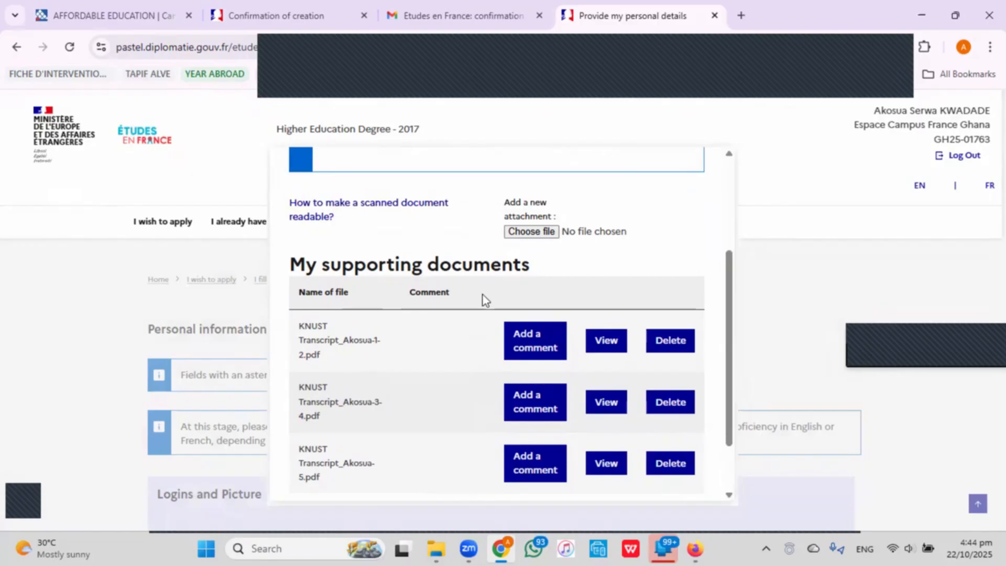
left_click(535, 239)
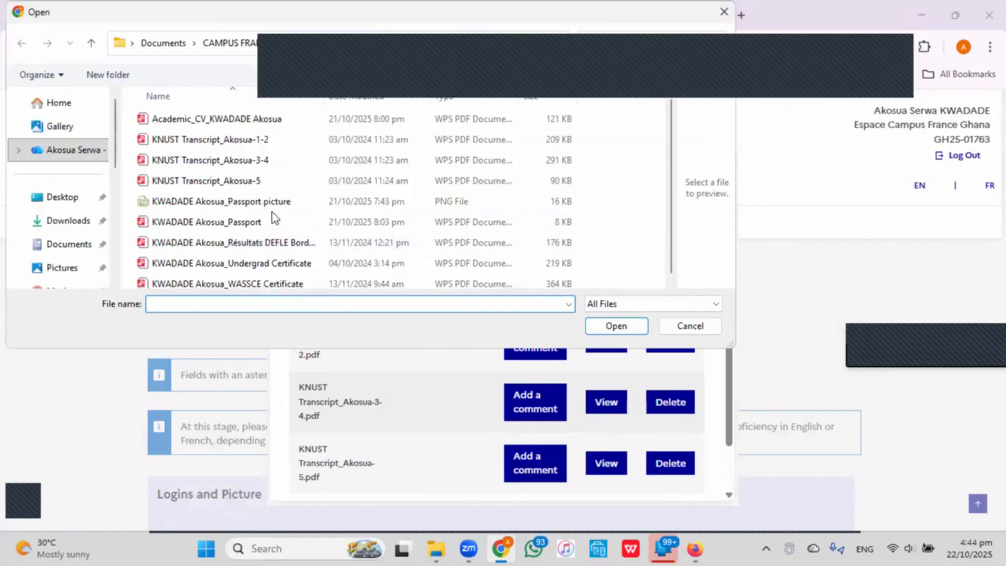
scroll(303, 266, "down", 1)
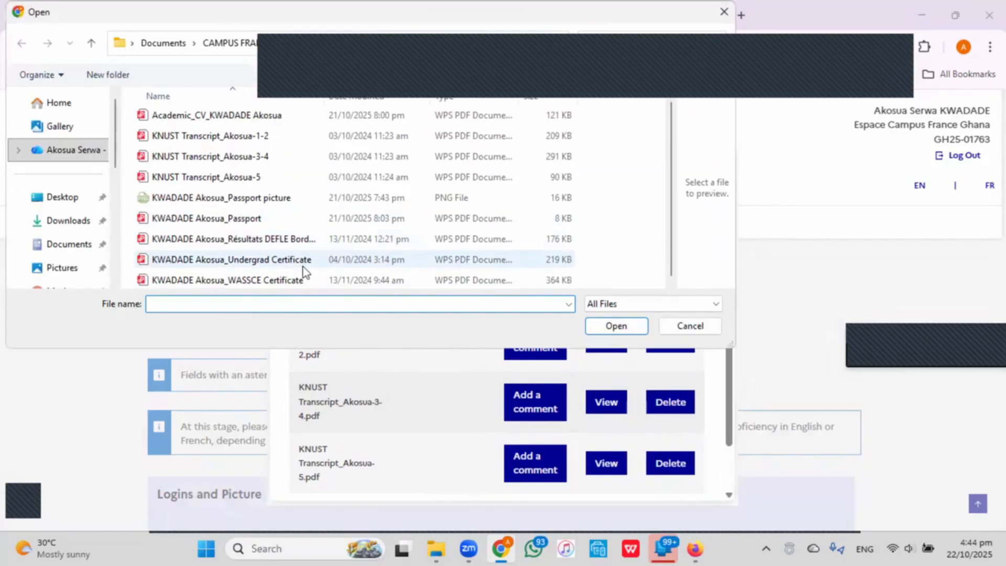
left_click(241, 262)
left_click(608, 330)
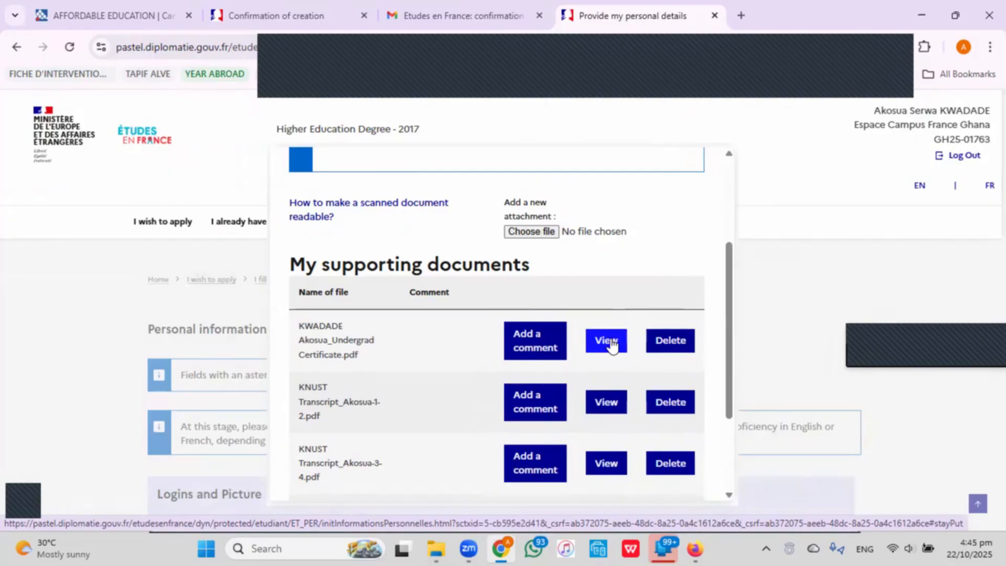
left_click(608, 338)
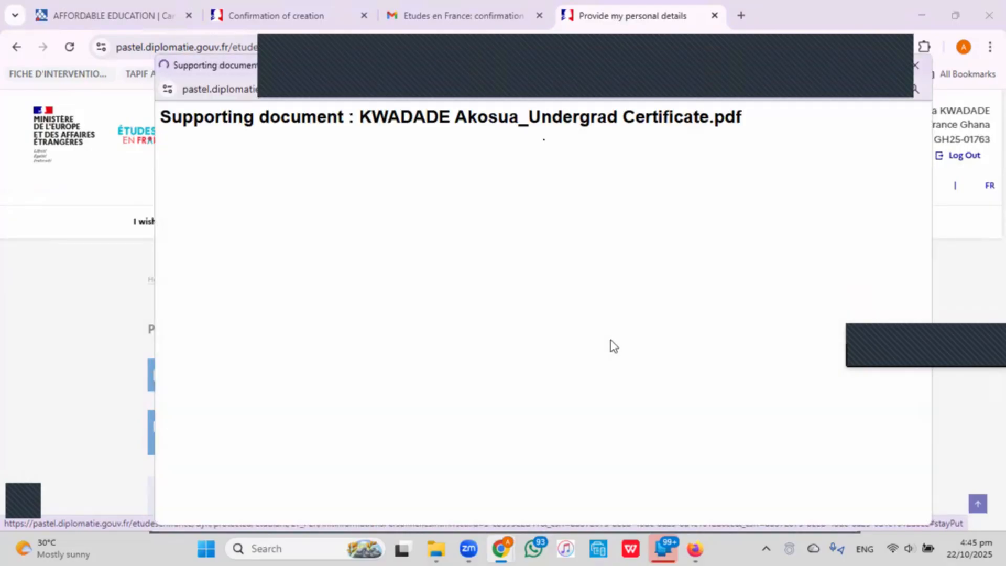
Close the certificate preview and documents window, then scroll down to the Level in French section.
scroll(612, 343, "down", 7)
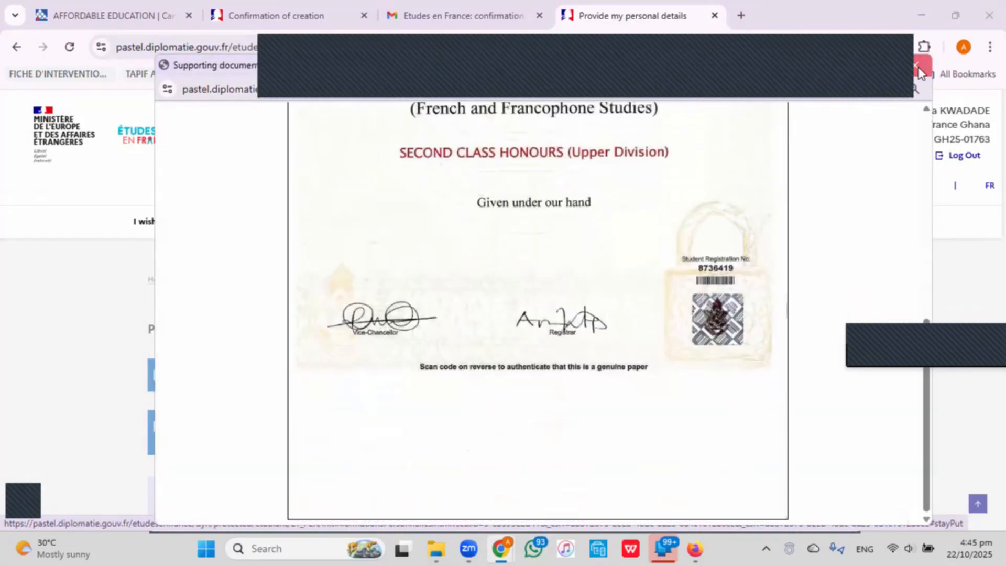
left_click(916, 65)
left_click(825, 277)
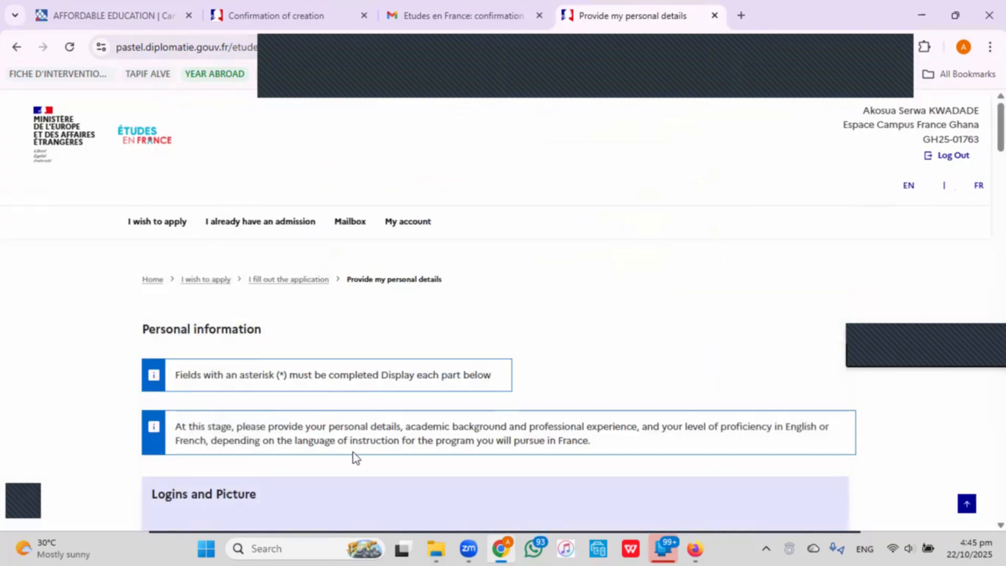
scroll(579, 350, "down", 10)
scroll(564, 363, "down", 15)
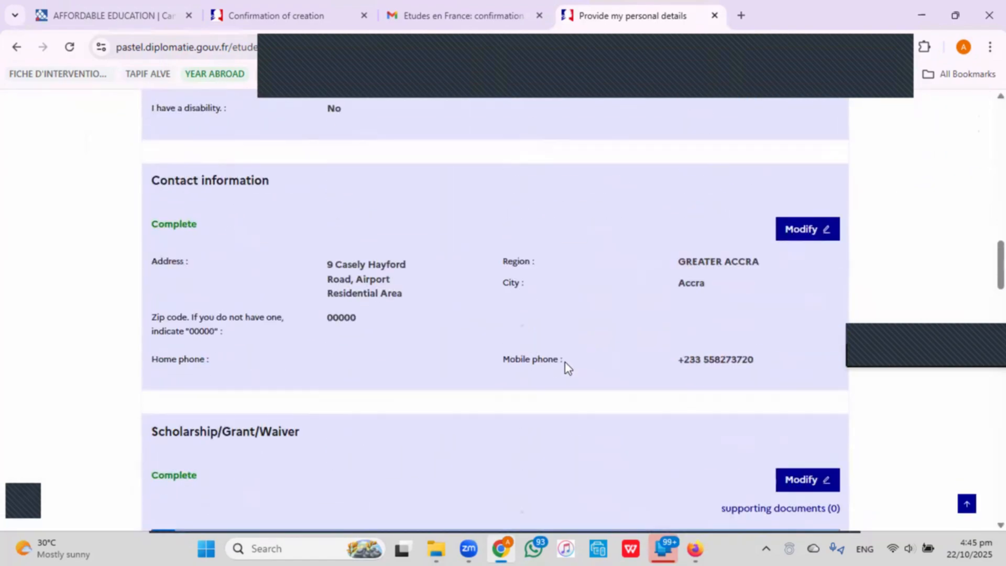
scroll(564, 363, "down", 5)
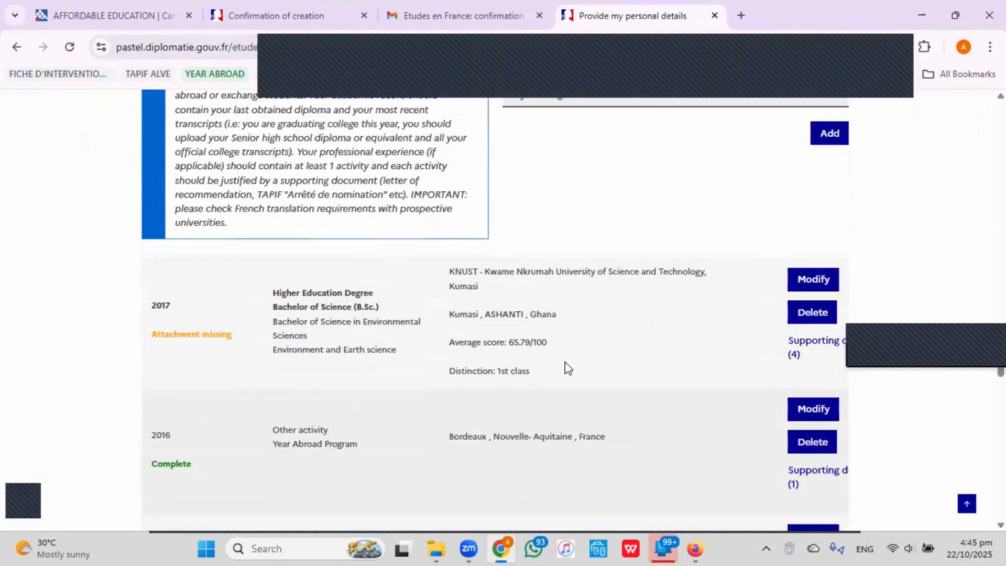
scroll(604, 267, "down", 8)
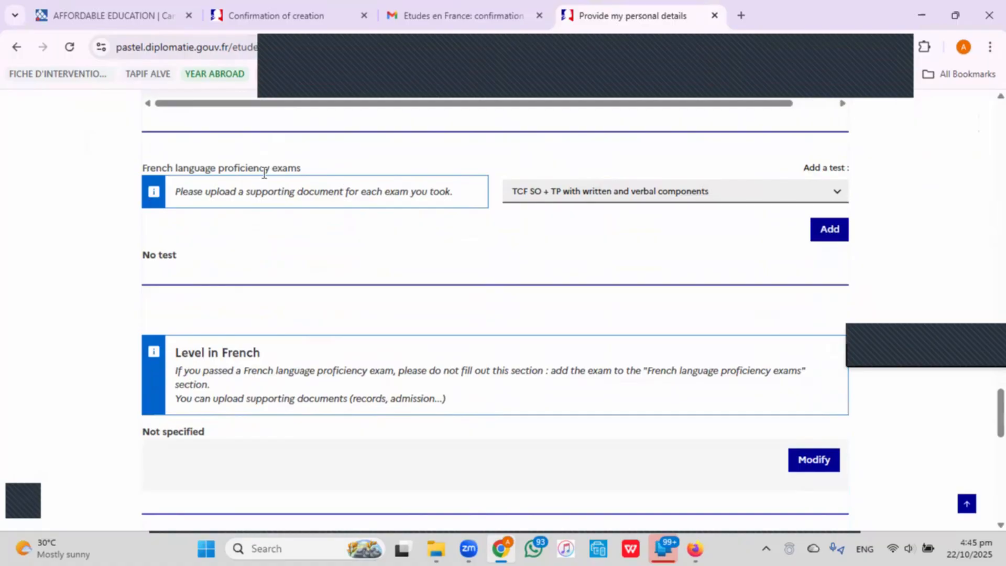
scroll(336, 237, "down", 4)
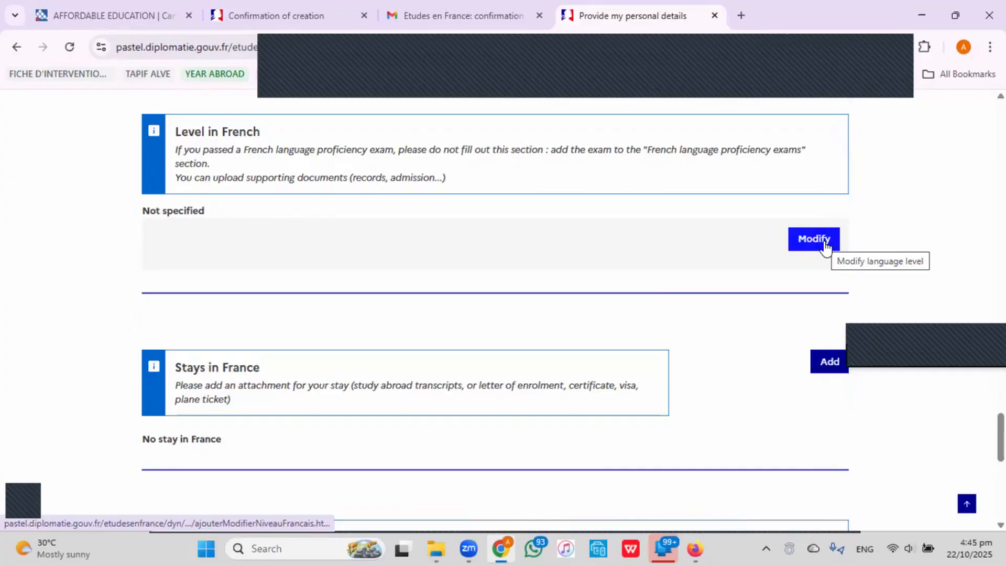
scroll(813, 245, "up", 5)
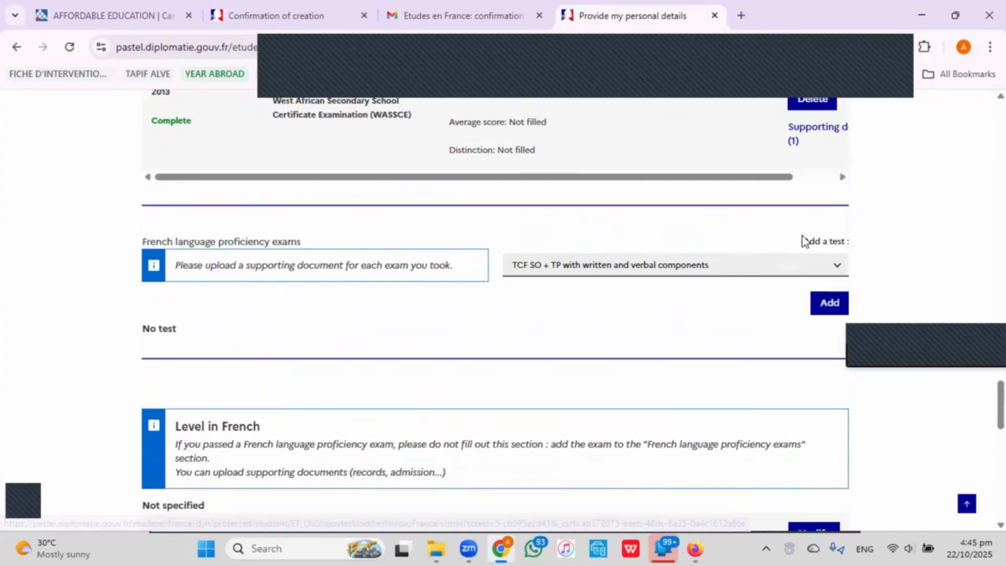
scroll(582, 280, "down", 1)
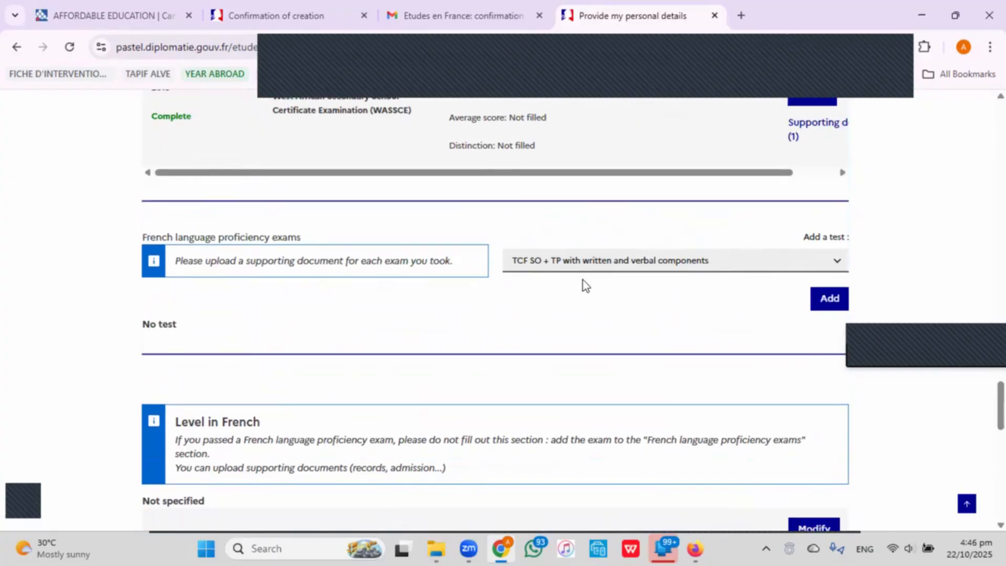
scroll(585, 285, "down", 4)
Edit Level in French, answering Yes to both education in French and having studied French.
left_click(835, 313)
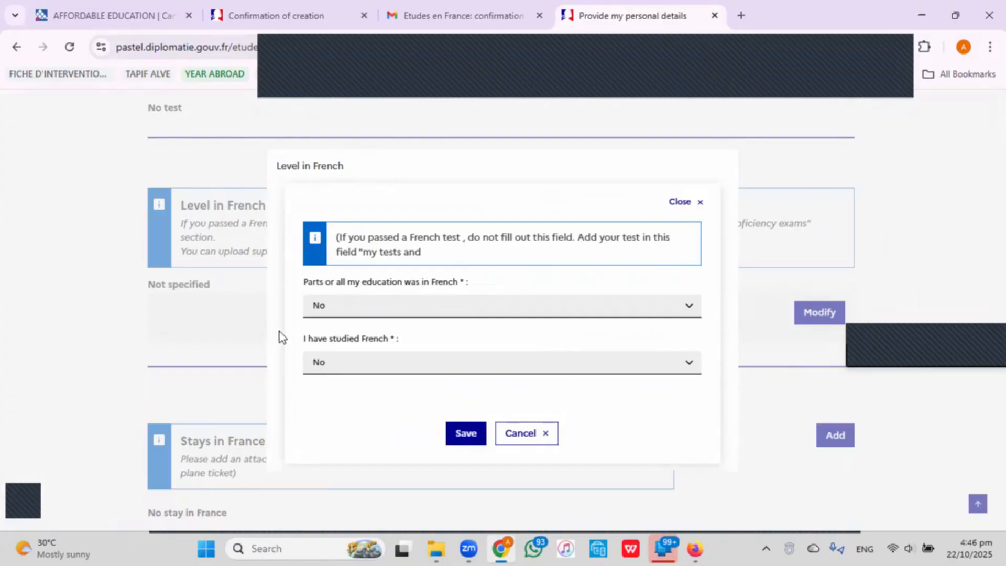
left_click(449, 306)
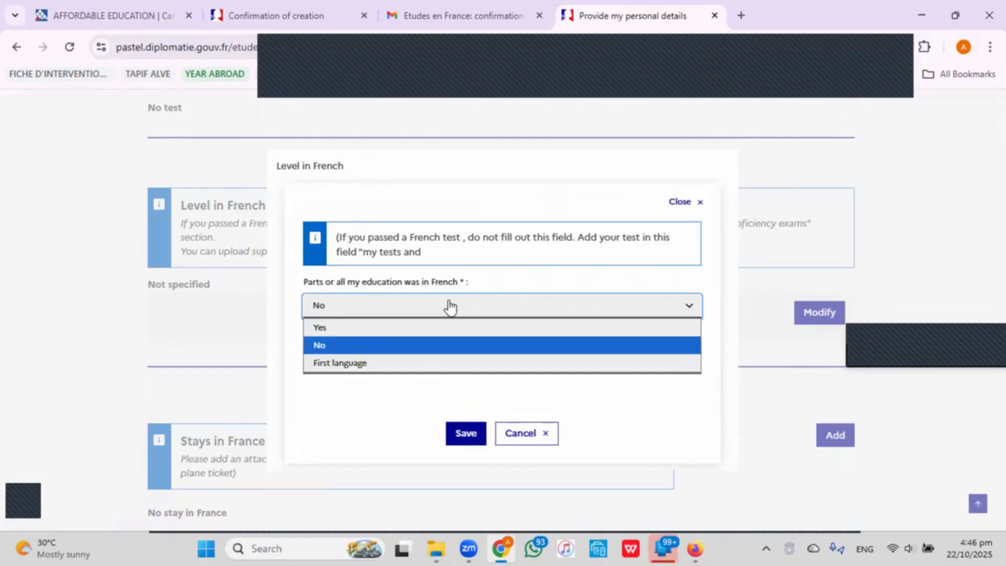
left_click(451, 328)
left_click(435, 368)
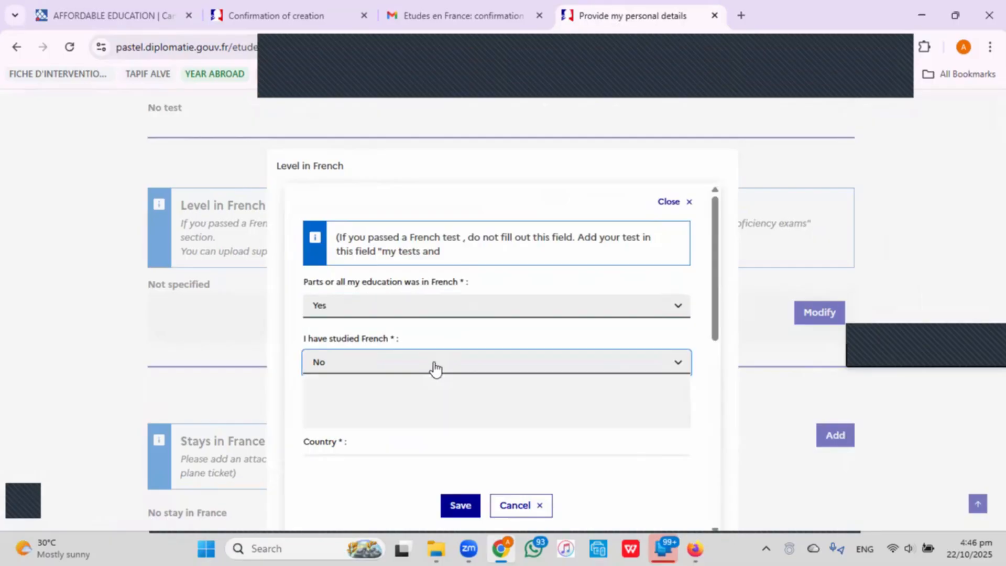
left_click(404, 381)
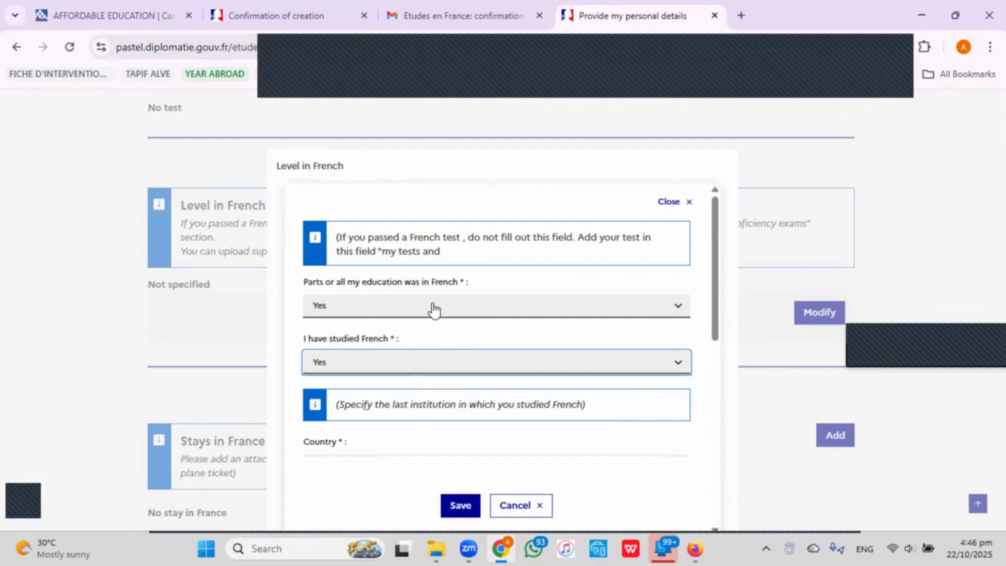
scroll(451, 309, "down", 4)
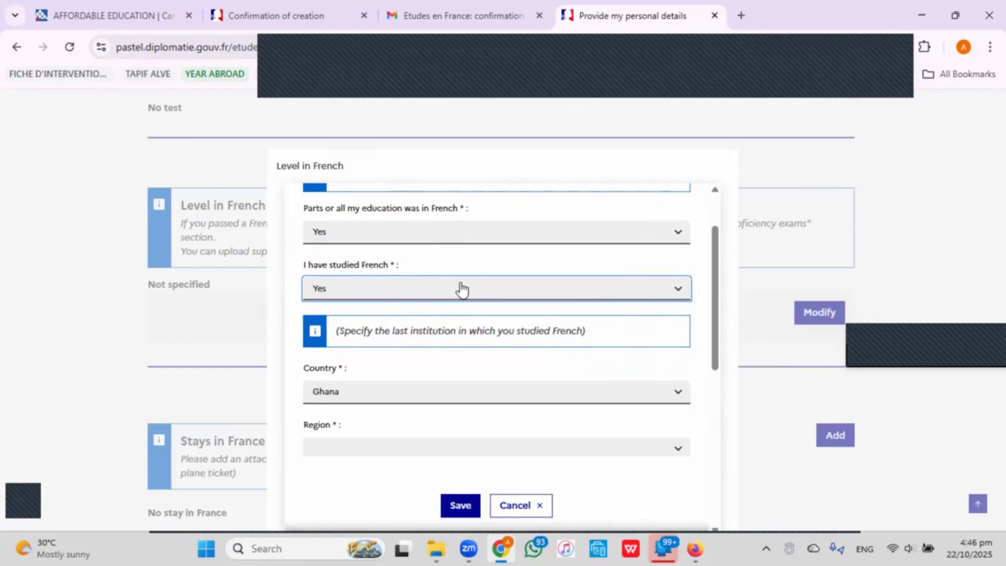
scroll(459, 284, "down", 2)
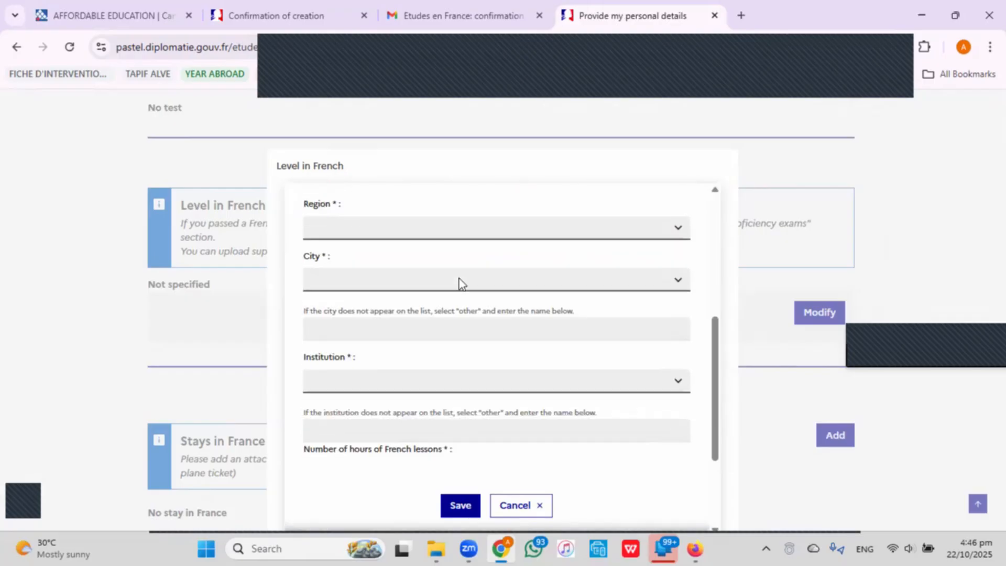
Set the French studies location to region ASHANTI, city Kumasi, institution KNUST.
left_click(442, 226)
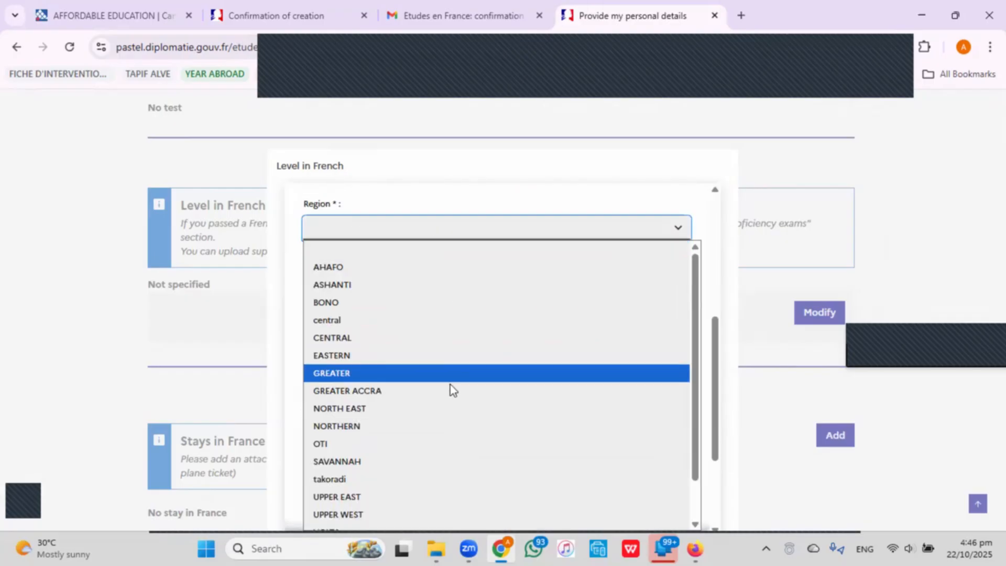
left_click(424, 287)
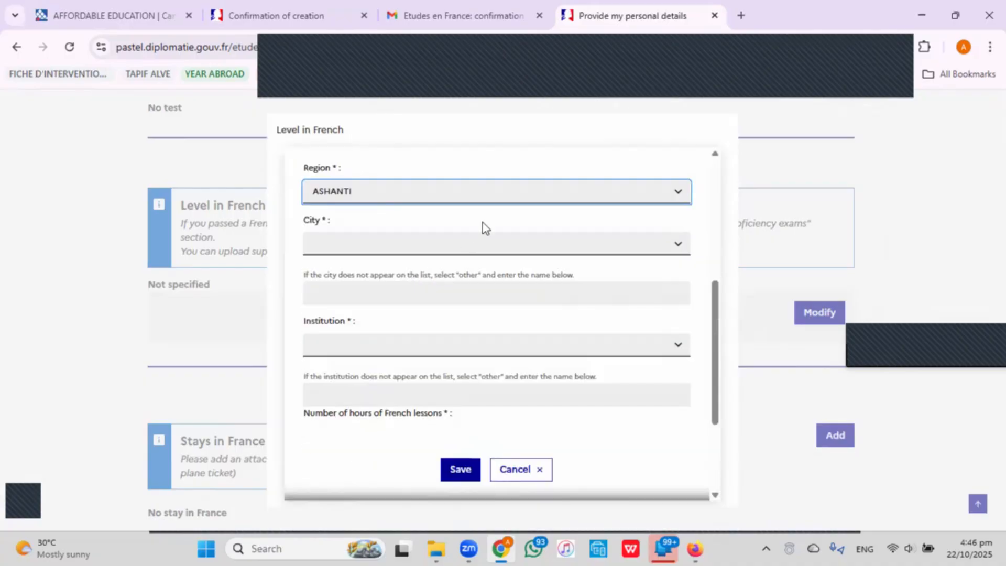
left_click(481, 244)
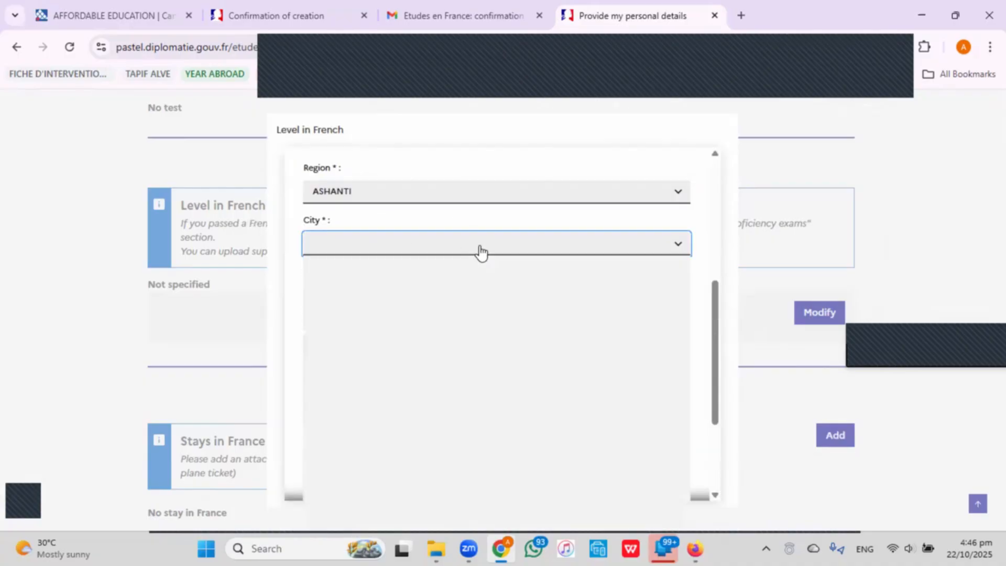
scroll(482, 429, "down", 15)
scroll(481, 414, "up", 8)
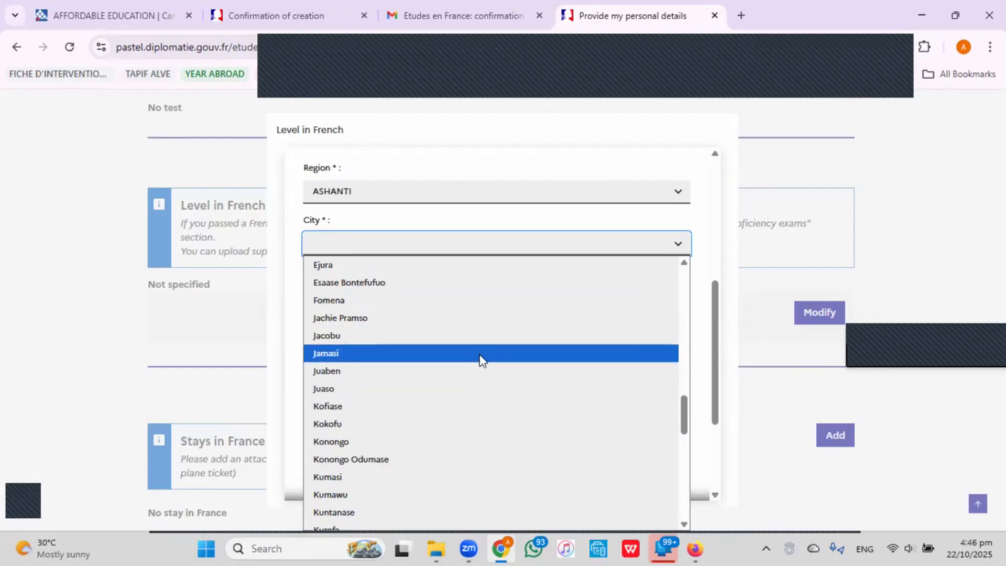
scroll(478, 360, "up", 3)
scroll(475, 351, "down", 5)
left_click(476, 329)
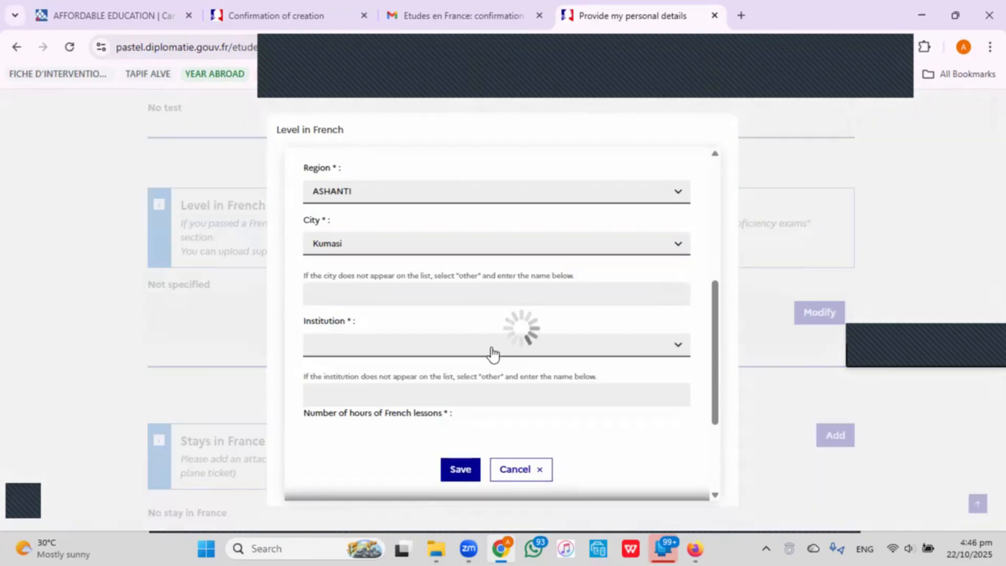
left_click(476, 350)
scroll(550, 197, "down", 5)
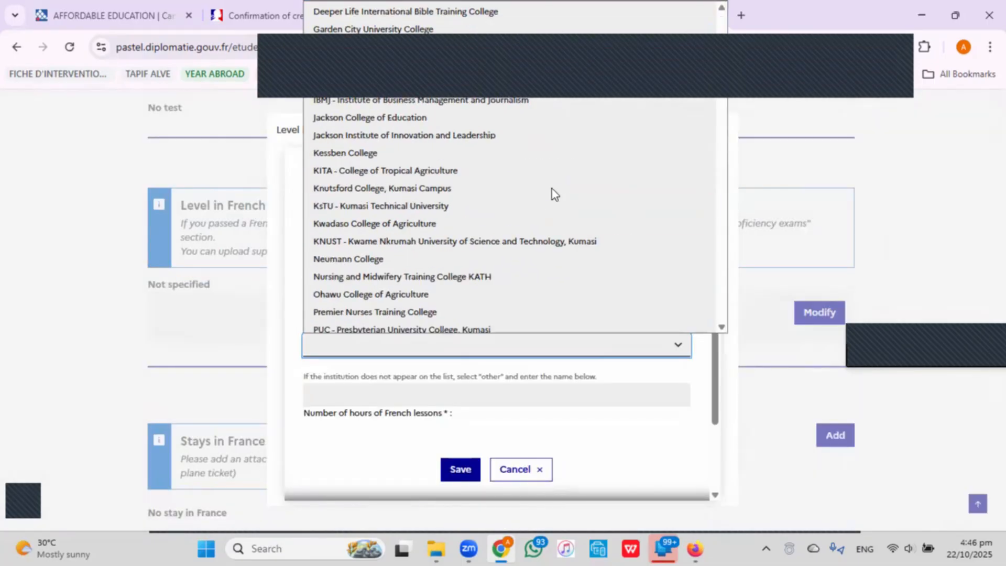
left_click(568, 242)
scroll(393, 285, "down", 3)
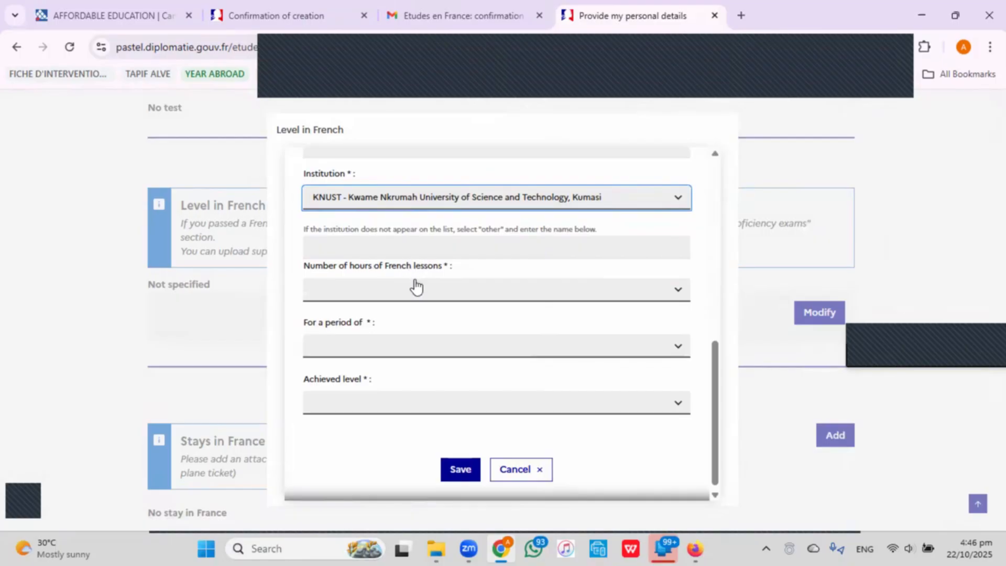
Choose More than 1000 hours, From 3 to 4 years, Intermediate level, and save.
left_click(430, 295)
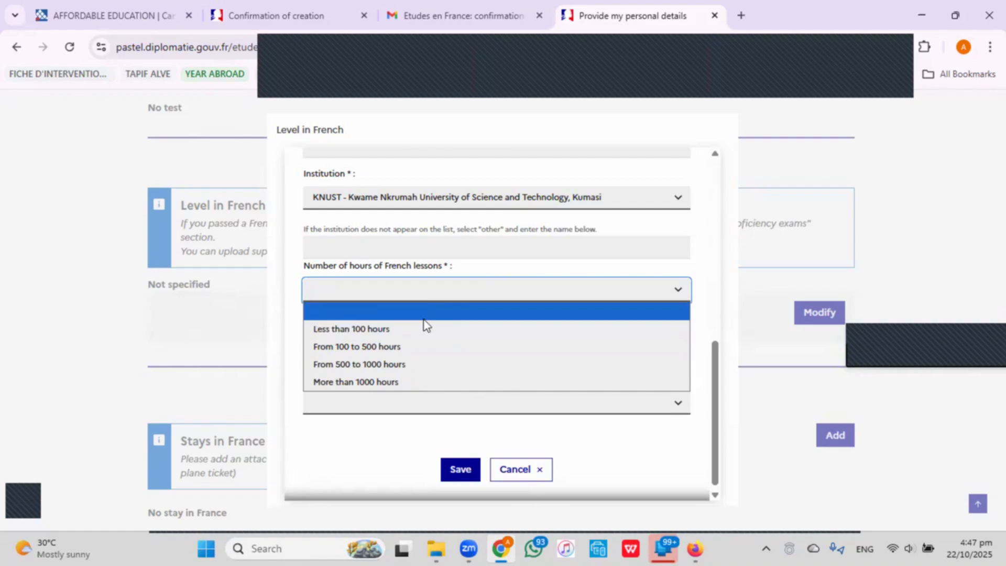
left_click(434, 381)
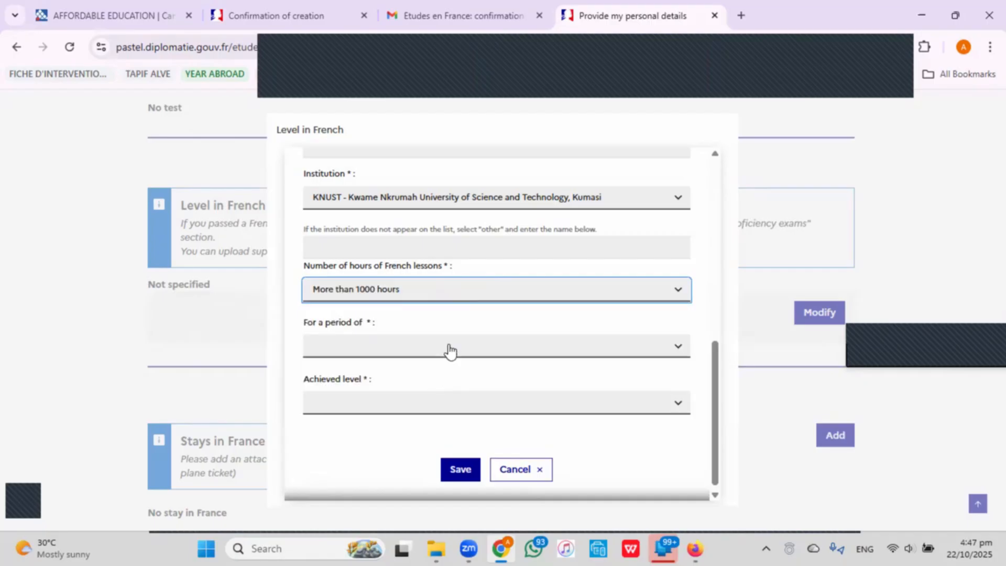
left_click(378, 349)
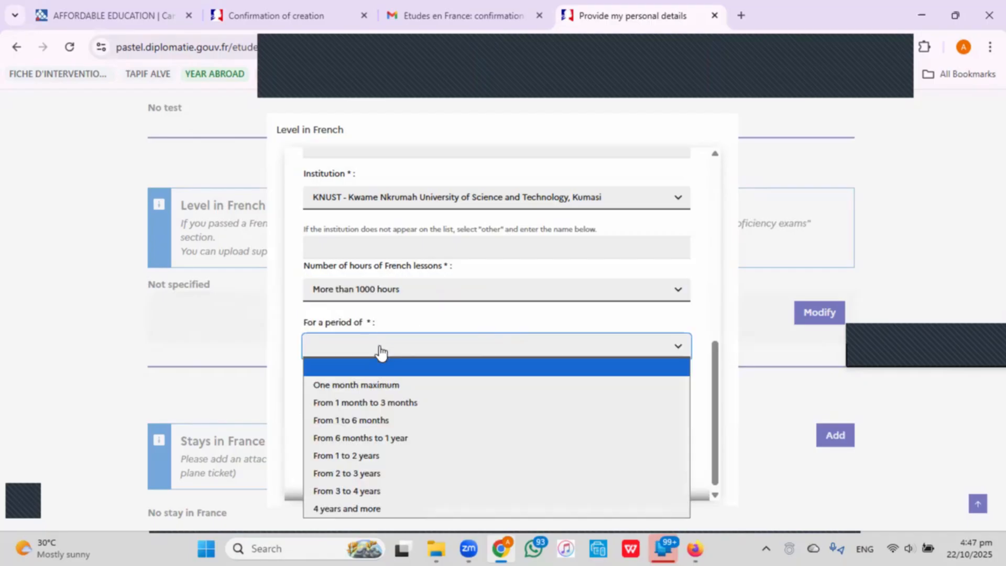
left_click(543, 364)
left_click(513, 350)
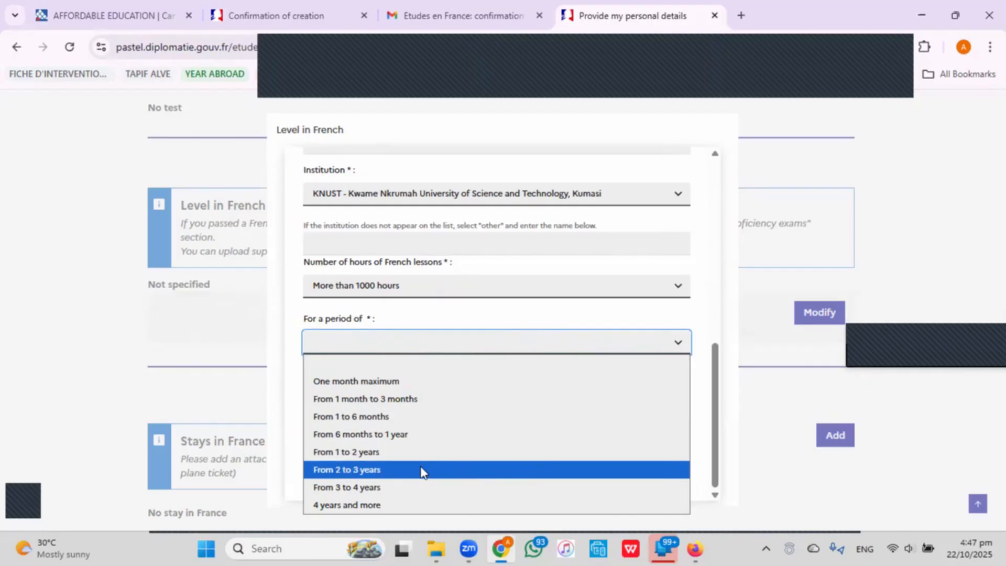
left_click(404, 495)
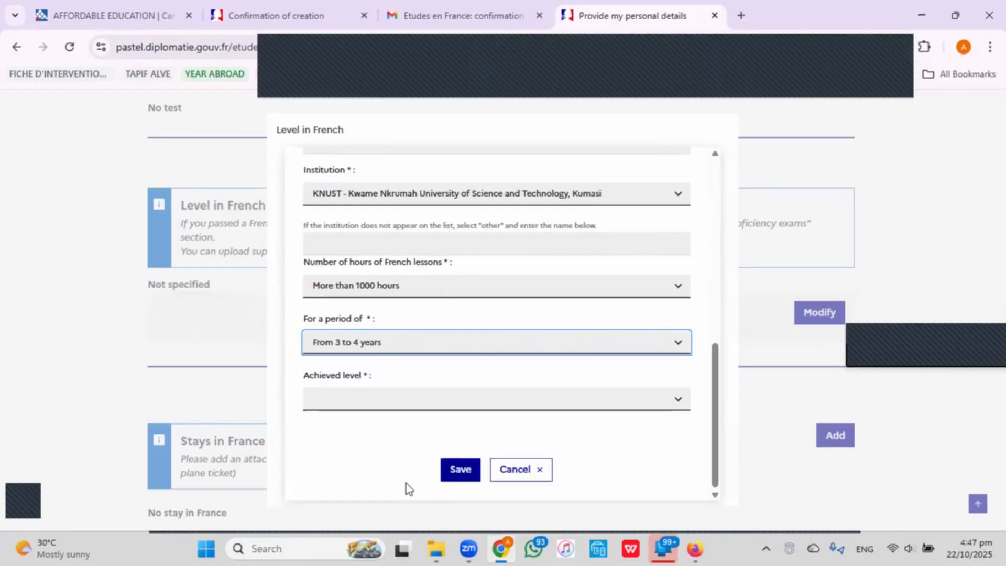
left_click(380, 408)
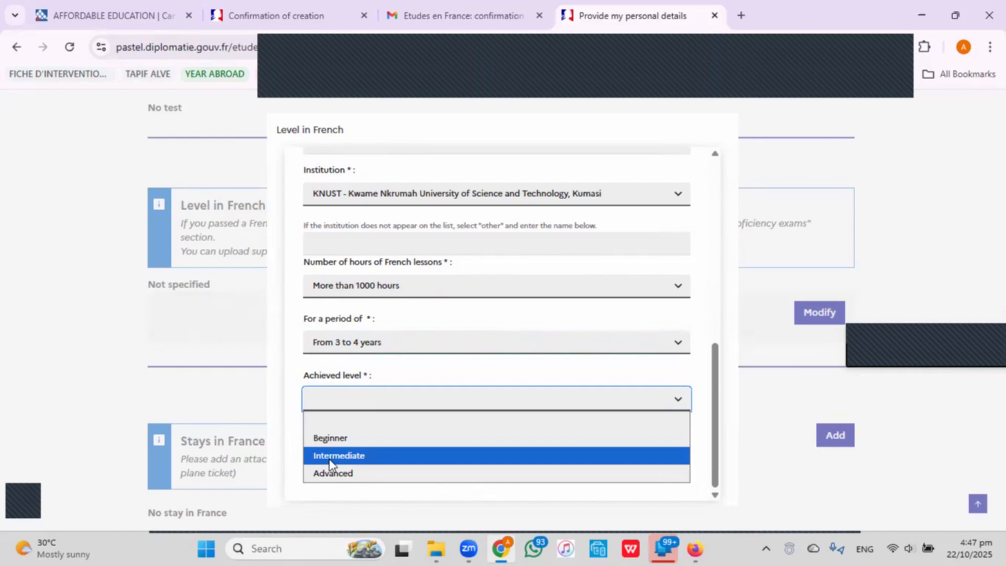
left_click(365, 456)
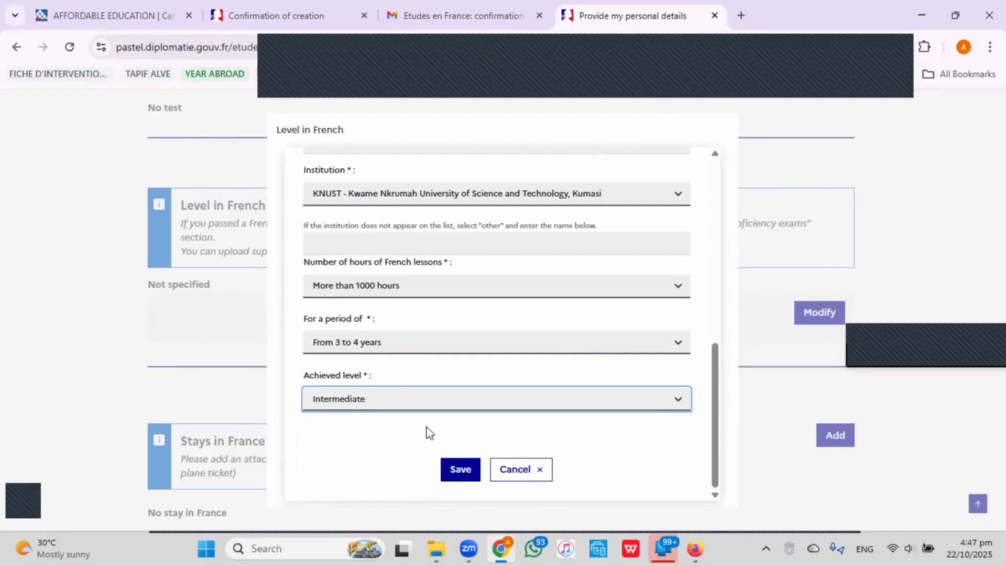
left_click(460, 469)
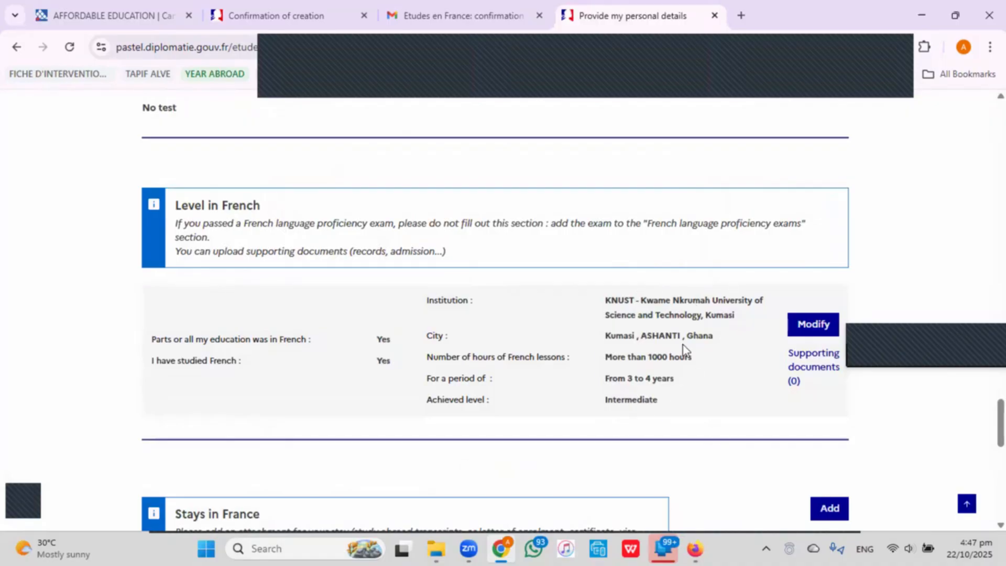
Attach two more KNUST transcript PDFs to the French studies entry and close the window.
left_click(805, 365)
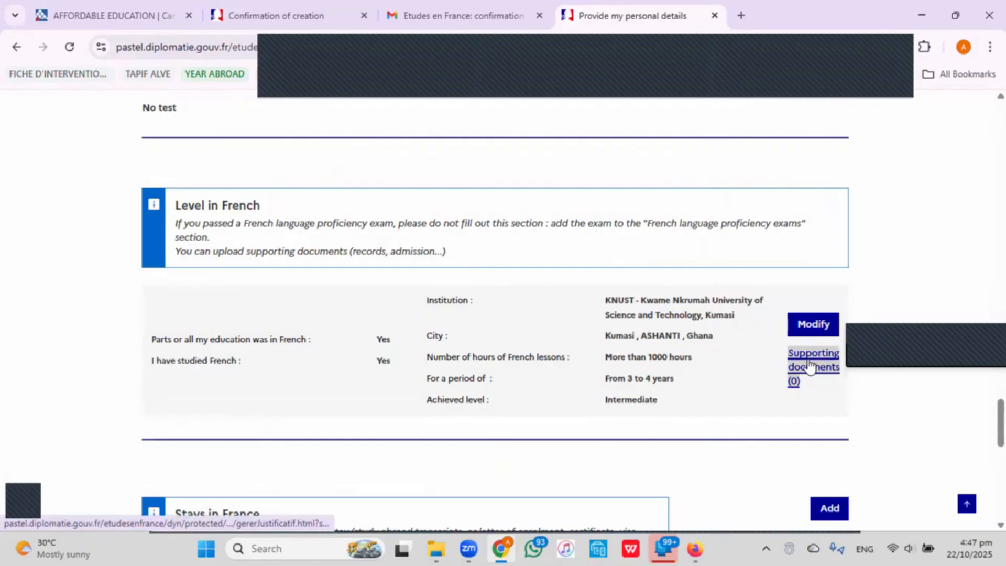
left_click(534, 397)
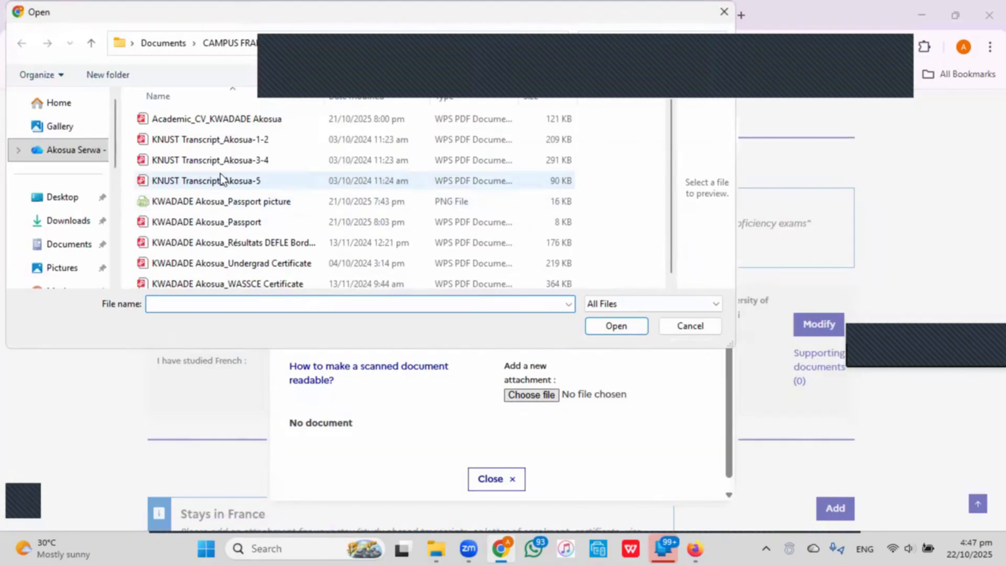
left_click(274, 179)
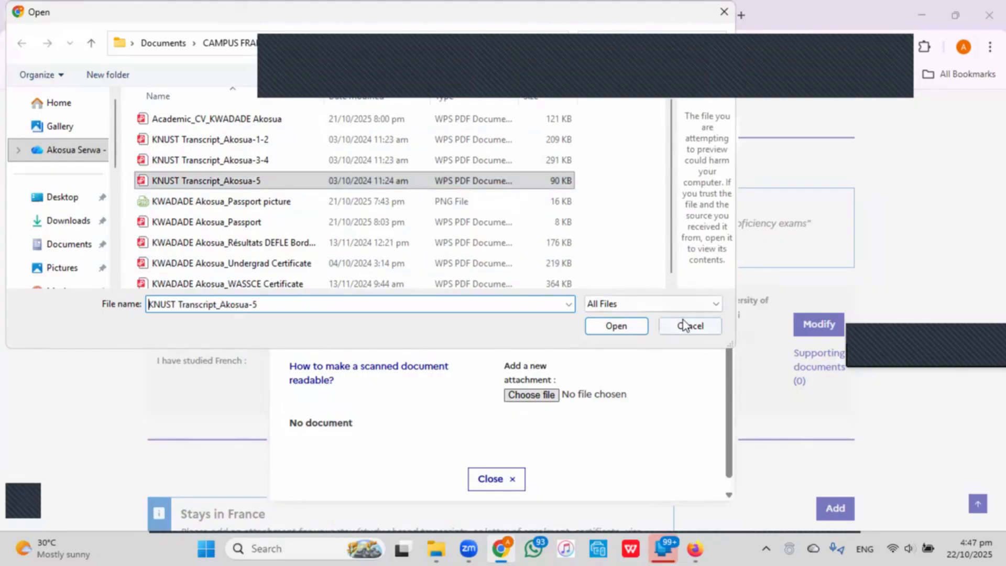
left_click(631, 326)
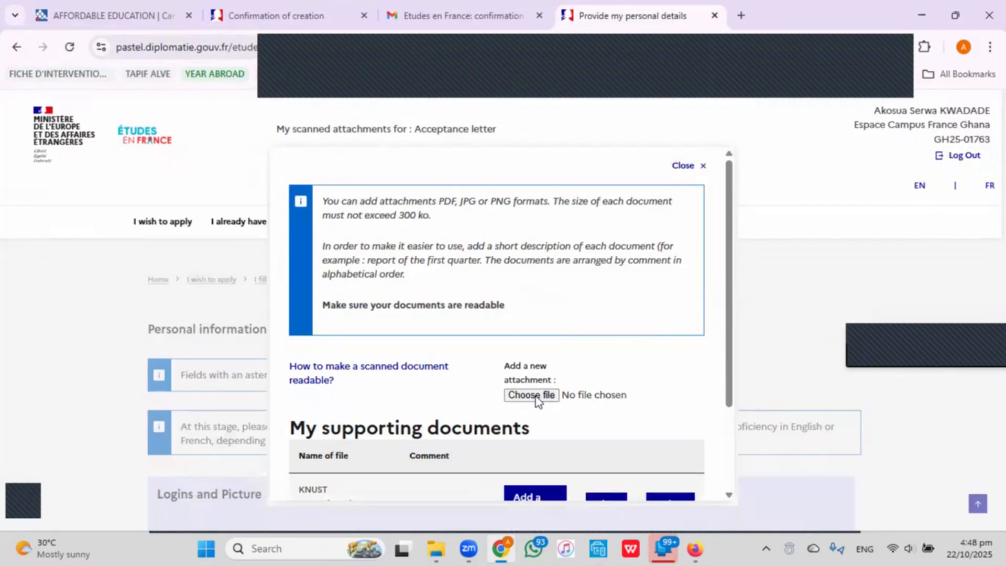
left_click(535, 397)
left_click(231, 157)
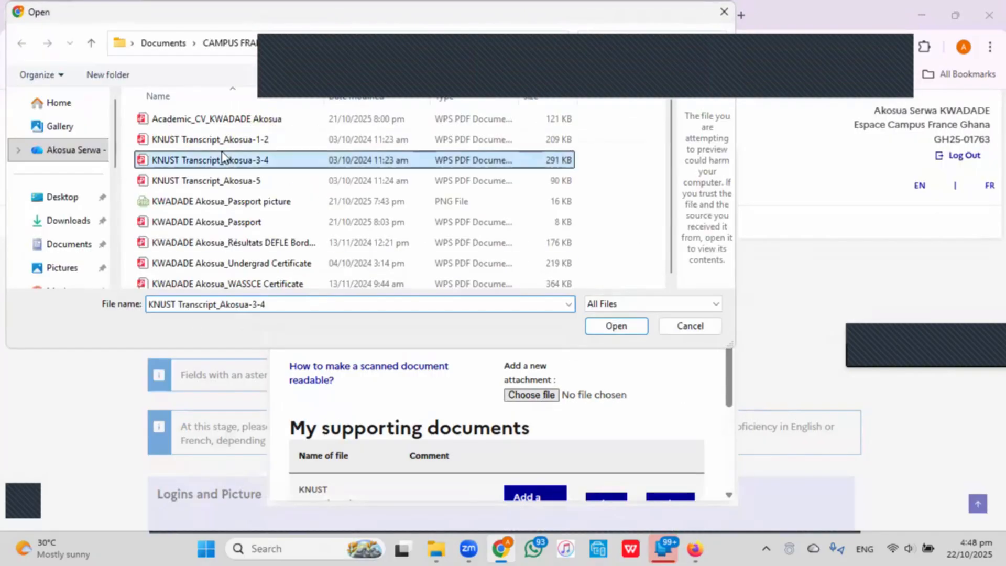
left_click(615, 325)
left_click(488, 485)
scroll(532, 380, "down", 20)
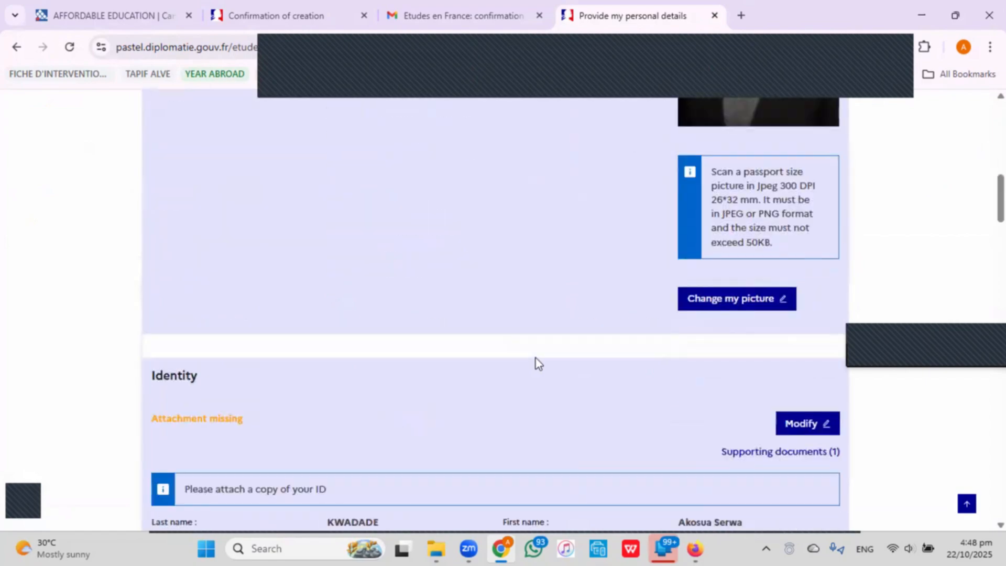
scroll(531, 360, "down", 20)
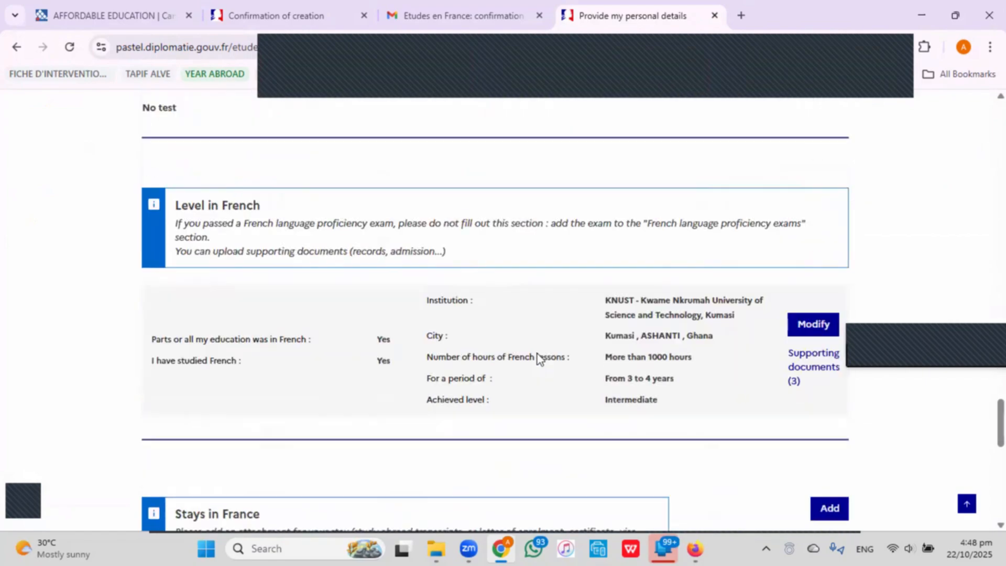
scroll(537, 354, "down", 1)
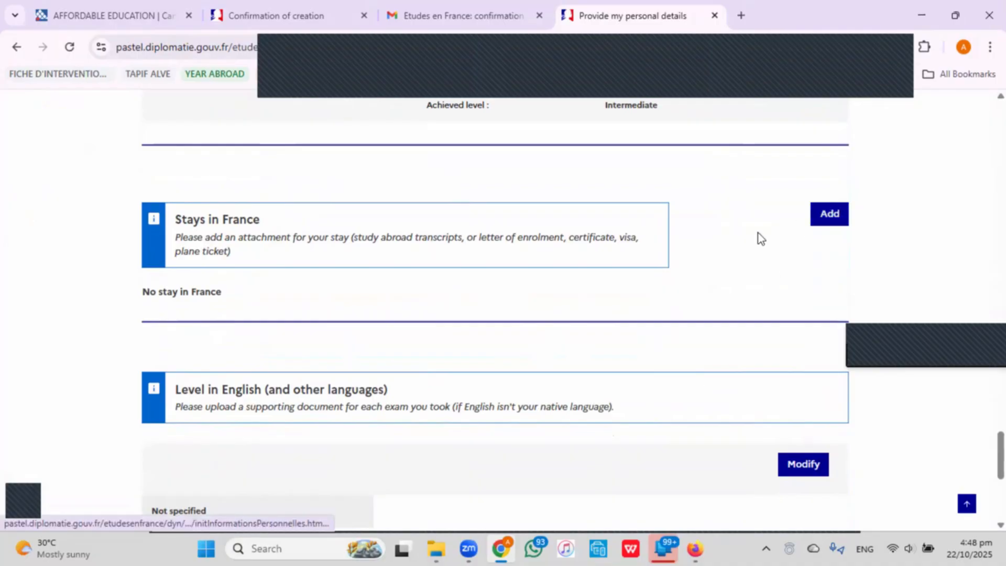
Save a Pessac, Bordeaux stay from 04/10/2016 to 28/08/2017 with the description 'description'.
left_click(831, 219)
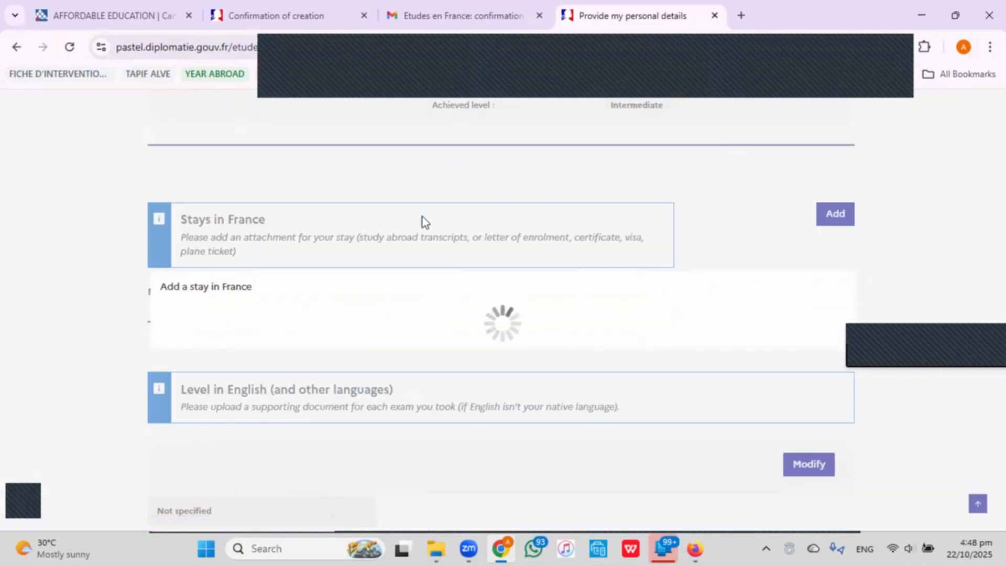
type("0")
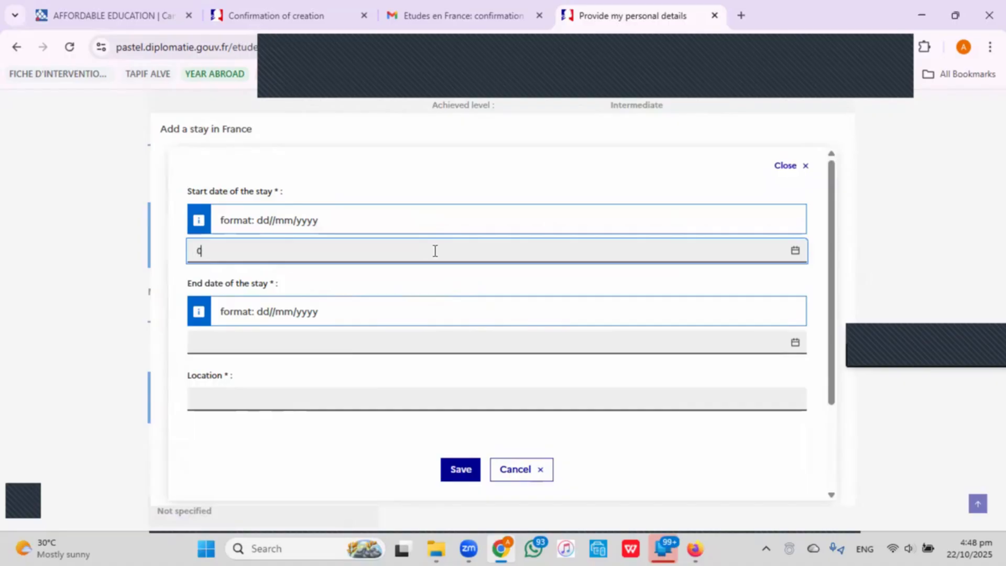
type("4/10/2016")
left_click(389, 352)
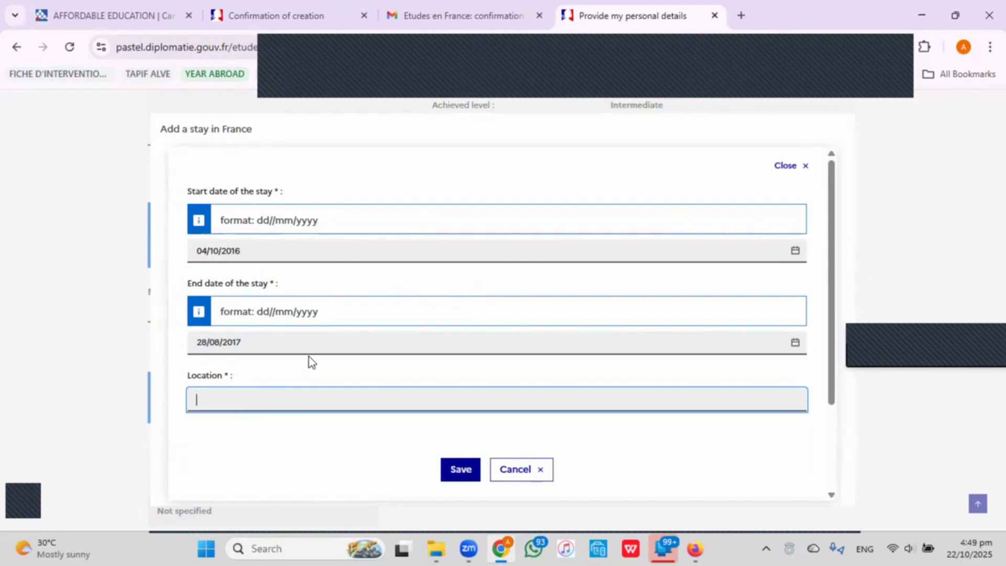
scroll(315, 363, "down", 1)
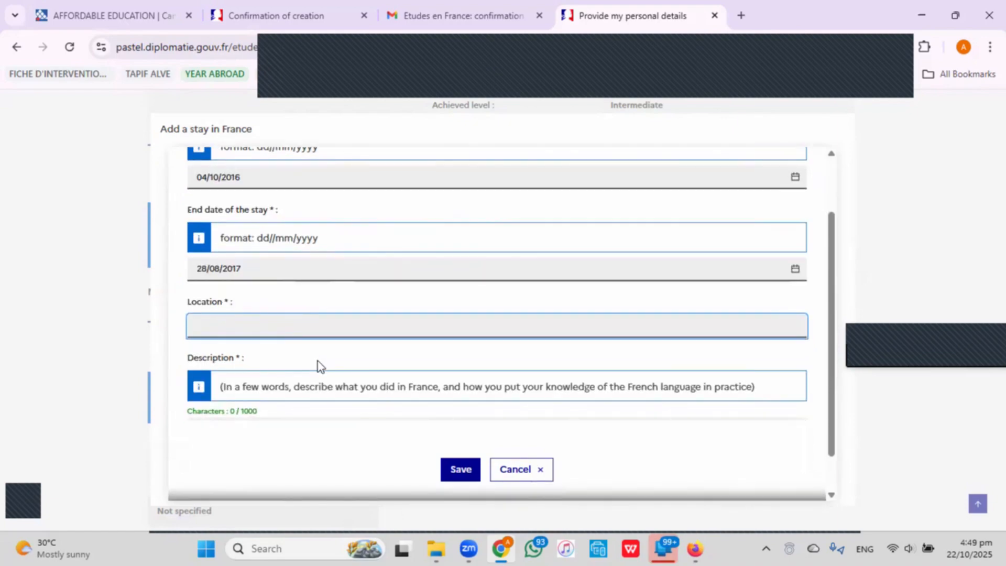
type("Pessac, Bordeaux")
scroll(268, 371, "down", 1)
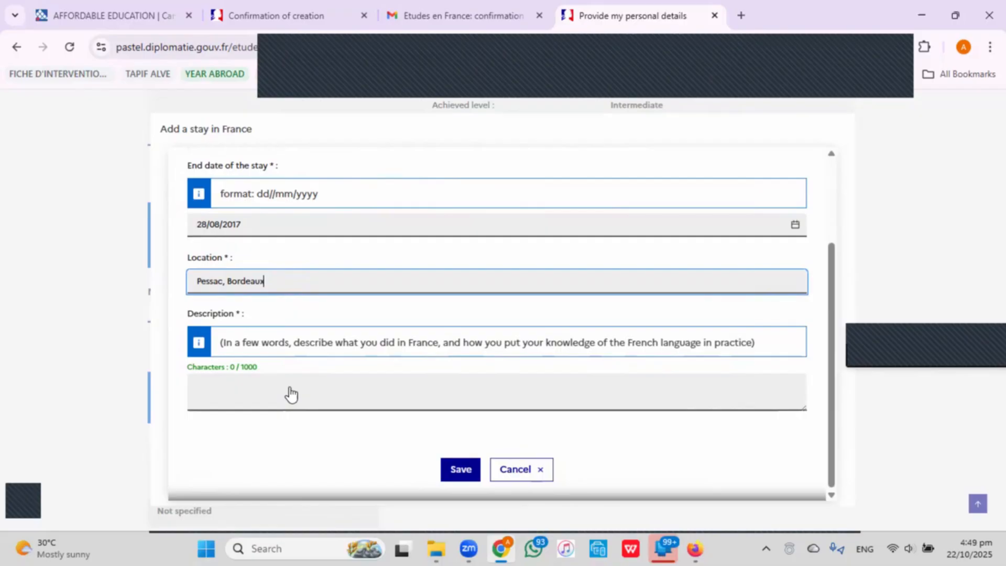
left_click(352, 406)
type("des")
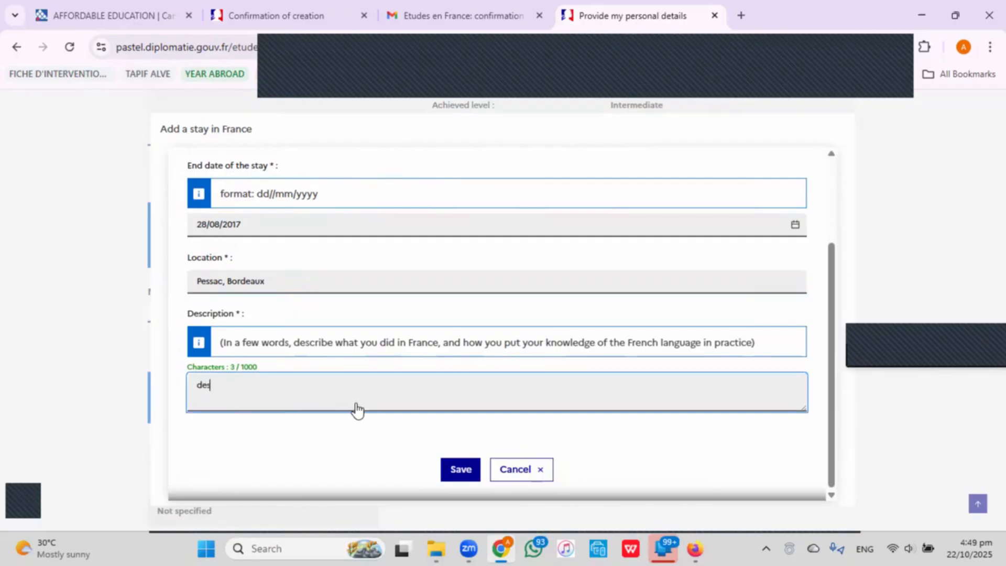
type("cription")
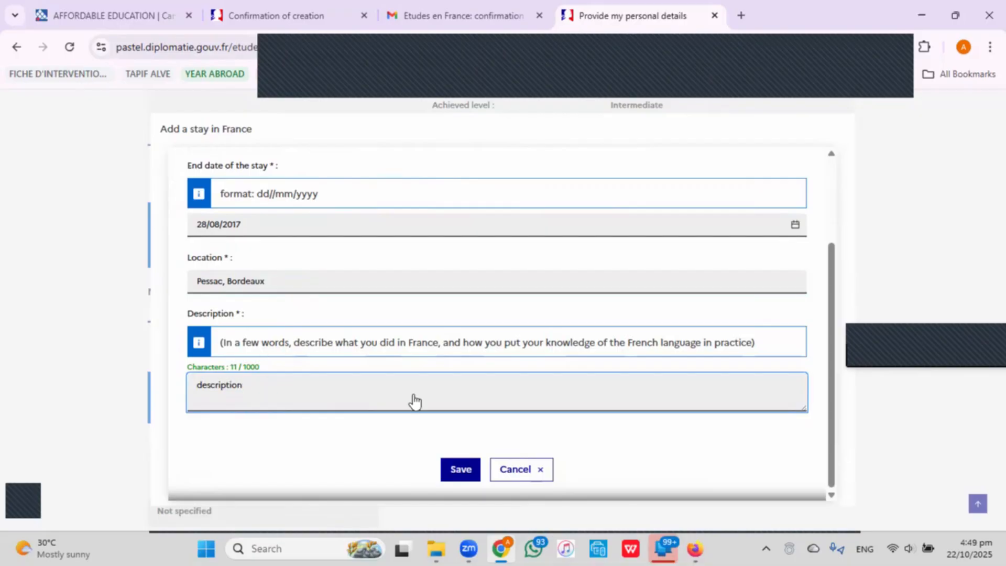
left_click(455, 475)
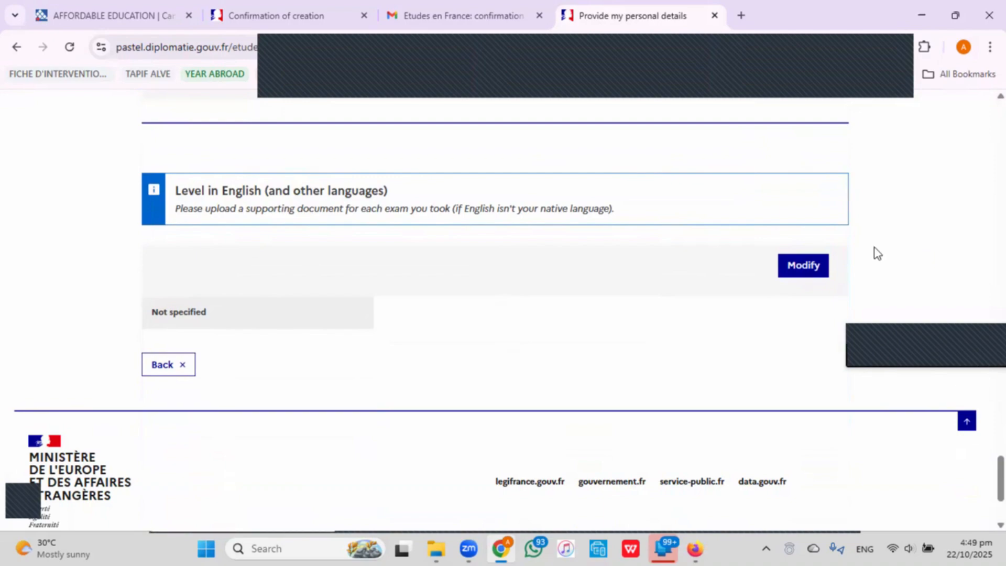
Set Level in English to 'First language' and save it.
left_click(814, 265)
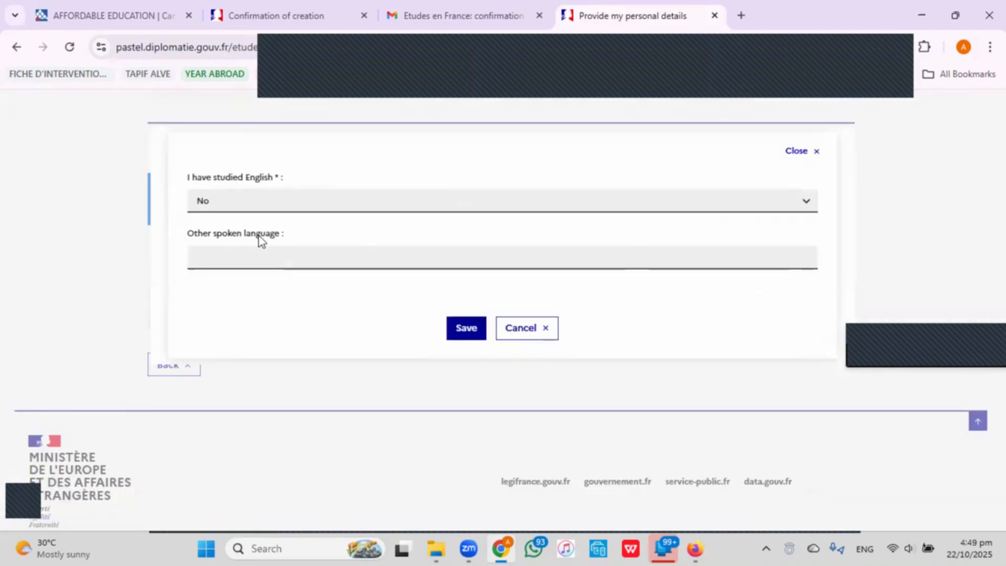
left_click(259, 202)
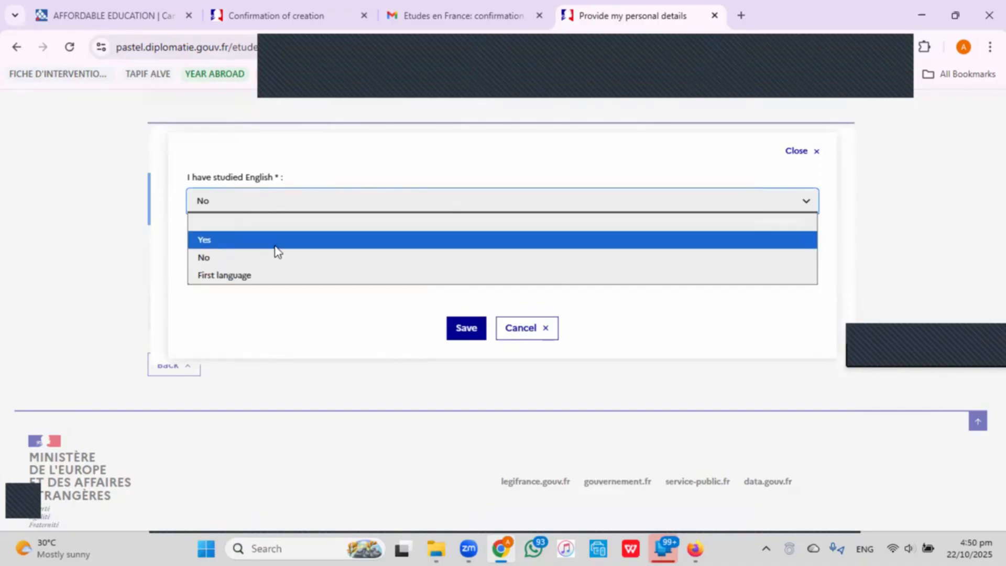
left_click(273, 275)
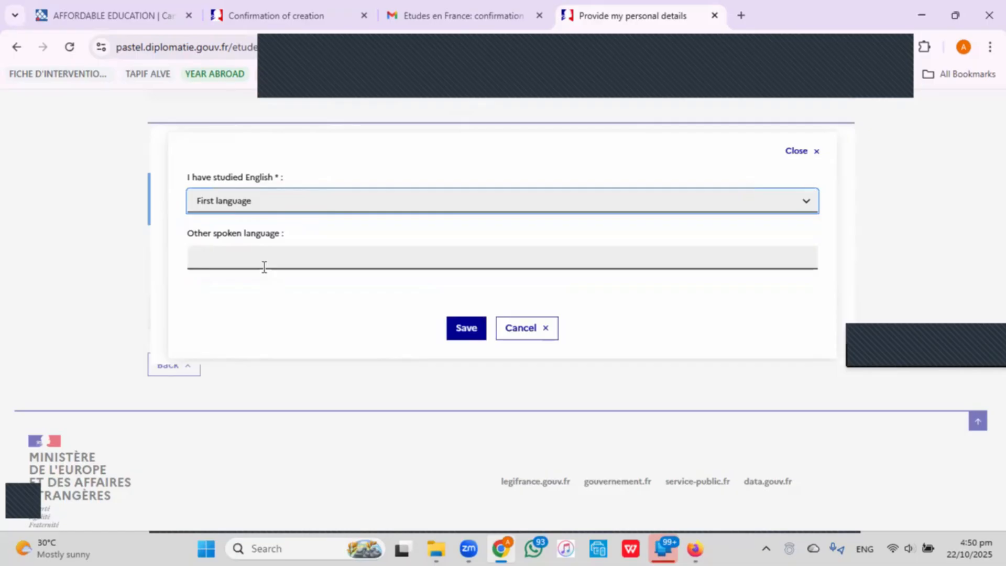
left_click(473, 330)
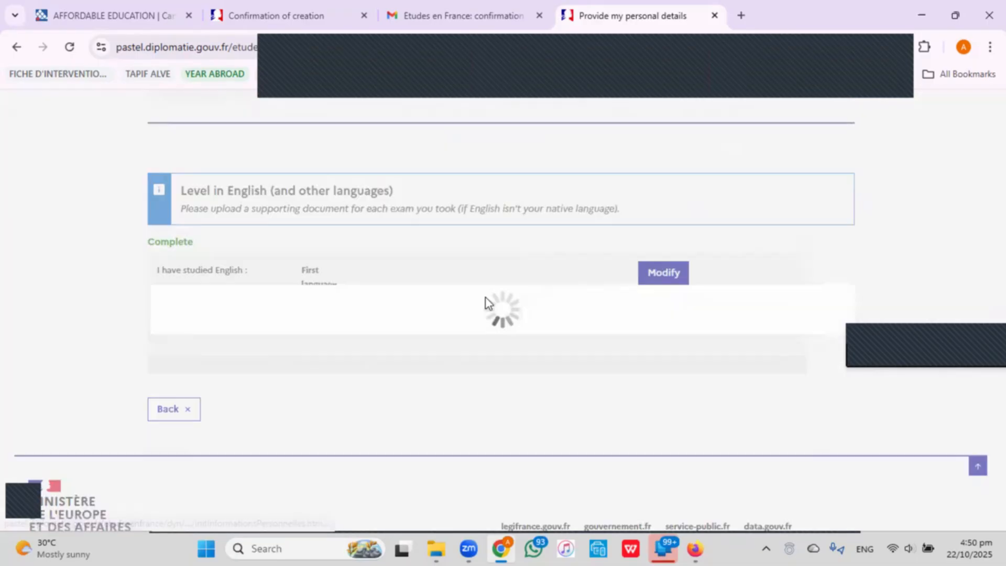
Enter French as another spoken language and save.
left_click(351, 253)
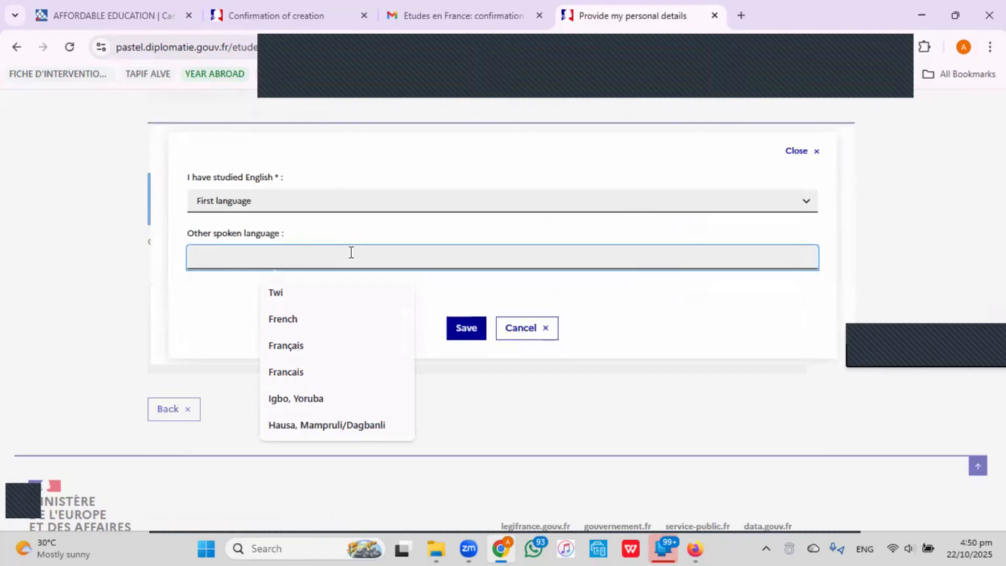
type("French")
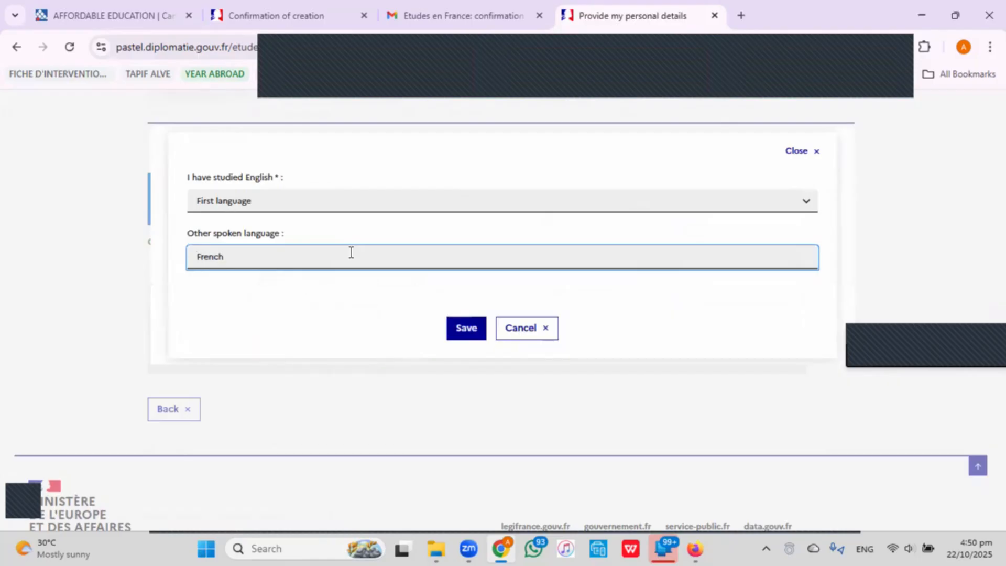
left_click(452, 335)
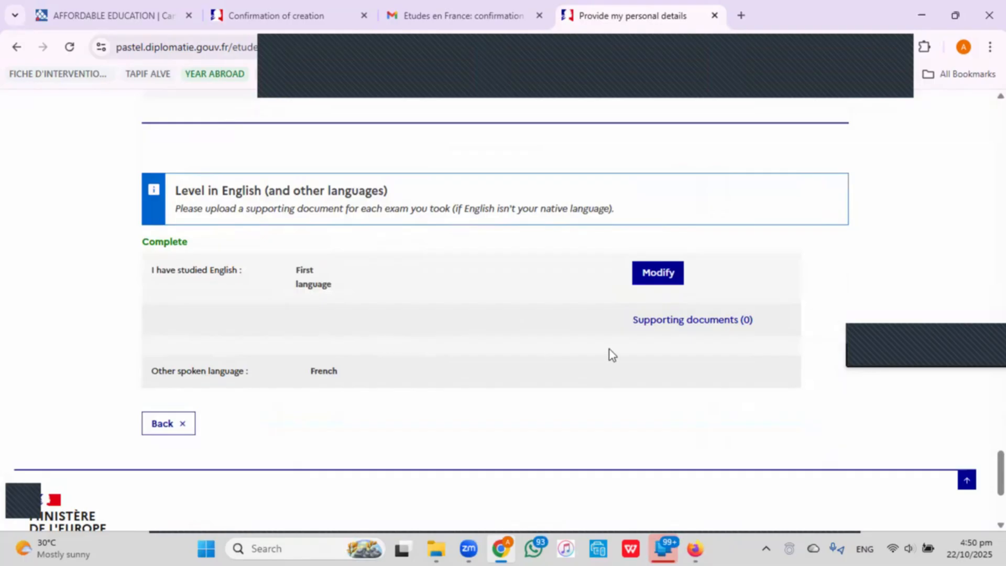
Go back to the application overview and expand '1 - Complete my application' to show its steps.
left_click(167, 426)
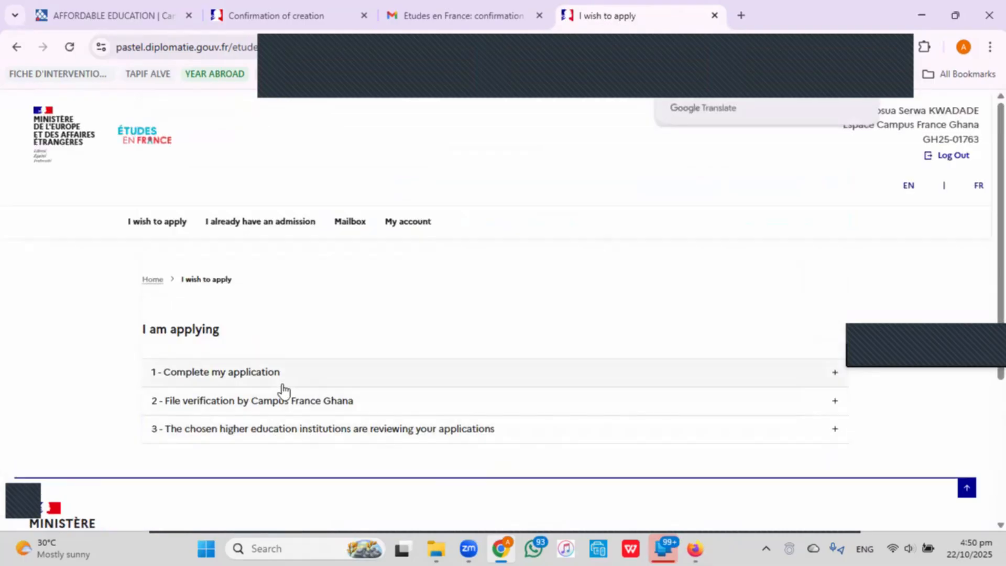
left_click(278, 373)
scroll(278, 373, "down", 3)
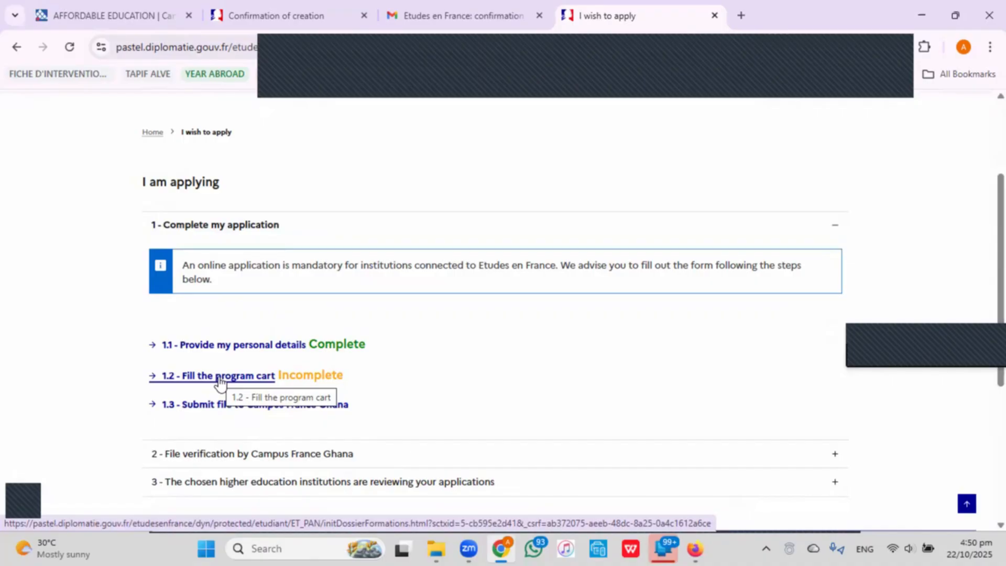
On Campus France Ghana, pick 'Taught in english' programmes and open that catalogue in a new tab.
left_click(103, 21)
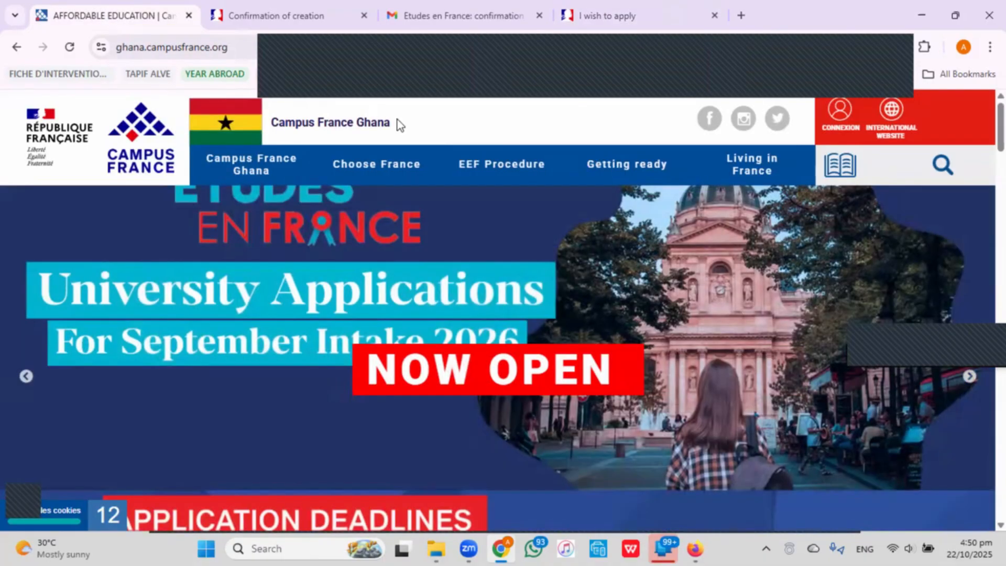
left_click_drag(397, 123, 274, 125)
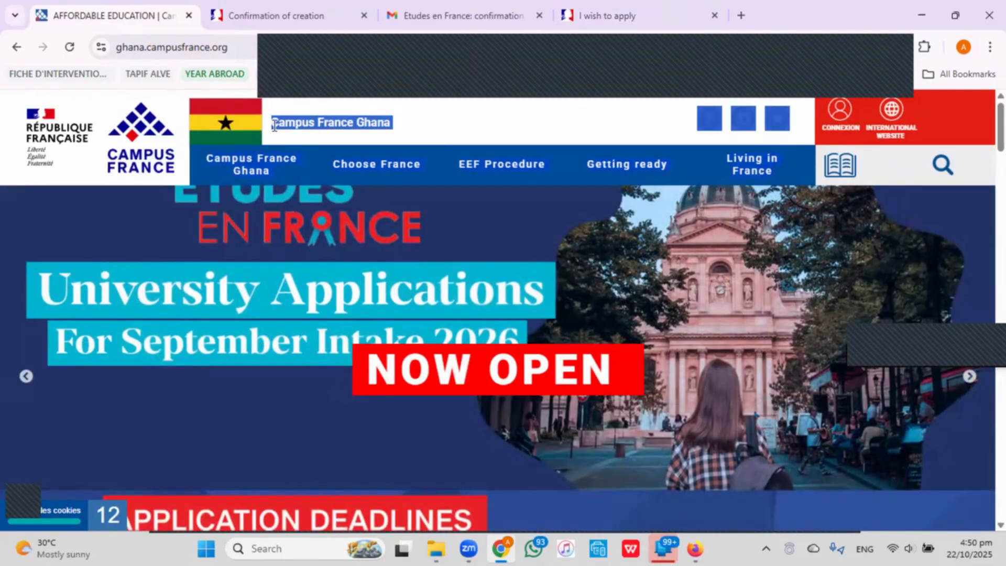
scroll(364, 274, "down", 5)
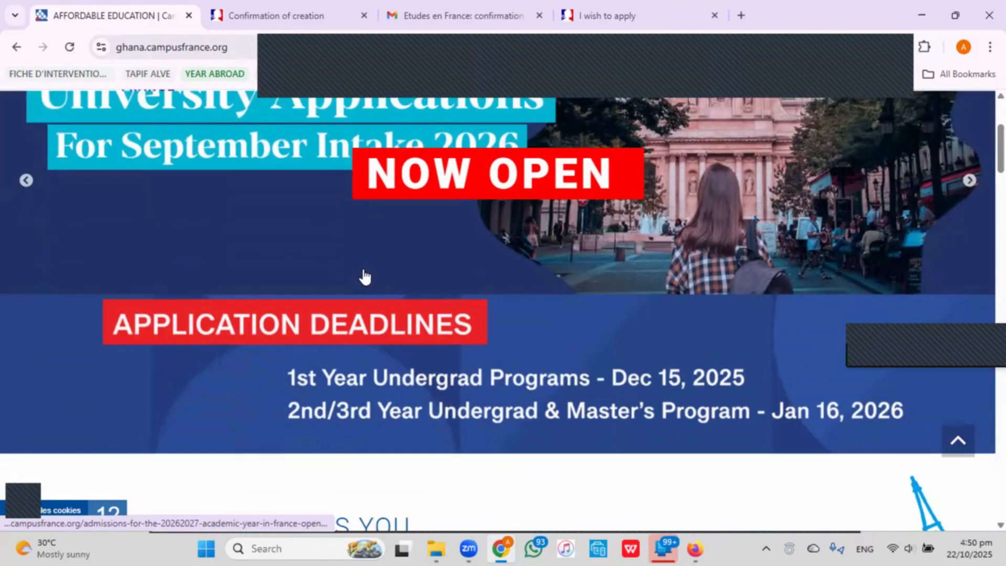
scroll(364, 274, "down", 4)
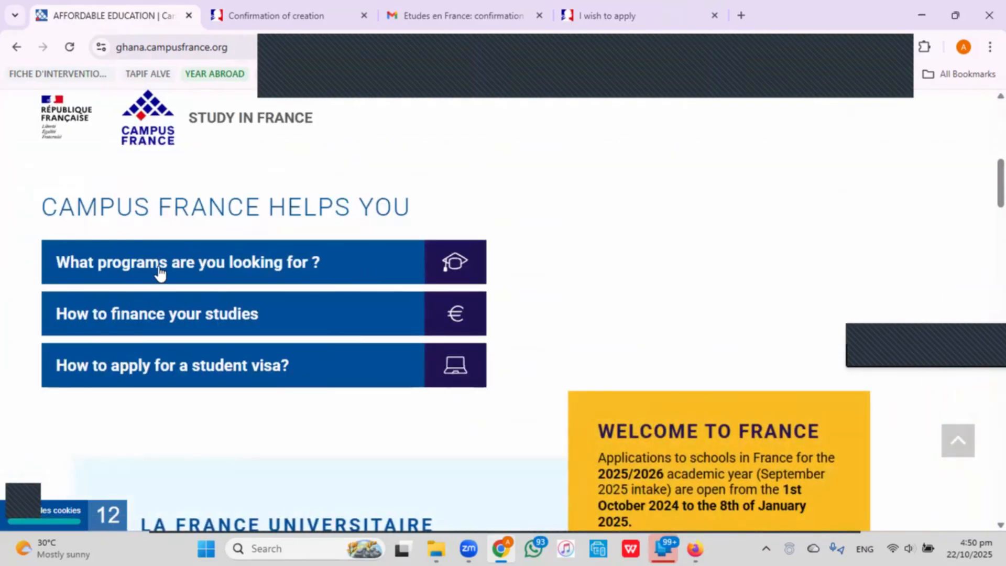
left_click(194, 270)
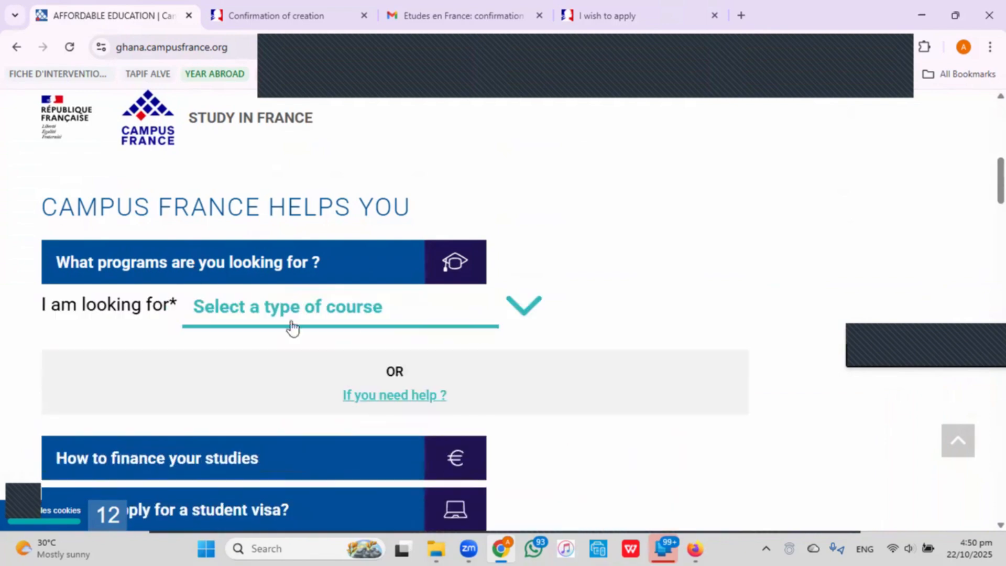
left_click(356, 308)
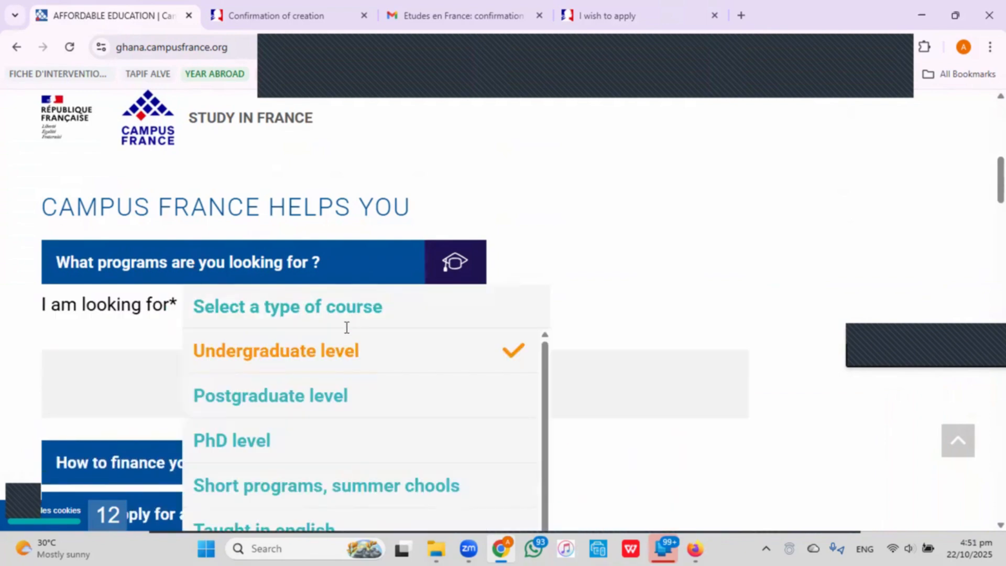
scroll(345, 332, "down", 3)
left_click(345, 381)
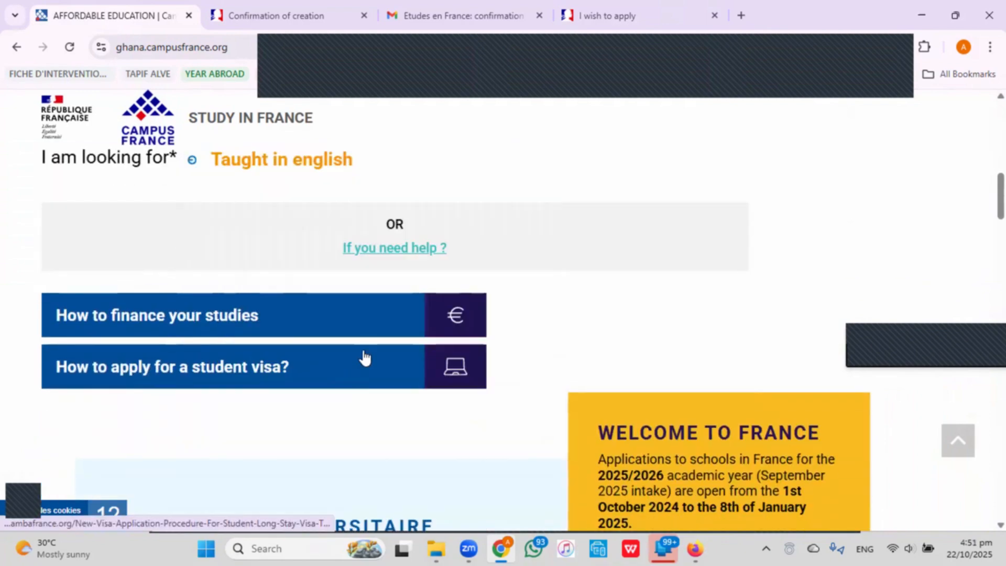
scroll(363, 358, "up", 3)
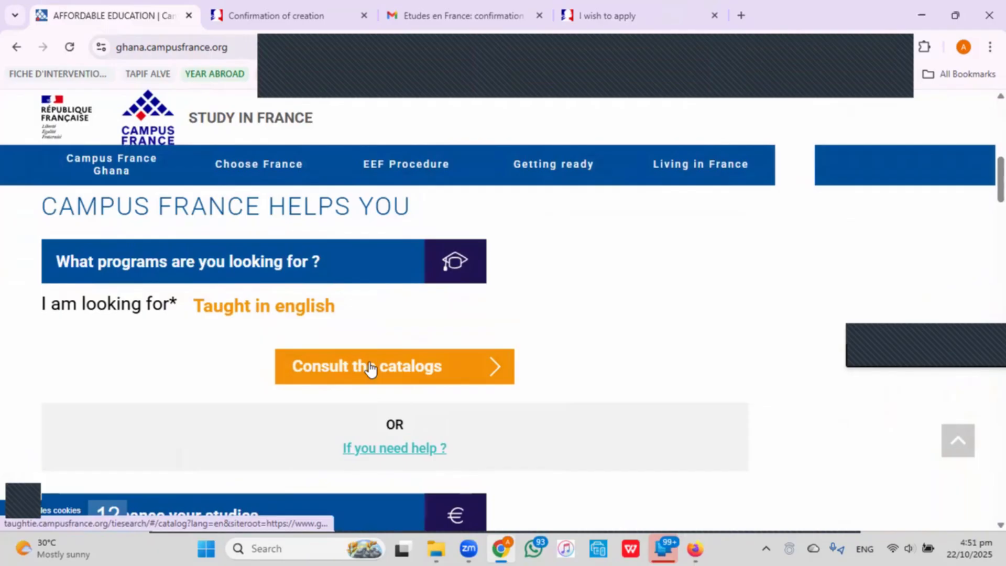
left_click(371, 367)
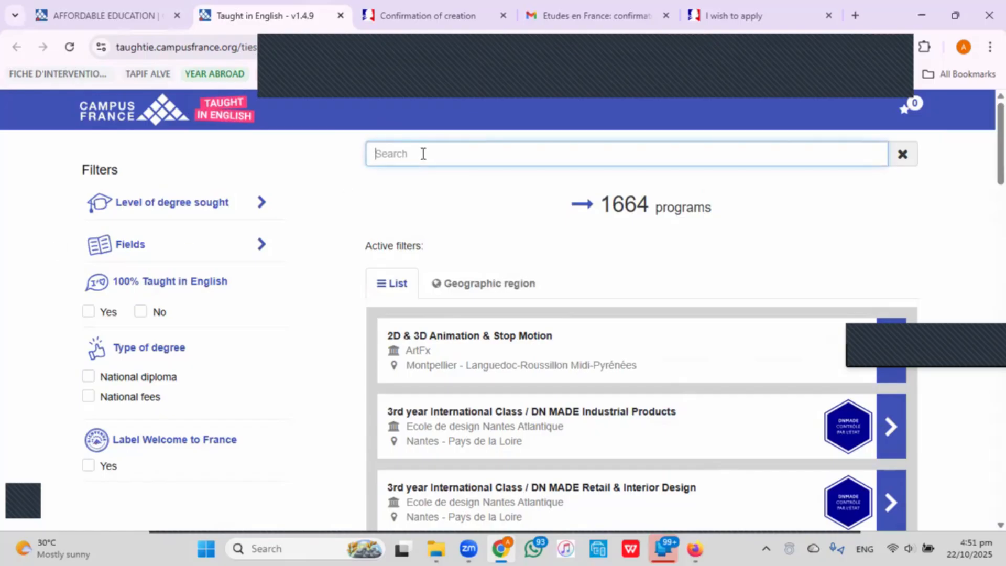
Expand the Fields filter, search the catalogue for 'water', and browse the 8 matching programmes.
left_click(141, 244)
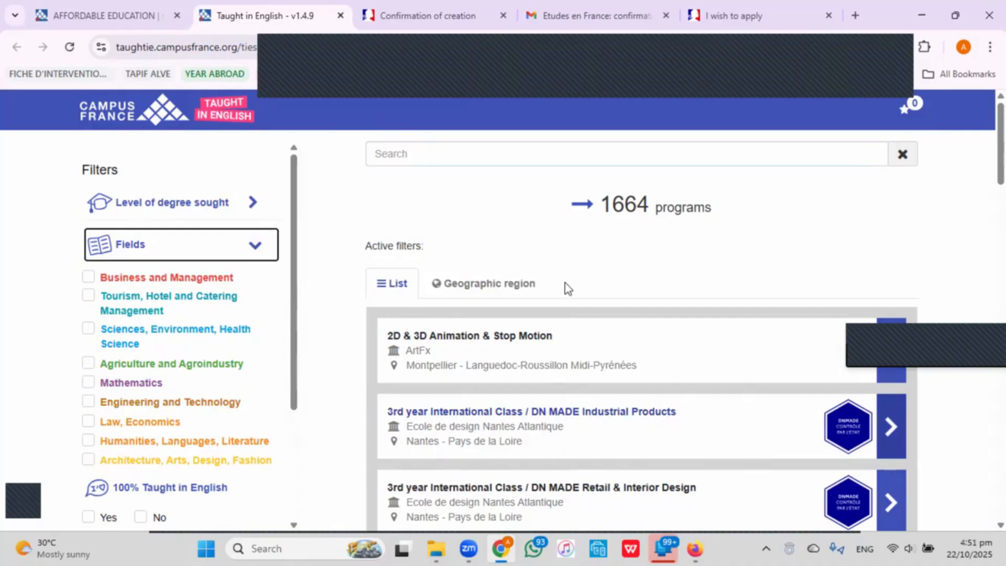
left_click(559, 149)
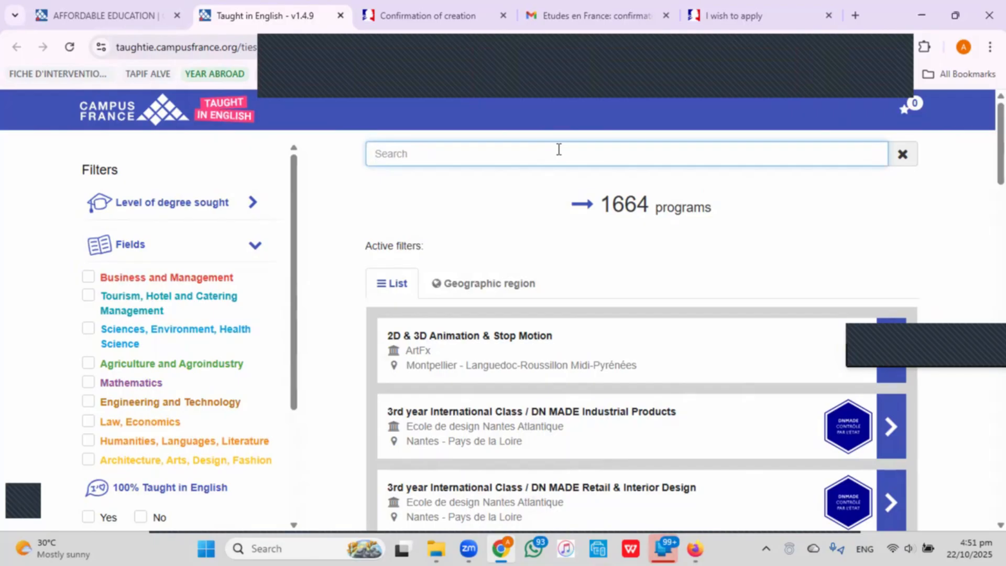
type("envi")
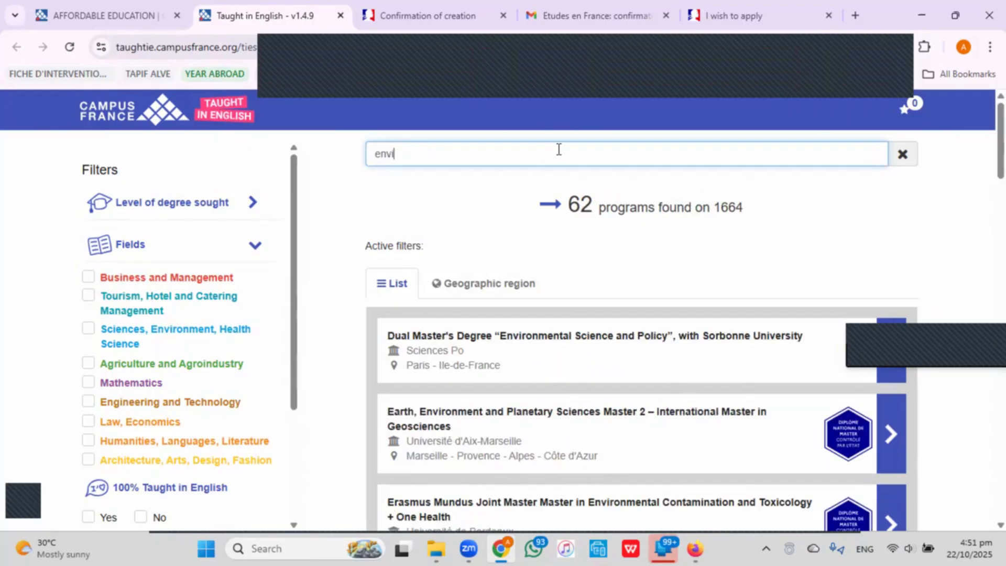
type("ronmn")
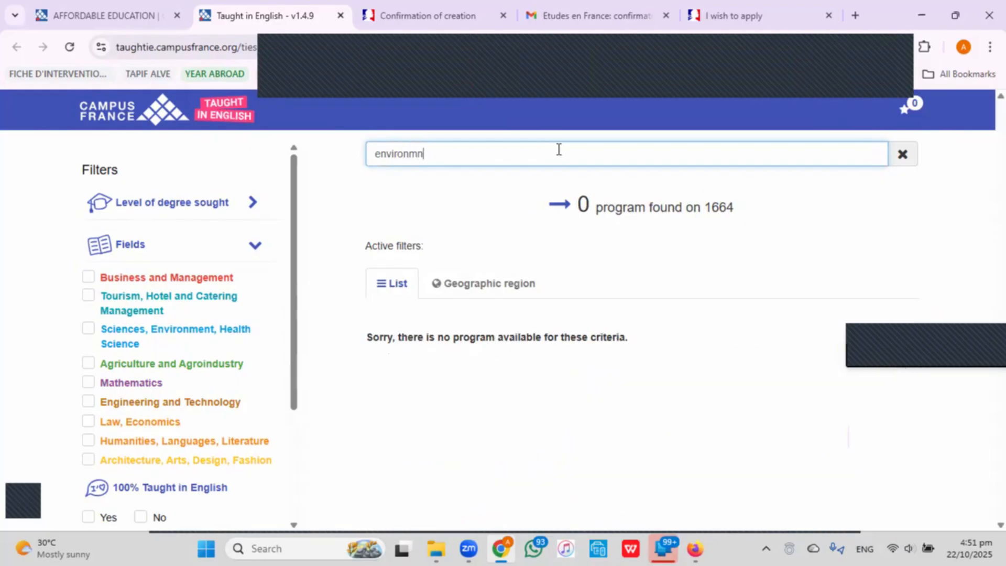
key("BackSpace")
type("e")
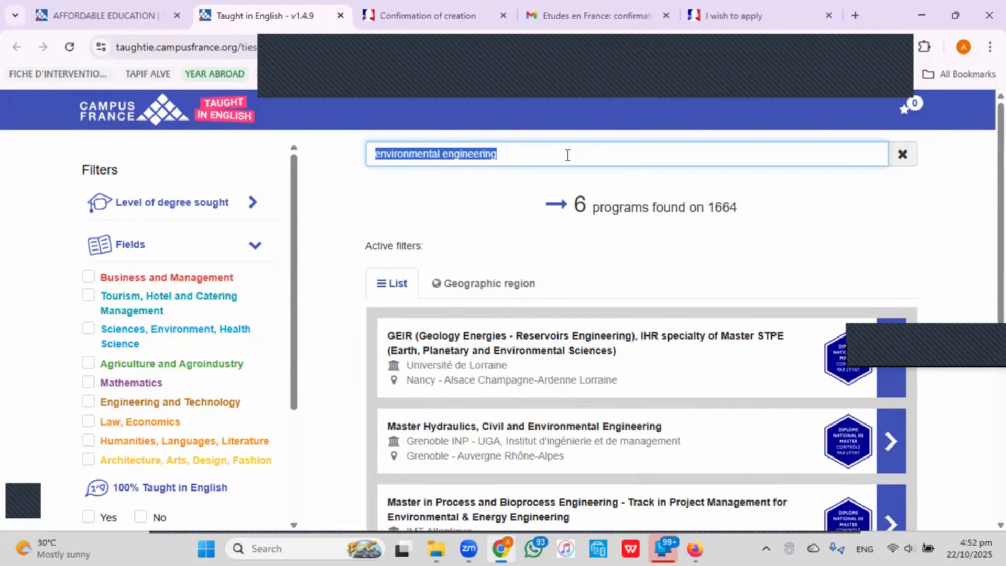
type("water")
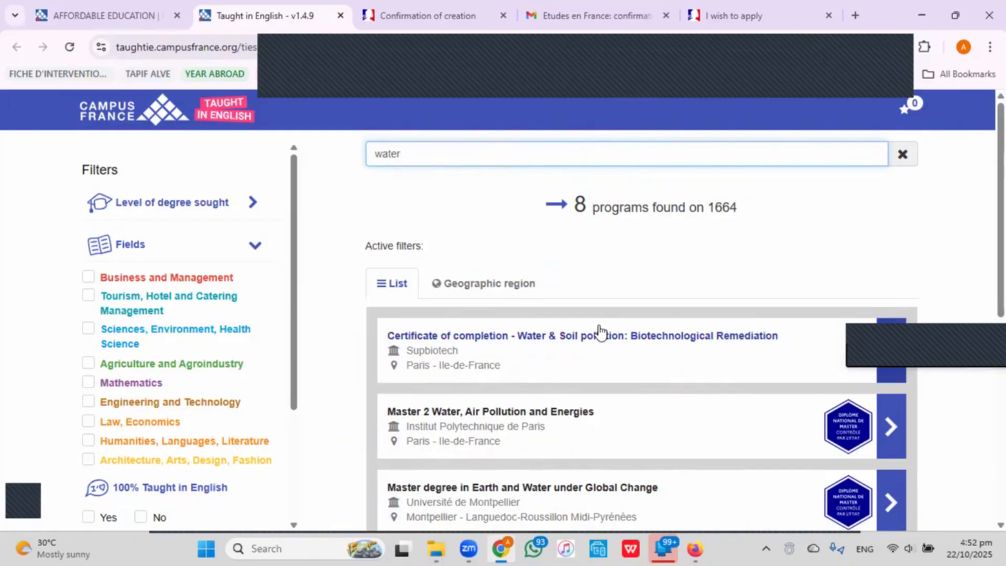
scroll(601, 332, "down", 4)
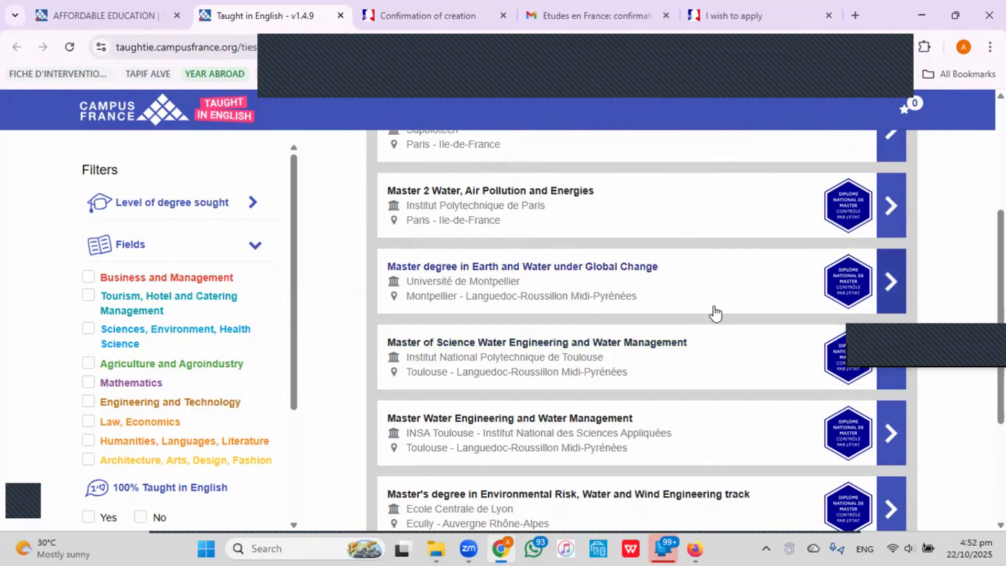
scroll(725, 319, "down", 3)
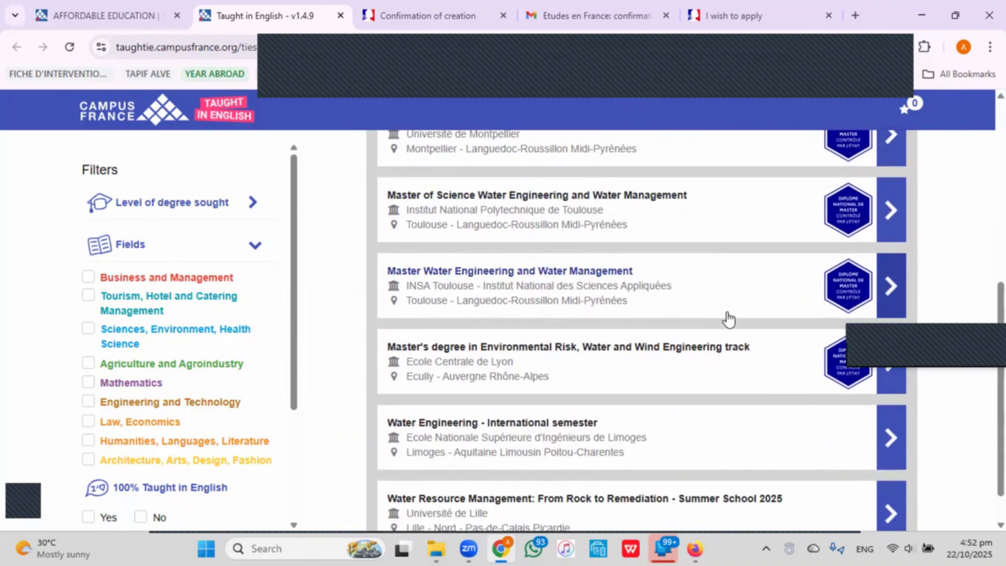
scroll(729, 318, "down", 1)
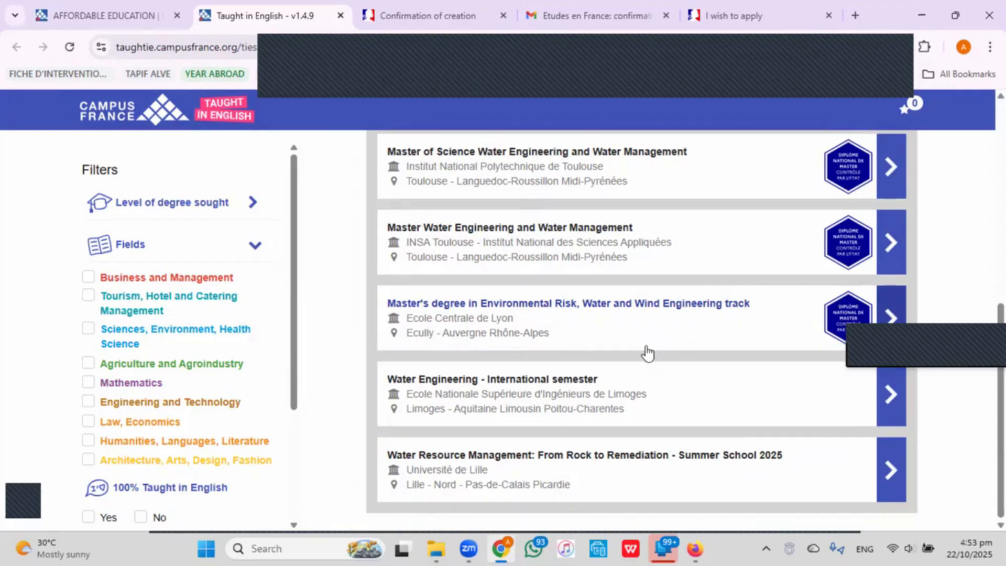
scroll(647, 347, "up", 1)
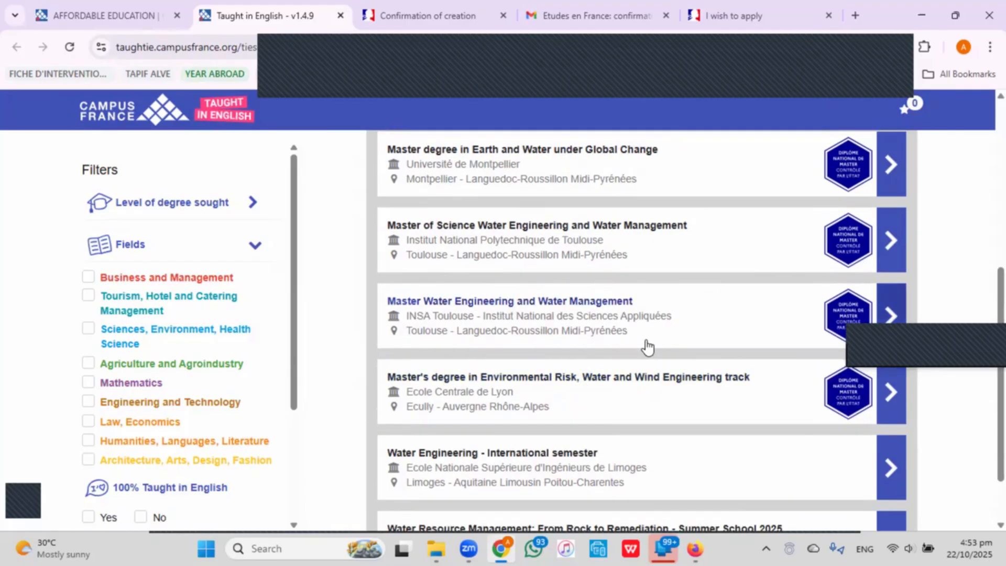
scroll(647, 347, "up", 2)
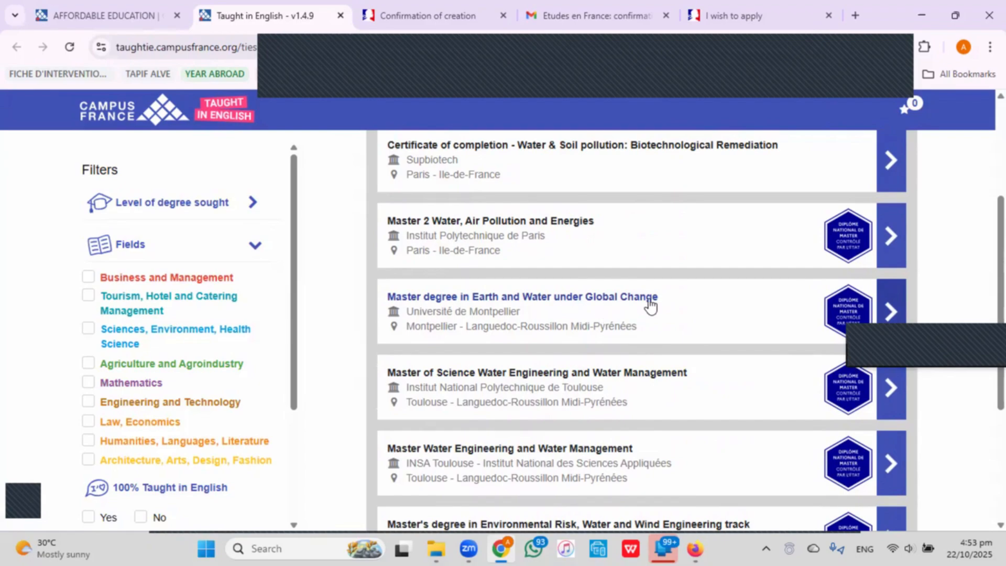
Open the Earth and Water under Global Change master's page and bring up its Website link's context menu.
left_click(689, 314)
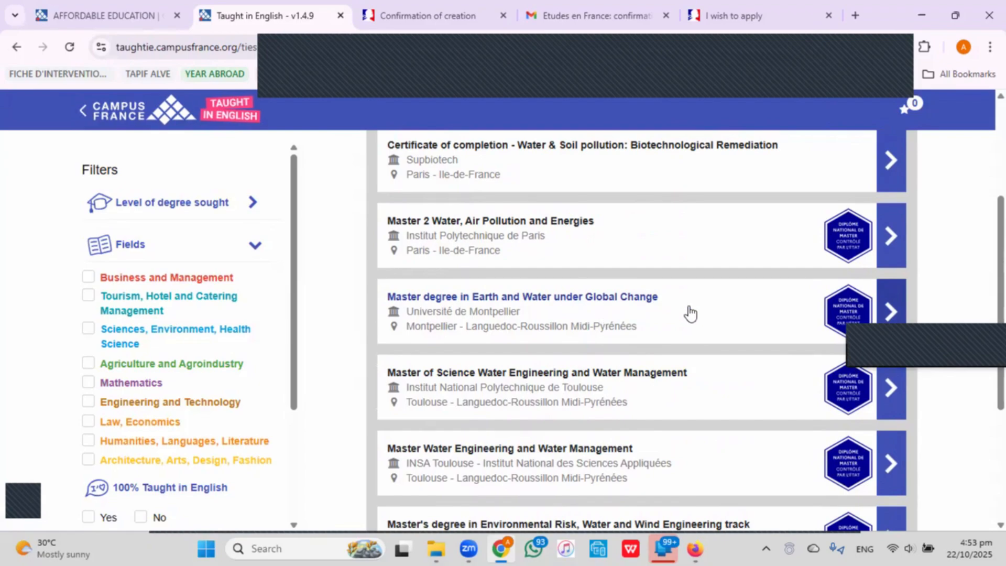
scroll(177, 309, "down", 3)
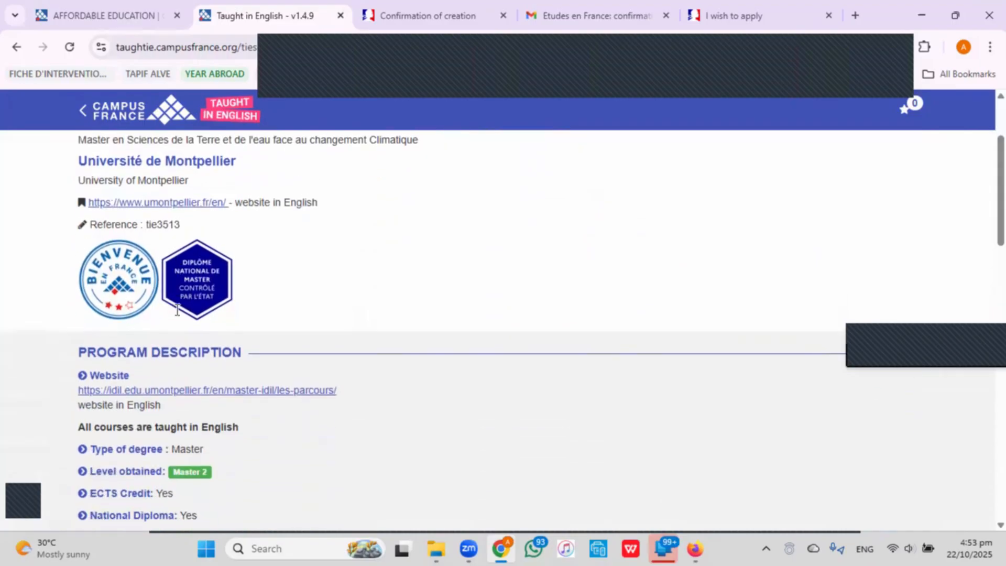
scroll(177, 309, "down", 2)
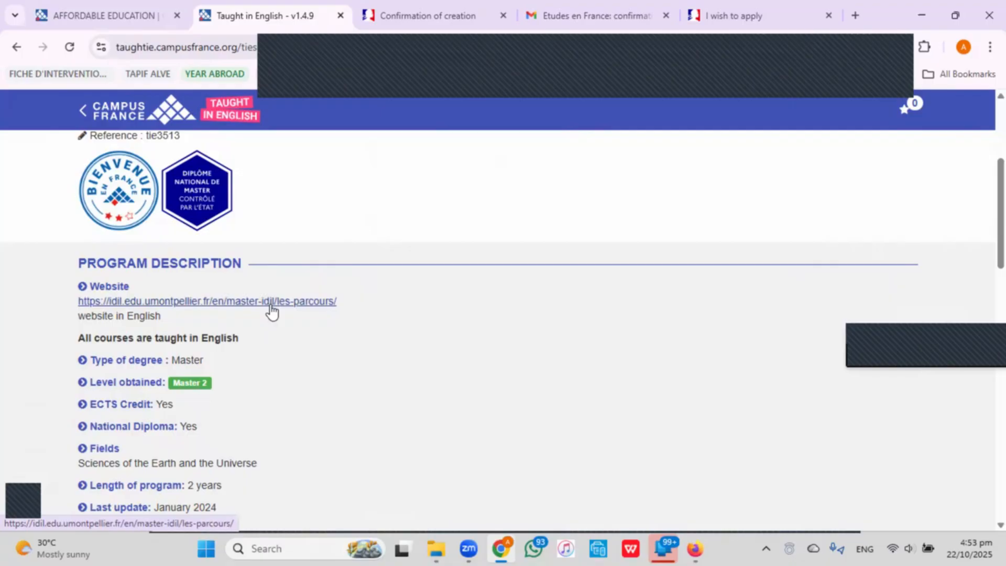
scroll(271, 310, "down", 5)
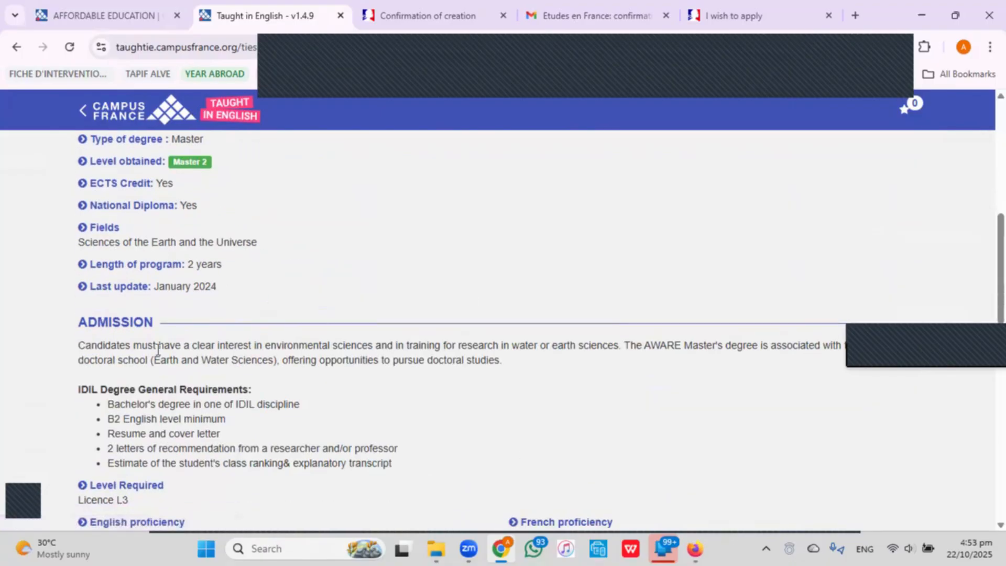
scroll(159, 351, "down", 3)
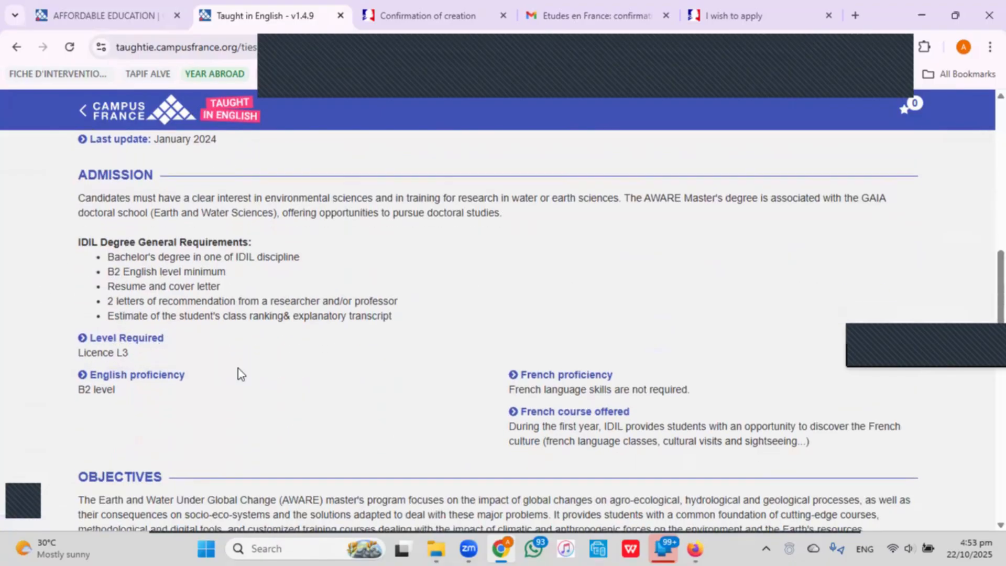
scroll(281, 371, "down", 4)
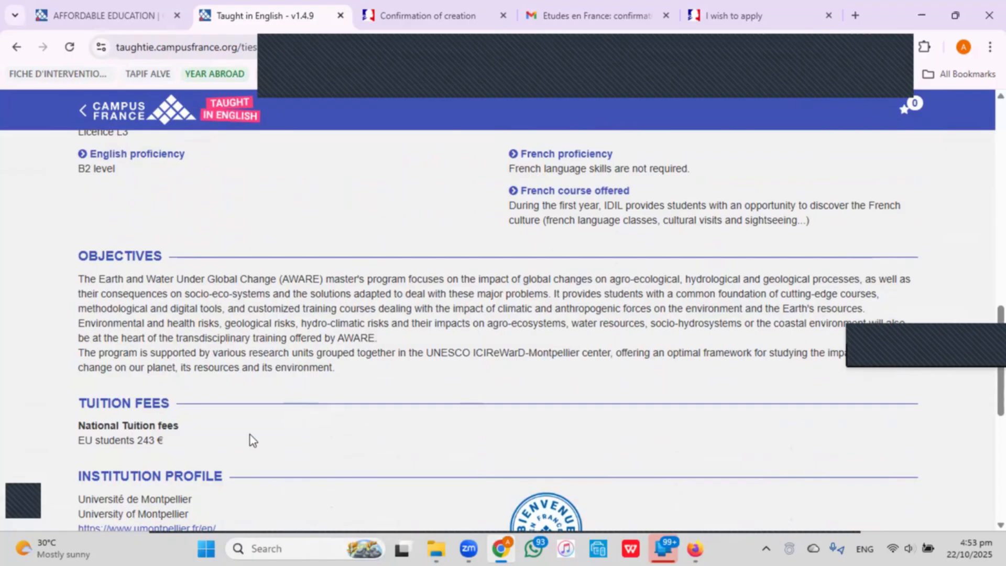
scroll(631, 372, "up", 5)
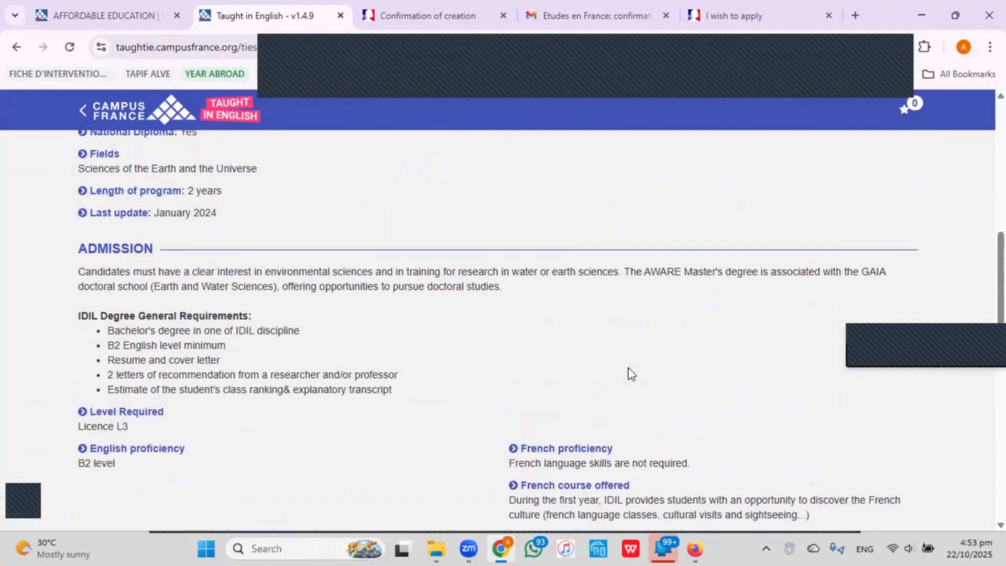
scroll(628, 375, "up", 4)
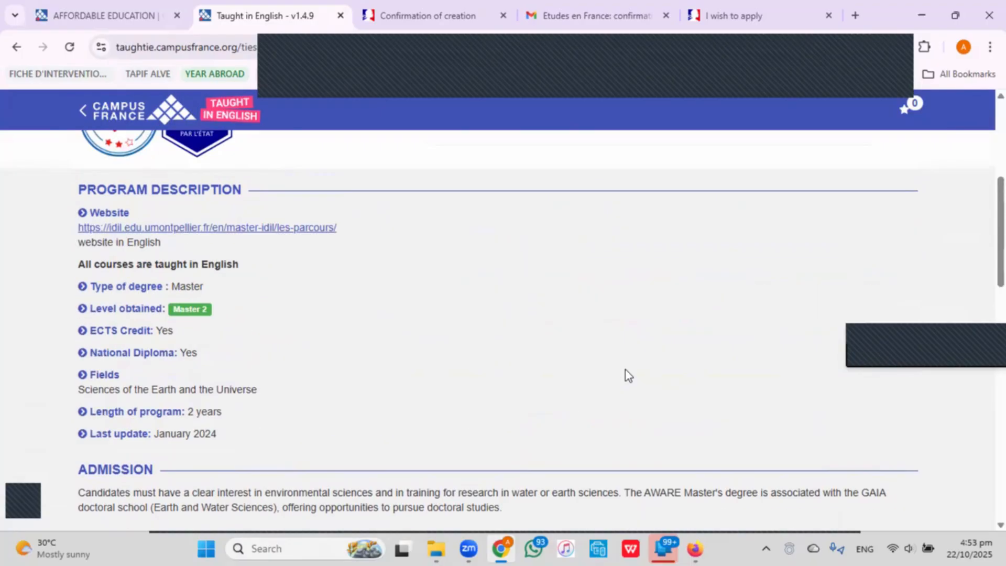
right_click(215, 232)
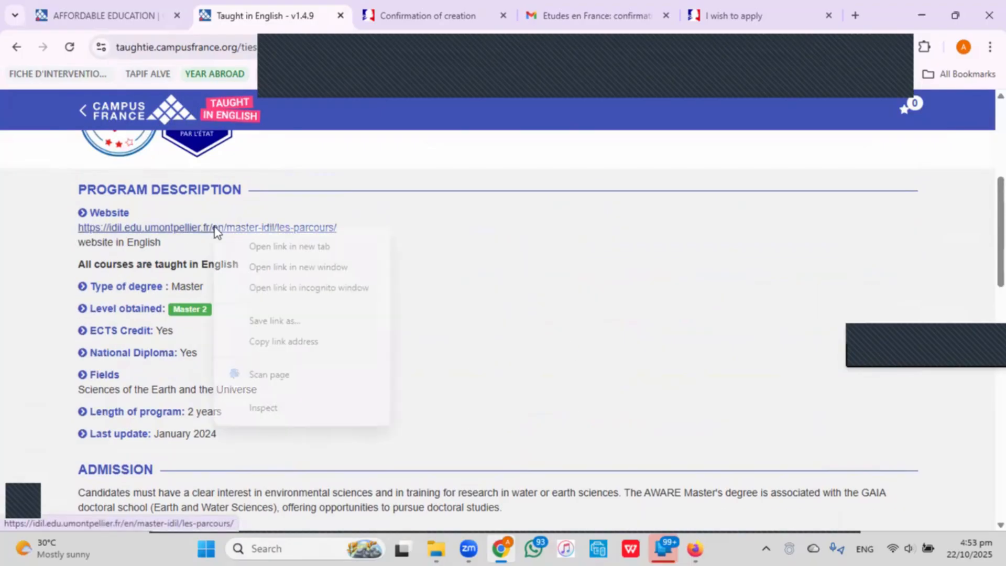
left_click(269, 247)
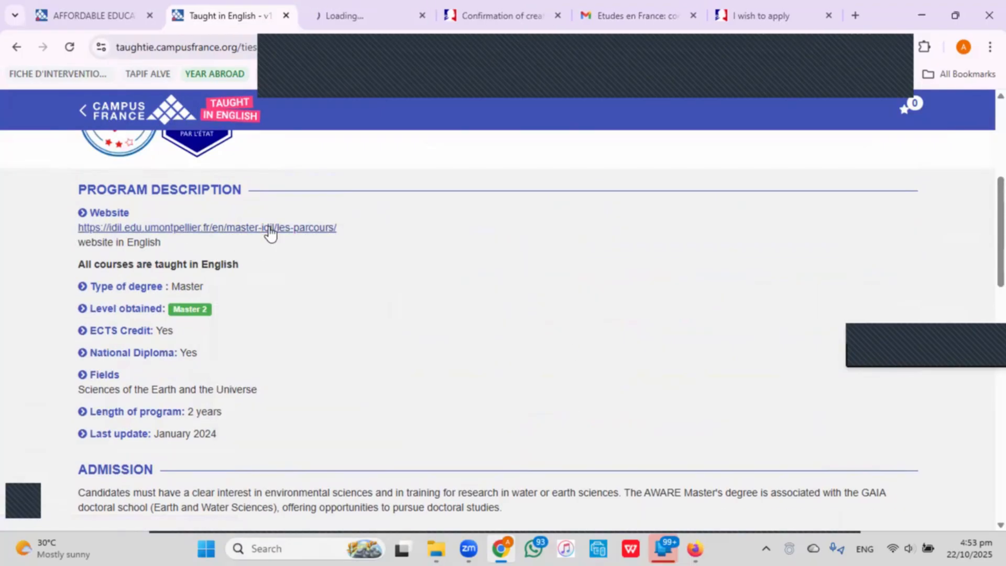
left_click(339, 15)
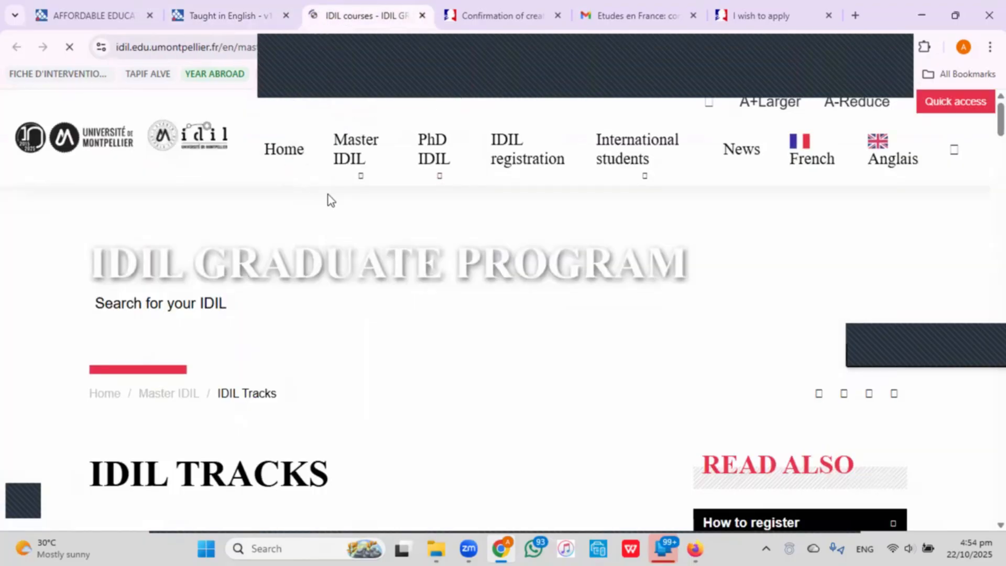
scroll(344, 351, "down", 5)
scroll(344, 349, "down", 10)
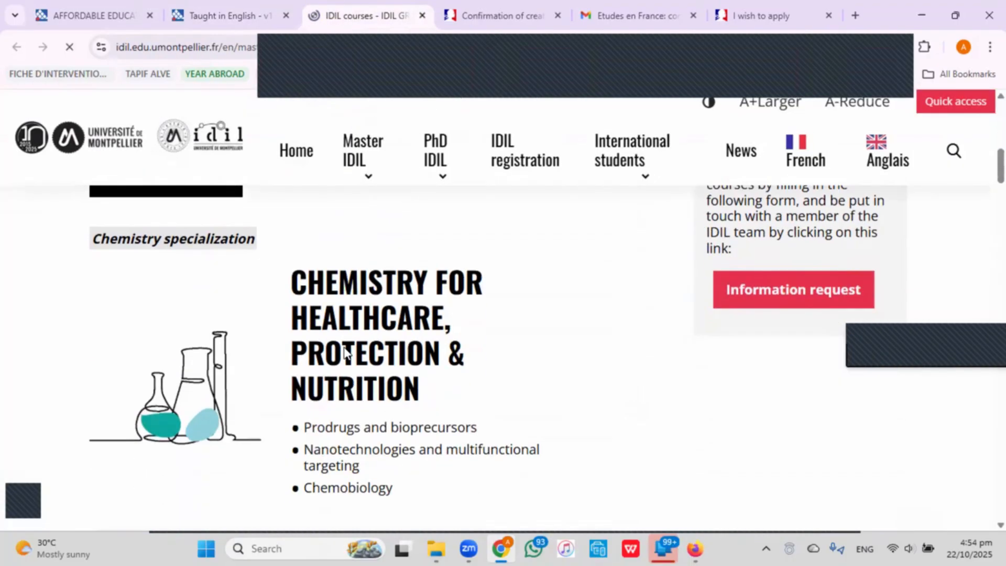
scroll(344, 350, "down", 7)
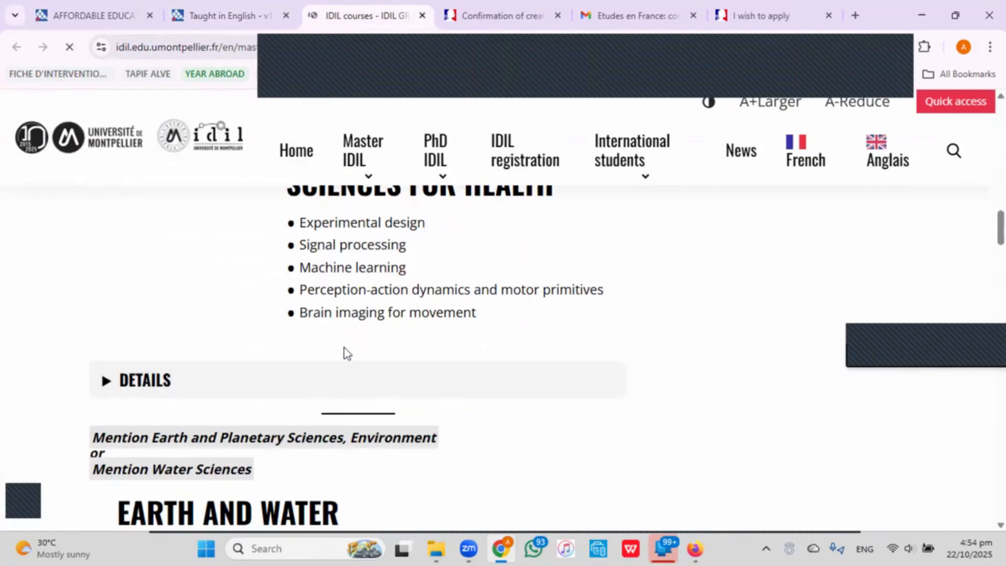
scroll(344, 351, "down", 2)
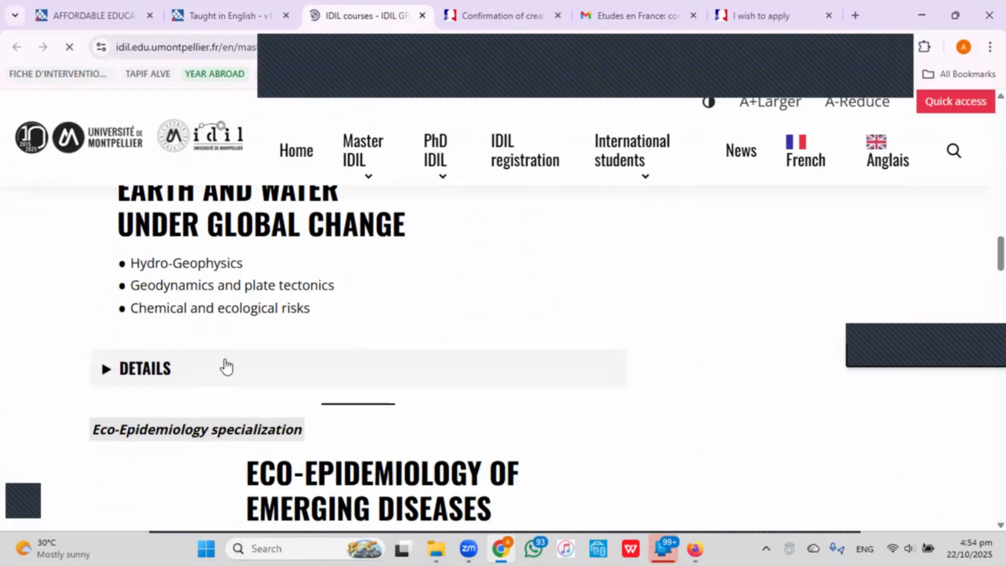
scroll(314, 366, "down", 5)
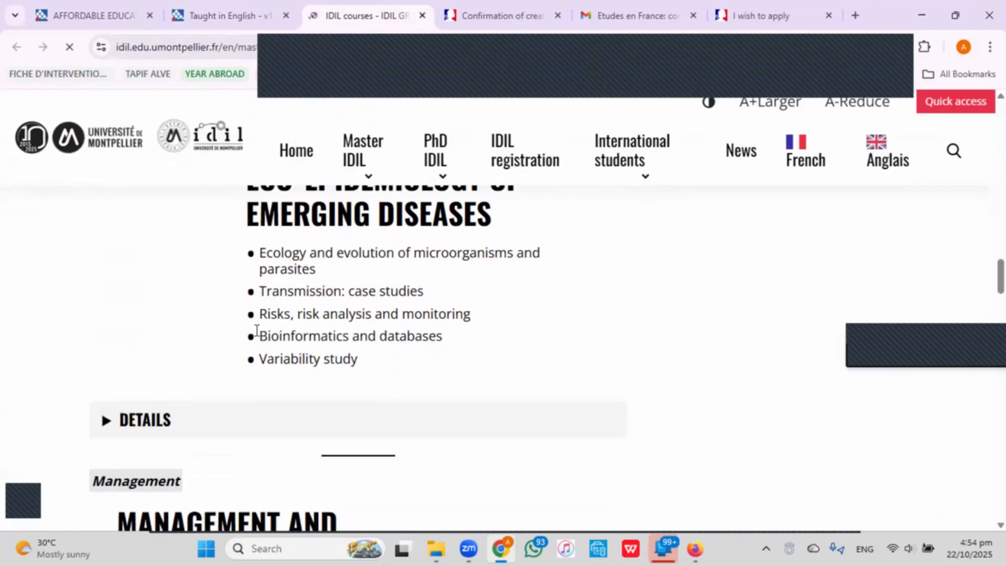
Return to the water search results, then switch back to the Études en France 'I am applying' page.
left_click(246, 12)
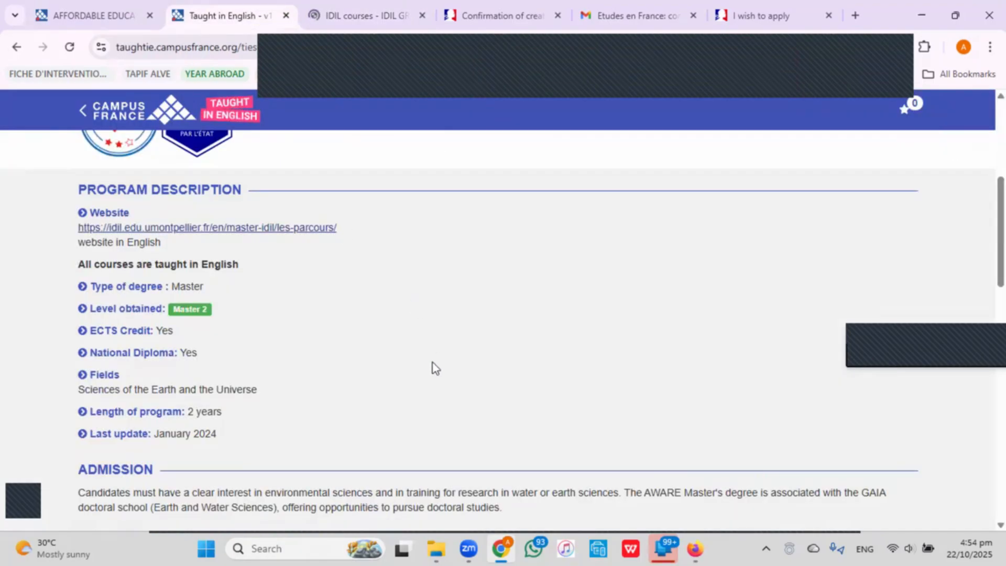
scroll(433, 362, "up", 5)
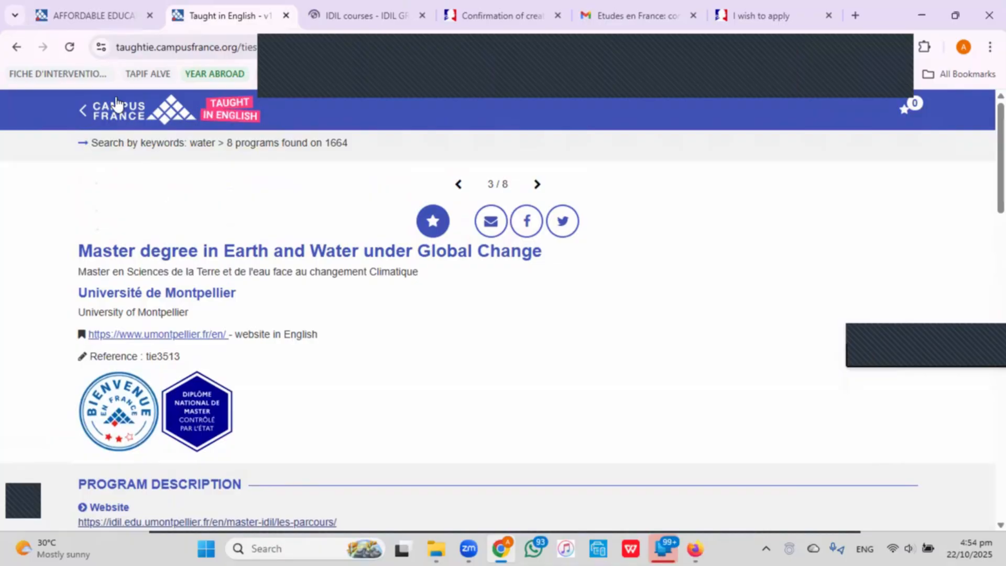
left_click(133, 159)
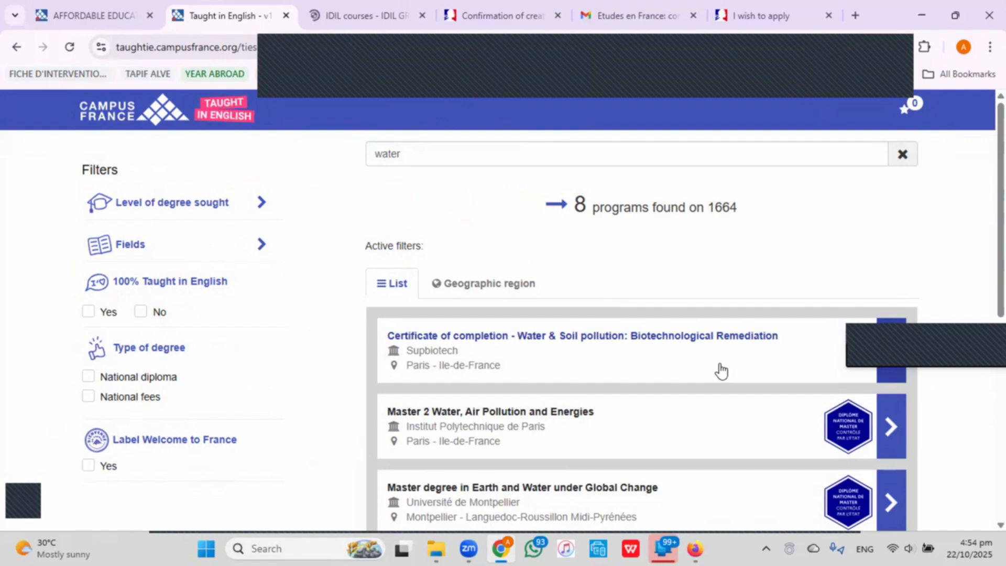
left_click(461, 16)
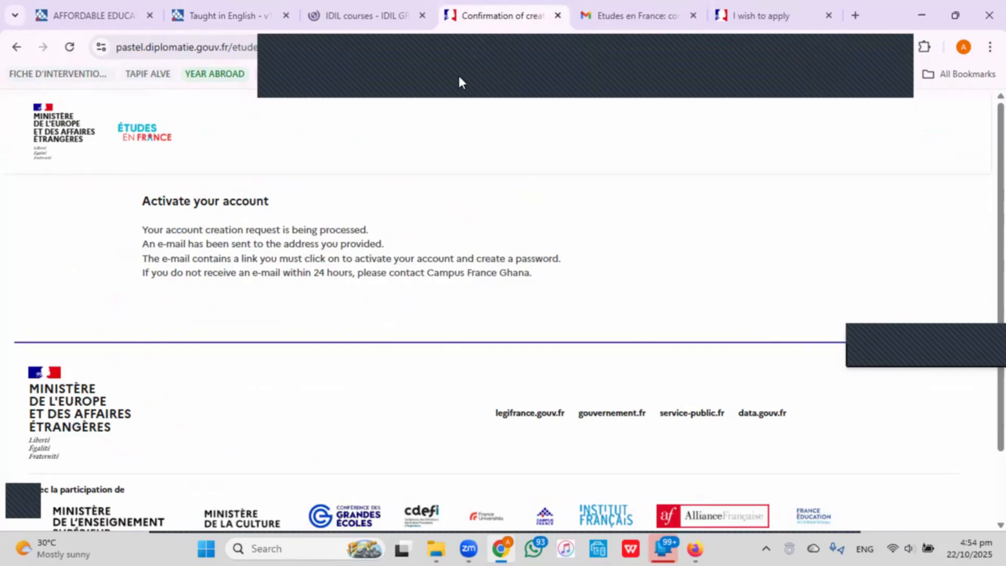
left_click(749, 14)
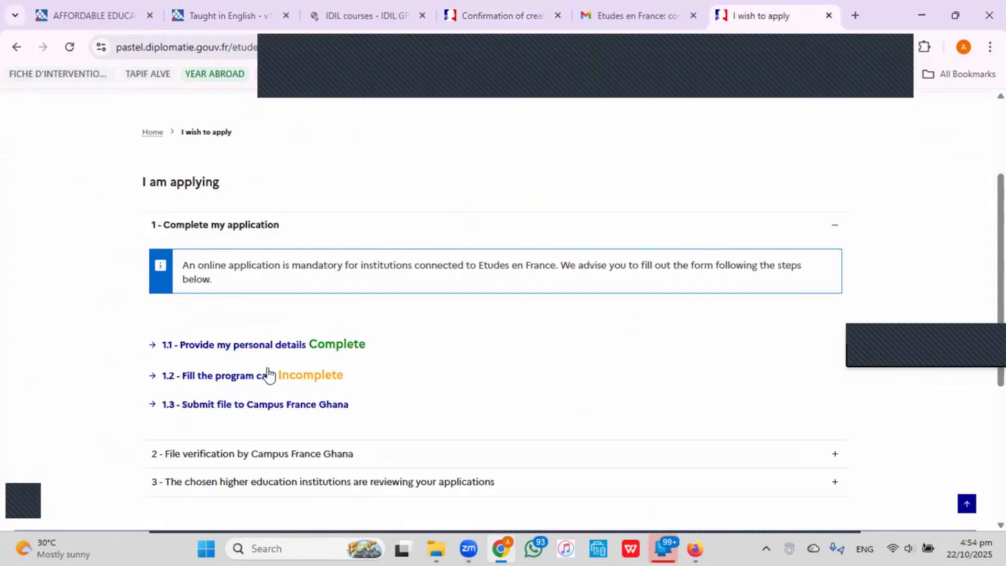
Open step 1.2 Fill the program cart and start adding a program to the empty cart.
left_click(228, 376)
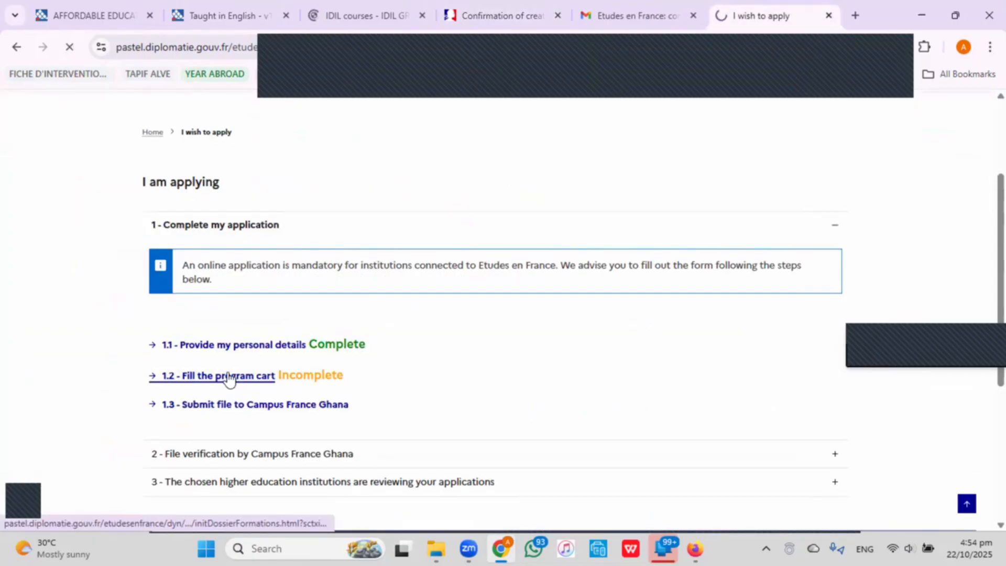
scroll(327, 350, "down", 3)
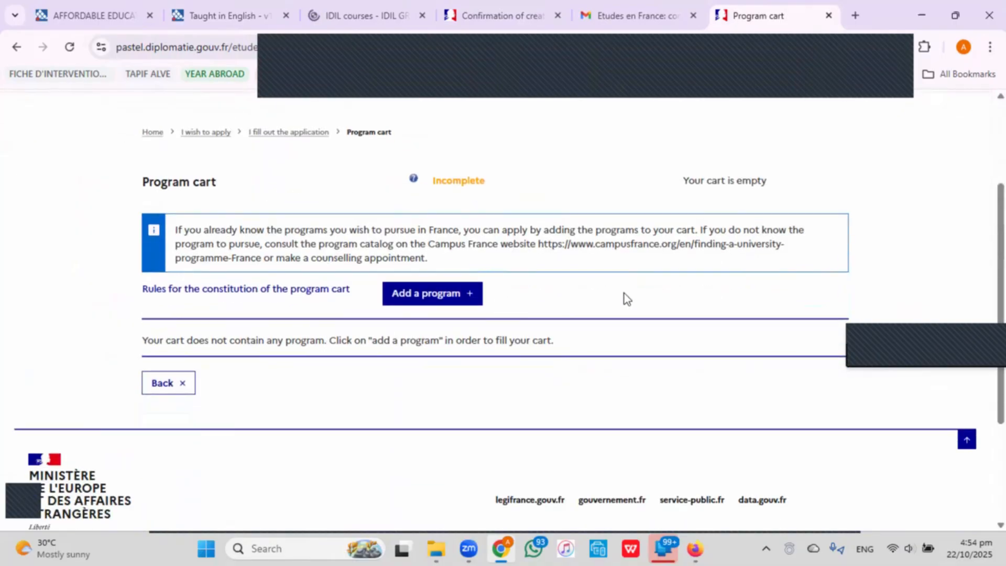
left_click(225, 17)
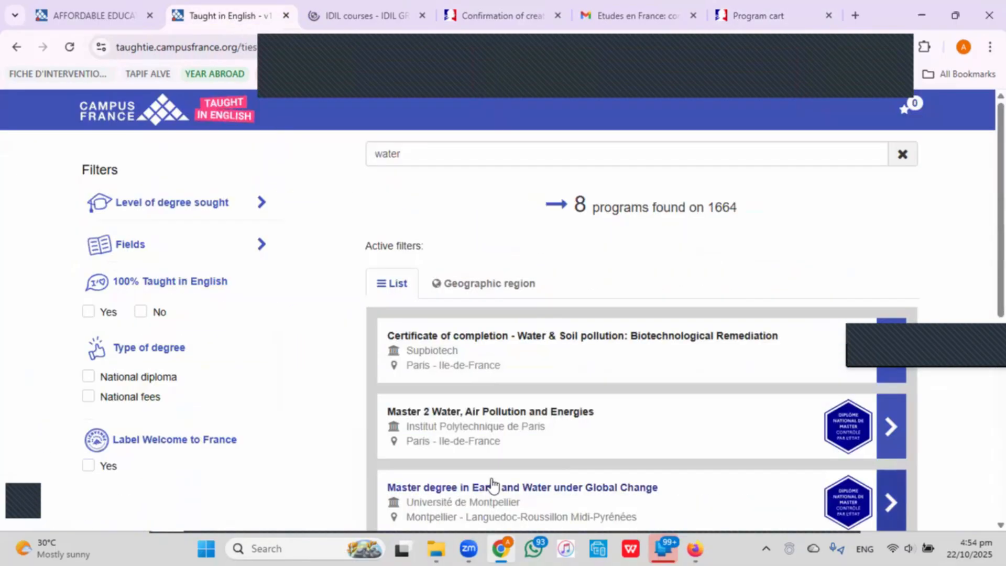
left_click(733, 6)
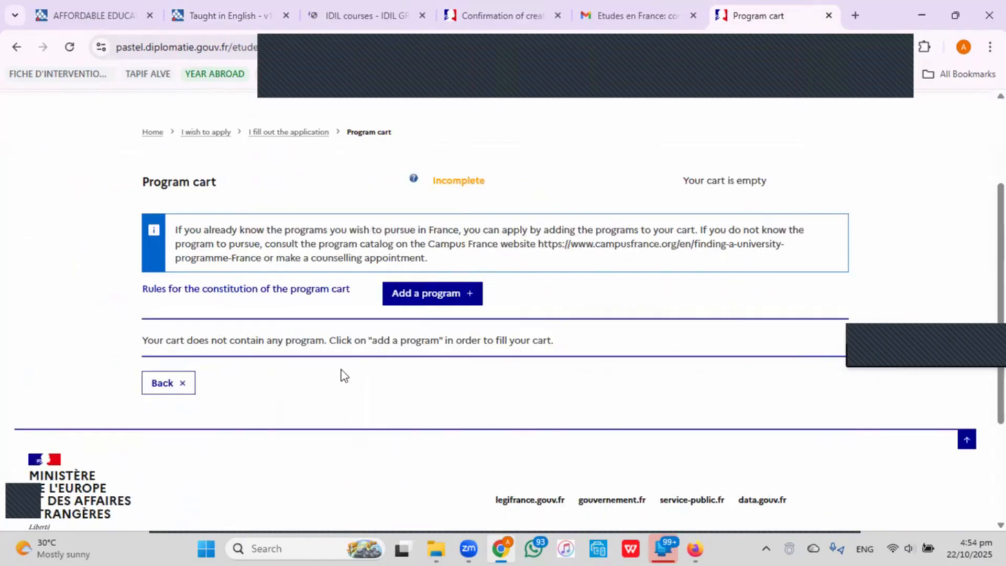
left_click(437, 308)
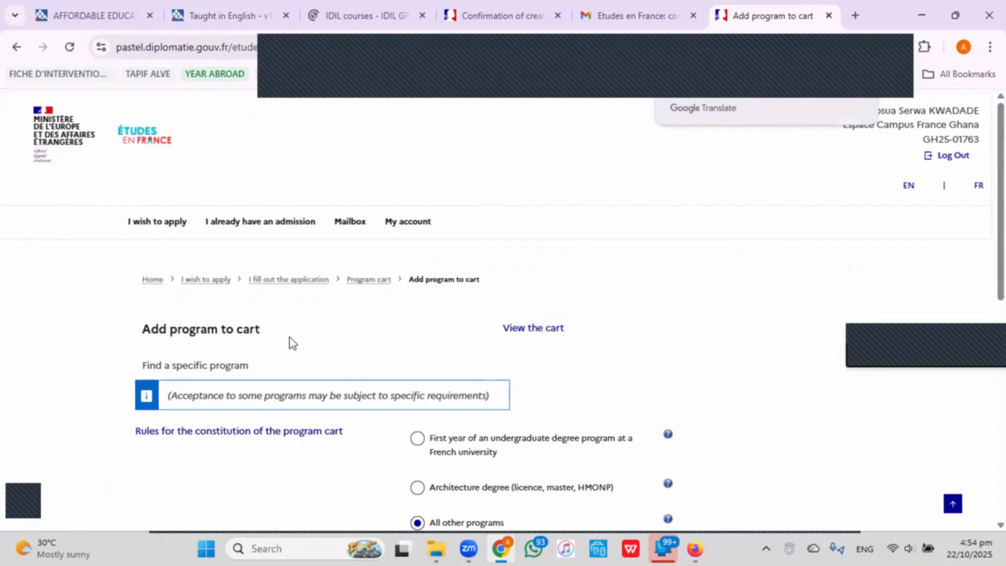
Enter 'water engineering, toulouse' in the Program search field under All other programs.
scroll(290, 338, "down", 3)
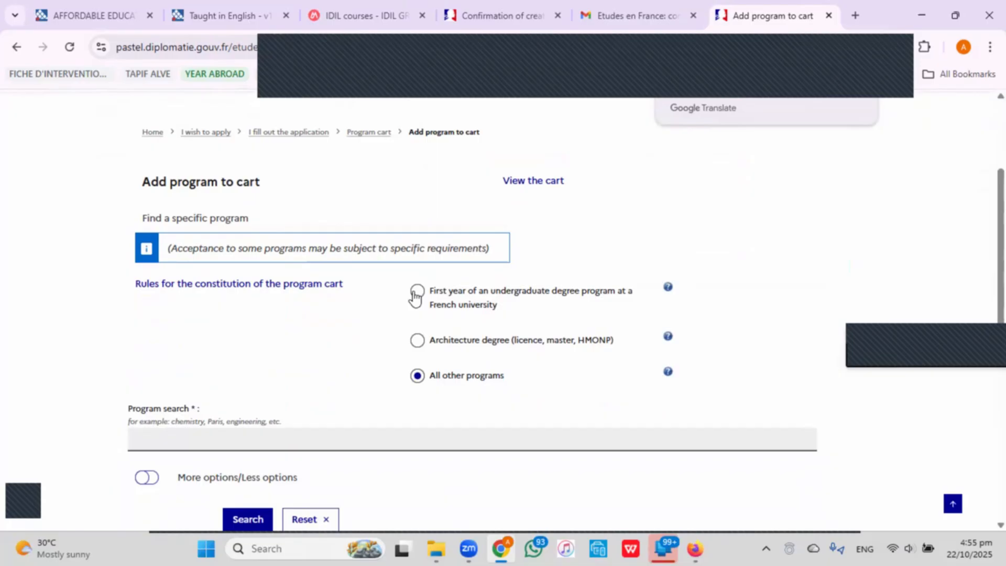
scroll(416, 314, "down", 3)
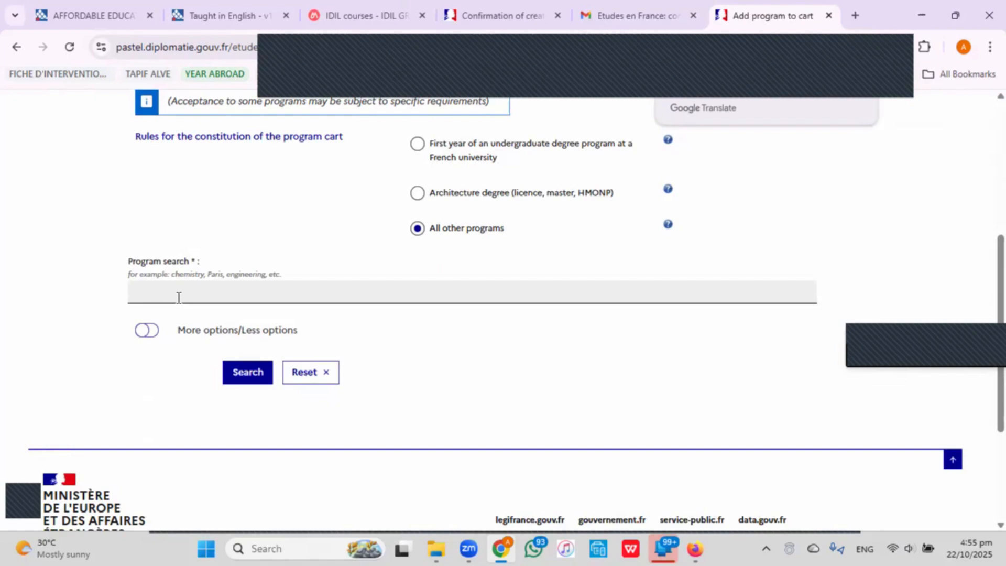
left_click(197, 17)
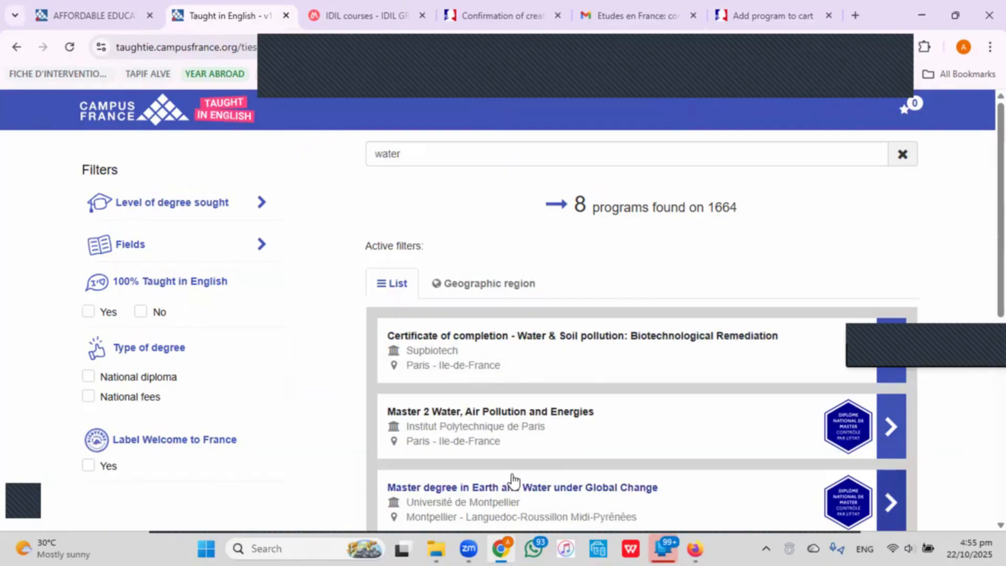
left_click(772, 16)
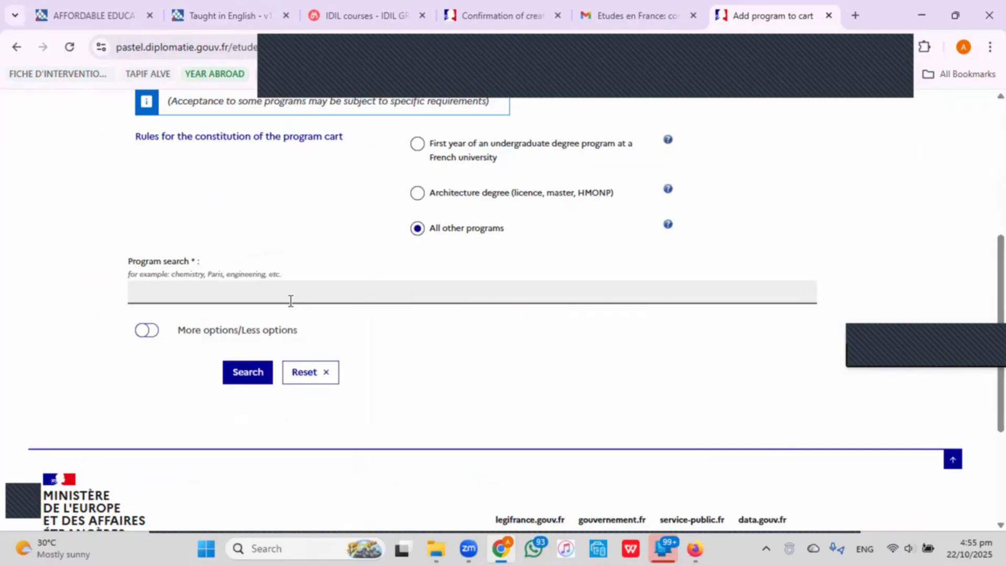
left_click(301, 287)
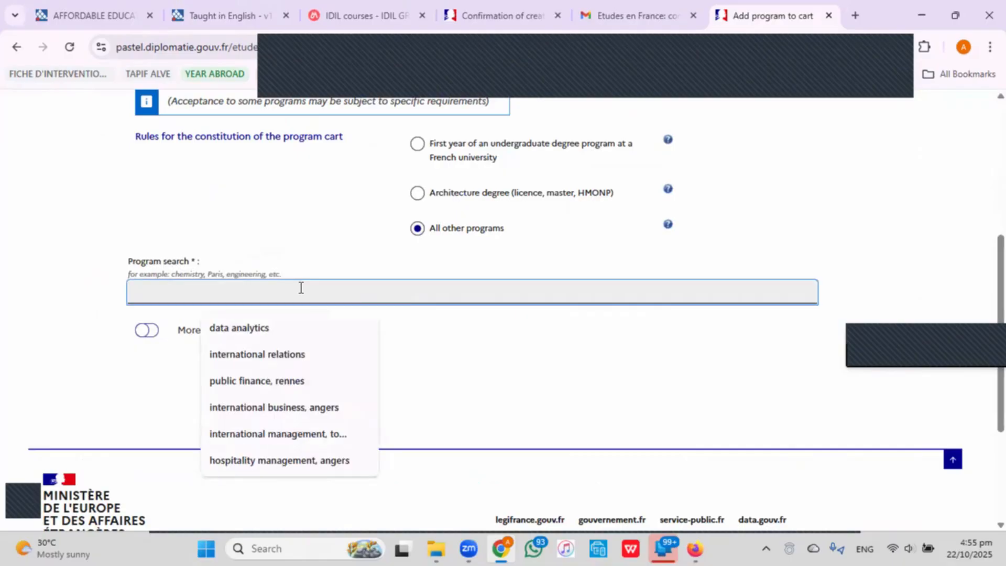
type("wat")
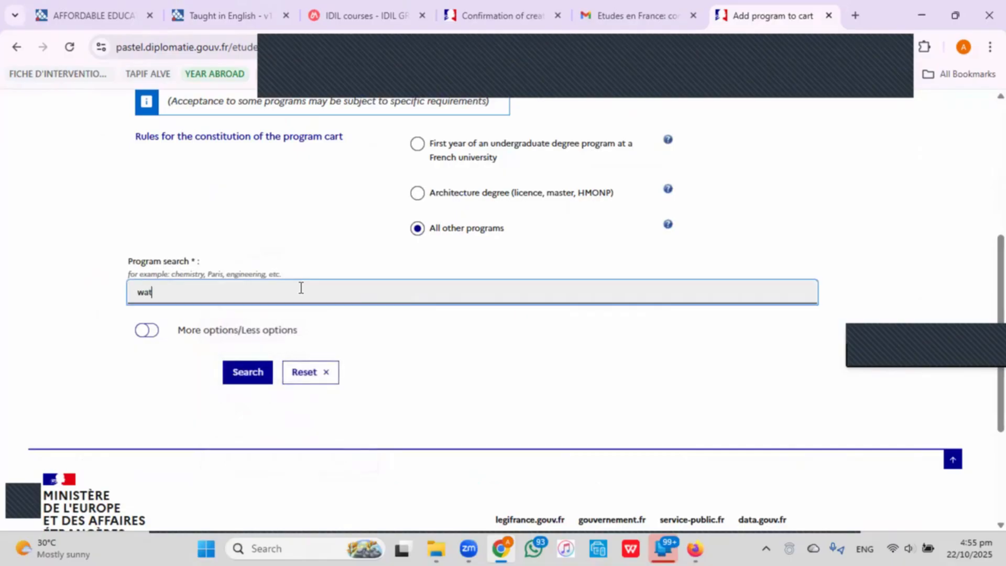
type("er engineering, toulouse")
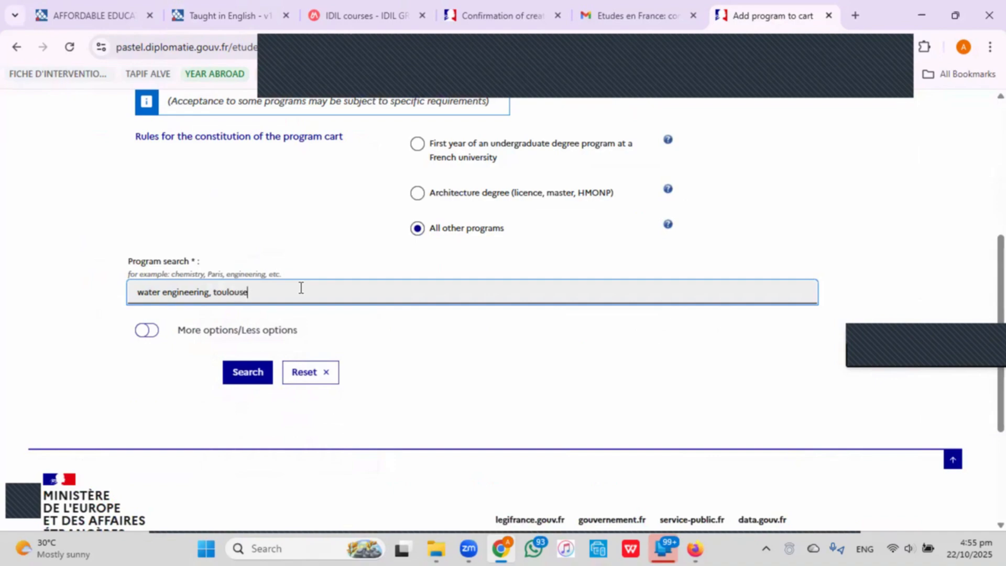
Submit the search and expand Général > Master indifférencié to reveal the Water Engineering master.
key("Return")
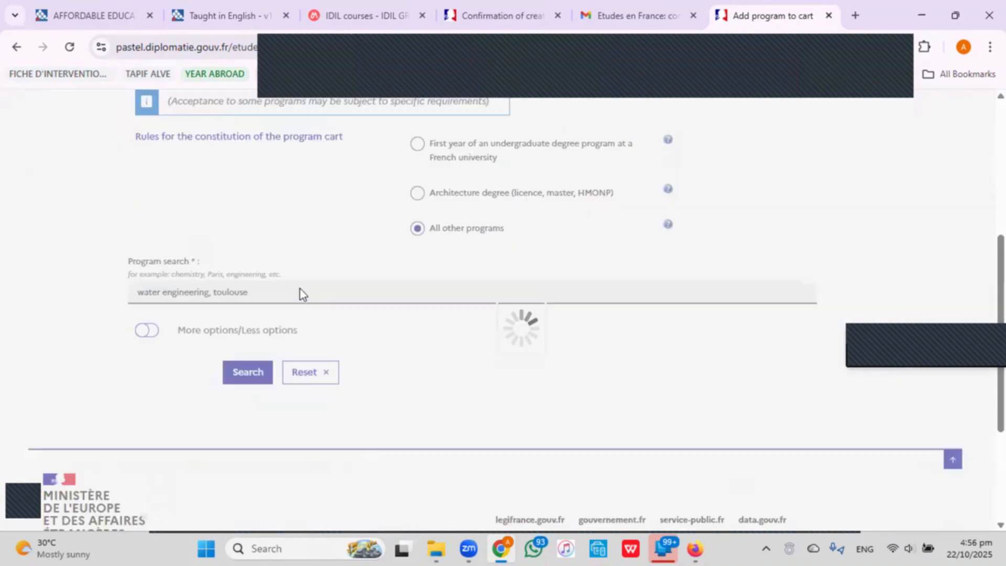
scroll(301, 290, "down", 6)
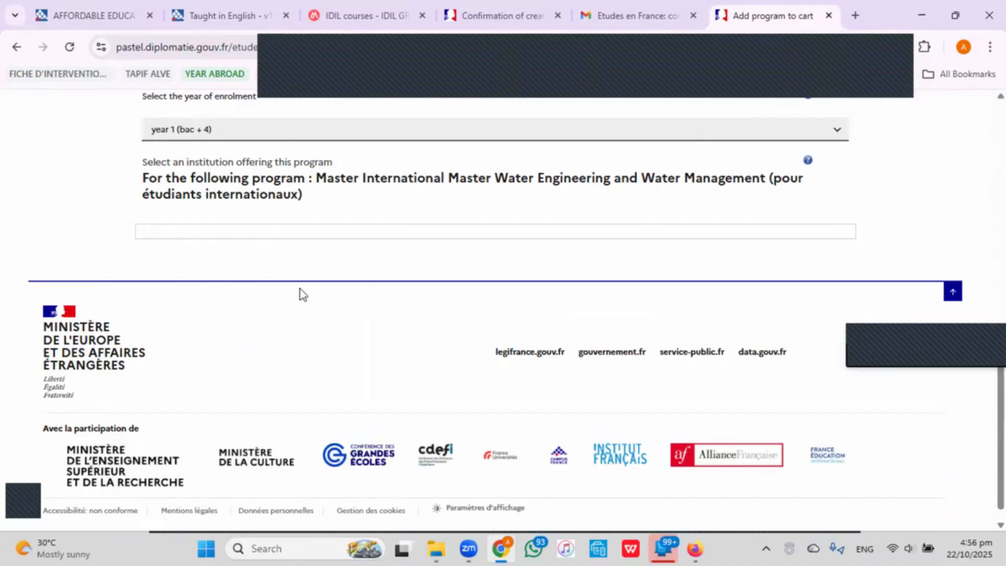
scroll(306, 296, "up", 4)
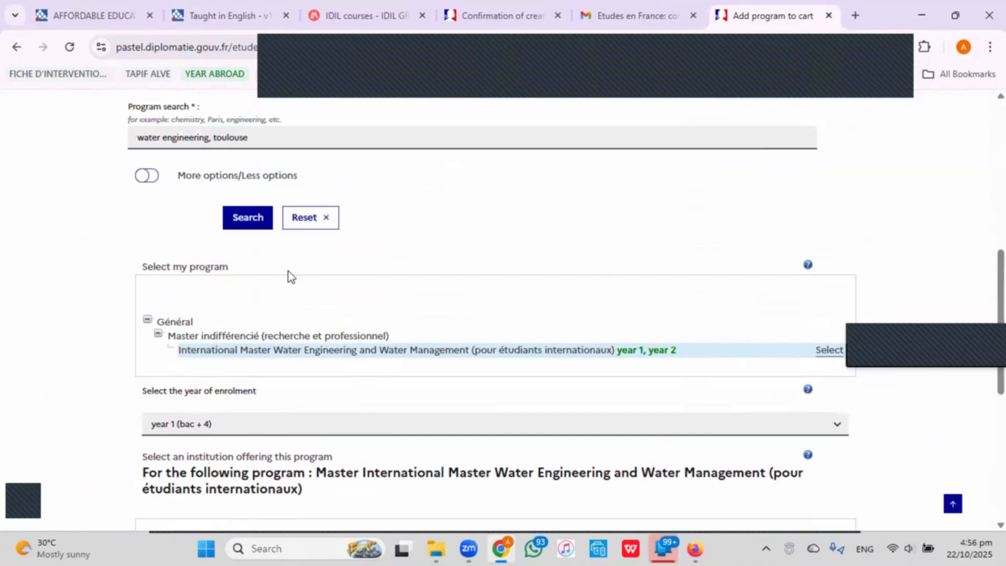
left_click(158, 334)
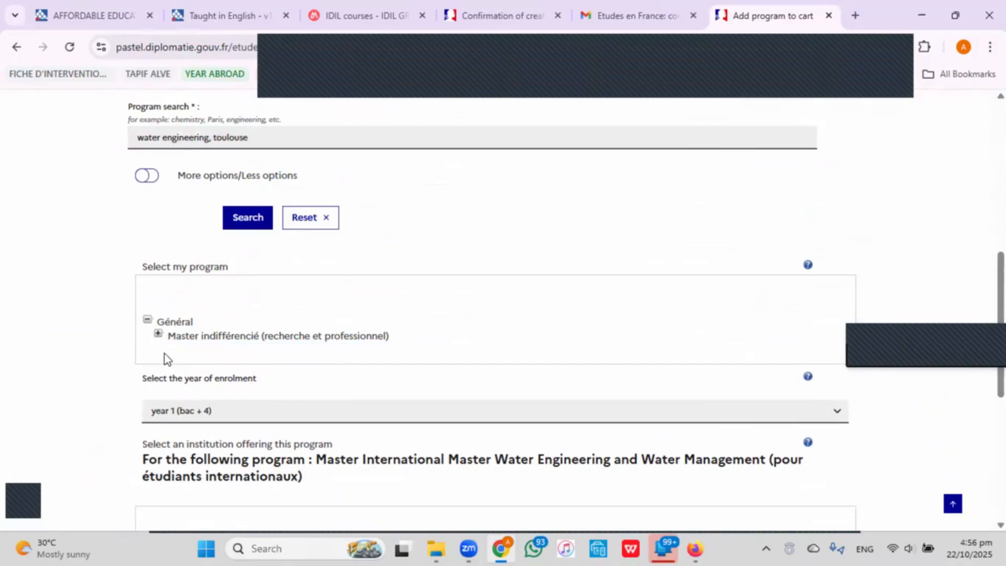
left_click(147, 319)
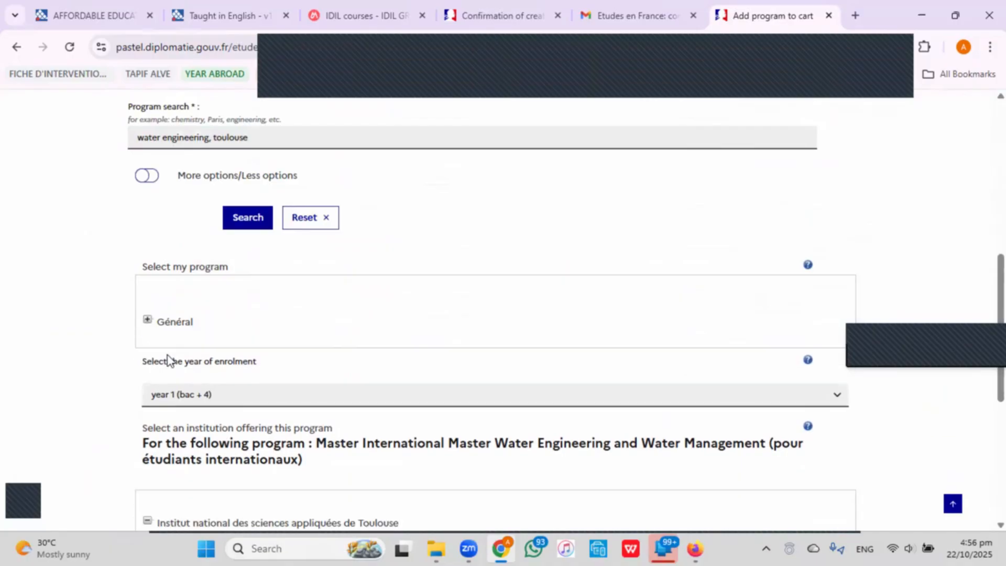
left_click(147, 319)
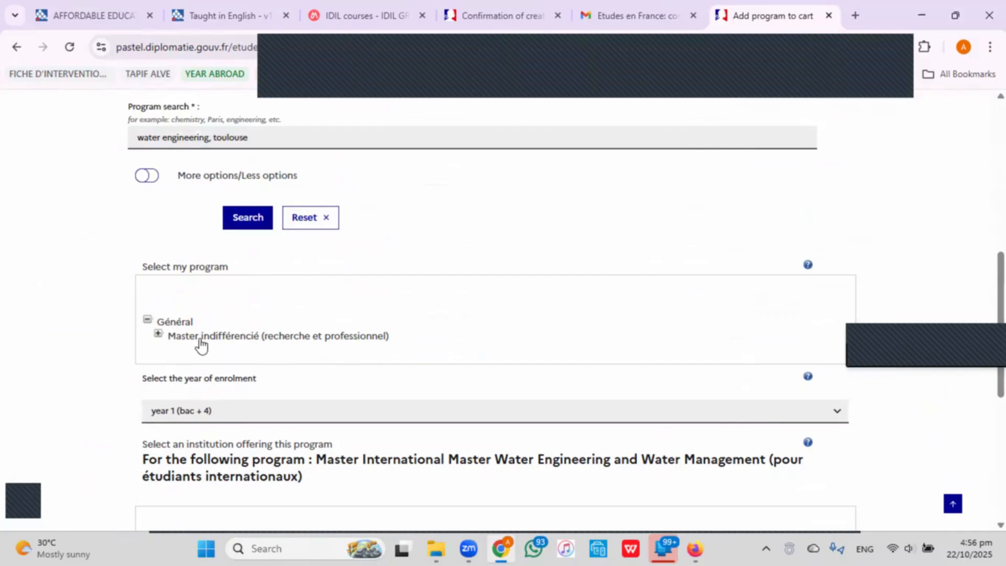
left_click(158, 334)
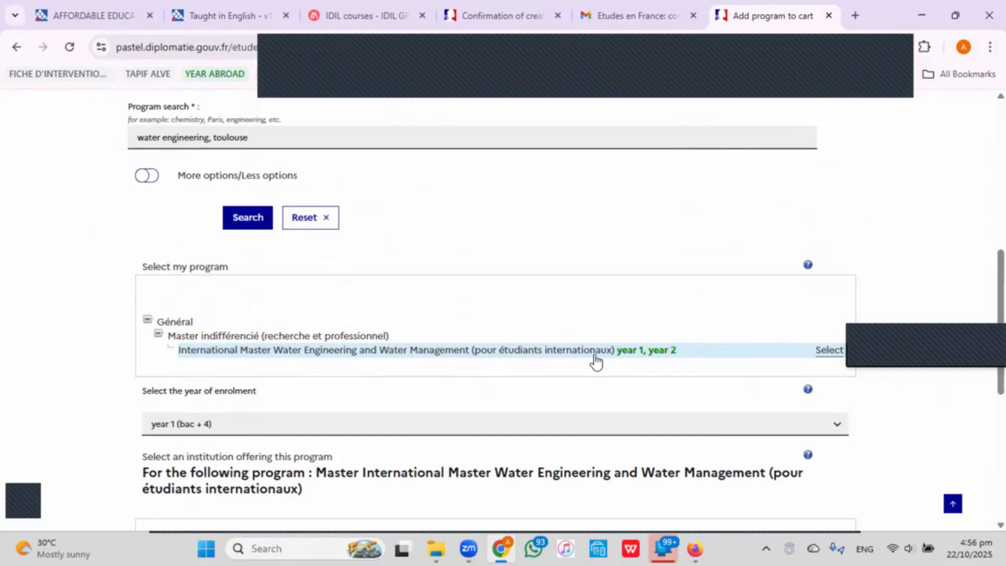
scroll(576, 354, "down", 5)
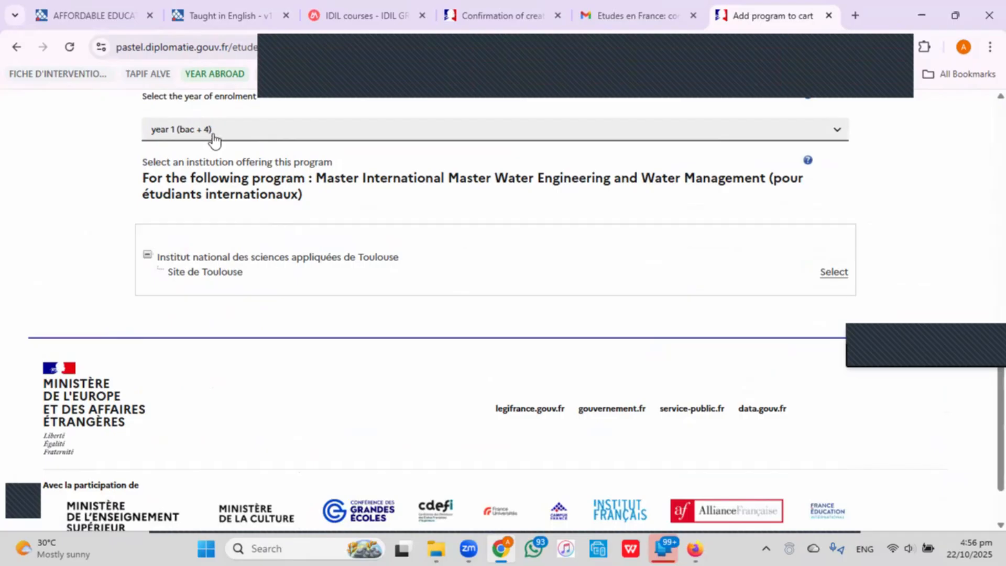
scroll(274, 281, "up", 3)
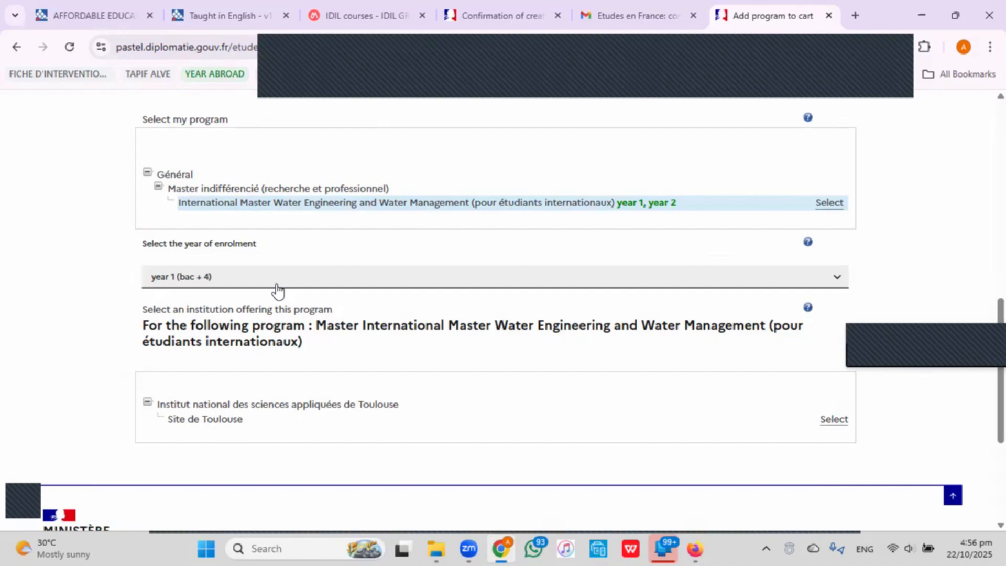
Set enrolment to year 2 (bac + 5) and select INSA Toulouse's Site de Toulouse.
left_click(278, 277)
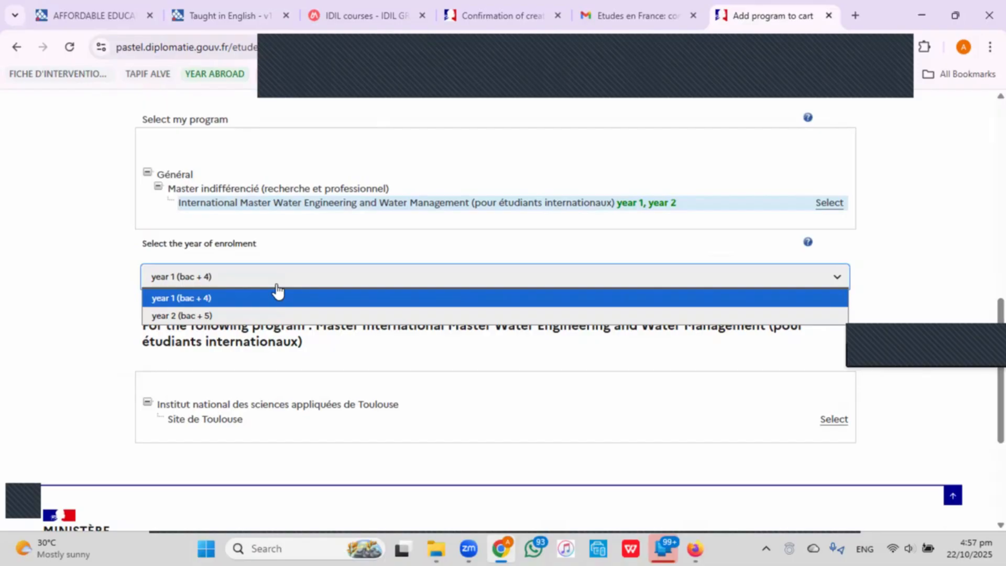
left_click(267, 314)
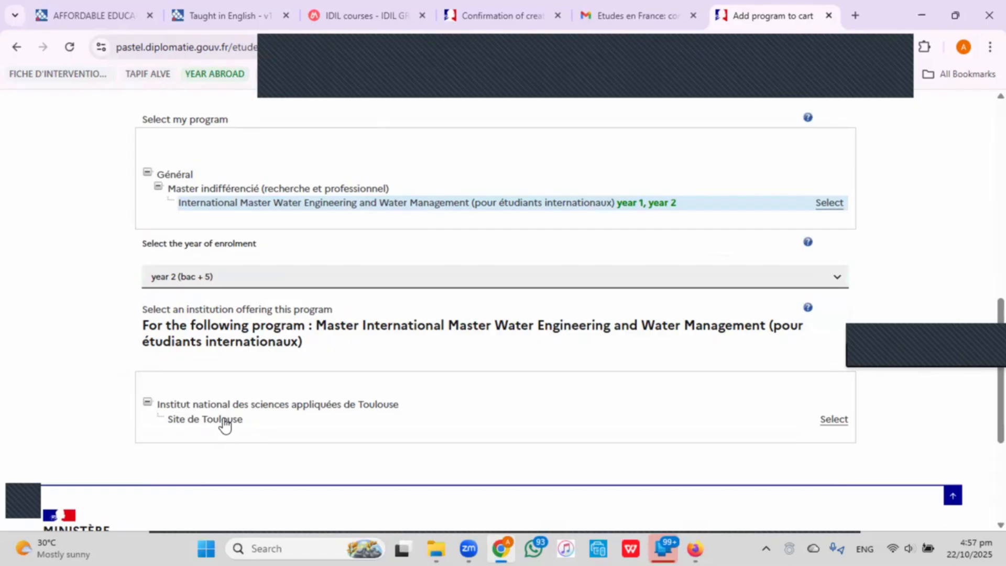
left_click(225, 419)
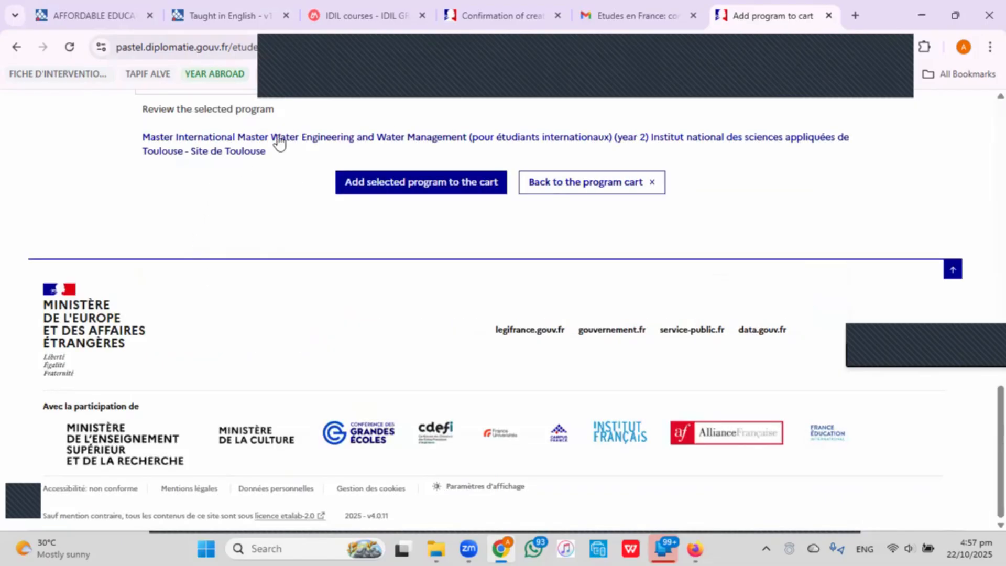
scroll(248, 163, "up", 1)
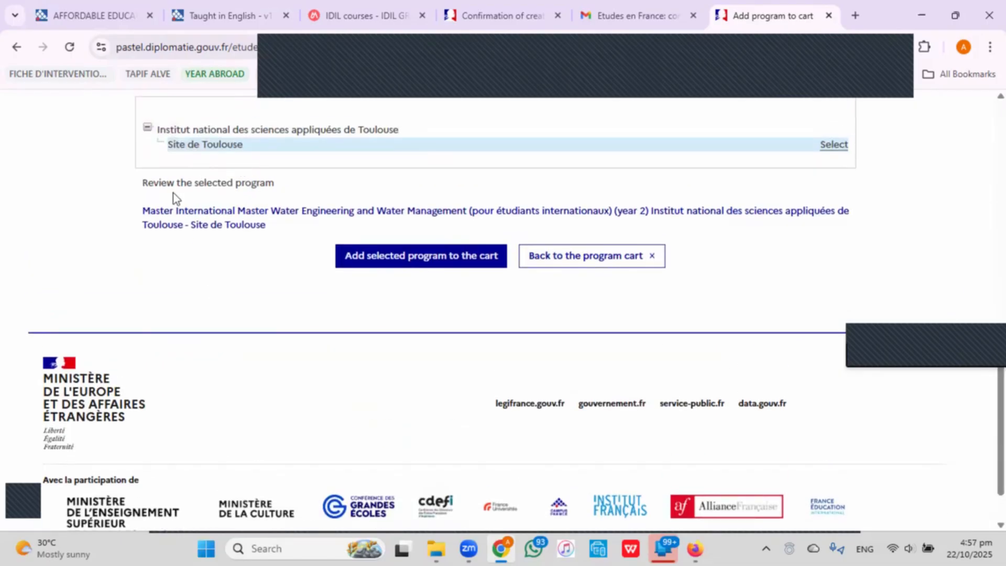
Open the information panel for the INSA Toulouse Water Engineering and Water Management master.
left_click(263, 223)
scroll(263, 220, "down", 3)
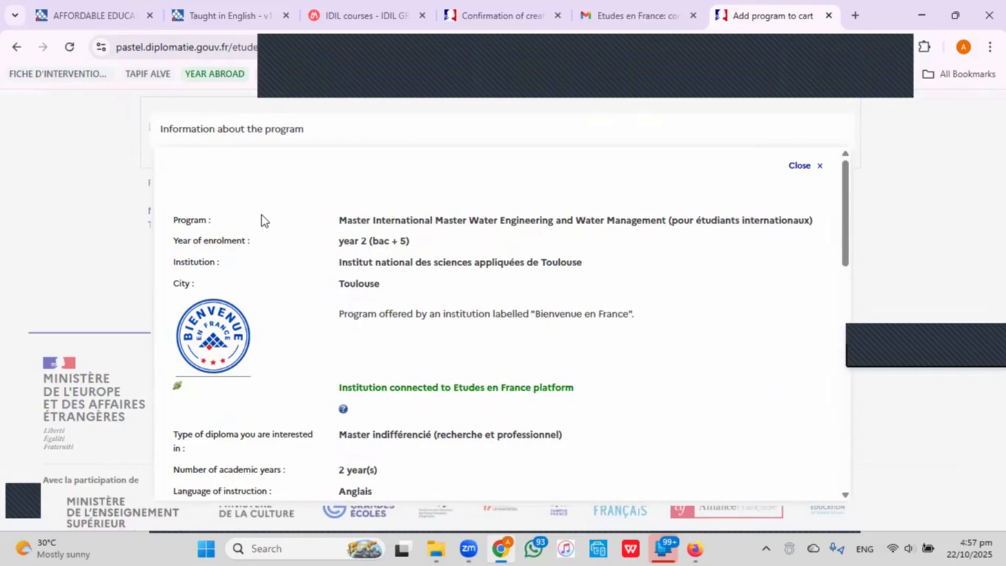
scroll(376, 293, "down", 3)
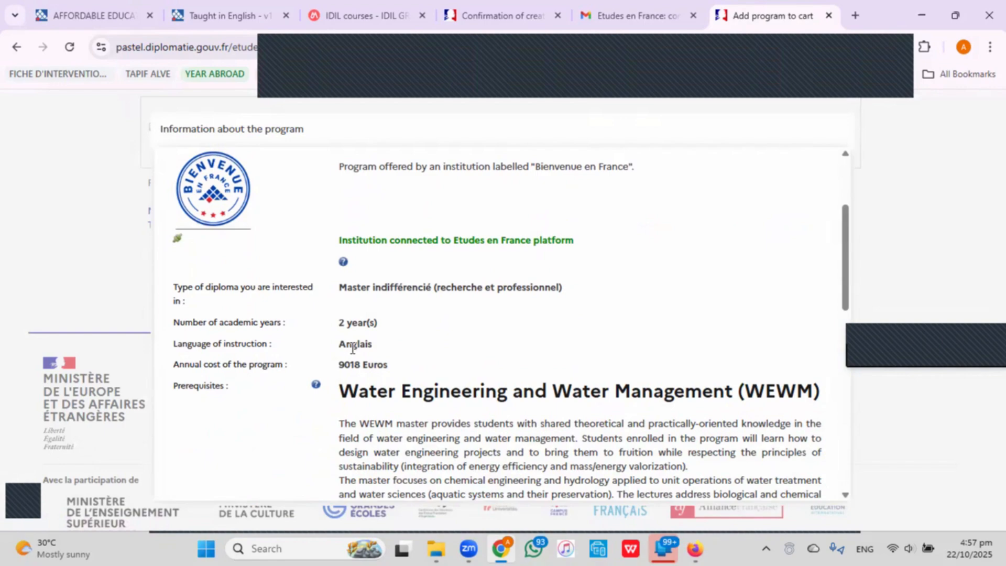
left_click(219, 15)
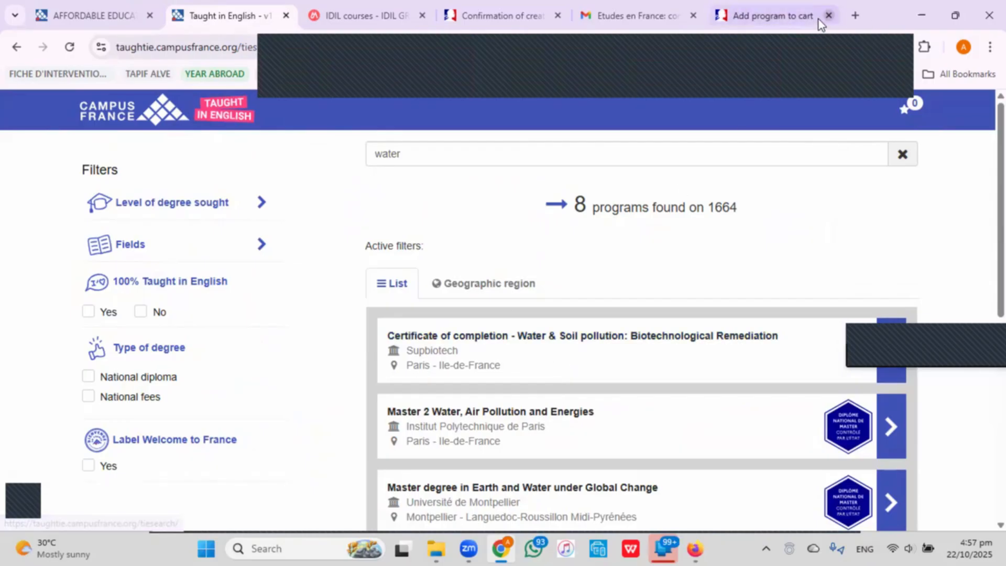
left_click(804, 17)
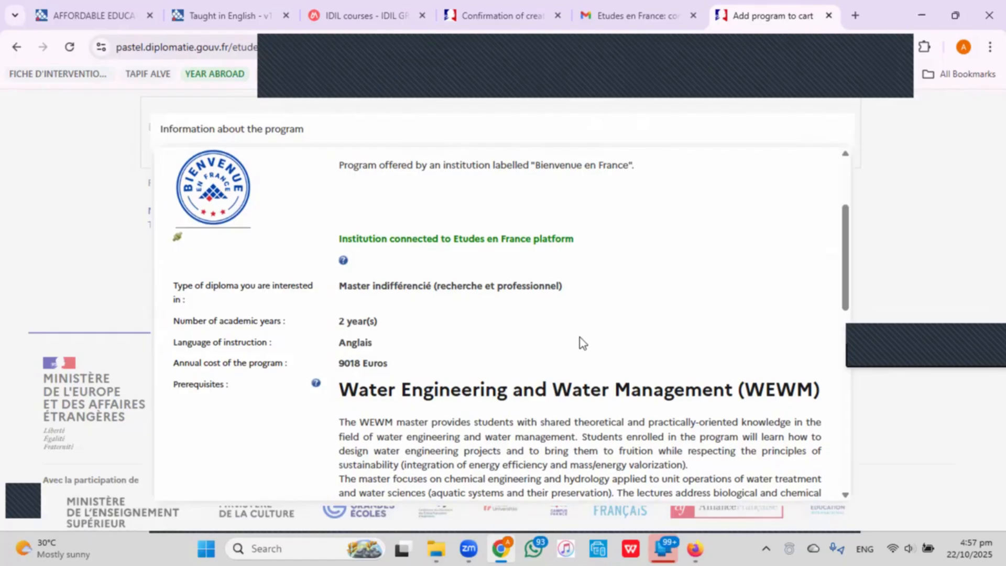
Read through the program details: a 2-year master taught in English.
scroll(580, 337, "down", 3)
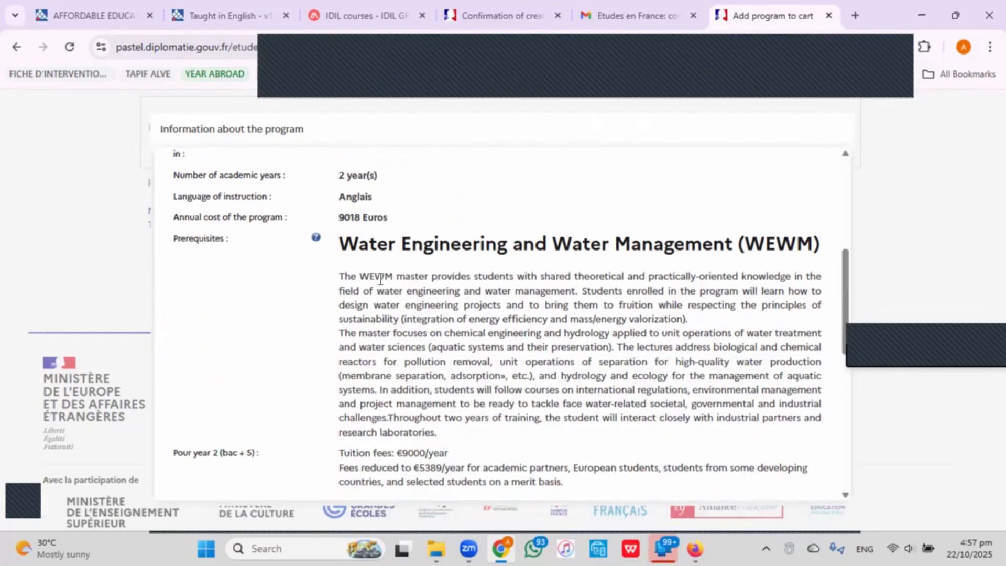
scroll(377, 285, "down", 5)
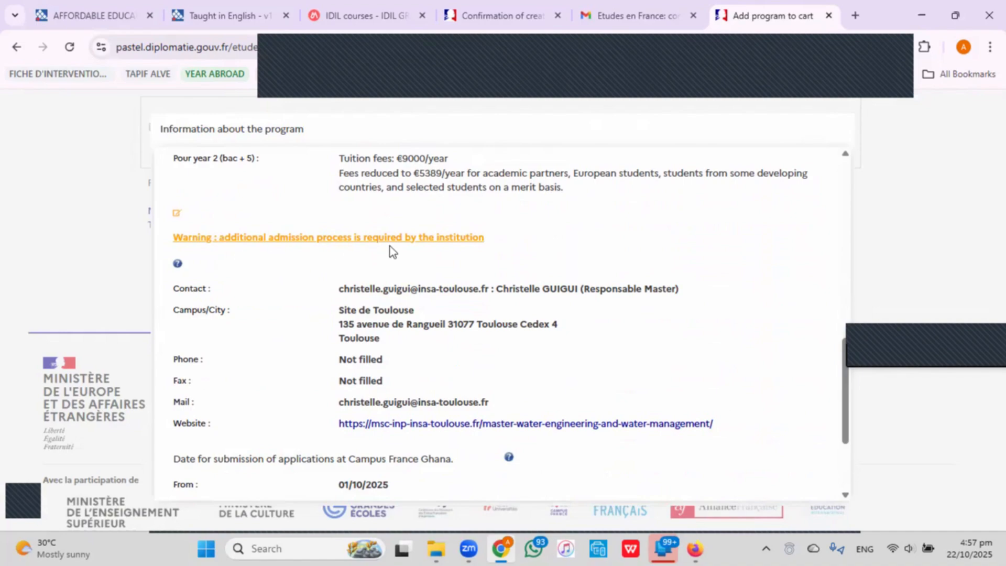
scroll(390, 247, "down", 3)
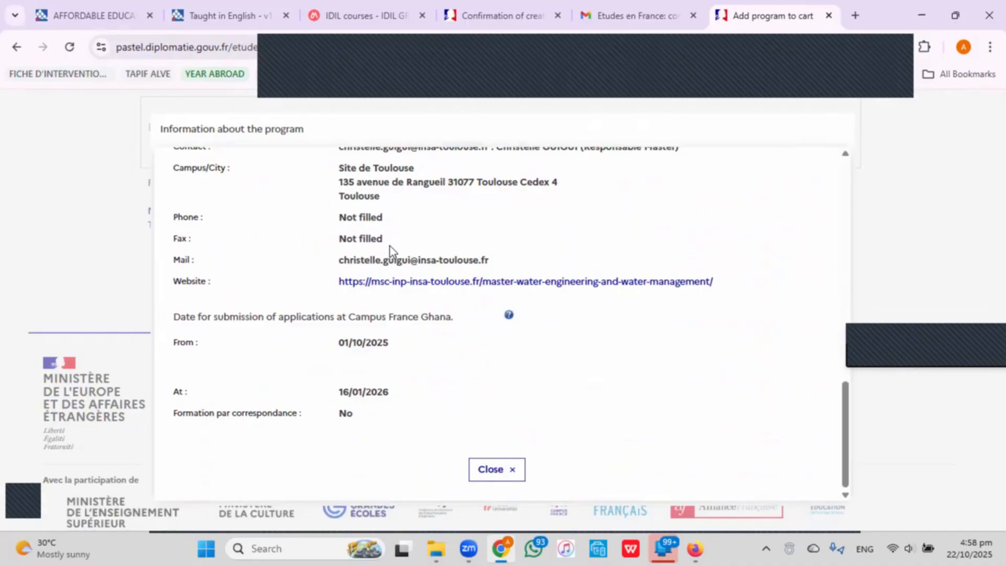
scroll(390, 246, "up", 3)
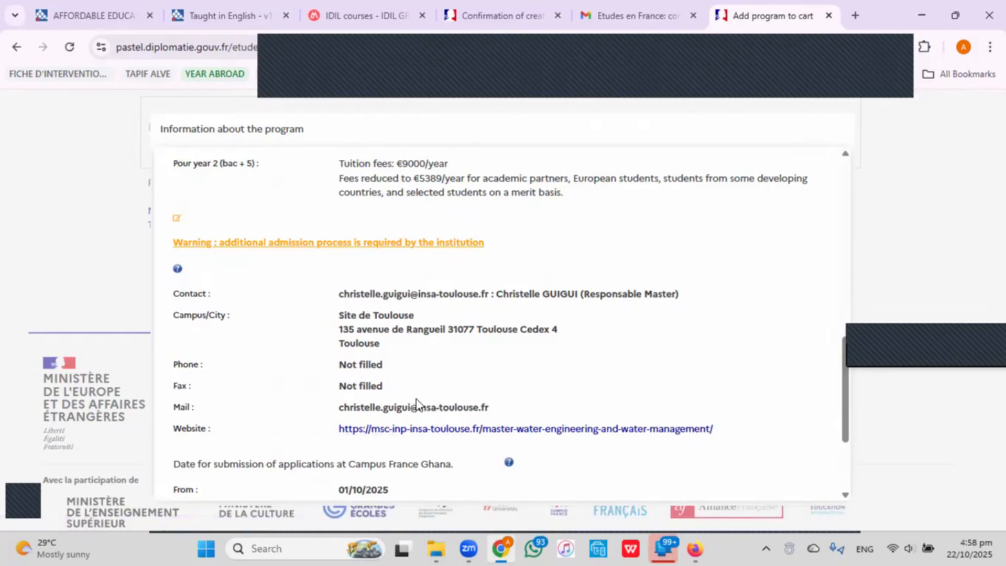
scroll(456, 386, "down", 1)
scroll(456, 385, "down", 2)
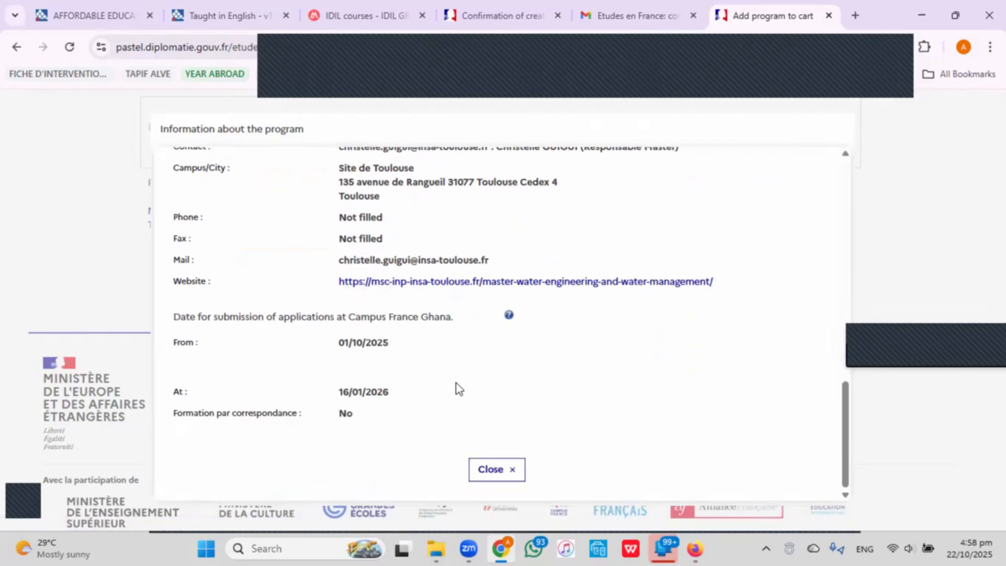
scroll(457, 385, "up", 8)
scroll(456, 387, "up", 1)
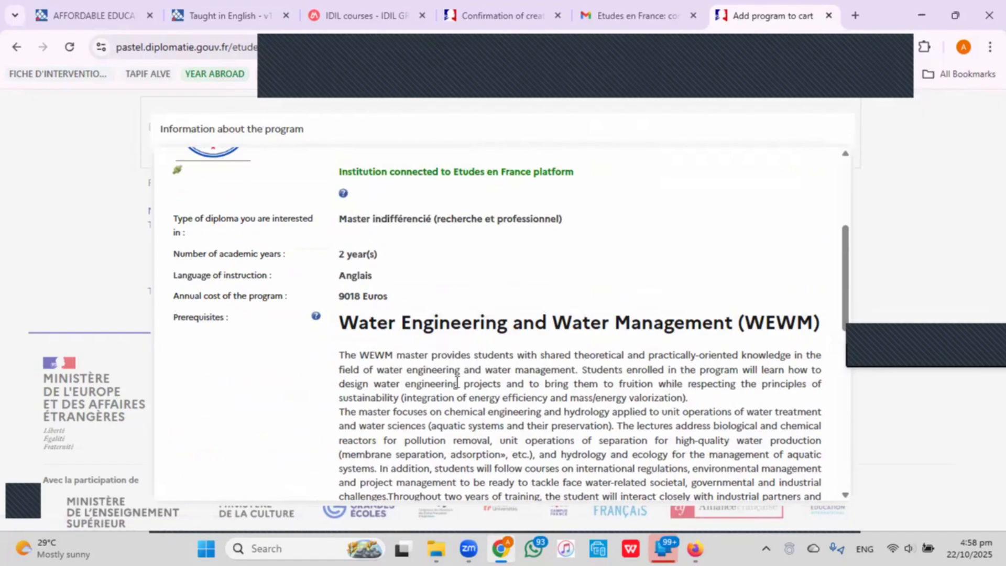
scroll(456, 384, "up", 4)
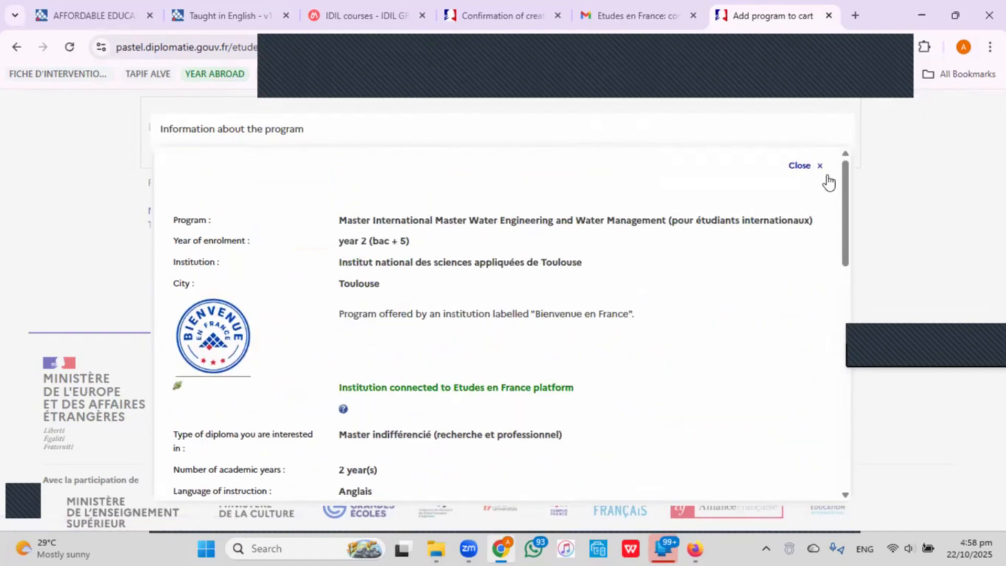
Add the INSA Toulouse Water Engineering master to the cart, clear the old search, and return to the cart.
left_click(810, 167)
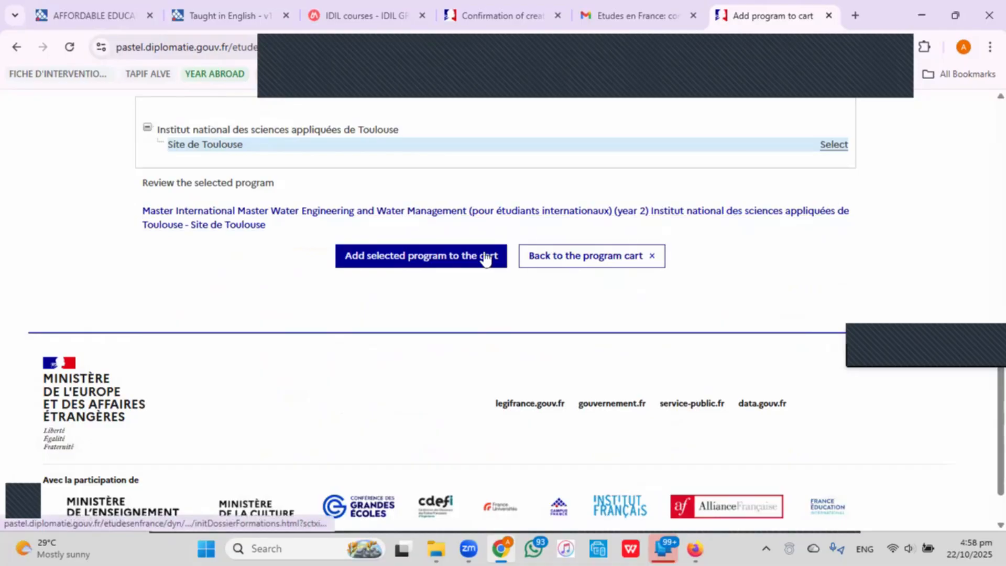
left_click(467, 262)
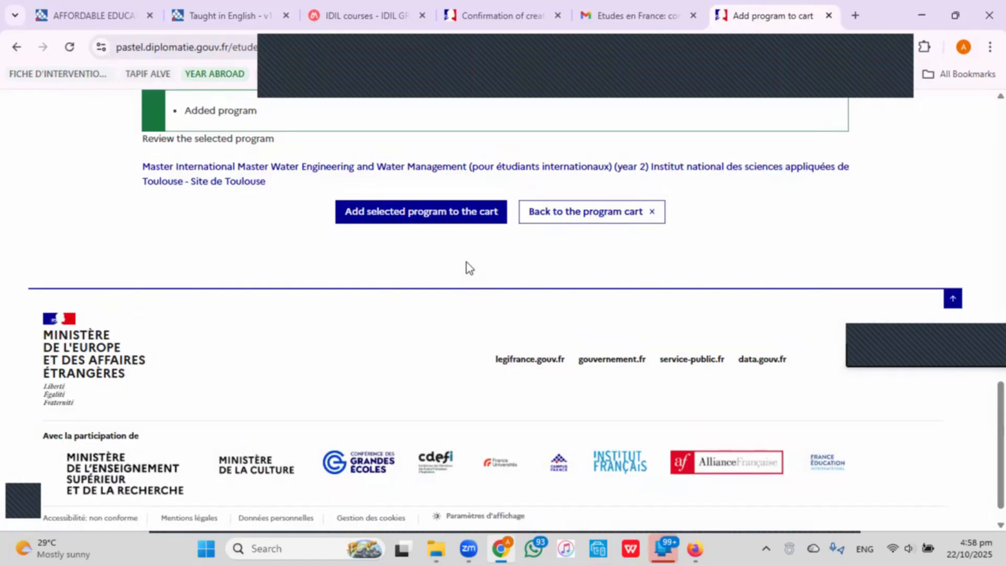
scroll(466, 262, "up", 12)
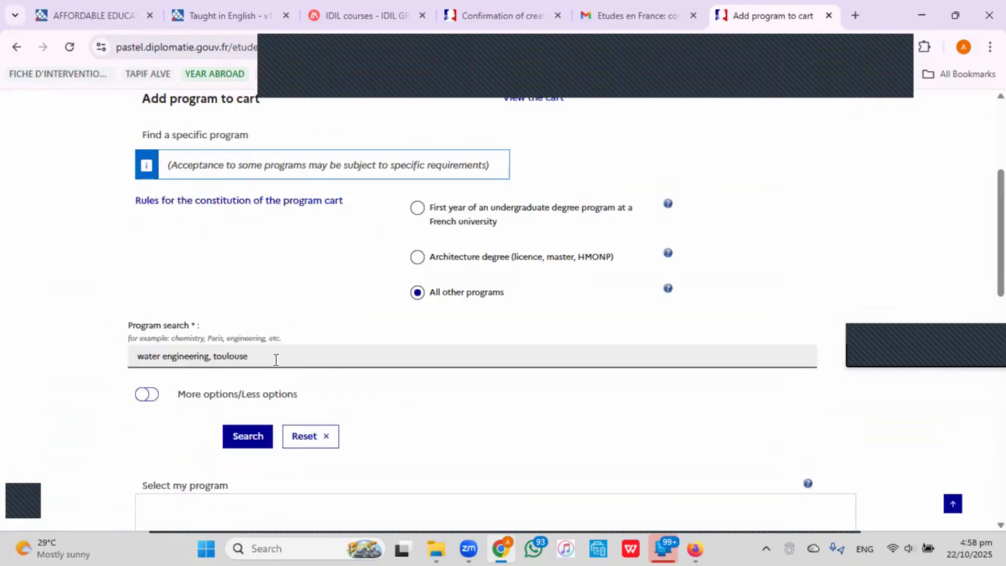
left_click_drag(276, 359, 140, 391)
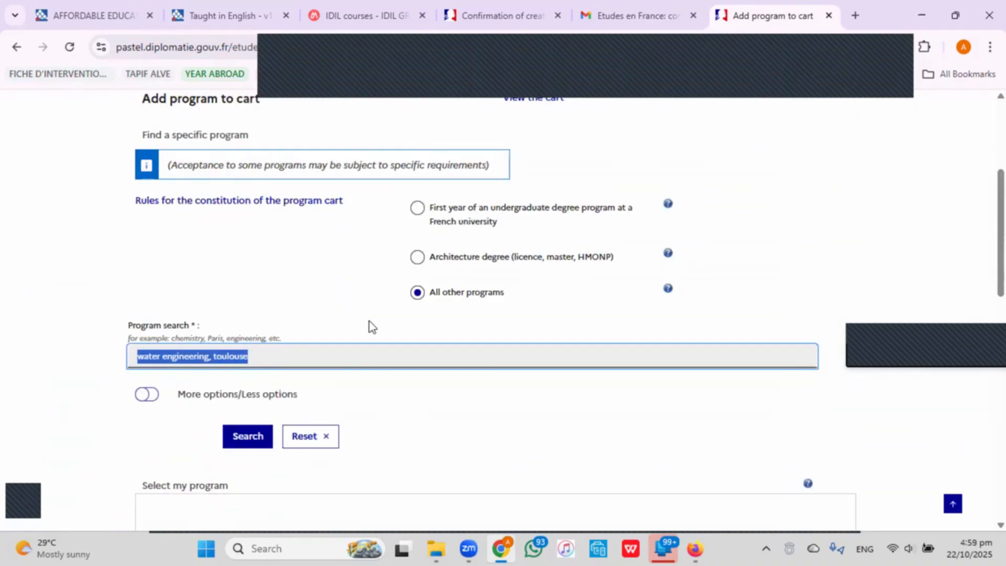
key("BackSpace")
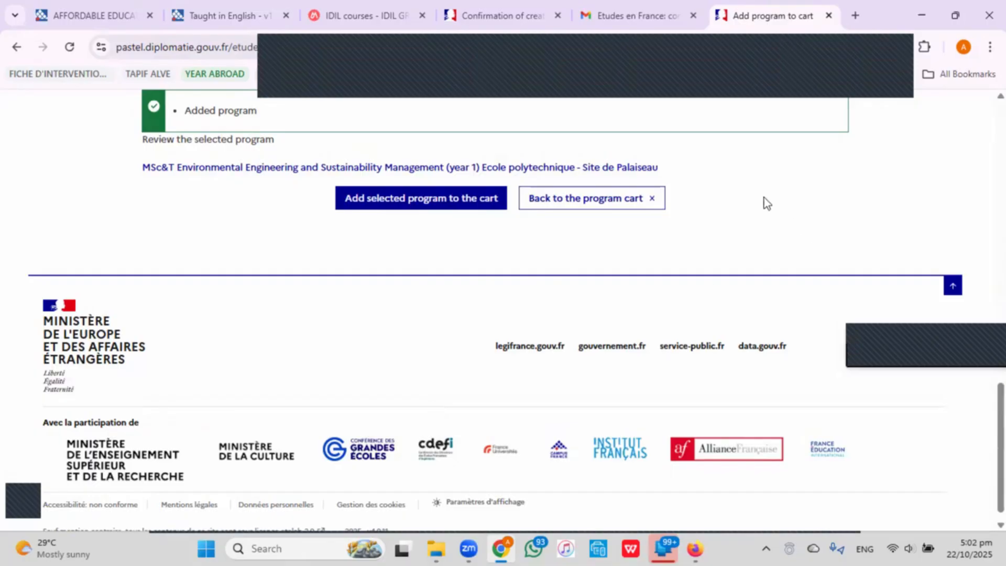
left_click(618, 198)
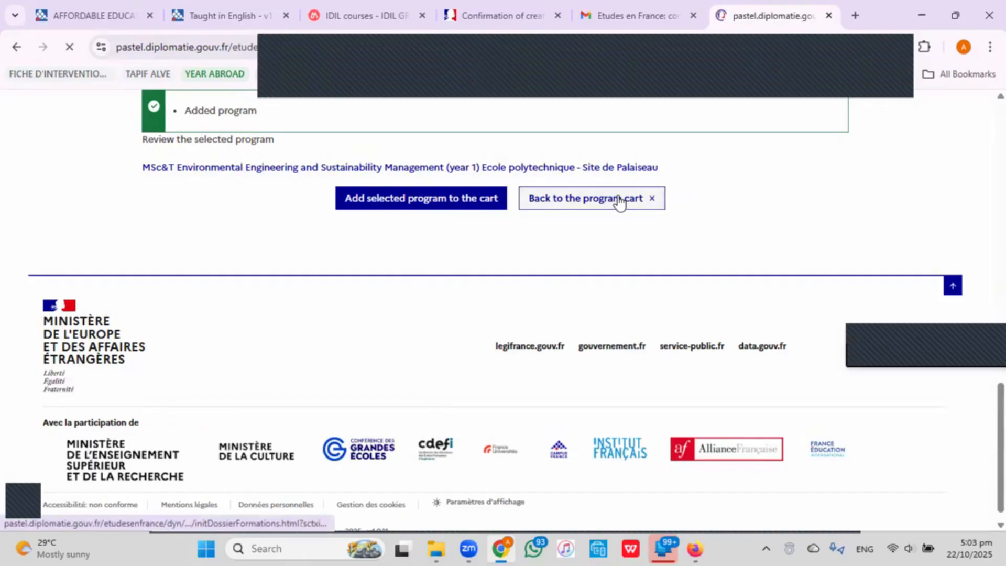
Scroll the program cart back to the Master indifférencié programs, then bring up the DOCUMENTS folder.
scroll(618, 199, "down", 5)
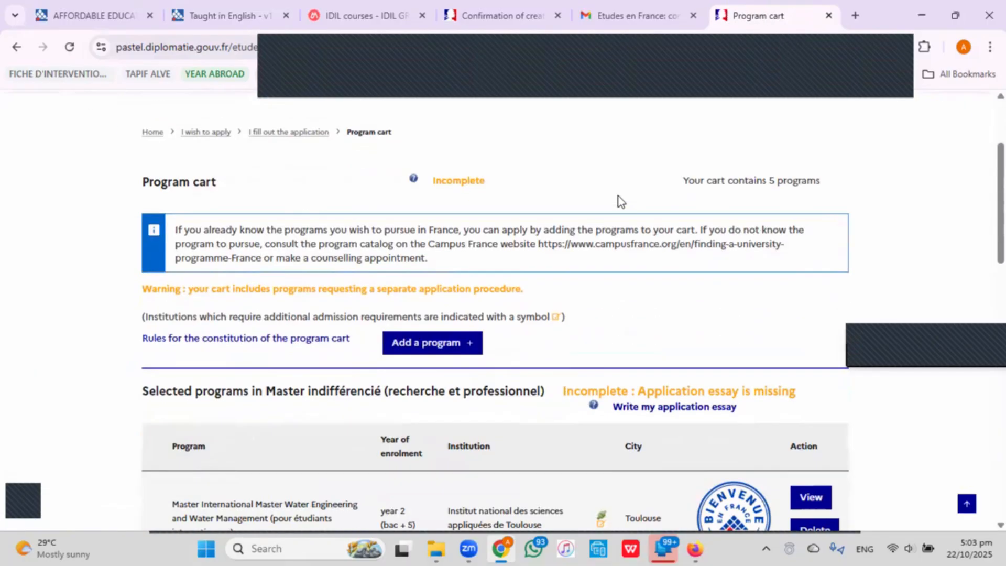
scroll(618, 197, "down", 10)
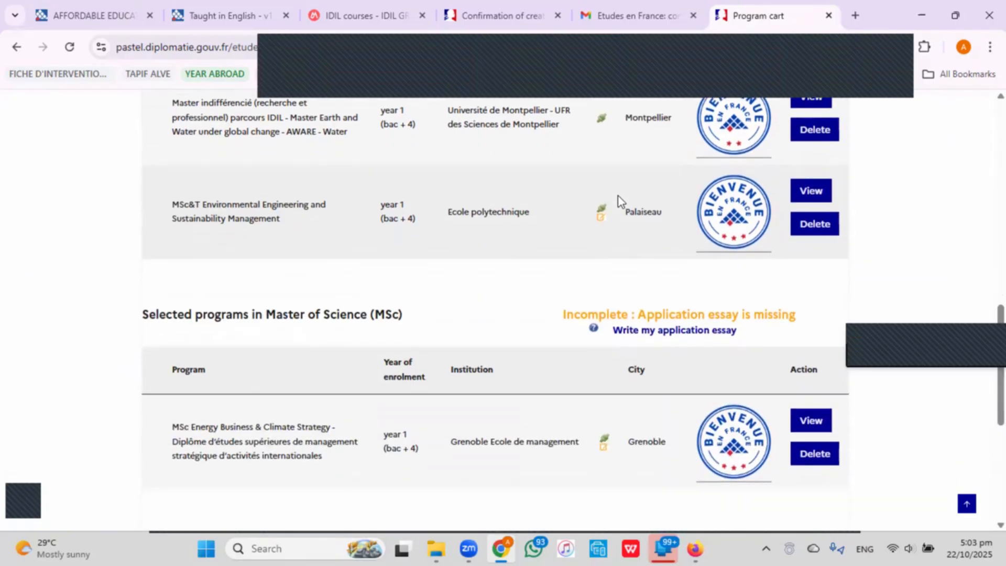
scroll(618, 196, "down", 4)
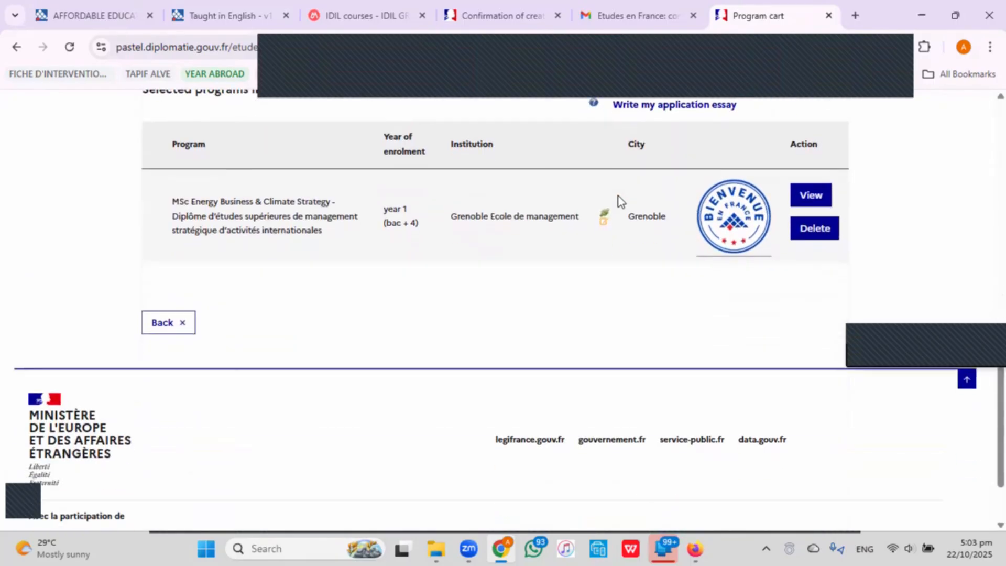
scroll(618, 196, "up", 4)
scroll(619, 200, "up", 8)
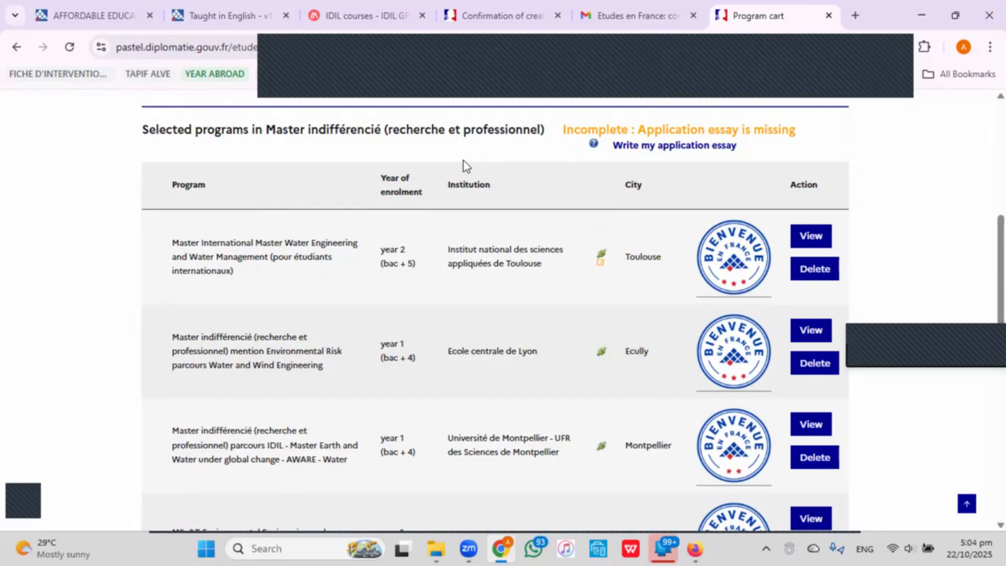
left_click(436, 549)
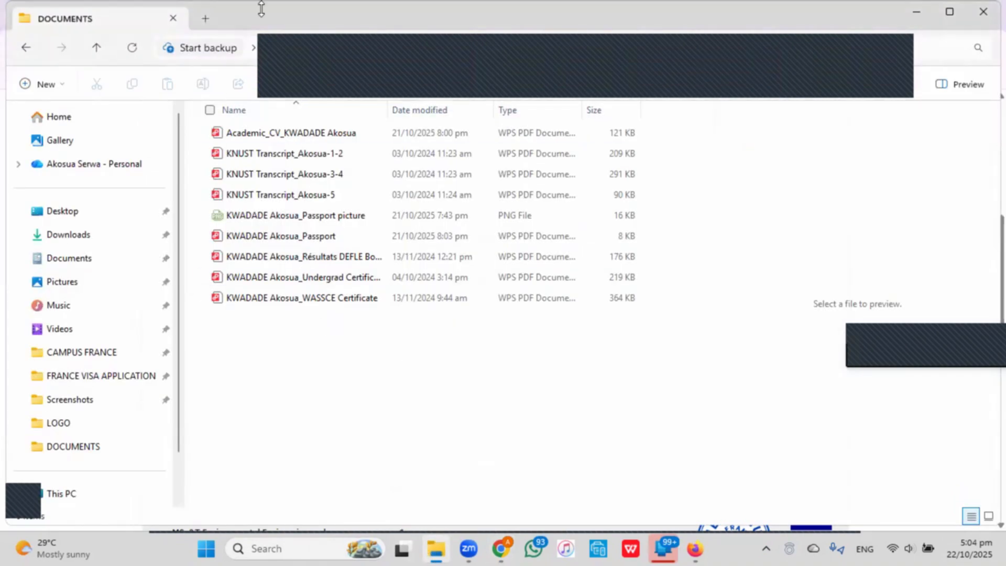
Go up to the TUTORIALS folder and open Motivation_Letters.docx.
left_click(25, 44)
left_click(271, 154)
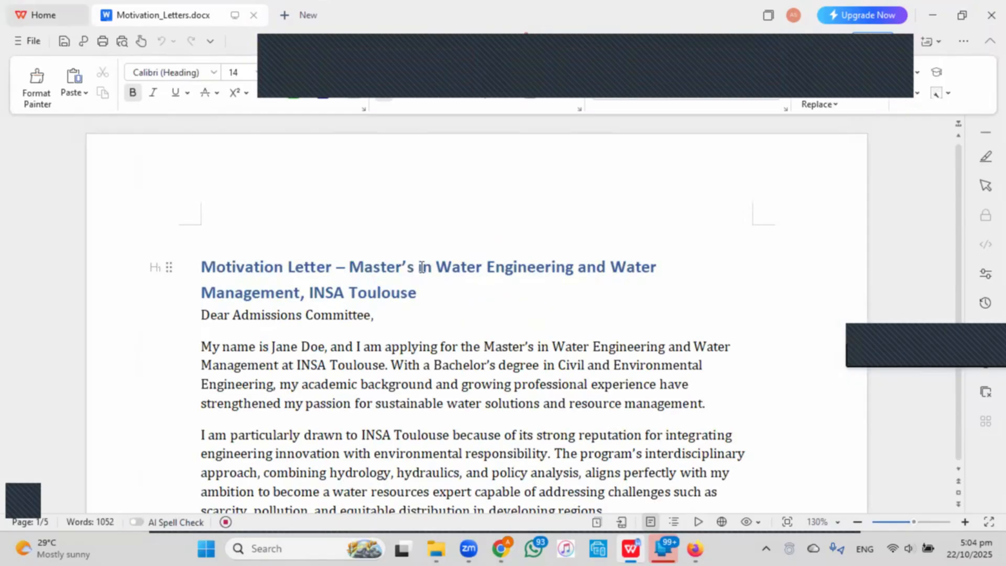
Read through the INSA Toulouse Water Engineering letter, then return to the Études en France program cart.
scroll(465, 319, "down", 8)
scroll(471, 330, "up", 8)
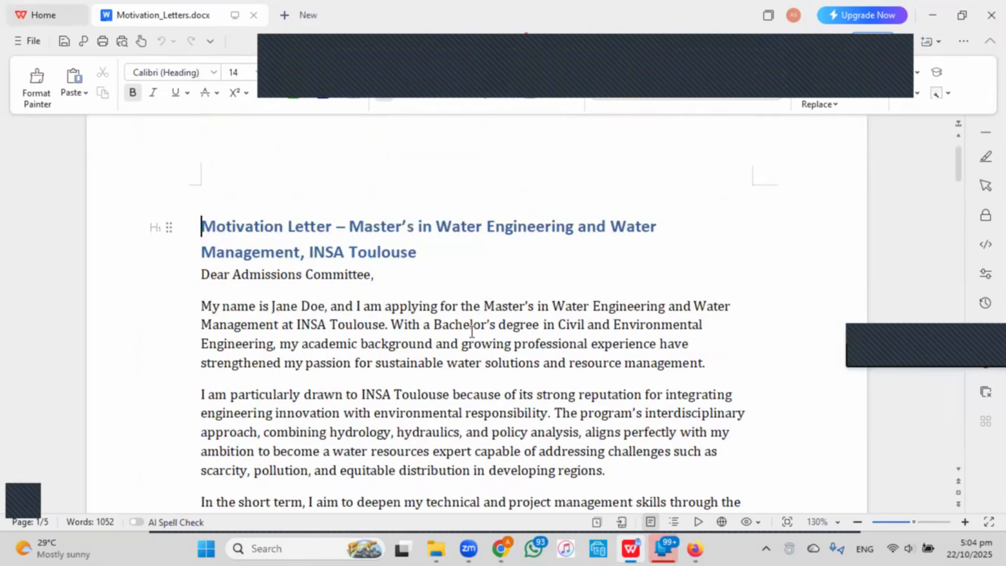
mouse_move(500, 548)
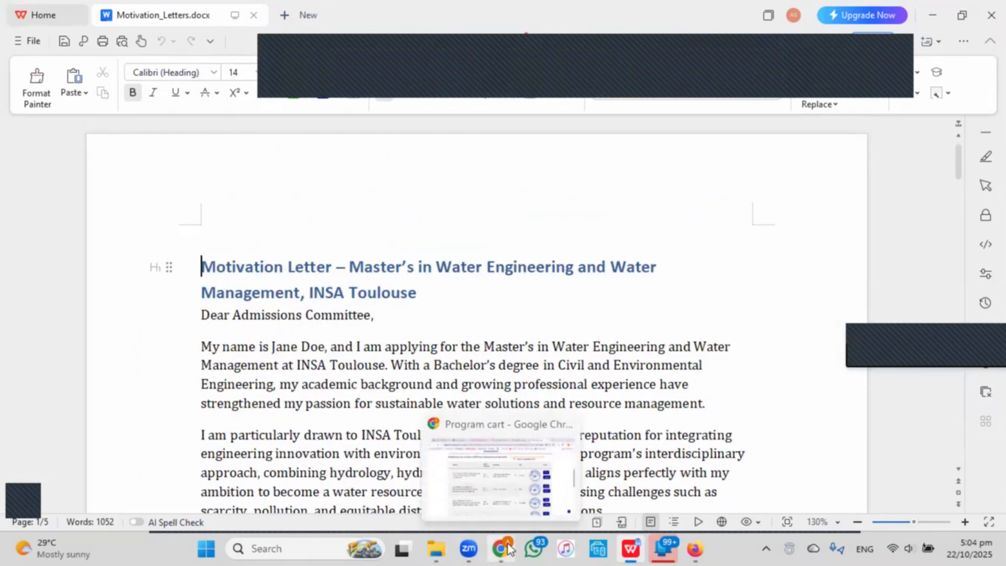
left_click(490, 479)
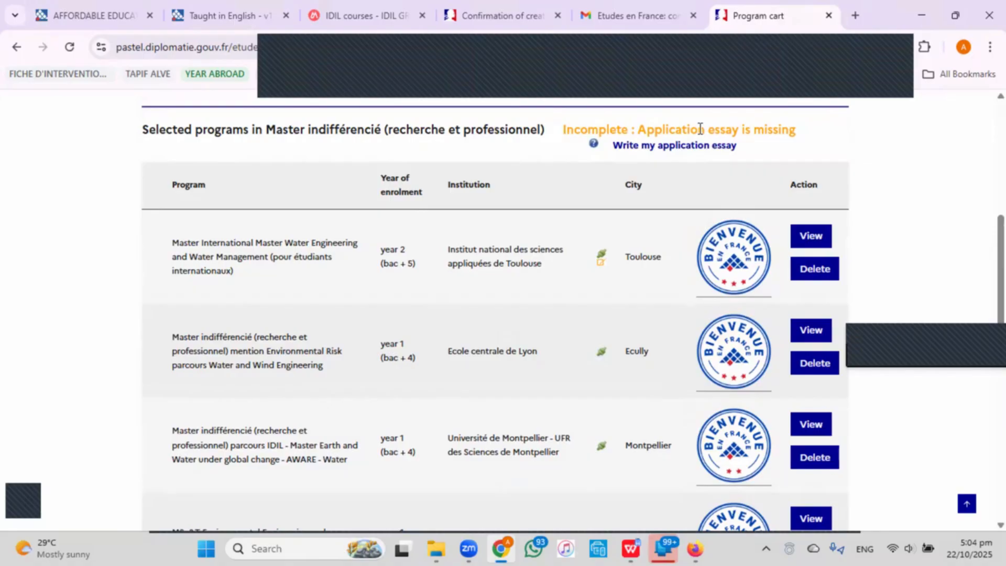
Open the 'Write my application essay' page and tick the INSA Toulouse Water Engineering master.
scroll(674, 154, "up", 1)
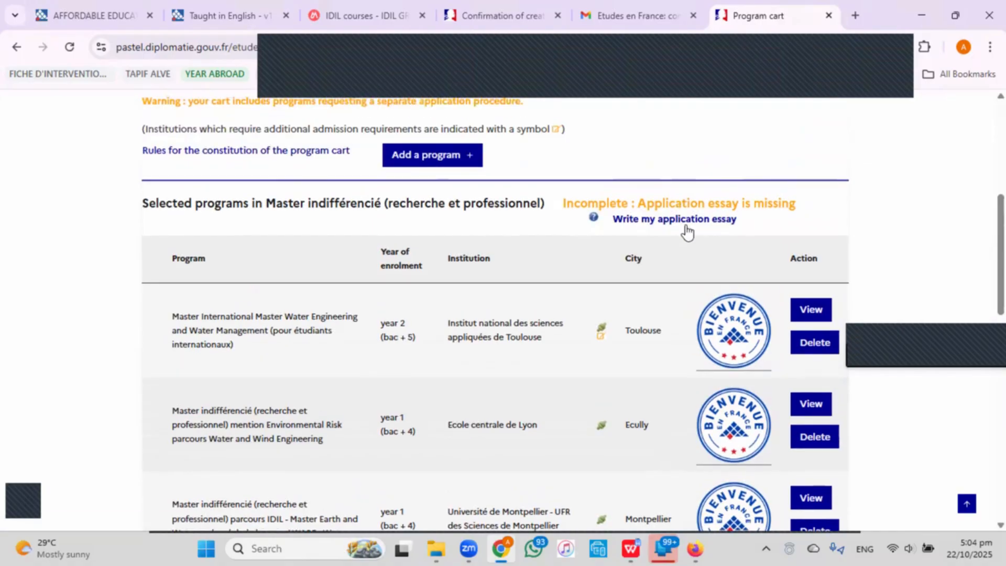
left_click(688, 223)
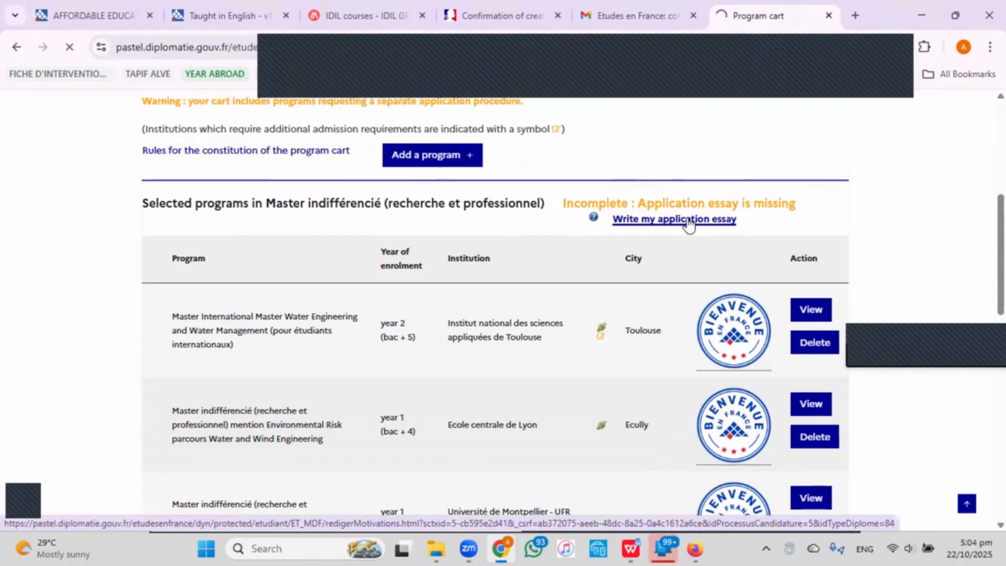
scroll(681, 225, "down", 4)
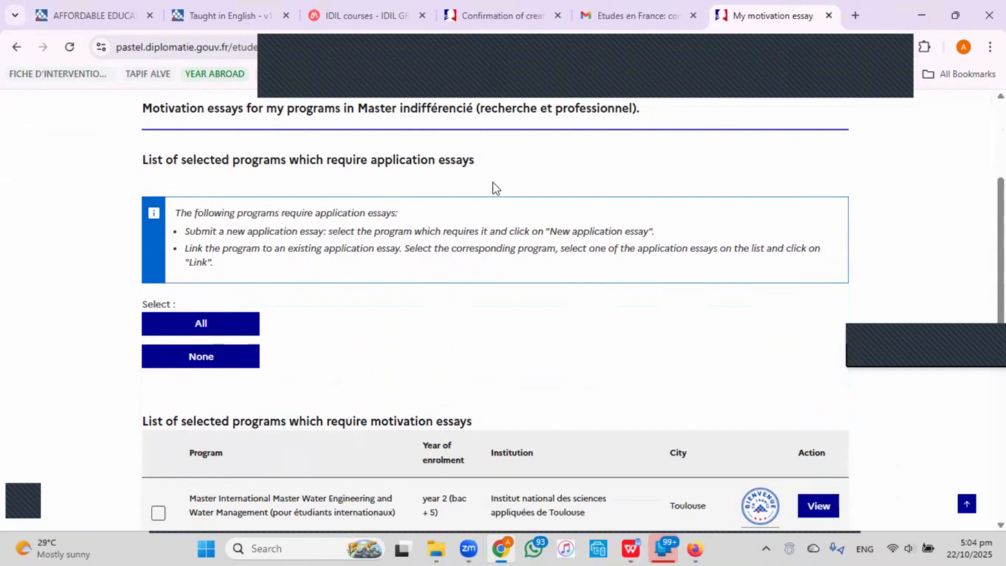
scroll(503, 341, "down", 4)
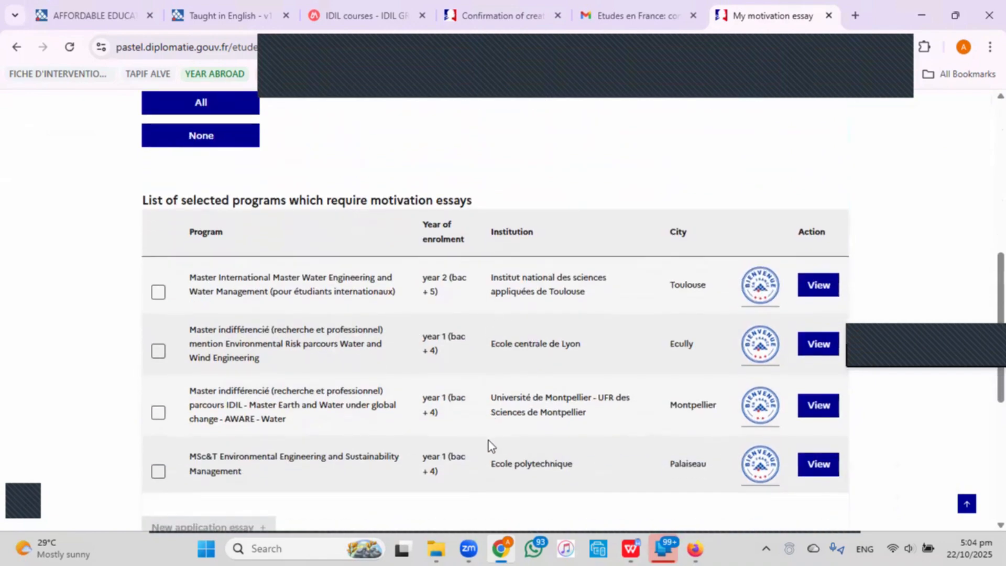
scroll(489, 444, "down", 2)
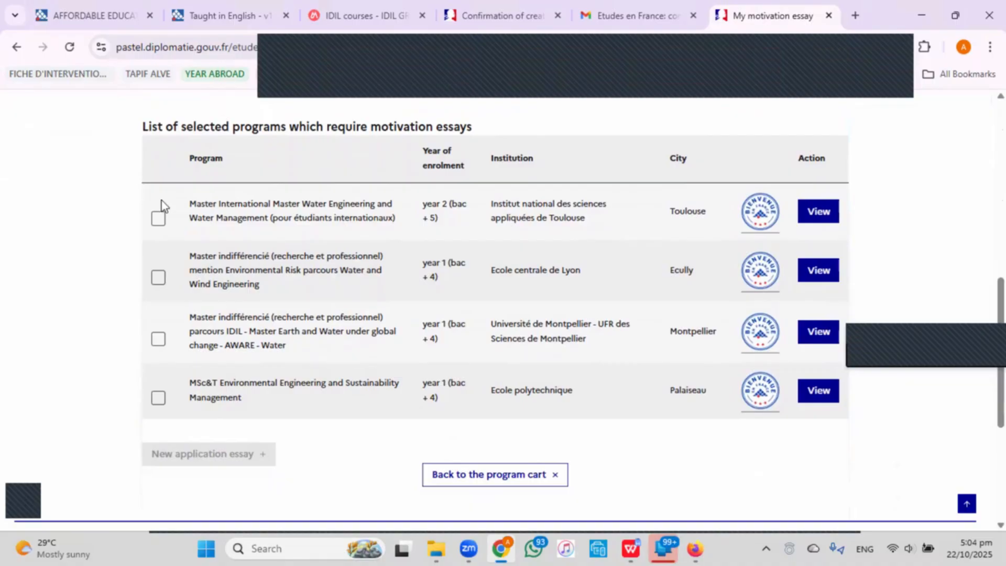
left_click(159, 219)
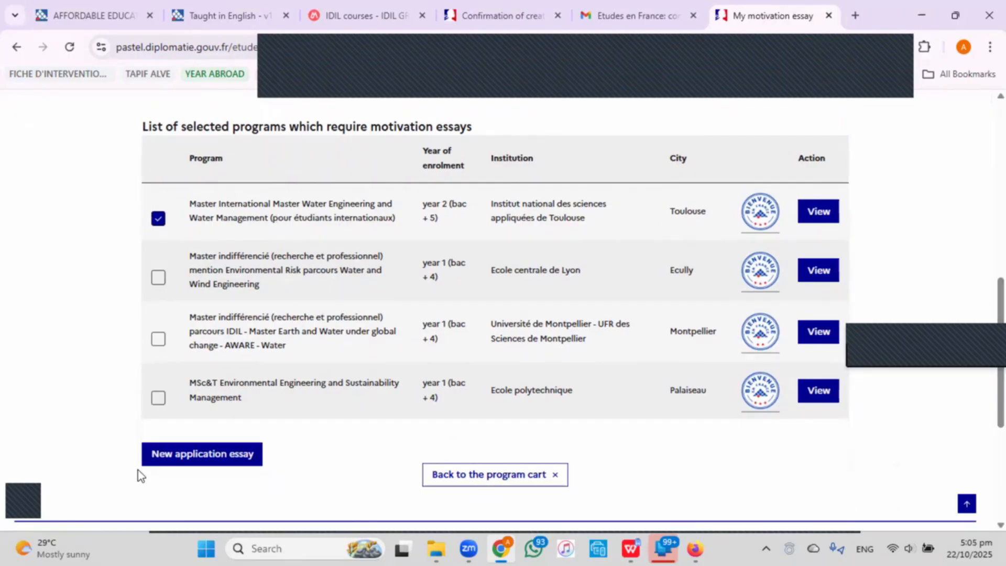
Start a new INSA Toulouse essay titled with the motivation letter's heading copied from WPS Writer.
left_click(187, 455)
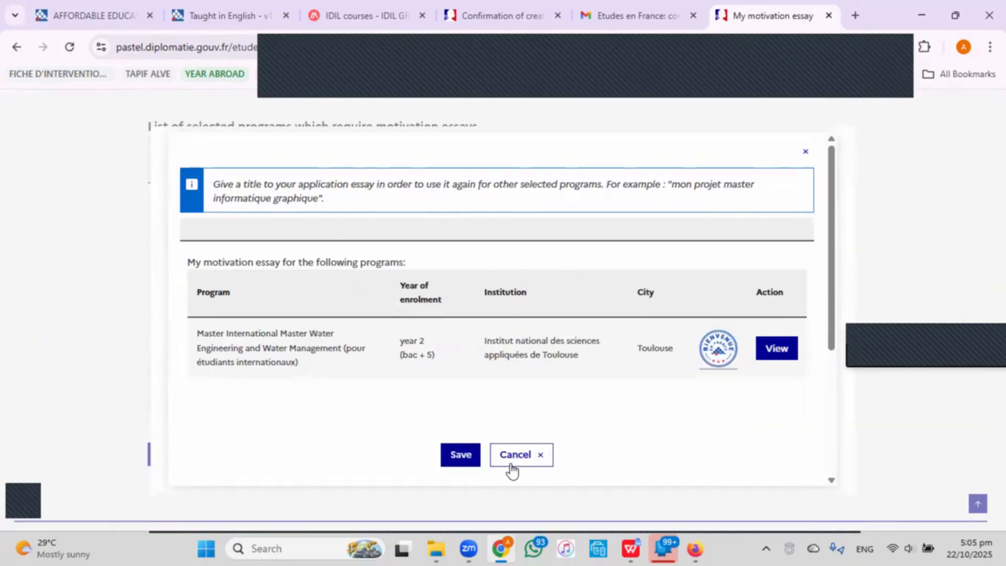
left_click(632, 546)
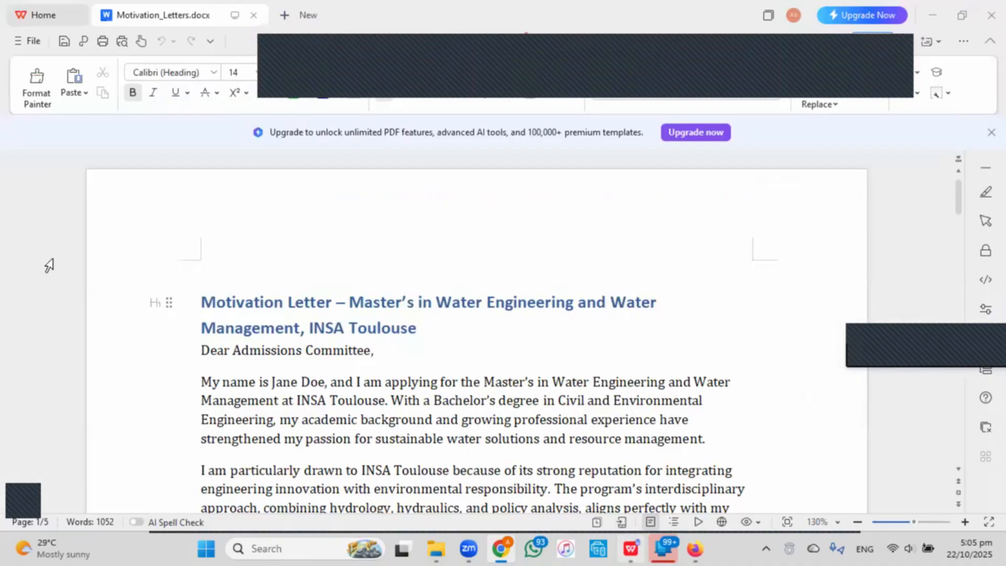
left_click_drag(199, 298, 423, 330)
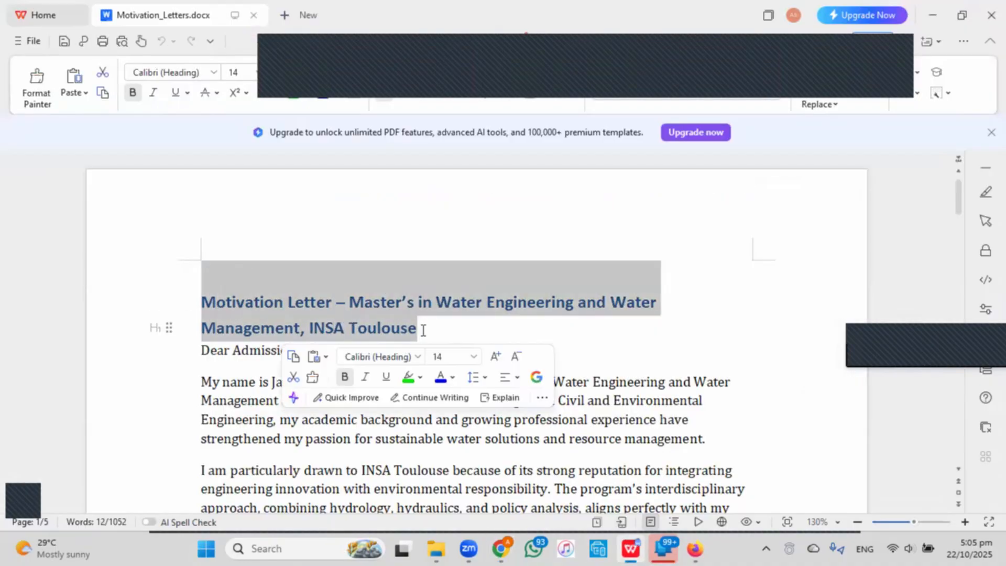
left_click(502, 549)
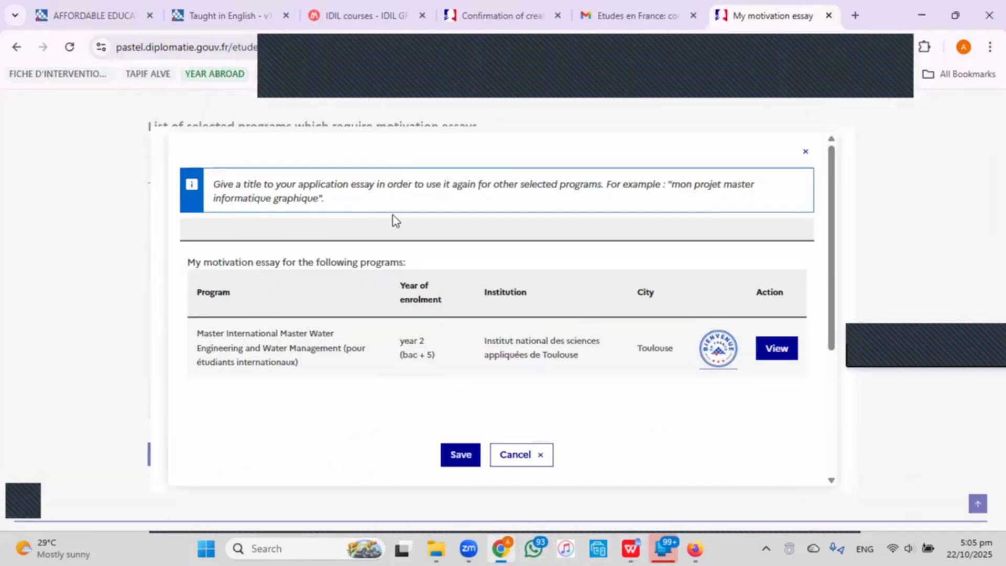
left_click(399, 228)
type("Motivation Letter – Master’s in Water Engineering and Water Management, INSA Toulouse")
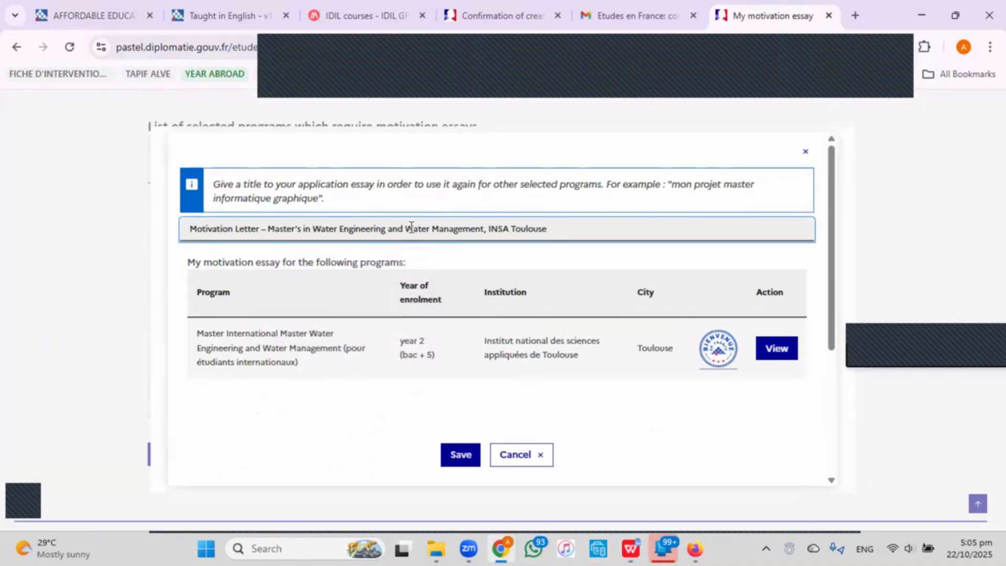
Place the caret in the essay text box and select the whole letter, greeting to signature, in WPS Writer.
scroll(403, 228, "down", 3)
scroll(411, 228, "down", 3)
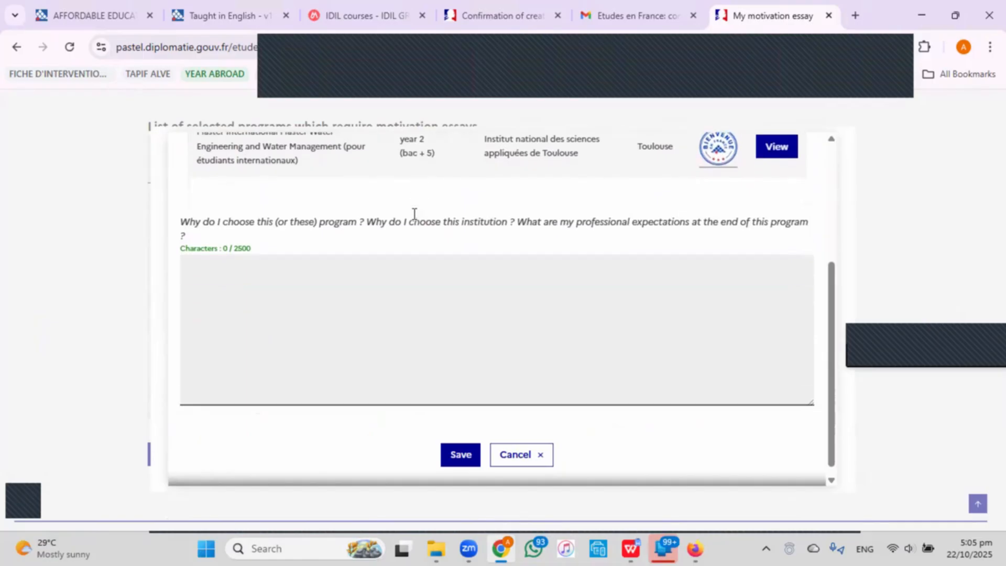
left_click(418, 317)
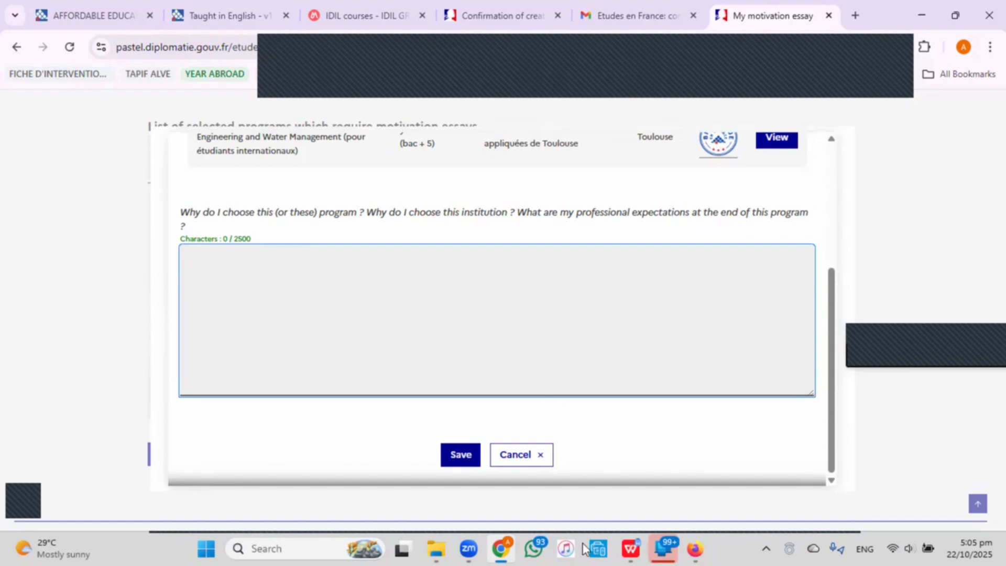
left_click(640, 548)
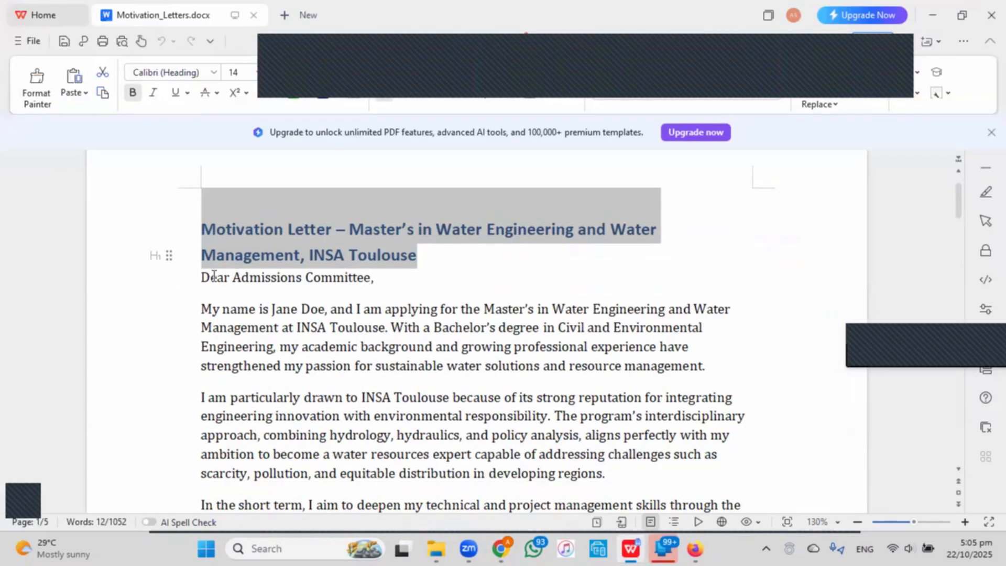
left_click_drag(203, 277, 461, 354)
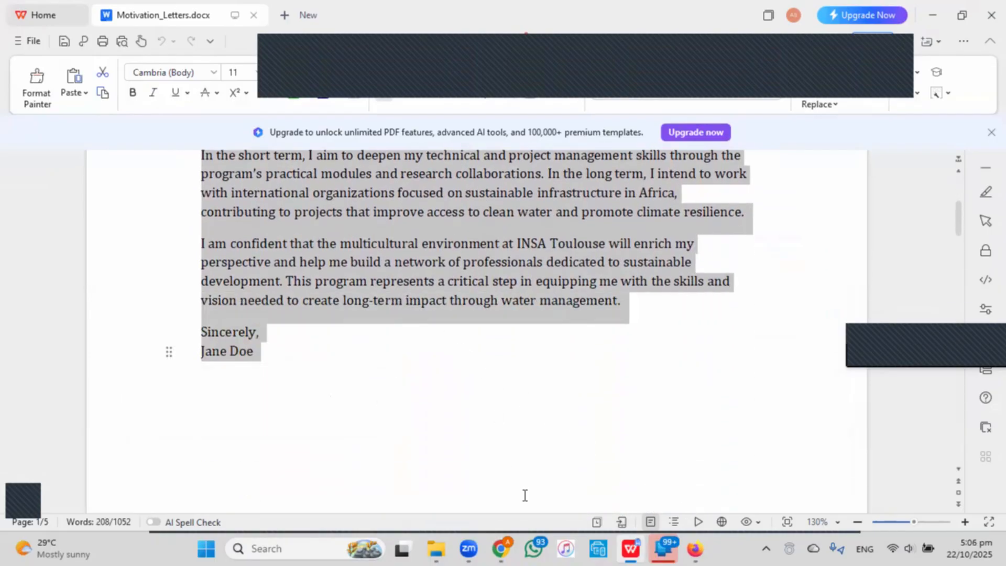
Paste the INSA Toulouse letter into the essay box and add a blank line after the greeting.
mouse_move(501, 548)
left_click(502, 504)
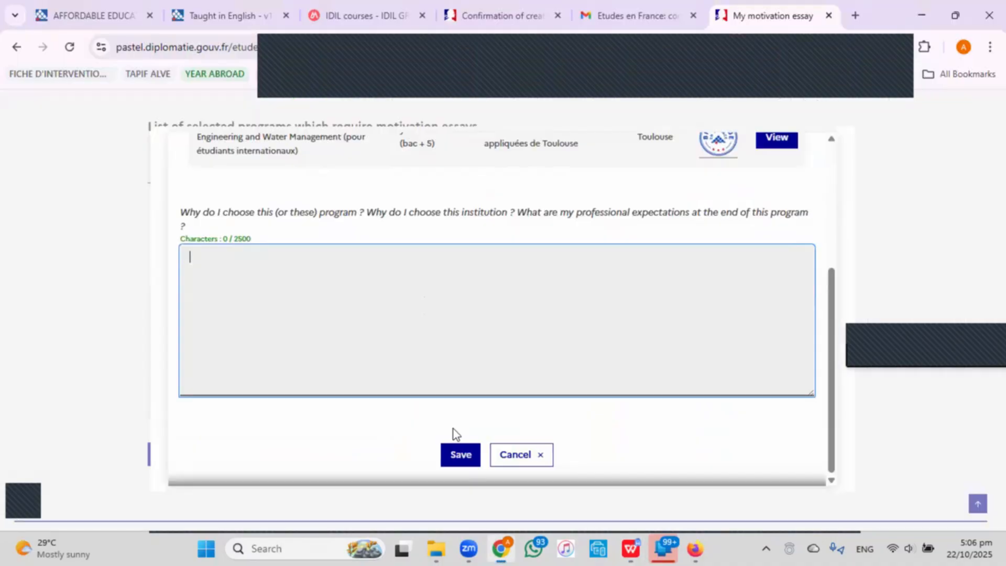
key("ctrl+v")
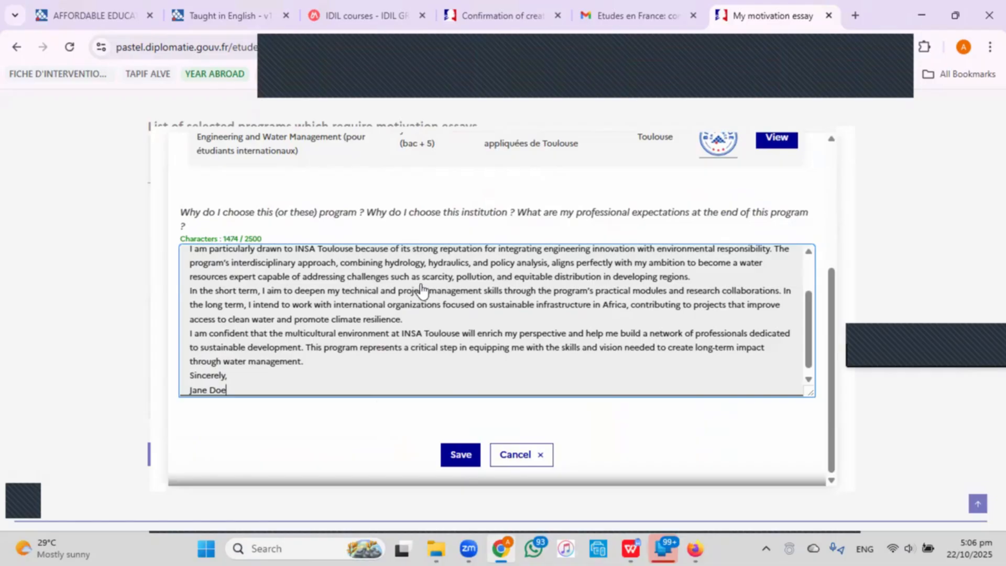
scroll(420, 290, "up", 3)
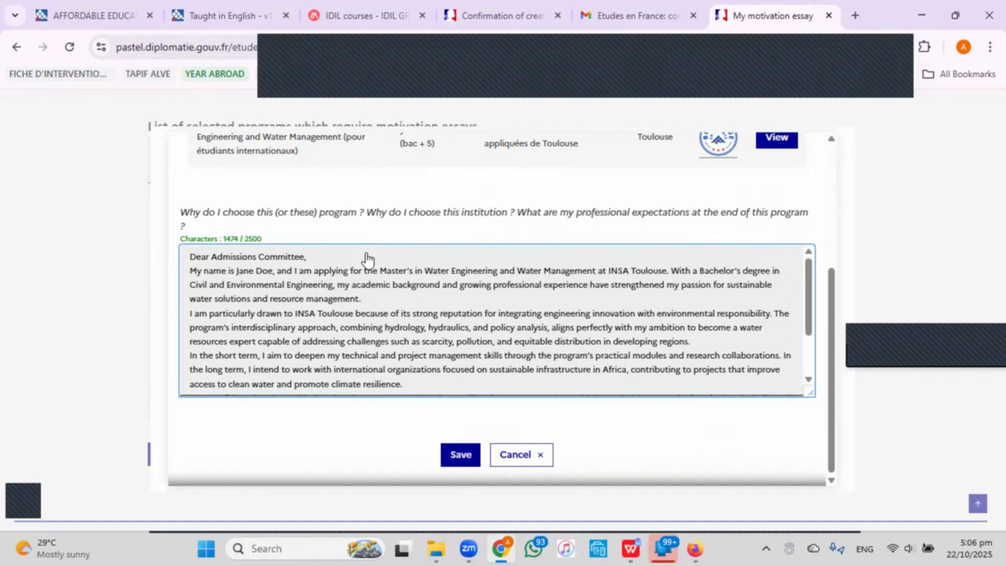
left_click(367, 257)
key("Return")
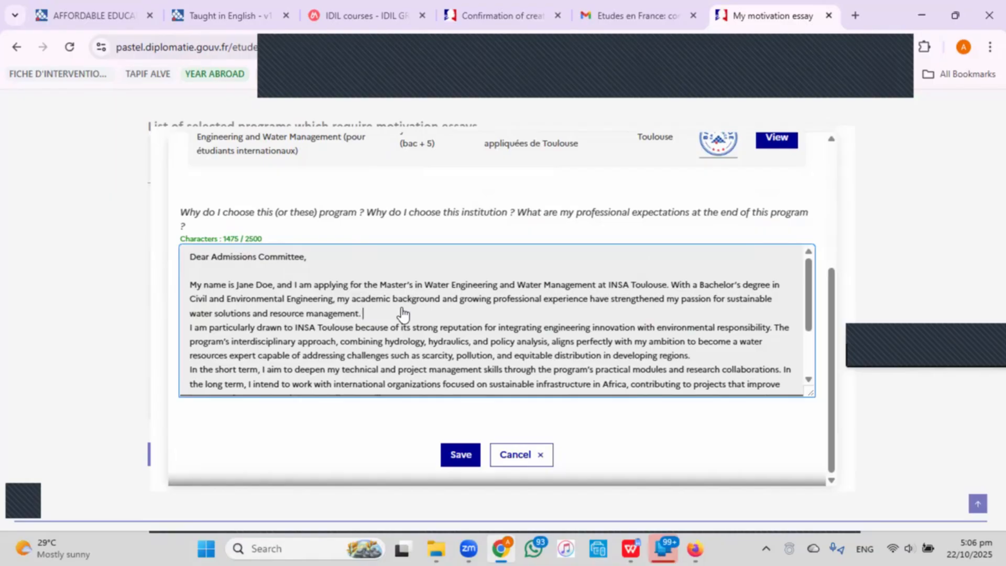
Add blank lines between the remaining paragraphs and before the closing, then save the 1479-character essay.
key("Return")
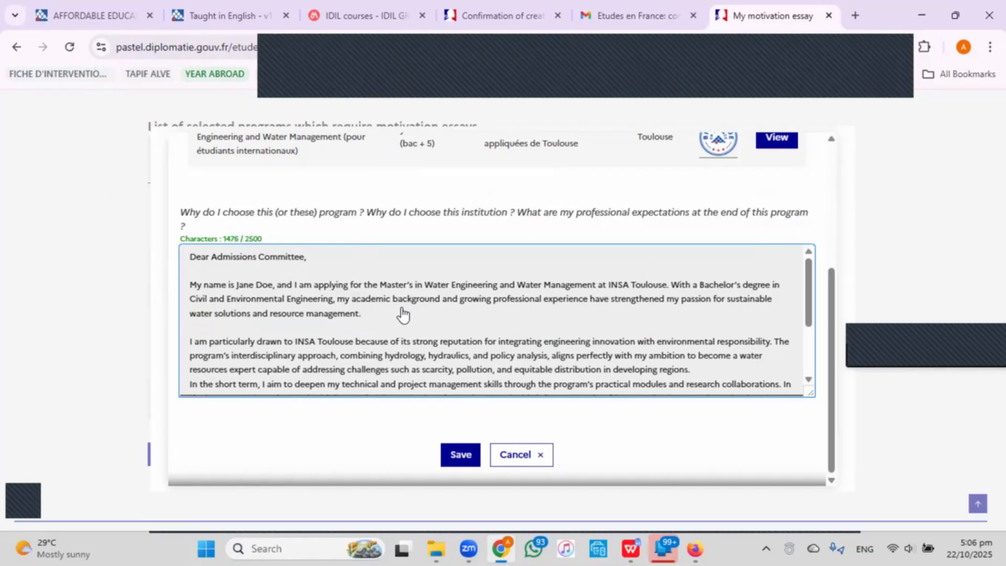
scroll(403, 317, "down", 2)
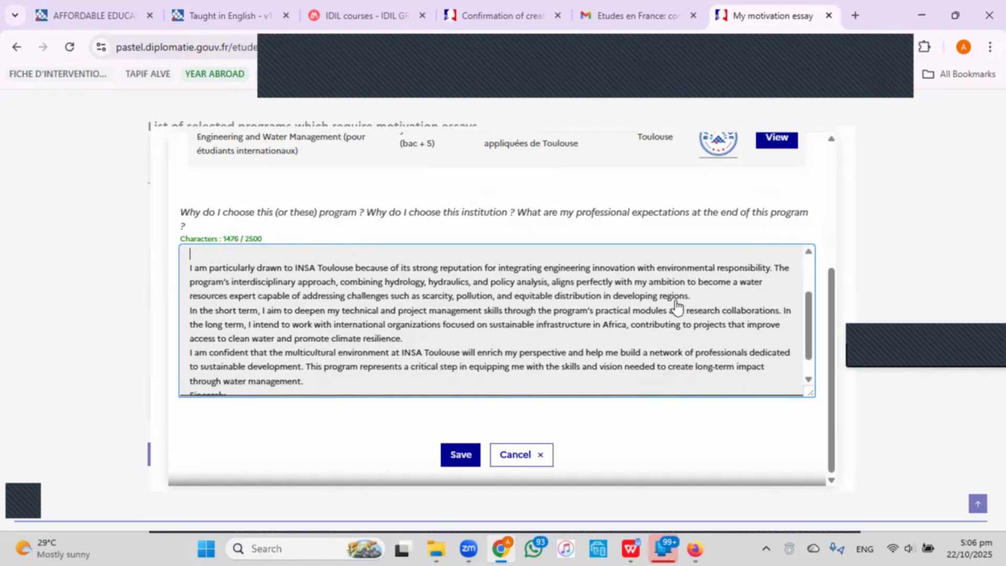
left_click(701, 297)
key("Return")
scroll(524, 370, "down", 1)
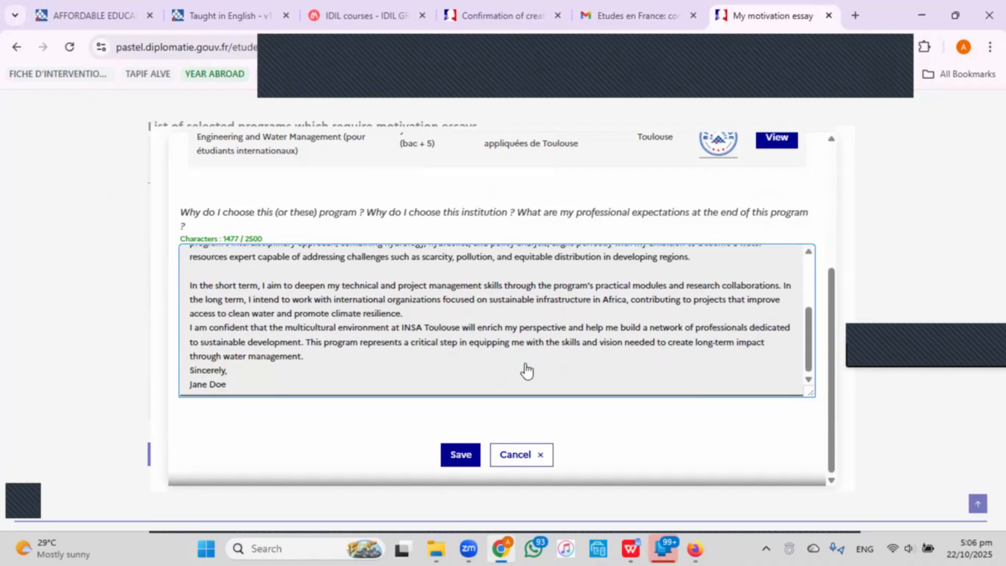
left_click(511, 320)
key("Return")
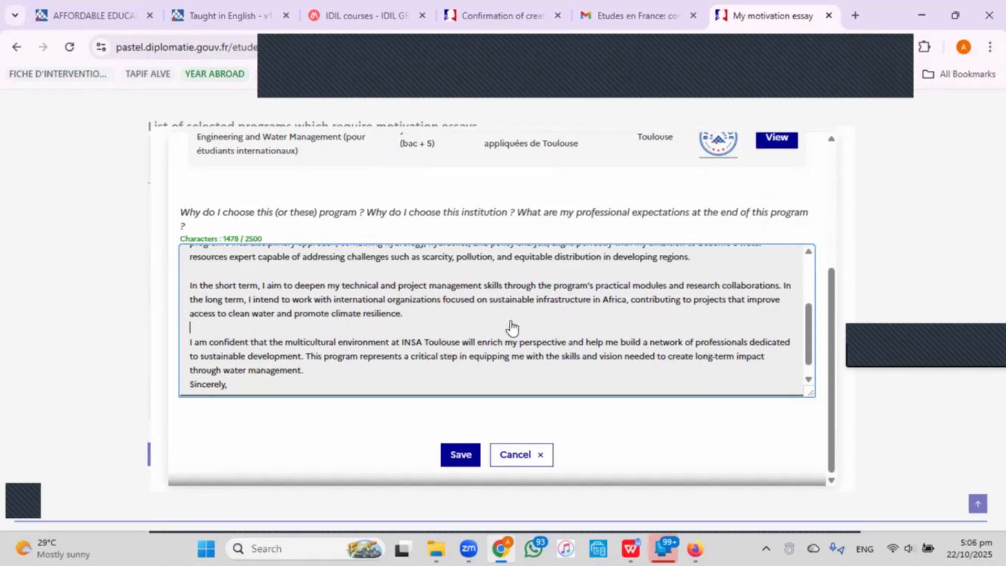
scroll(512, 327, "down", 1)
key("Return")
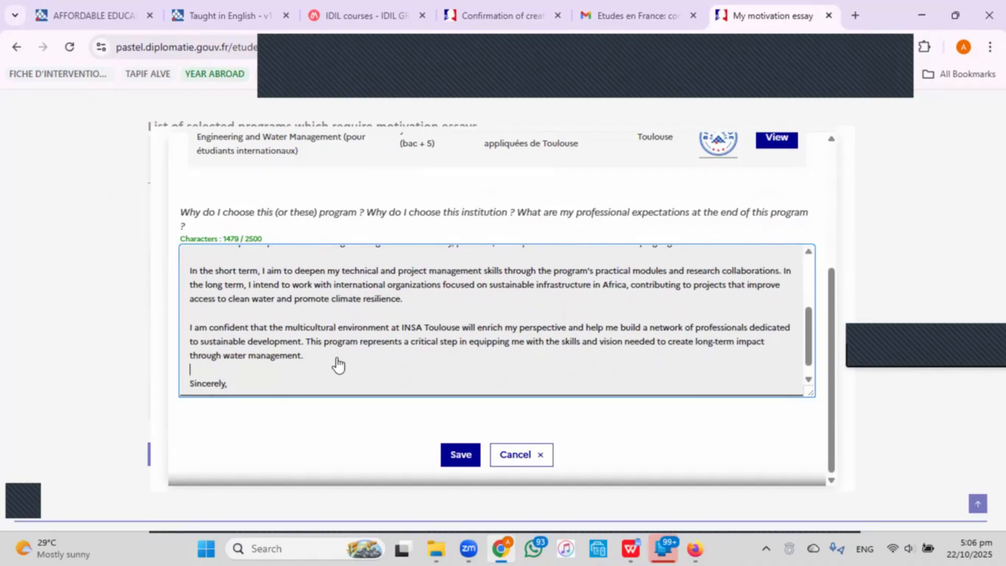
scroll(386, 314, "down", 1)
left_click(457, 454)
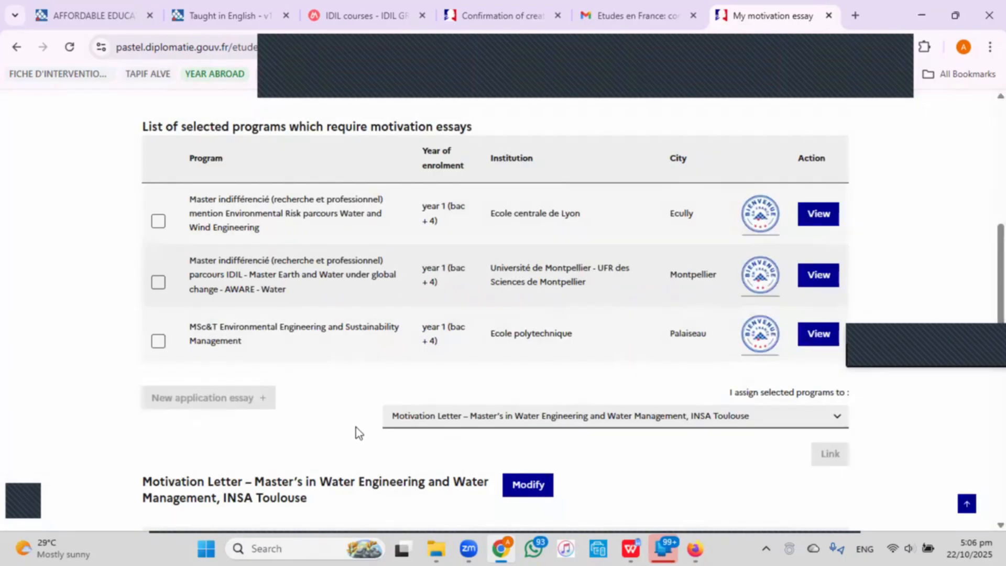
Tick the Ecole centrale de Lyon program and start a new application essay for it.
scroll(629, 308, "down", 12)
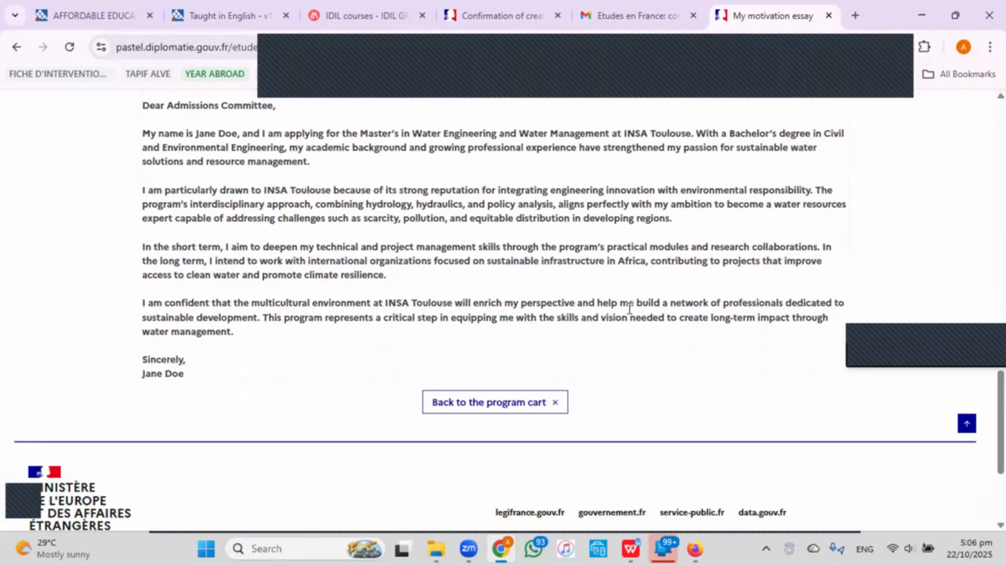
scroll(628, 309, "up", 12)
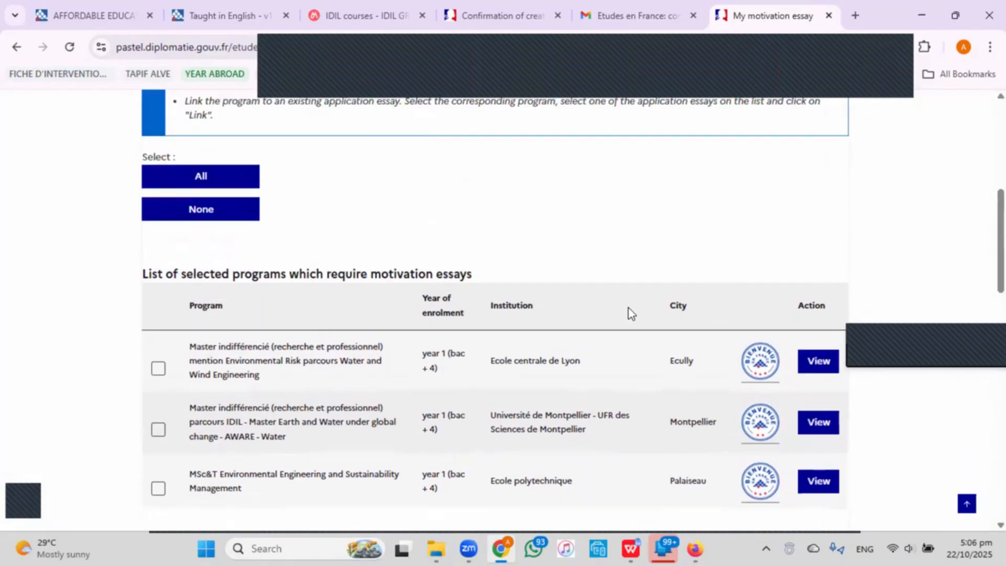
left_click(158, 369)
scroll(175, 370, "down", 1)
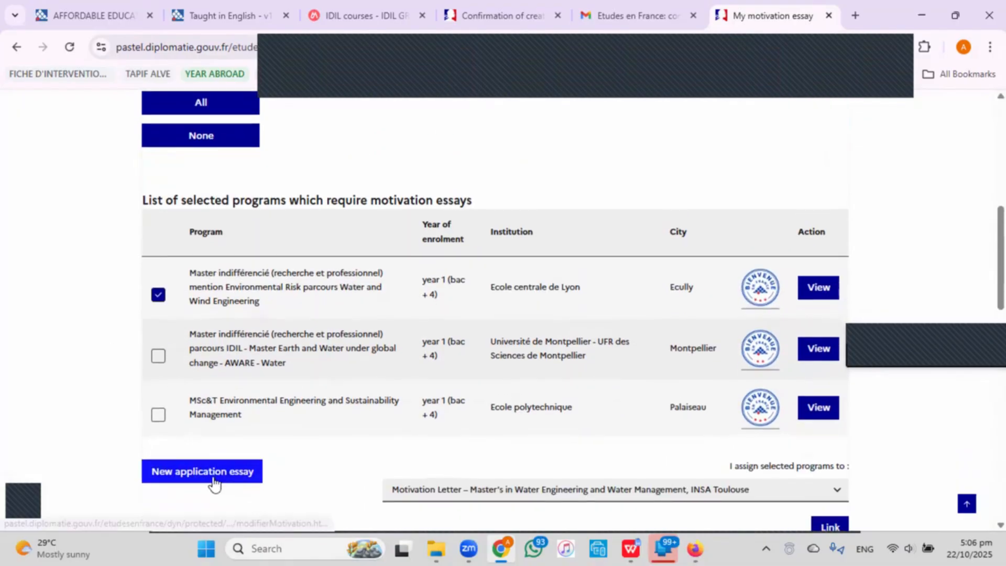
left_click(212, 472)
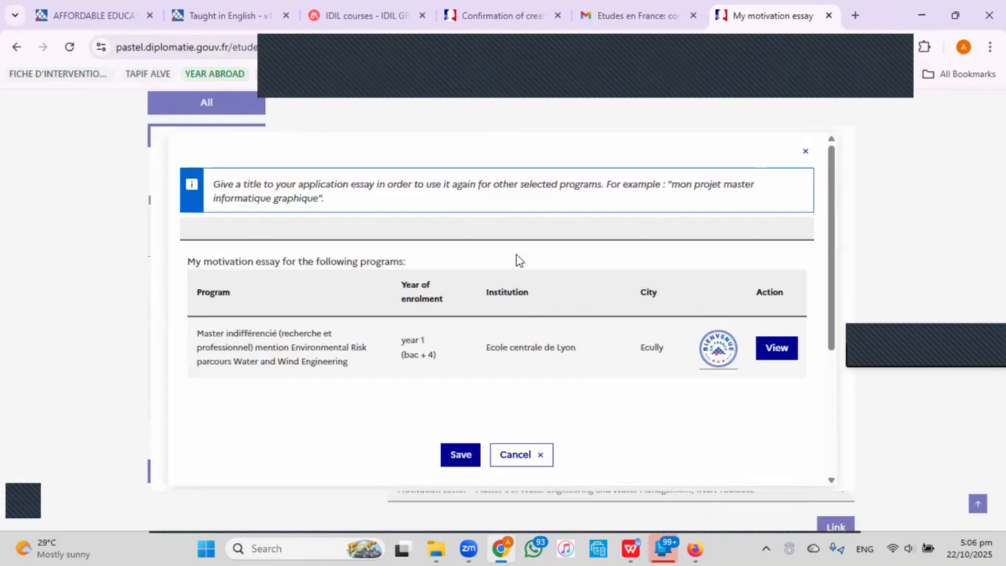
Title the essay with the Water and Wind Engineering letter heading copied from WPS Writer.
left_click(632, 548)
scroll(354, 286, "up", 5)
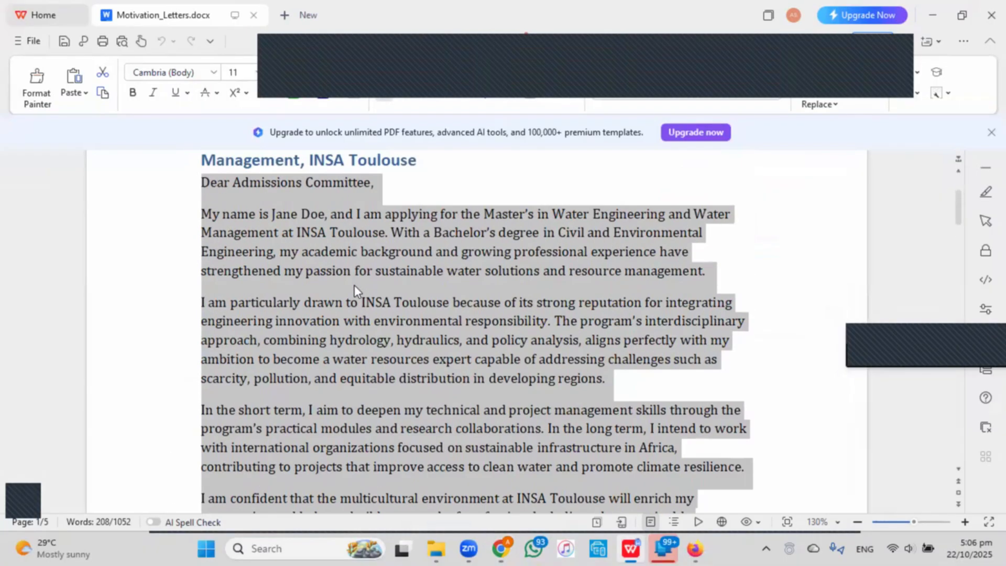
scroll(354, 286, "down", 10)
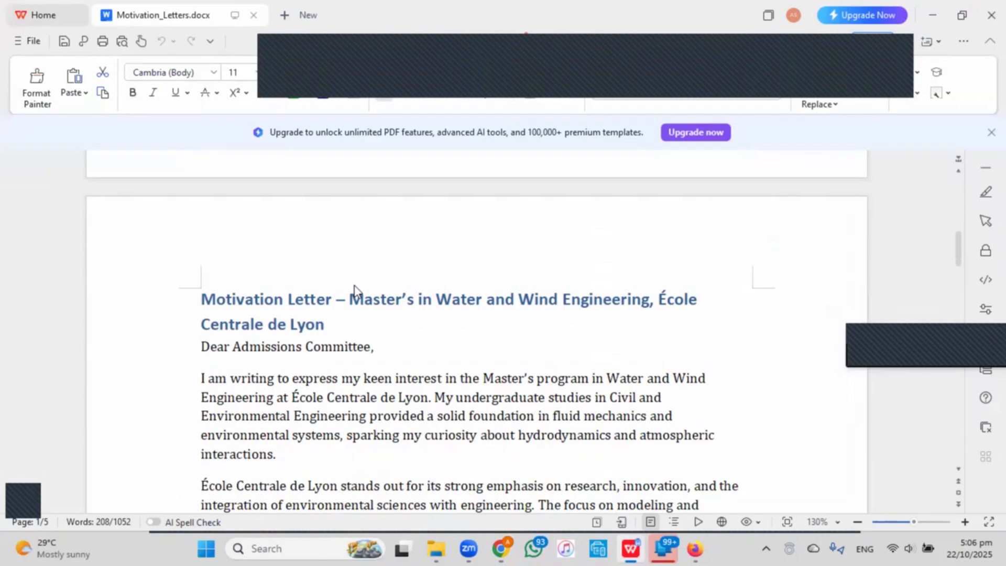
scroll(354, 286, "down", 1)
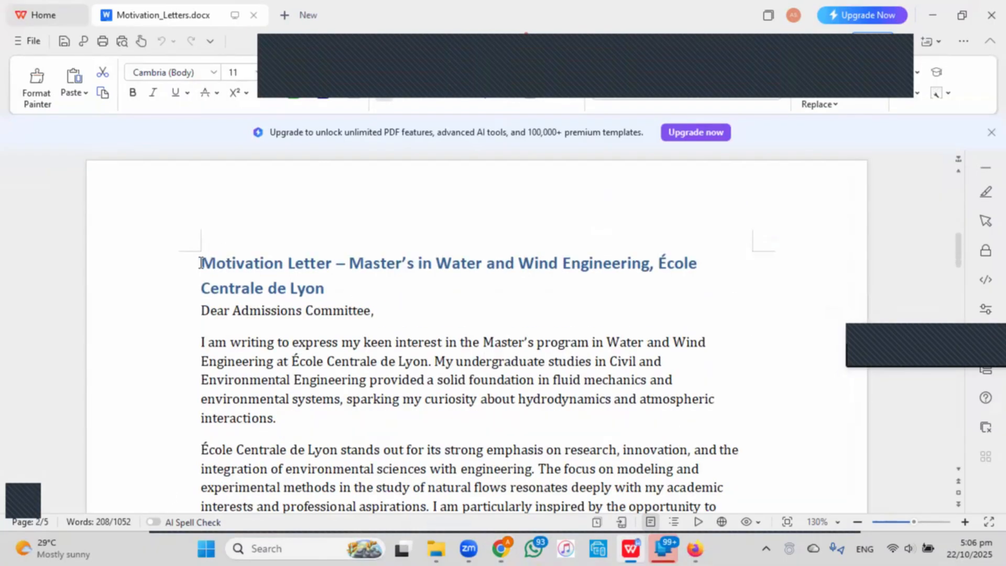
left_click_drag(201, 262, 326, 290)
key("ctrl+c")
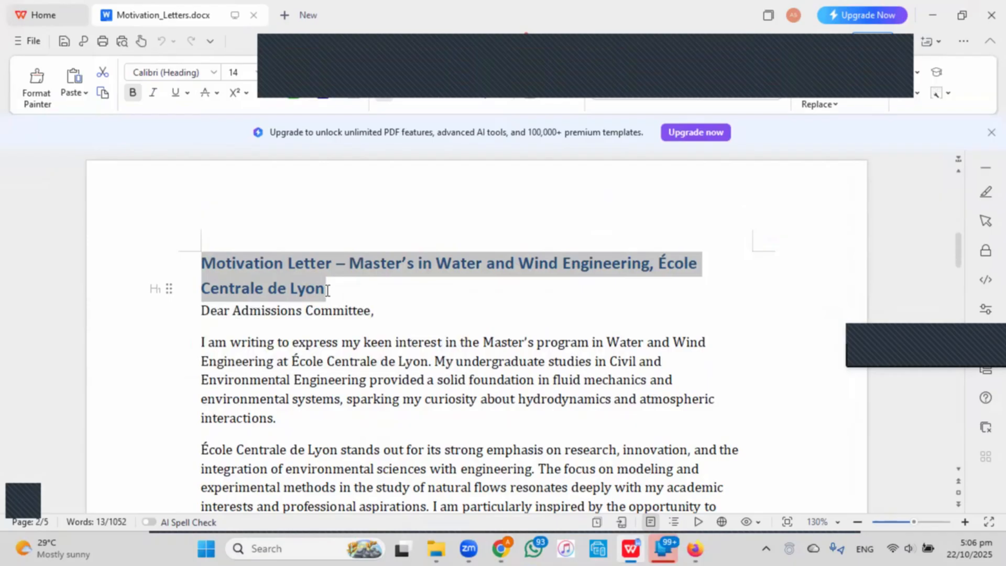
mouse_move(505, 549)
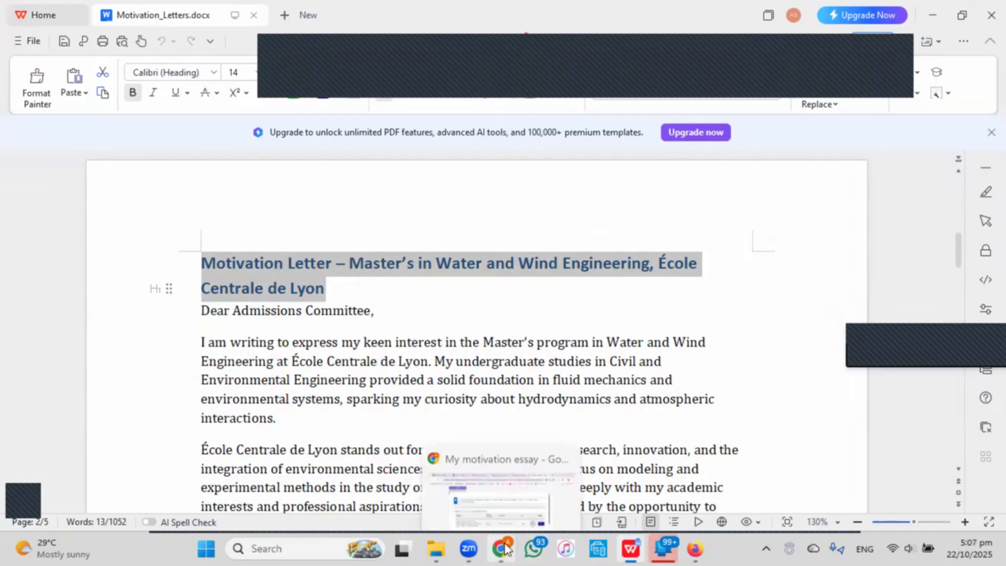
left_click(511, 472)
left_click(428, 229)
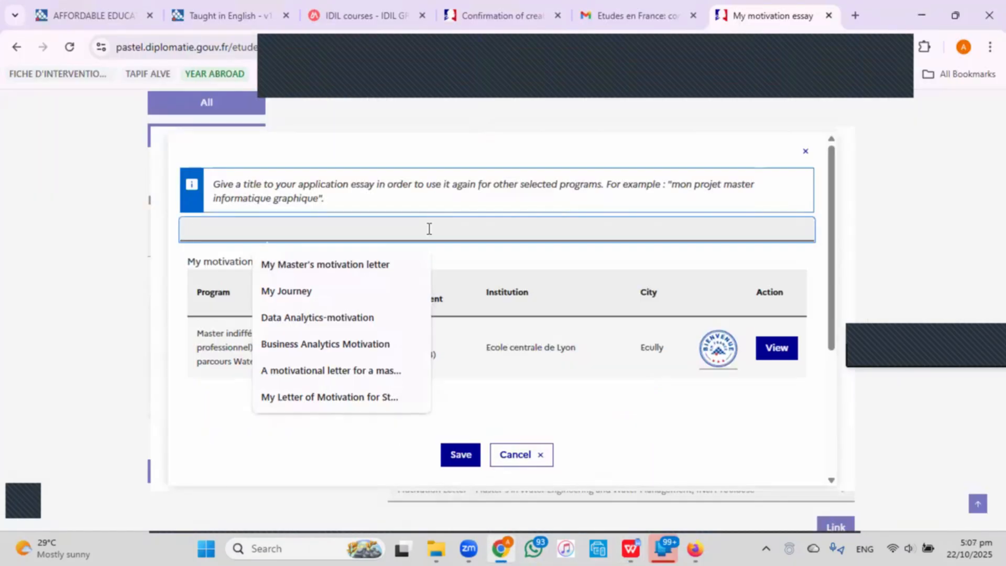
key("ctrl+v")
Select the Ecole Centrale de Lyon letter text in WPS Writer and return to the essay dialog.
mouse_move(631, 549)
left_click(602, 497)
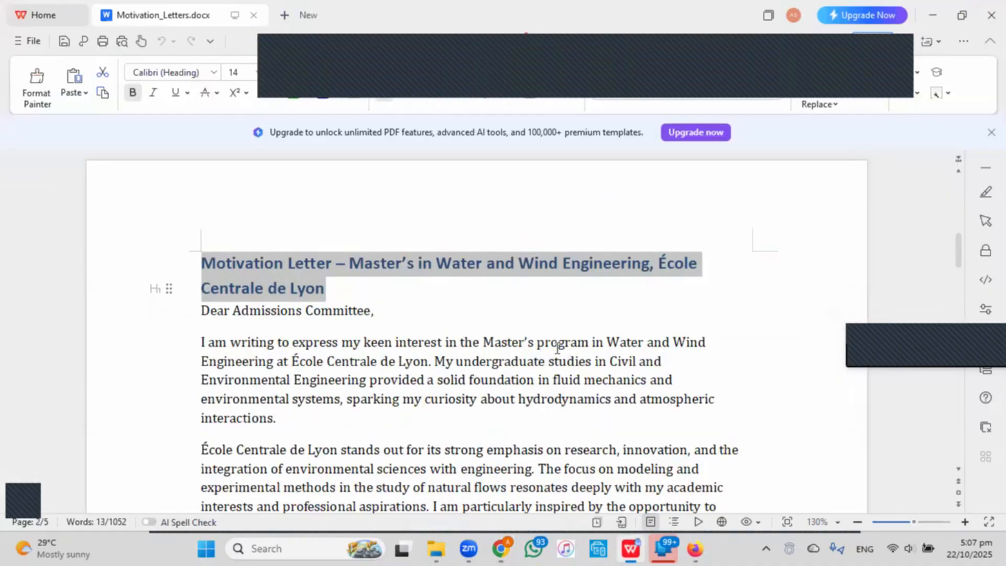
scroll(556, 347, "down", 1)
left_click_drag(199, 273, 350, 347)
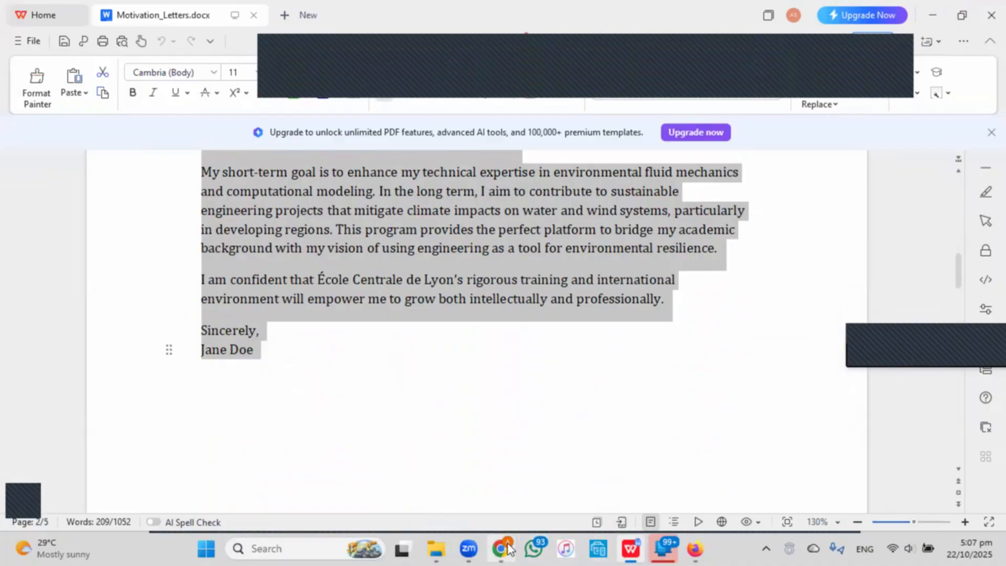
left_click(500, 549)
scroll(329, 351, "down", 4)
Paste the Centrale de Lyon letter into the motivation box, adding blank lines after the greeting and first paragraph.
left_click(327, 350)
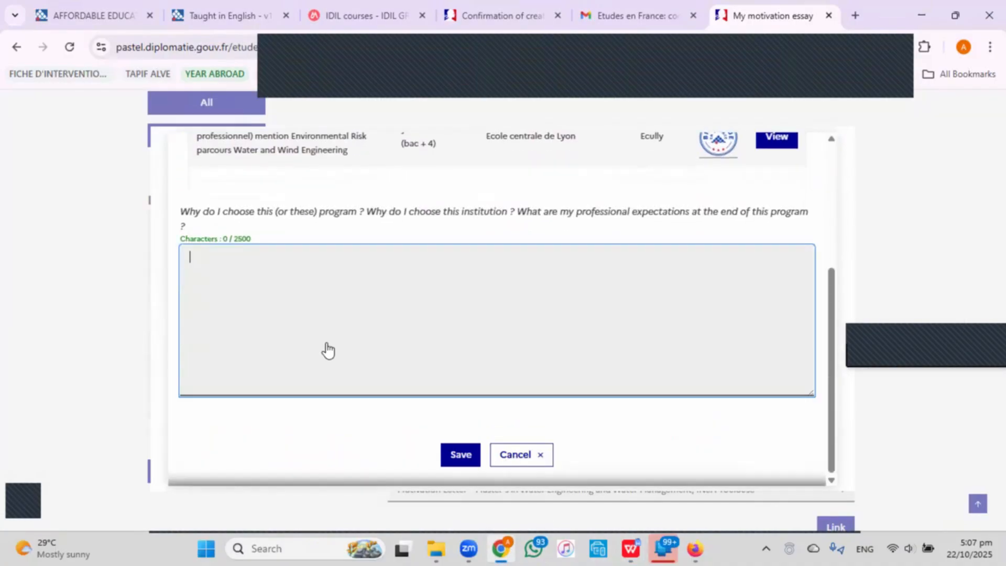
key("ctrl+v")
scroll(328, 349, "up", 3)
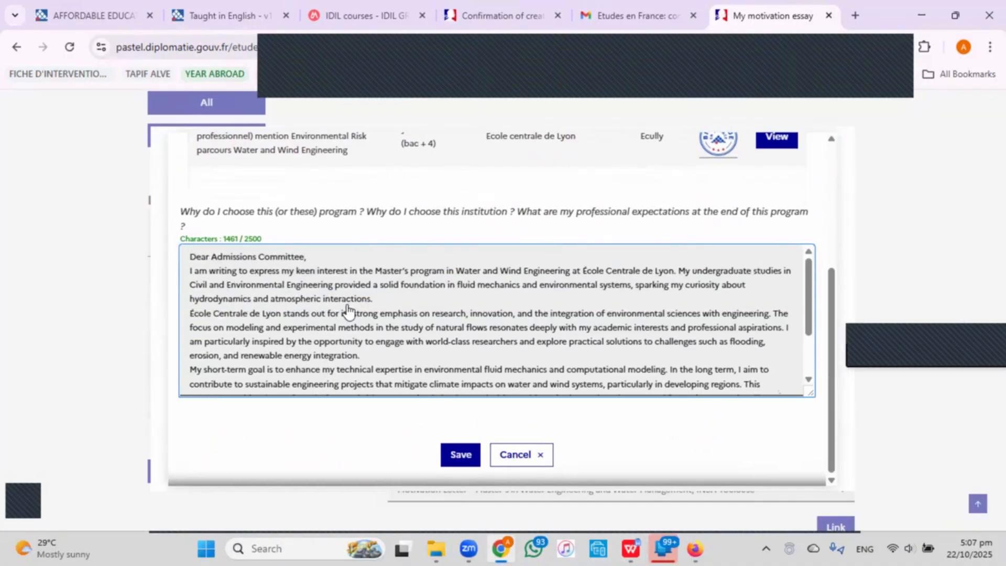
left_click(363, 257)
key("Return")
left_click(412, 315)
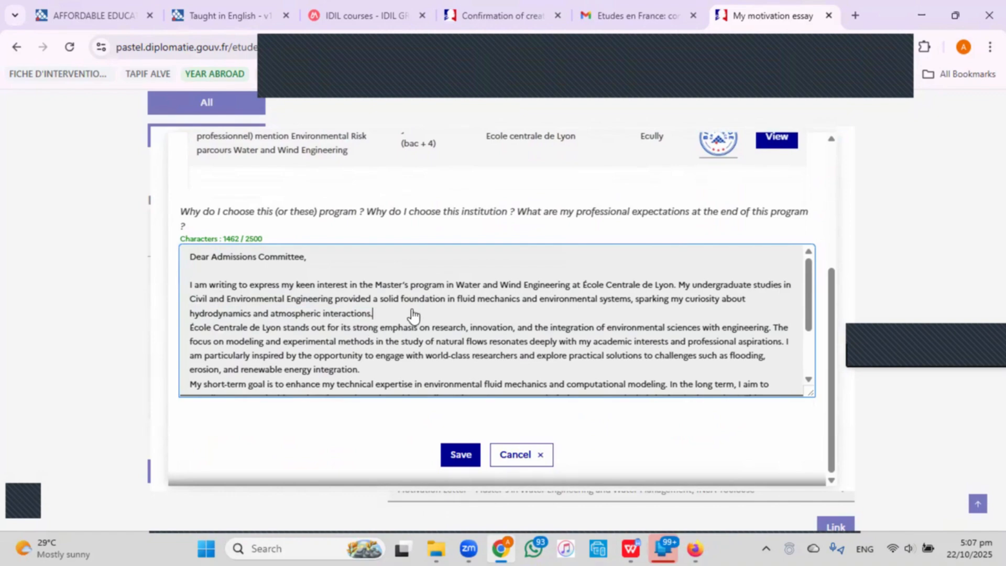
key("Return")
Separate the remaining paragraphs and sign-off with blank lines, then save the 1465-character essay.
scroll(419, 349, "down", 2)
left_click(419, 297)
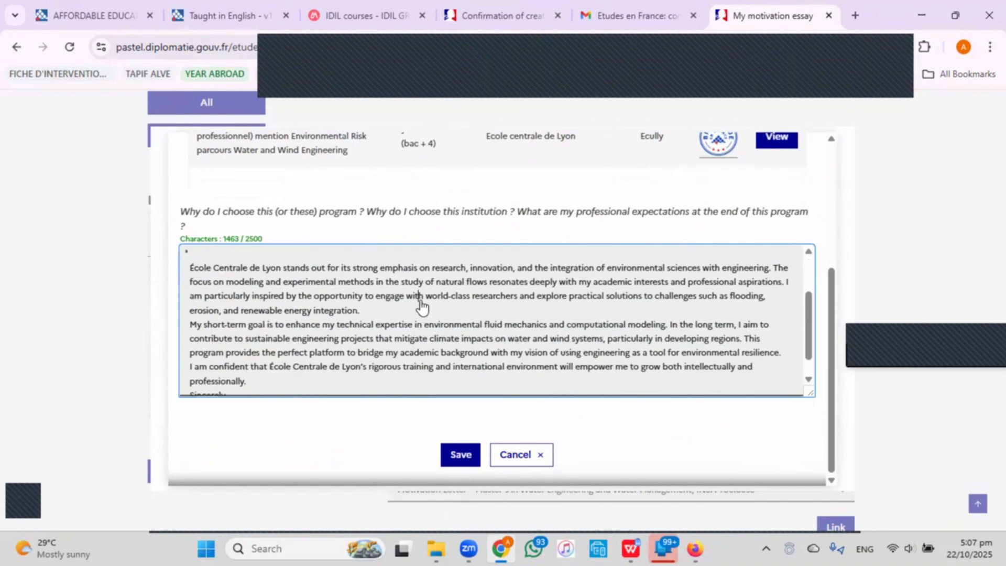
key("Return")
key("BackSpace")
key("Return")
scroll(433, 321, "down", 2)
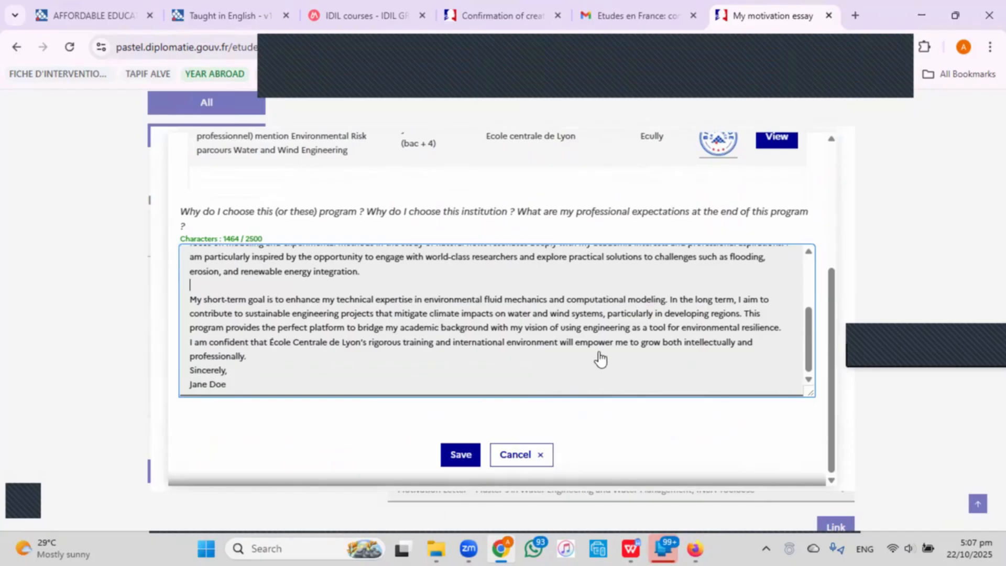
left_click(259, 364)
key("Return")
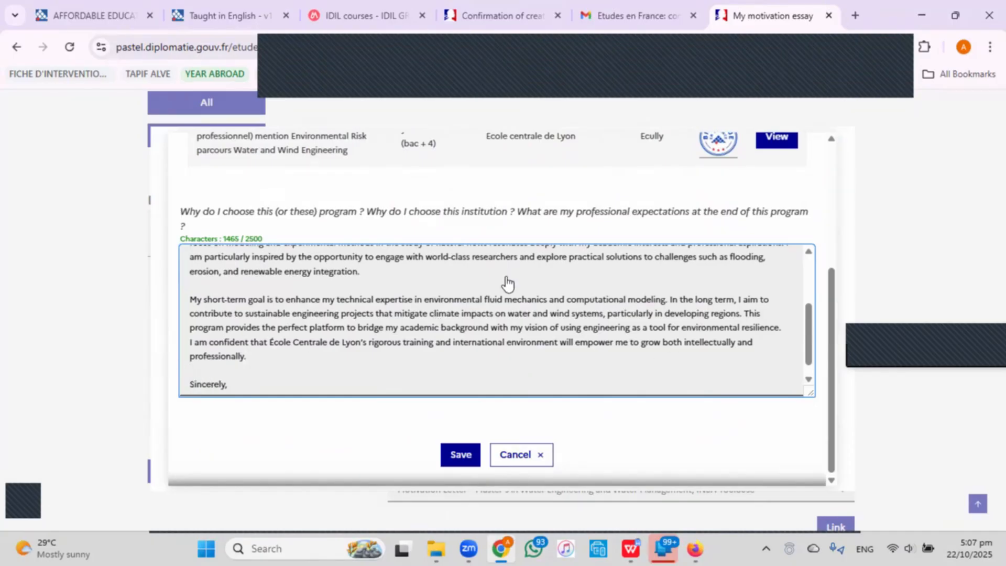
scroll(524, 293, "down", 1)
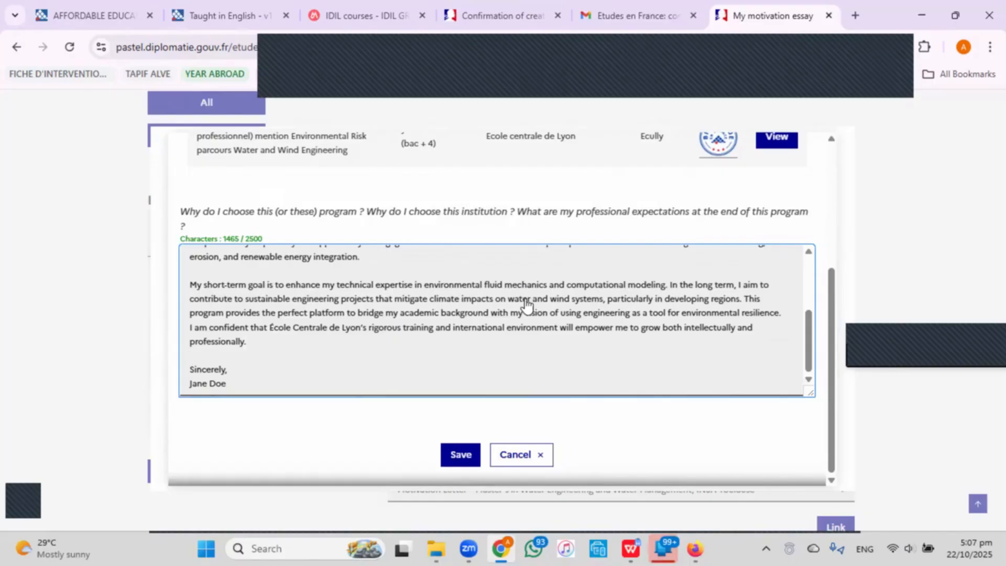
left_click(460, 454)
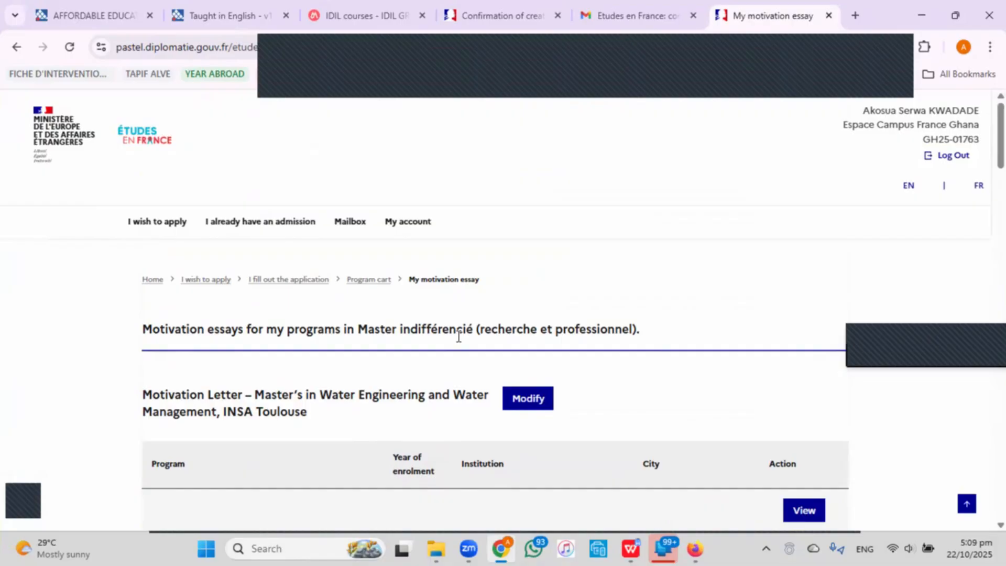
Return to the program cart and scroll down to the Master of Science (MSc) section, with Master indifférencié now Complete.
scroll(461, 336, "down", 15)
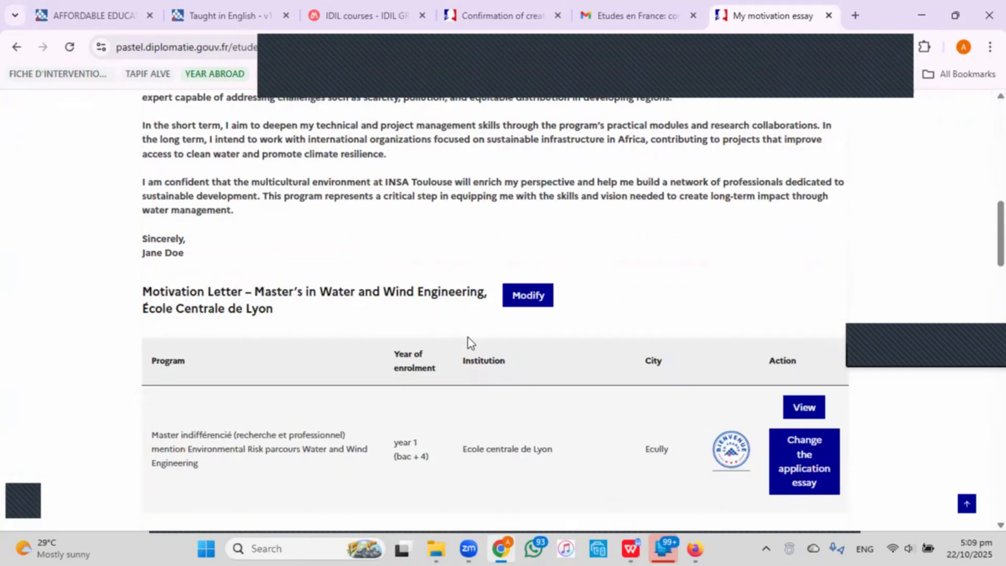
scroll(465, 335, "down", 20)
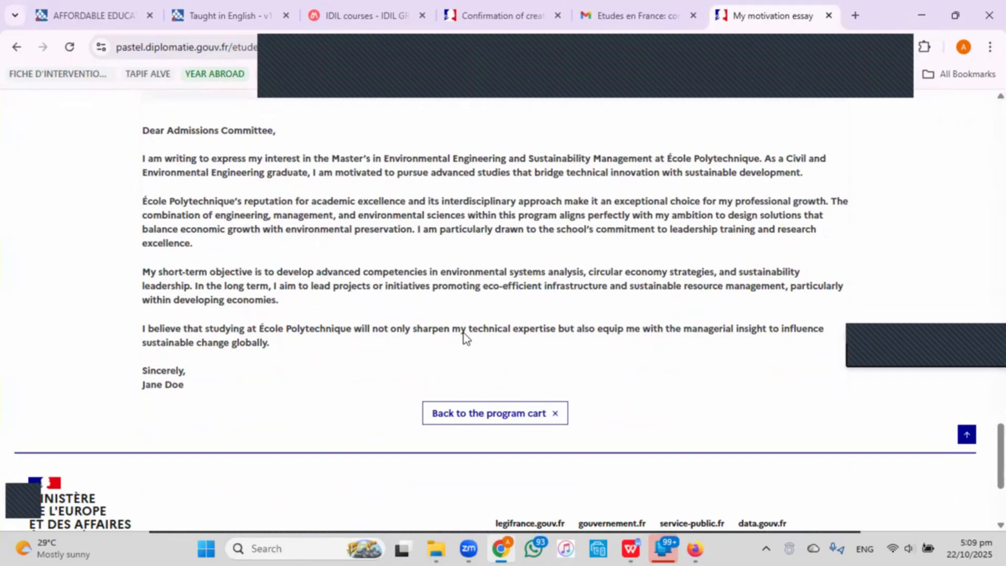
left_click(483, 297)
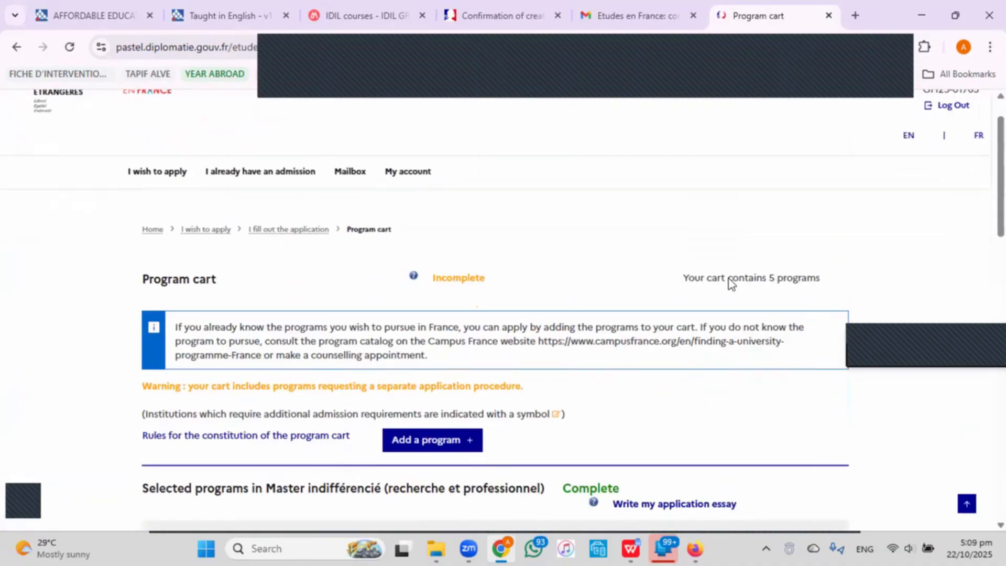
scroll(728, 278, "down", 4)
scroll(646, 277, "down", 2)
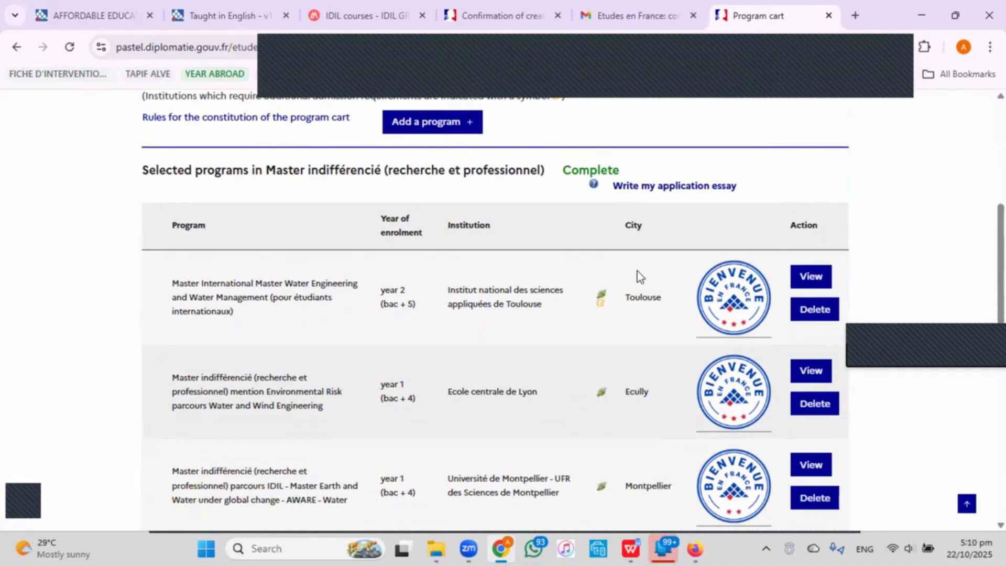
scroll(637, 271, "down", 2)
scroll(637, 271, "up", 2)
scroll(422, 231, "down", 1)
scroll(425, 238, "down", 2)
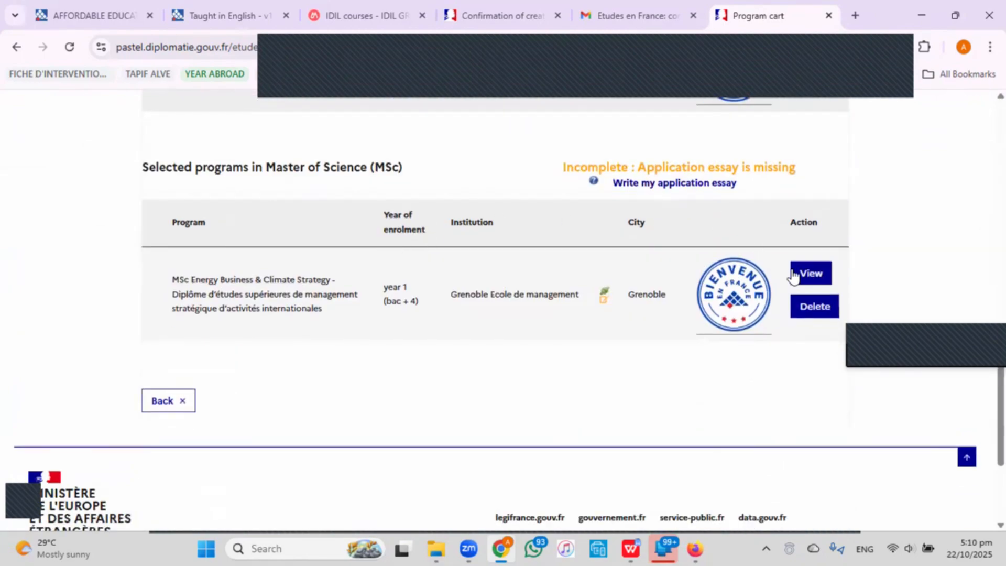
Start a new essay for Grenoble's MSc Energy Business & Climate Strategy and focus its title field.
left_click(649, 185)
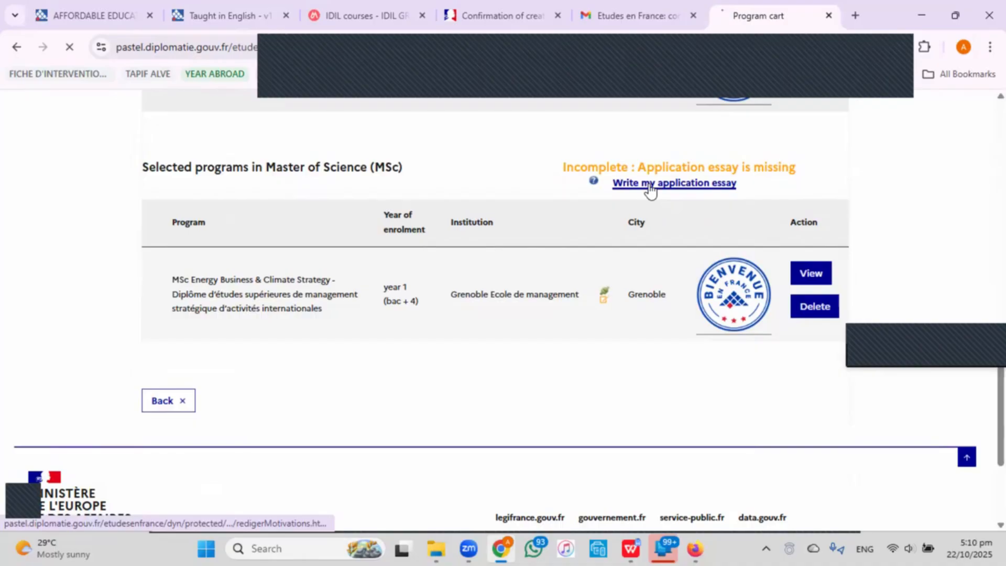
scroll(631, 219, "down", 5)
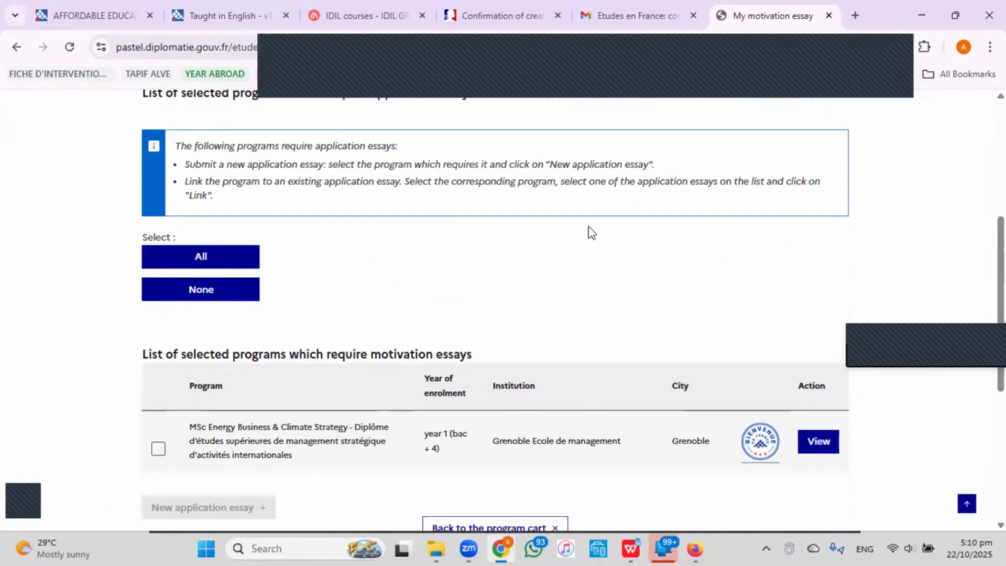
scroll(382, 272, "down", 3)
left_click(158, 302)
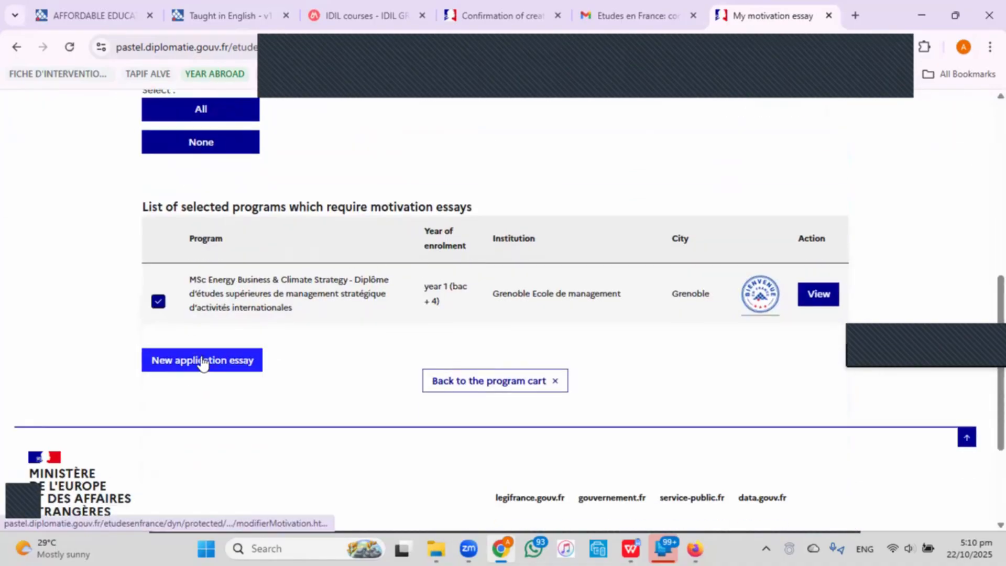
left_click(202, 360)
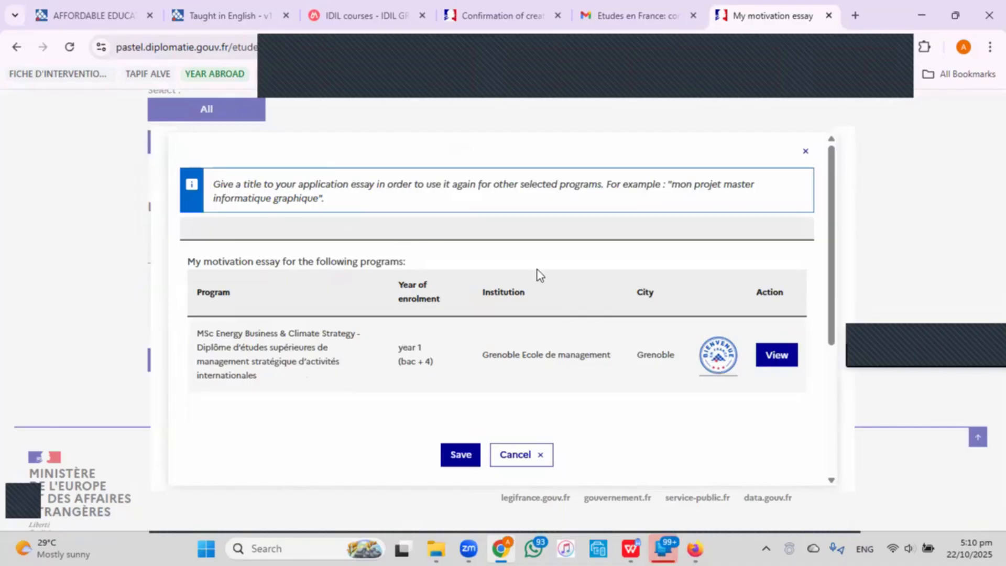
left_click(559, 228)
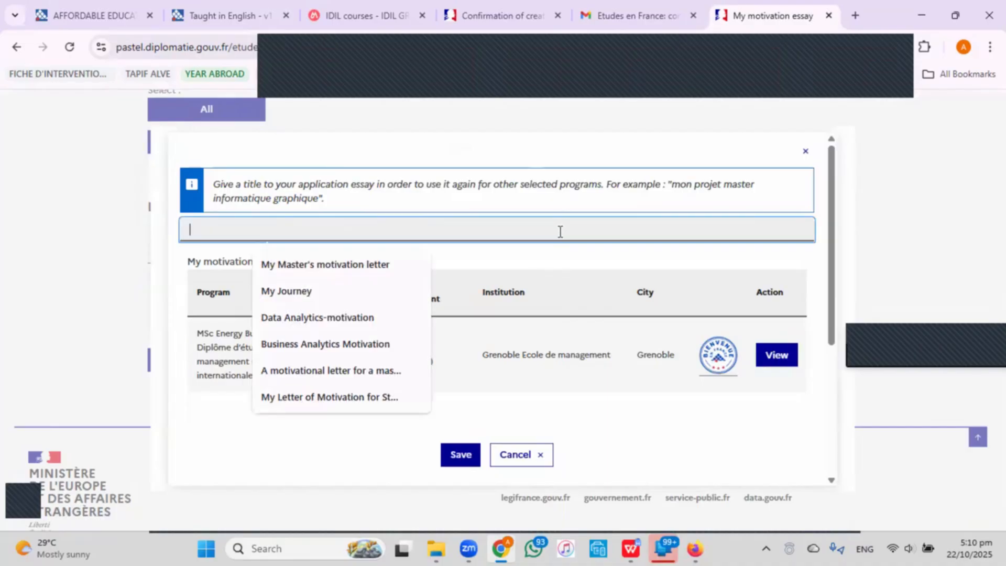
Copy the Grenoble letter's heading from WPS Writer and paste it as the essay title.
left_click(630, 548)
scroll(457, 359, "up", 15)
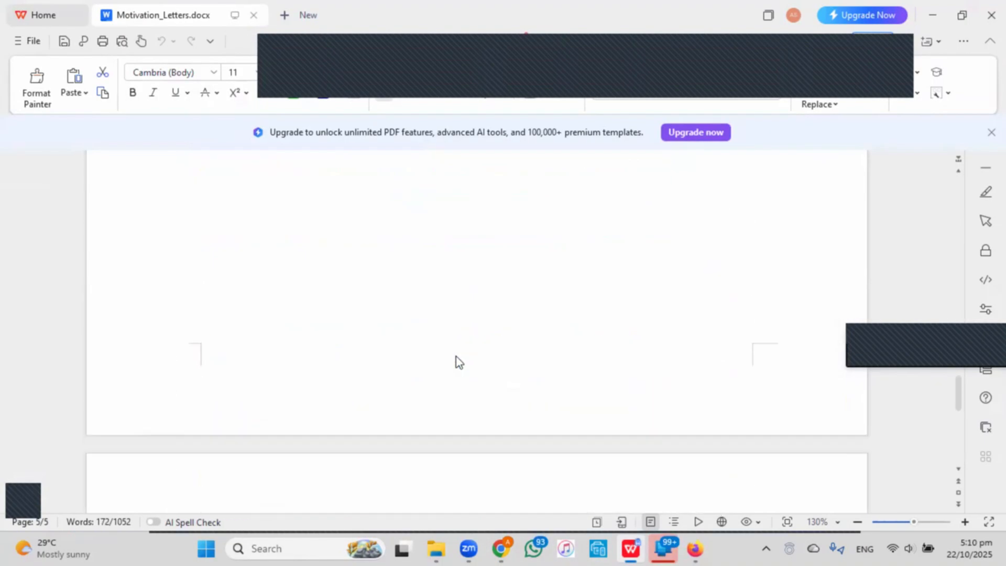
scroll(455, 355, "up", 20)
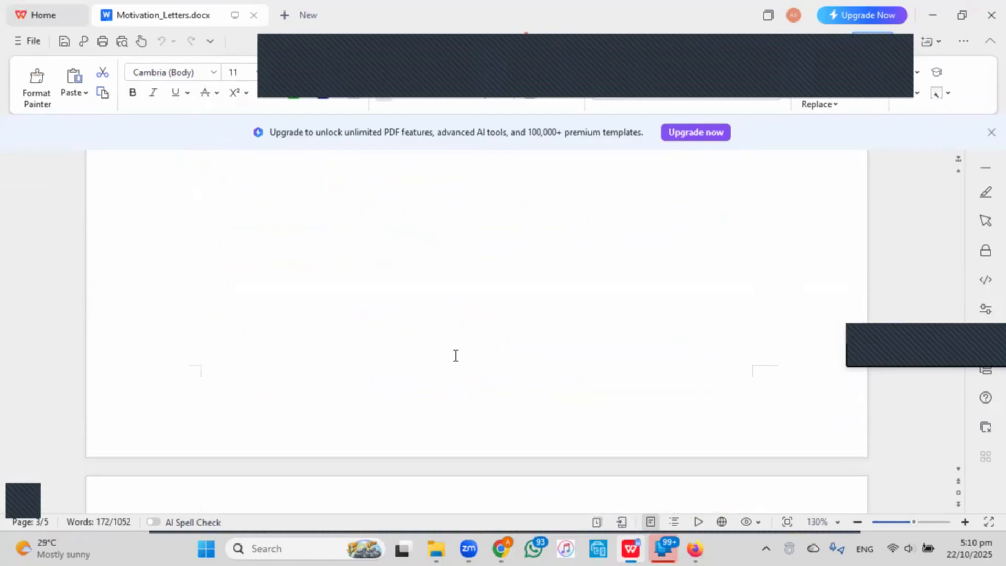
scroll(455, 356, "up", 12)
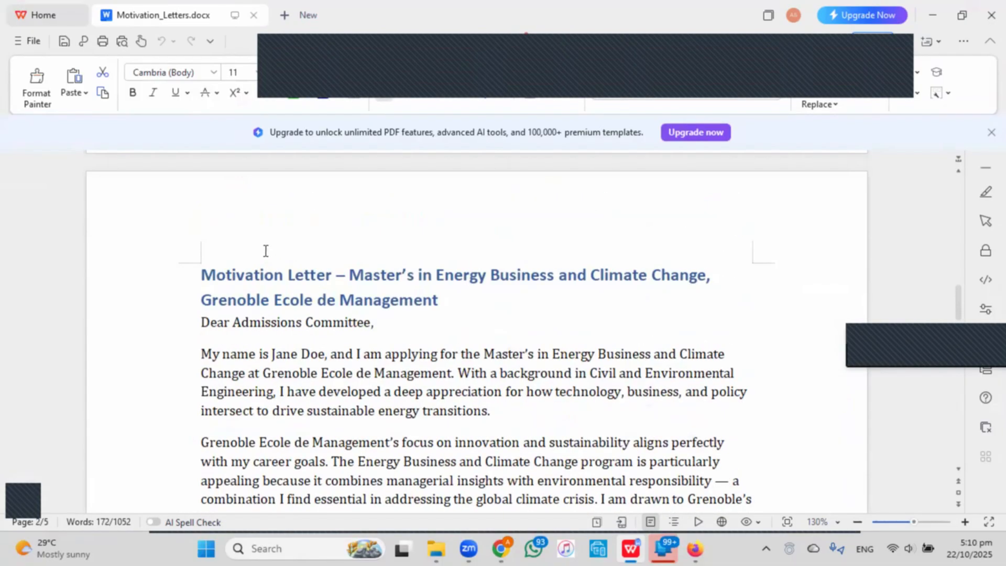
left_click_drag(204, 276, 455, 309)
key("ctrl+c")
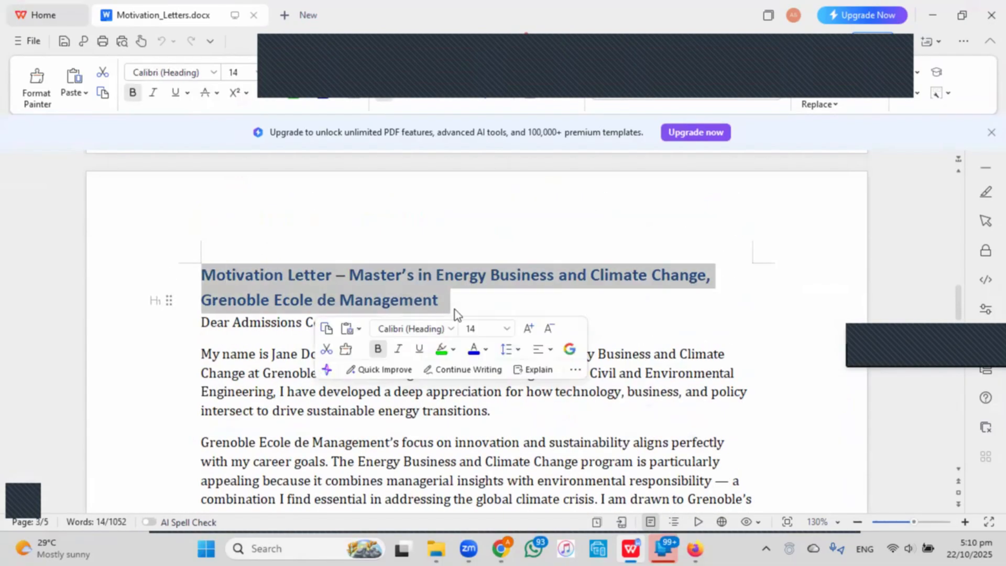
left_click(506, 549)
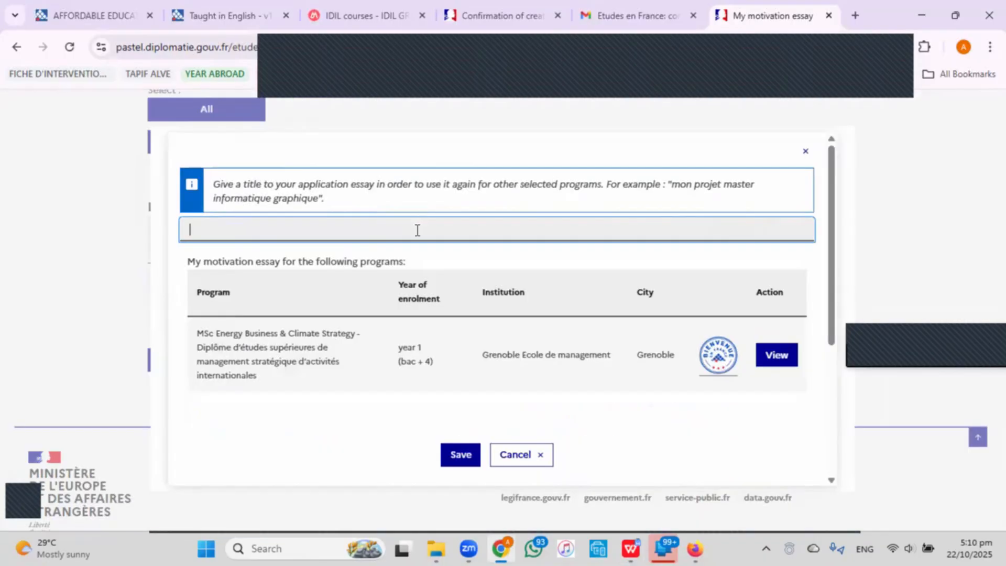
key("ctrl+v")
Copy the Grenoble letter body, through its signature, for the empty essay box.
scroll(419, 262, "down", 5)
left_click(419, 308)
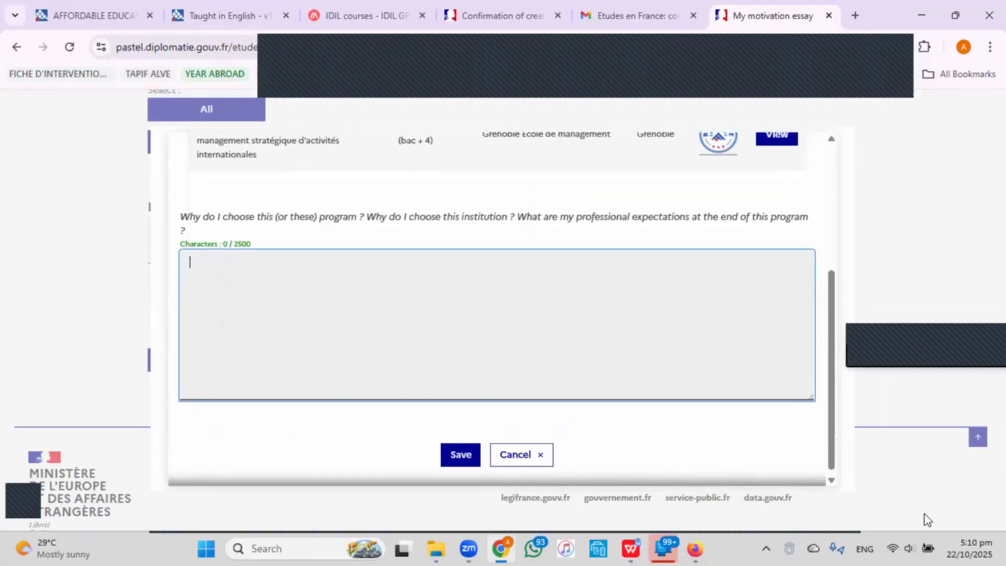
left_click(674, 547)
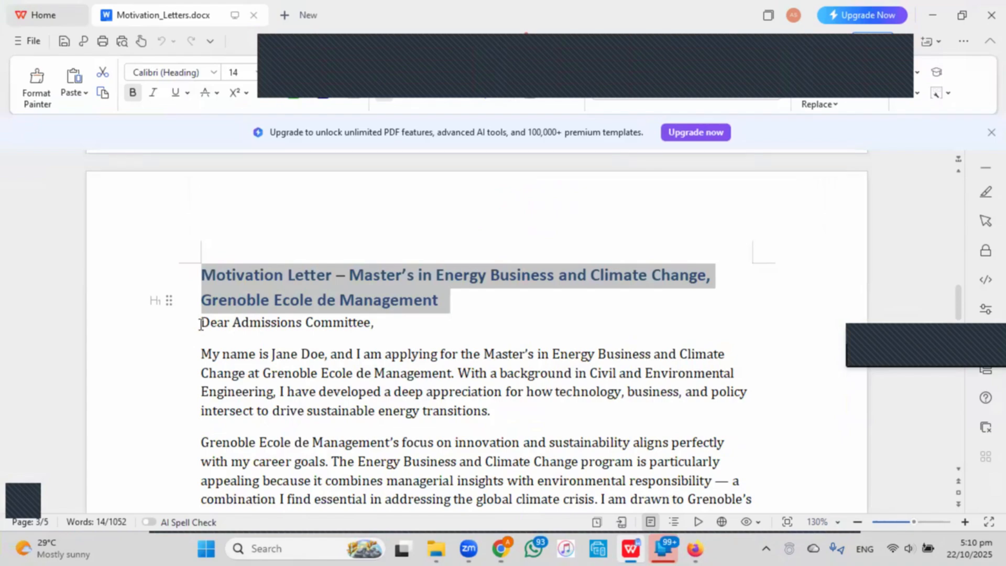
left_click_drag(201, 324, 272, 414)
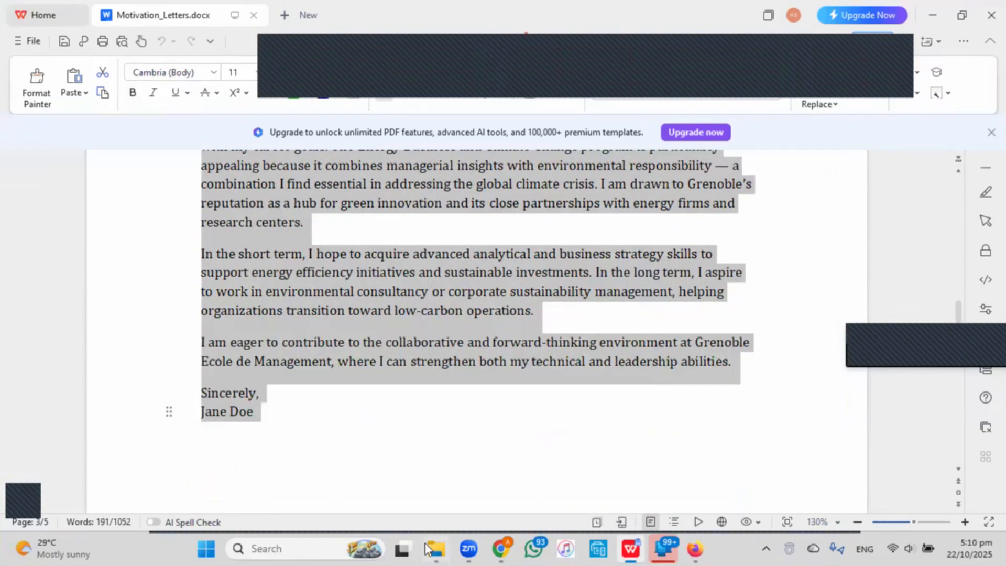
left_click(500, 548)
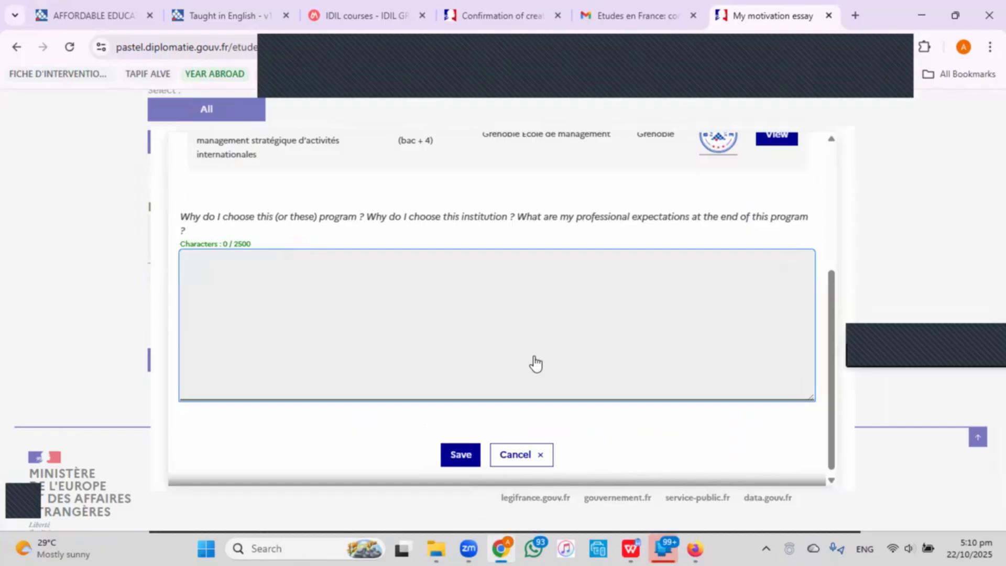
Paste the Grenoble letter into the essay box and add blank lines after the greeting and each paragraph.
key("ctrl+v")
scroll(465, 340, "up", 2)
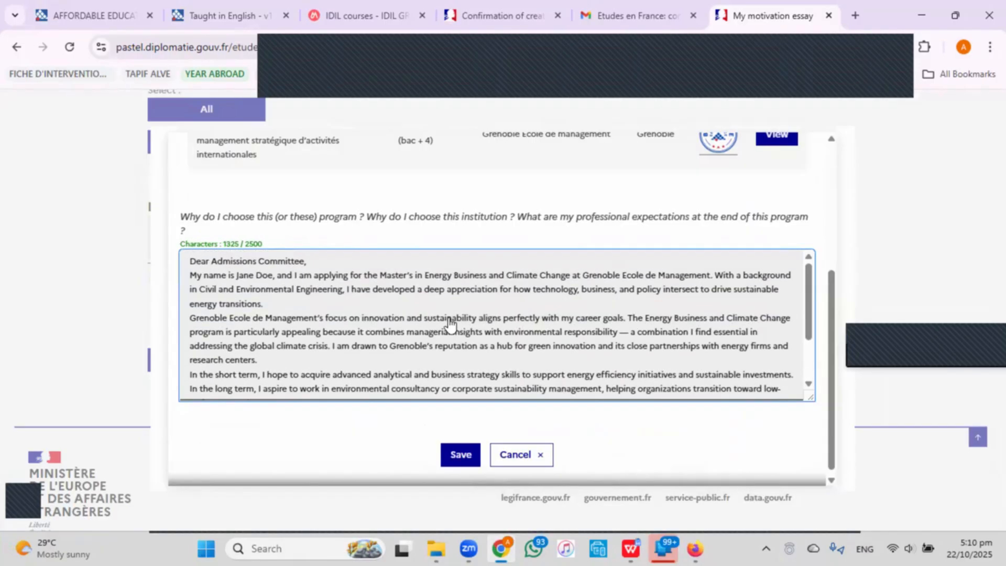
key("Return")
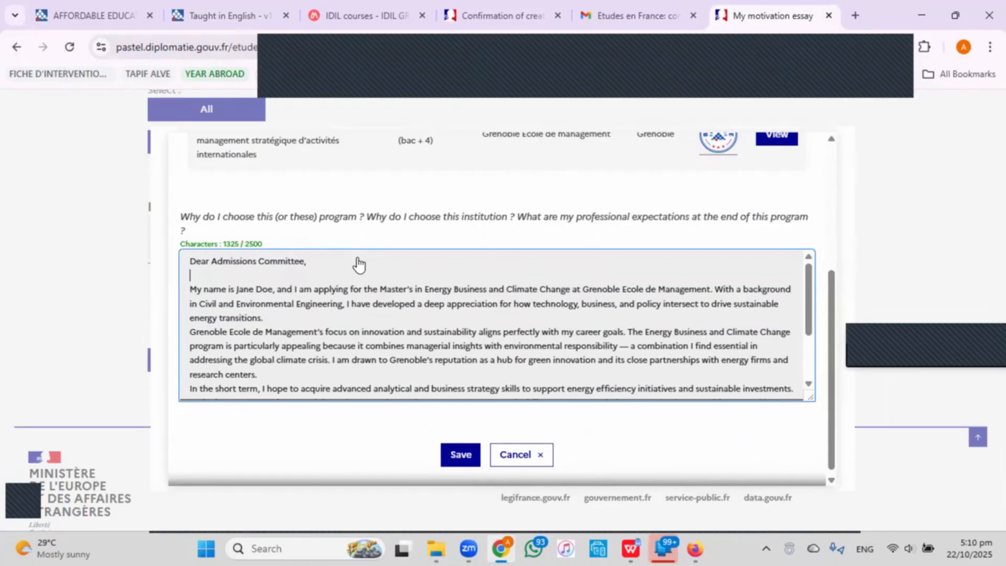
left_click(373, 316)
key("Return")
scroll(390, 325, "down", 3)
left_click(390, 294)
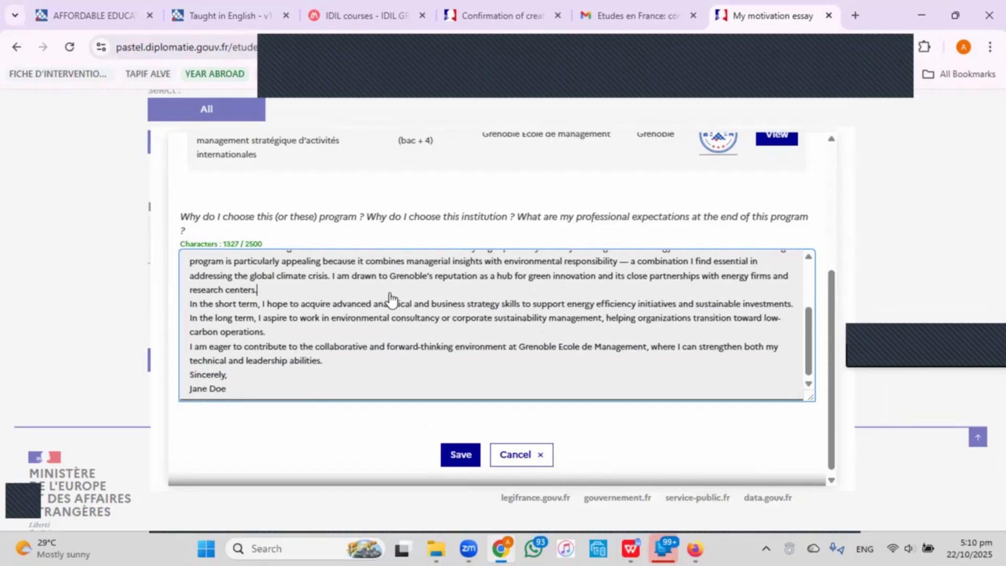
key("Return")
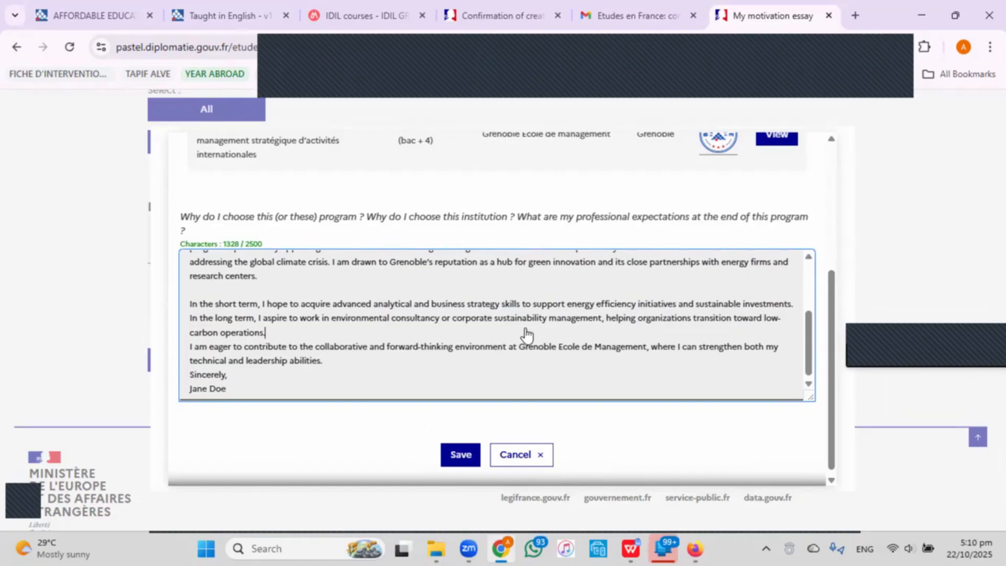
key("Return")
left_click(426, 377)
key("Return")
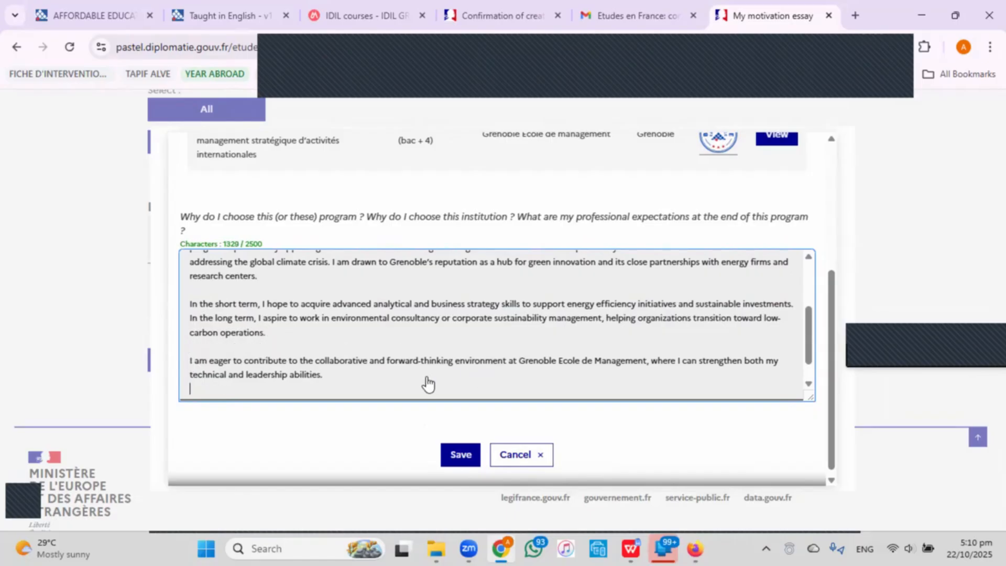
scroll(445, 378, "down", 1)
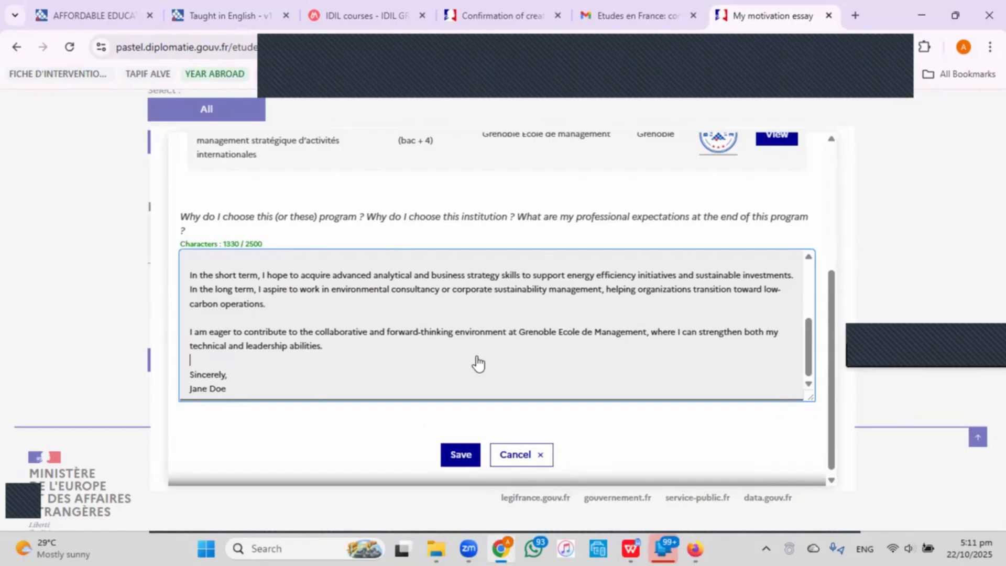
Save the Grenoble MSc essay and go back to the program cart, now Complete.
left_click(451, 457)
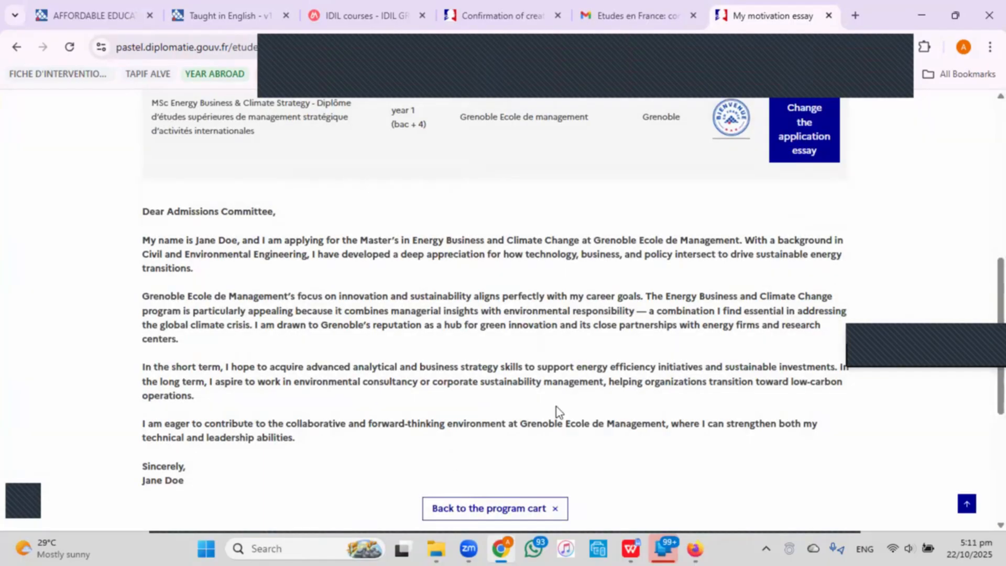
scroll(556, 407, "down", 4)
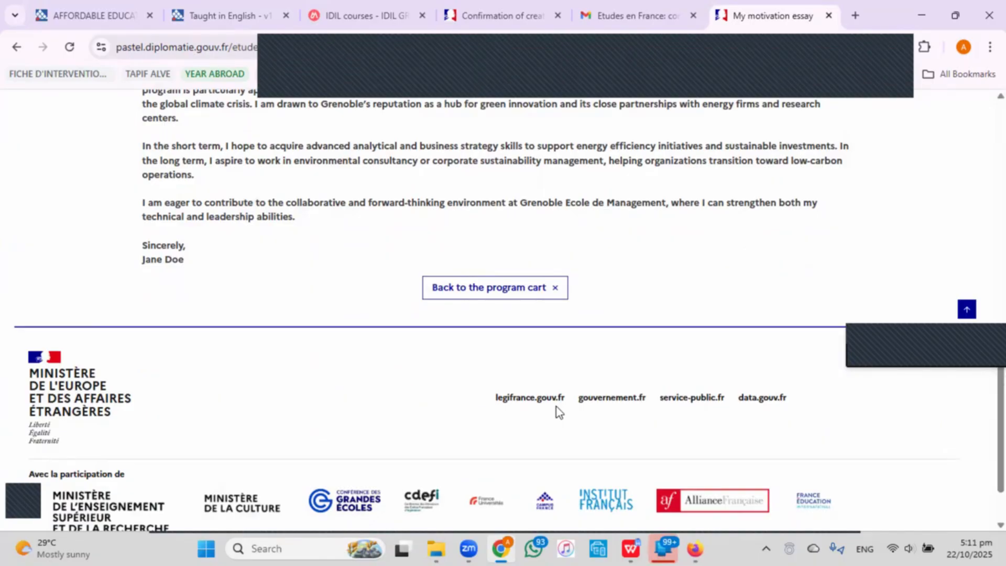
left_click(497, 291)
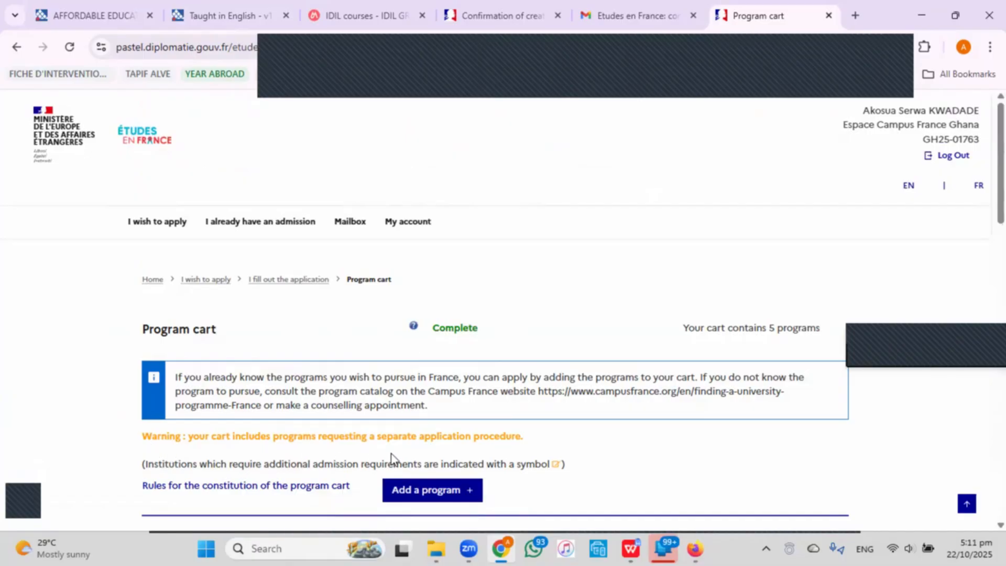
Review the cart's programs and inspect the Ecole polytechnique program details.
scroll(398, 450, "down", 7)
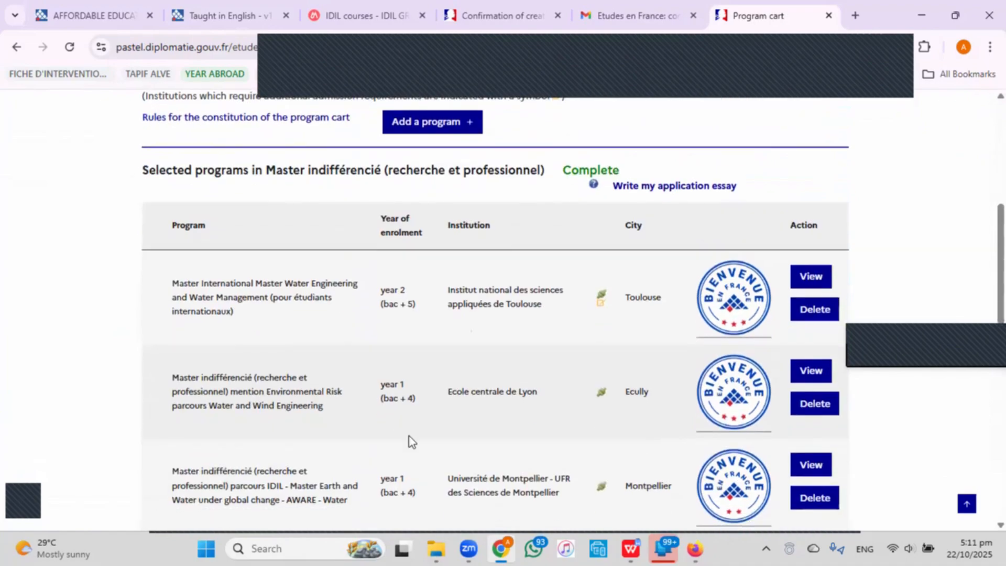
scroll(571, 354, "up", 4)
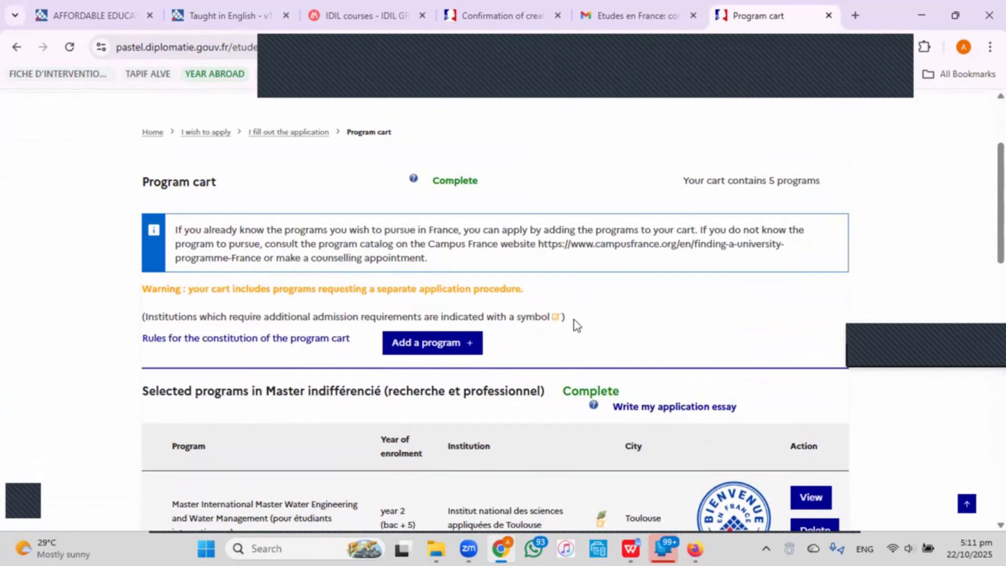
scroll(574, 320, "down", 3)
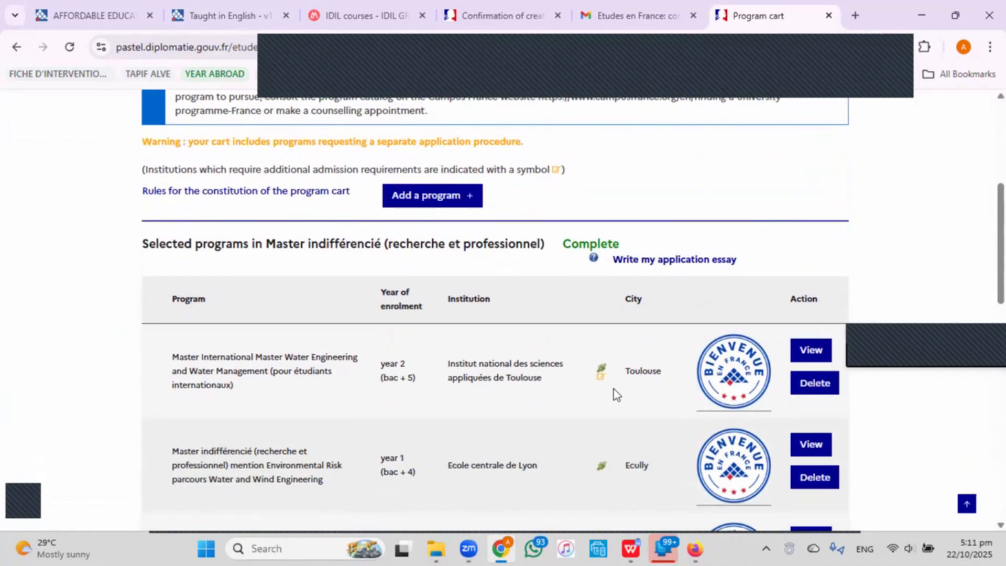
scroll(613, 389, "down", 7)
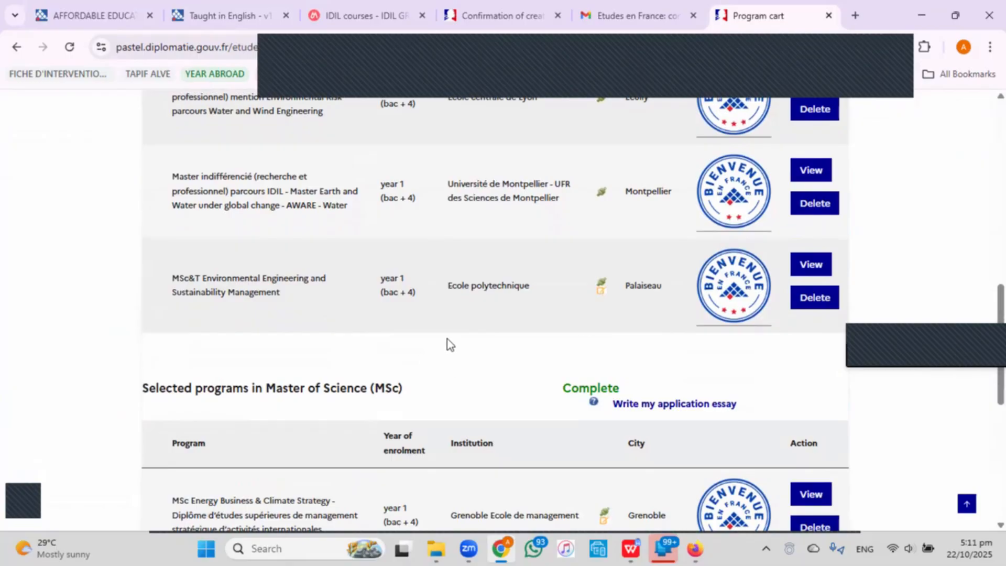
left_click(825, 264)
scroll(445, 360, "down", 6)
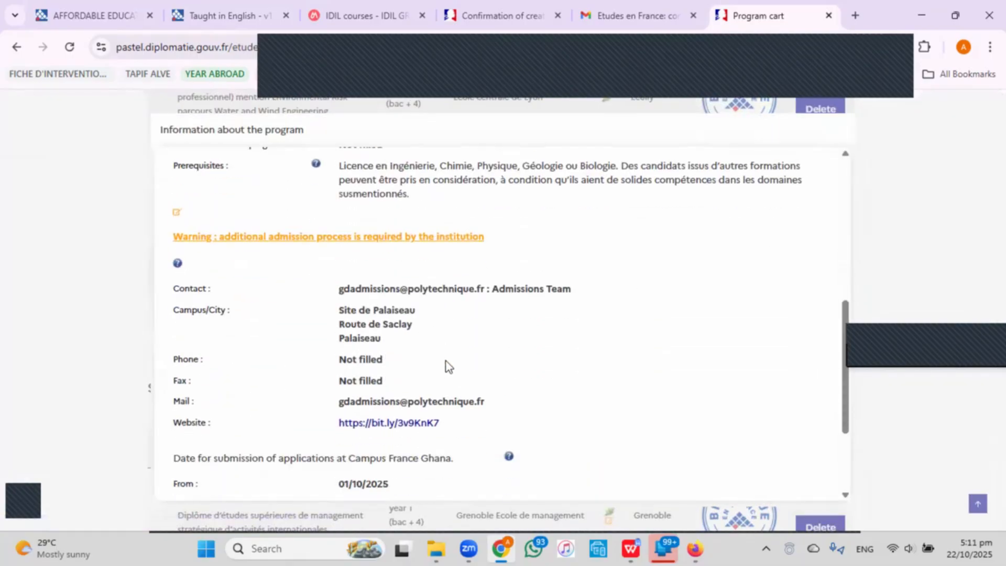
scroll(445, 360, "down", 1)
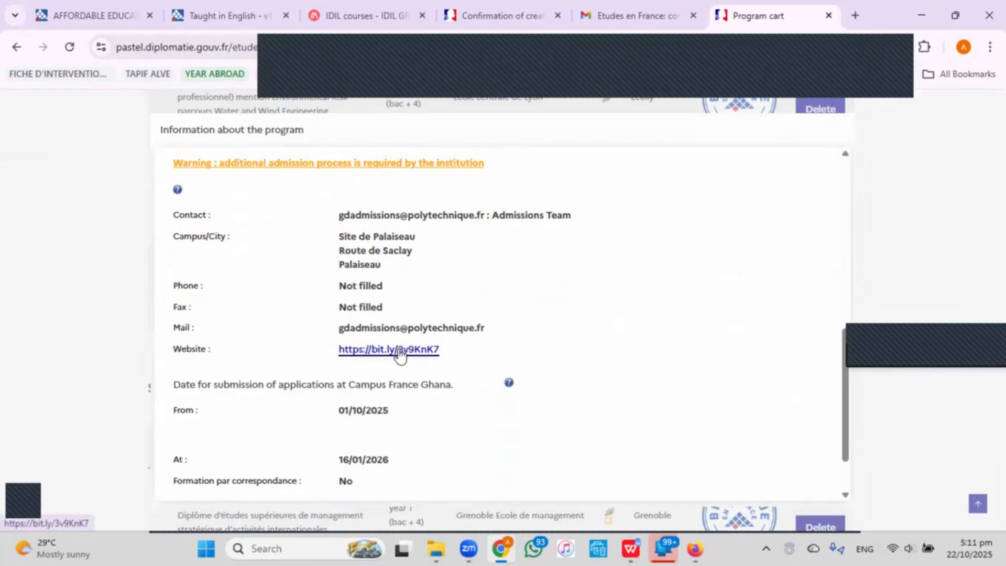
left_click(896, 249)
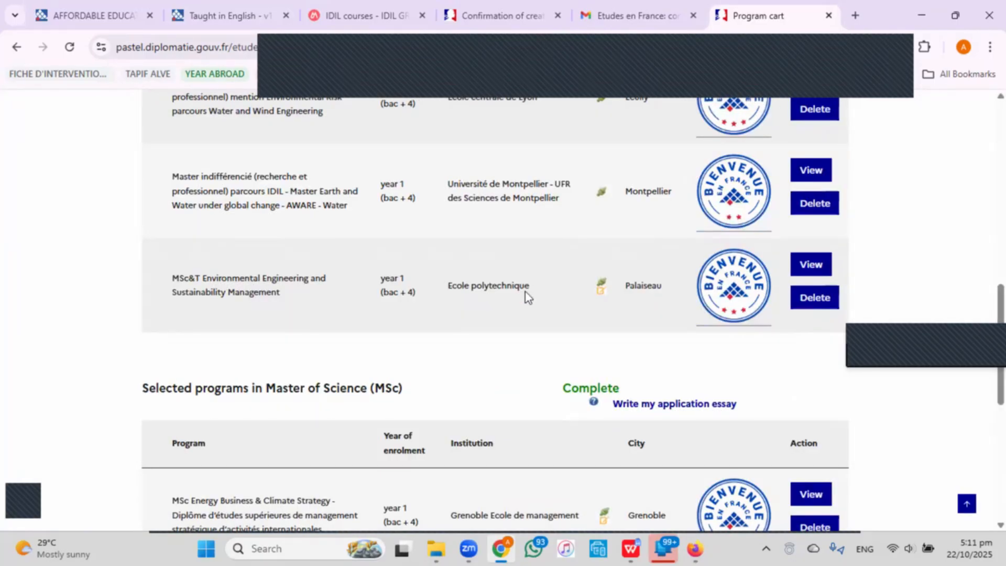
Return to the I wish to apply page and expand '1 - Complete my application'.
scroll(524, 290, "up", 5)
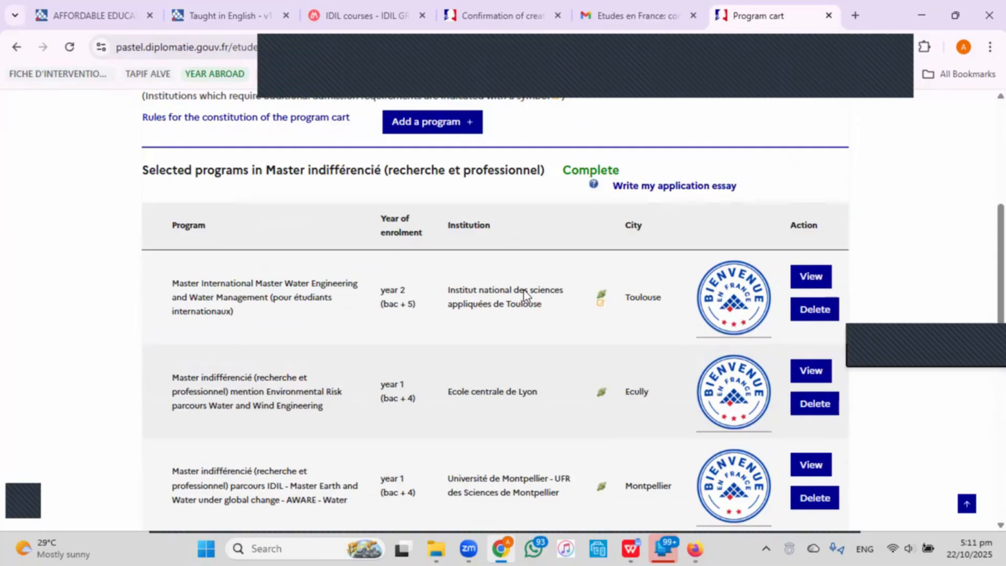
scroll(535, 288, "down", 11)
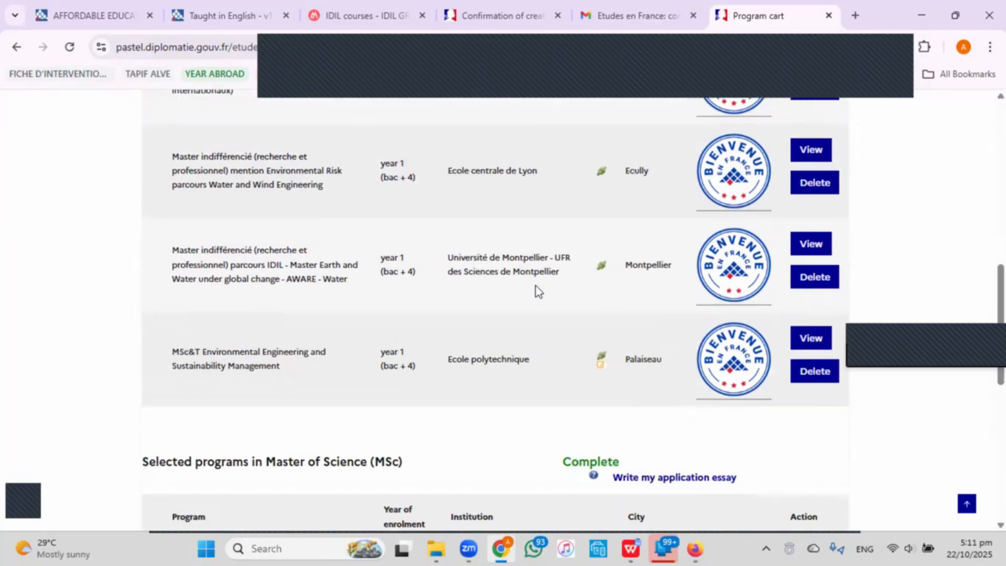
left_click(158, 286)
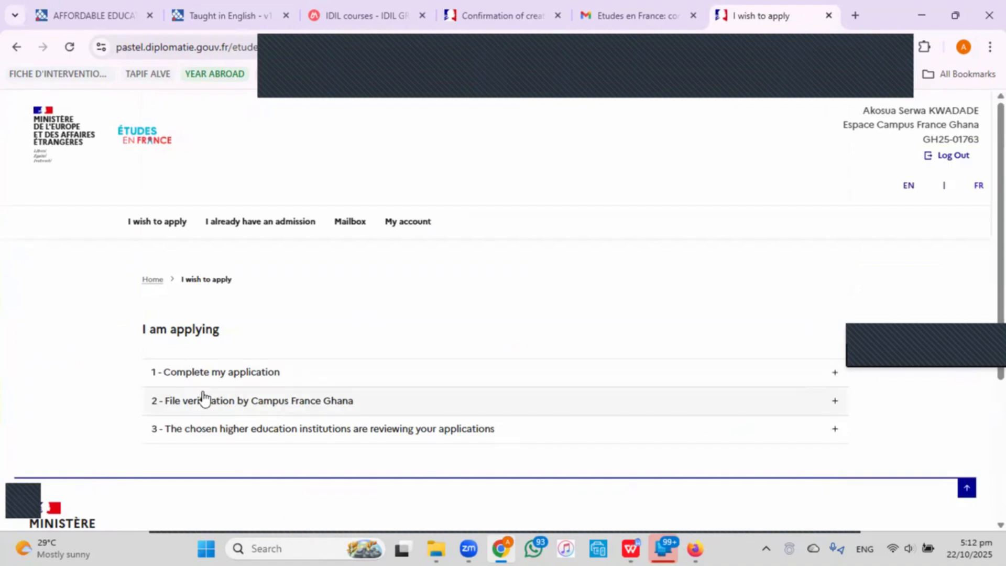
left_click(246, 373)
scroll(247, 374, "down", 1)
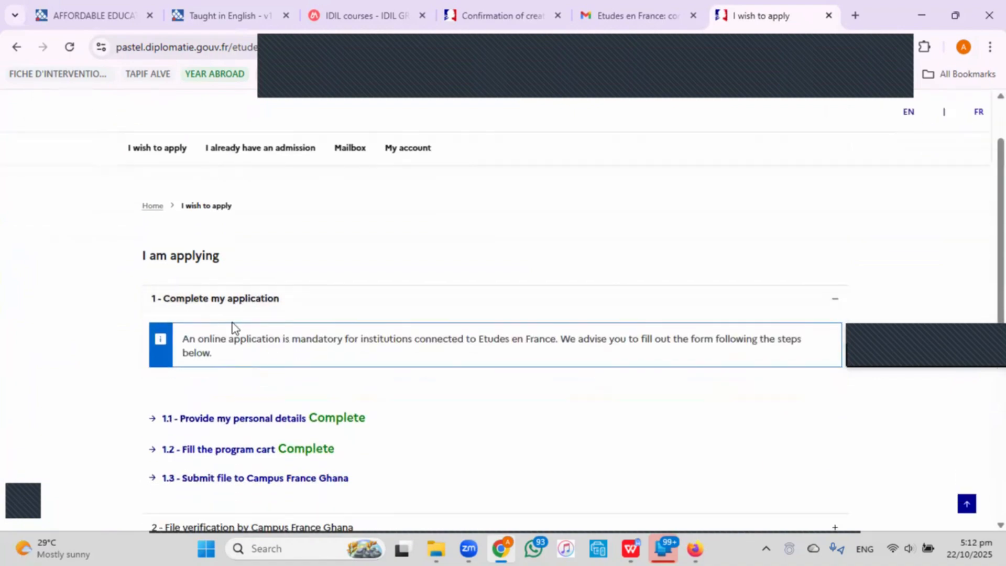
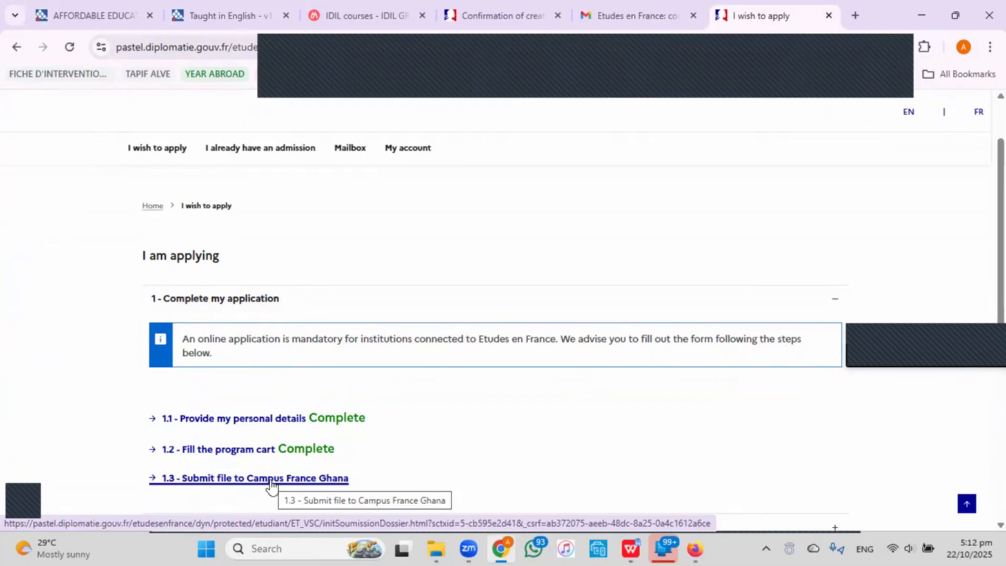
Open '1.3 - Submit file to Campus France Ghana' from the I wish to apply page.
scroll(285, 466, "down", 3)
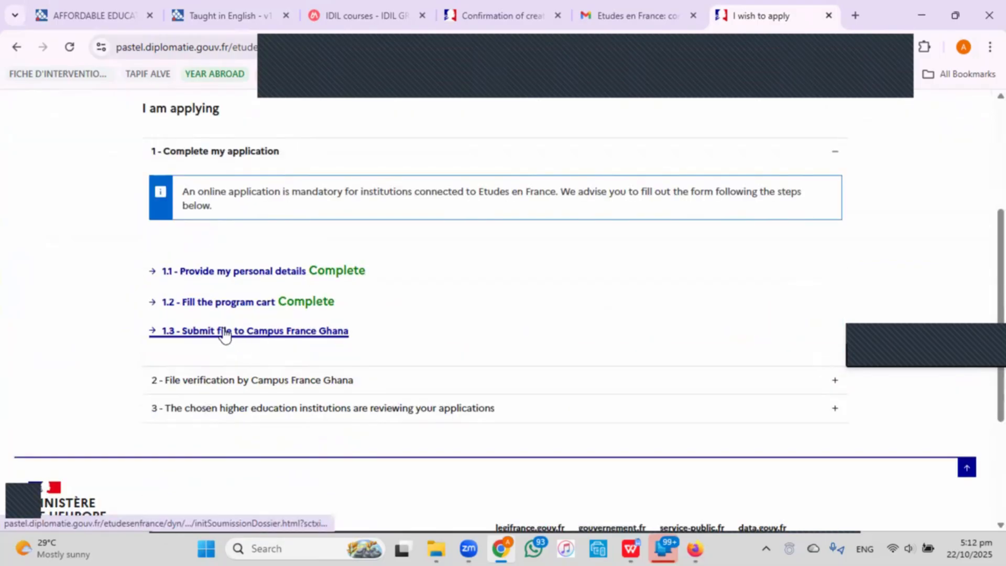
left_click(225, 336)
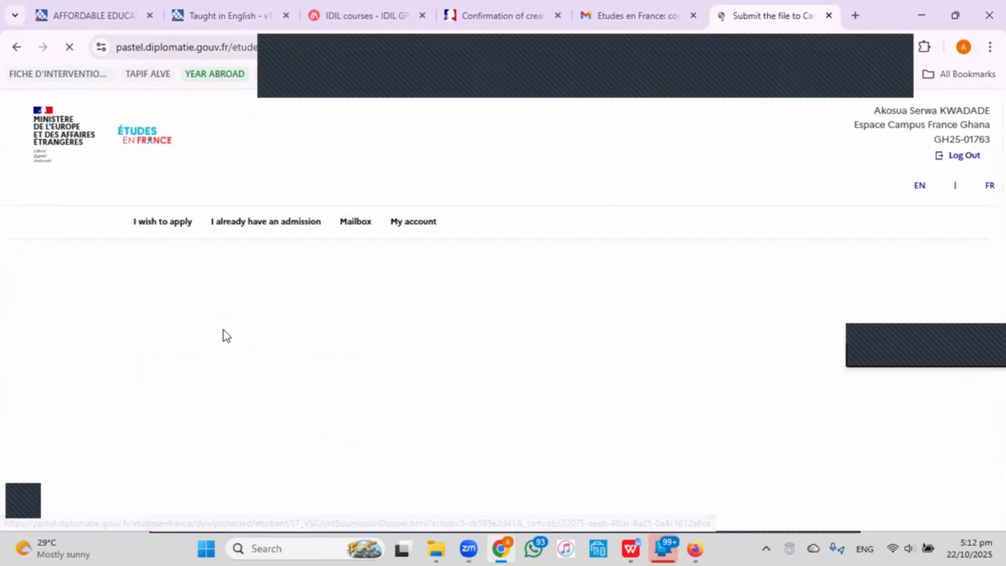
Certify the statements are true and correct and confirm awareness of the course prerequisites.
scroll(334, 322, "down", 4)
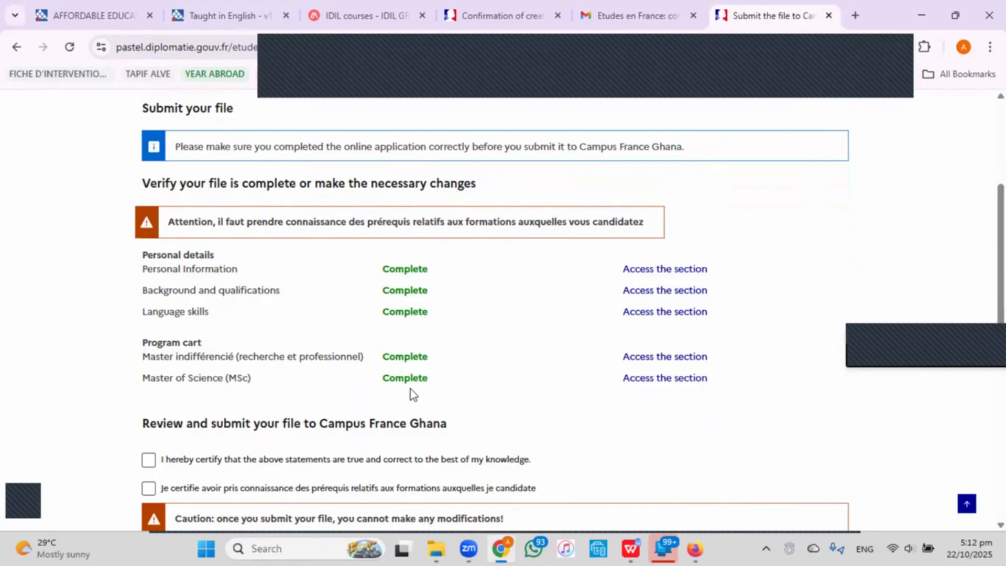
scroll(289, 364, "down", 1)
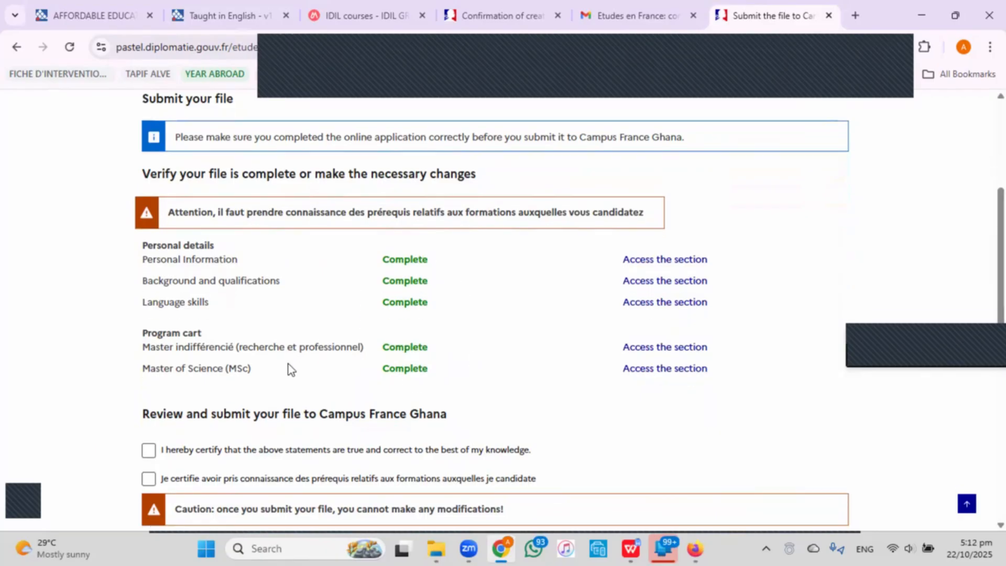
scroll(288, 364, "down", 1)
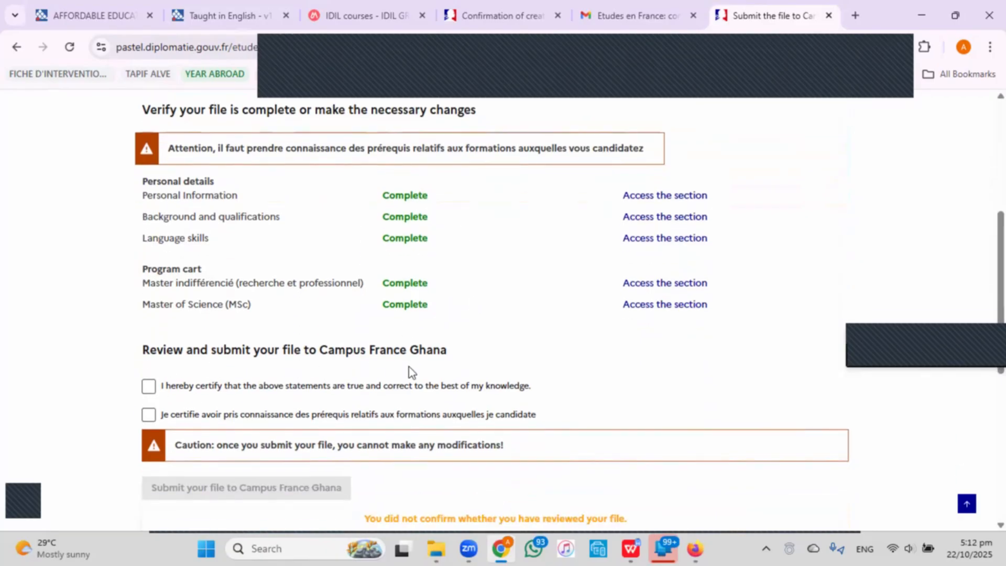
left_click(149, 387)
left_click(148, 415)
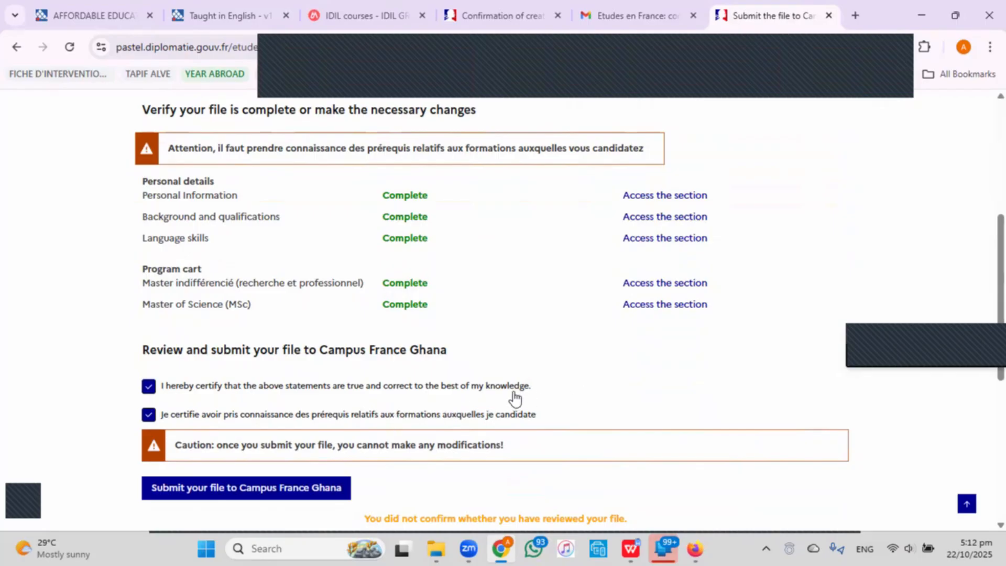
scroll(515, 398, "down", 4)
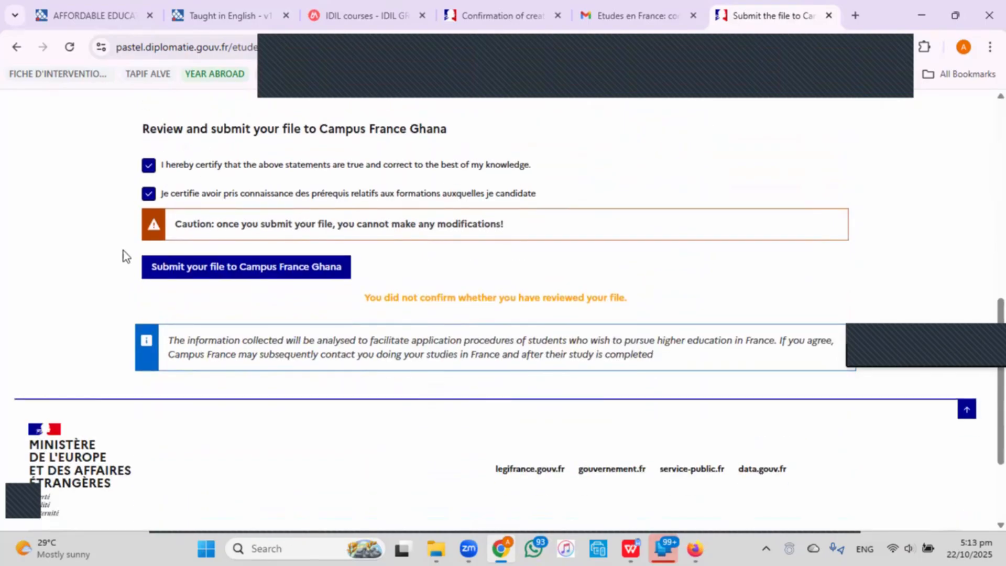
Submit the file to Campus France Ghana, answering Yes to the confirmation.
left_click(207, 274)
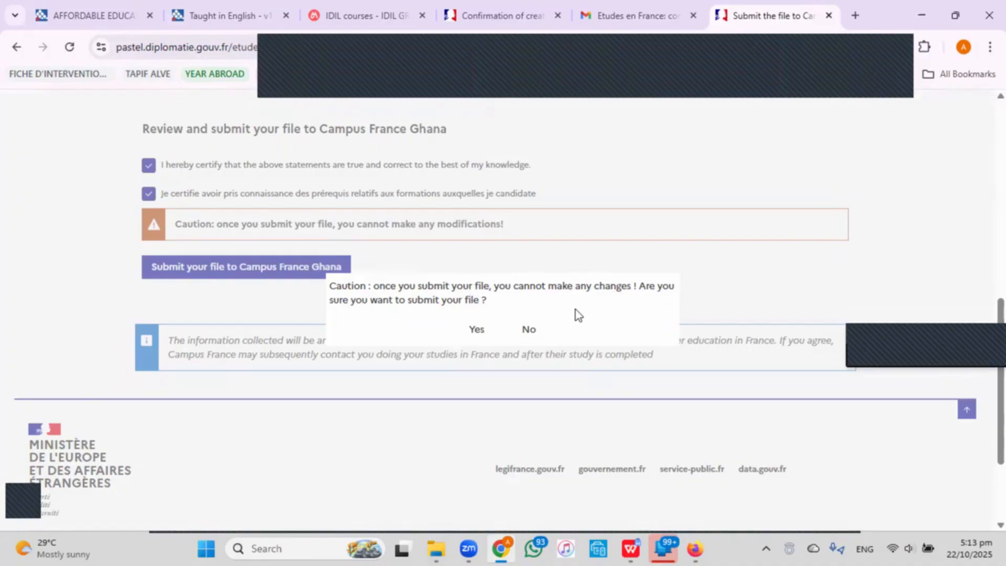
left_click(478, 329)
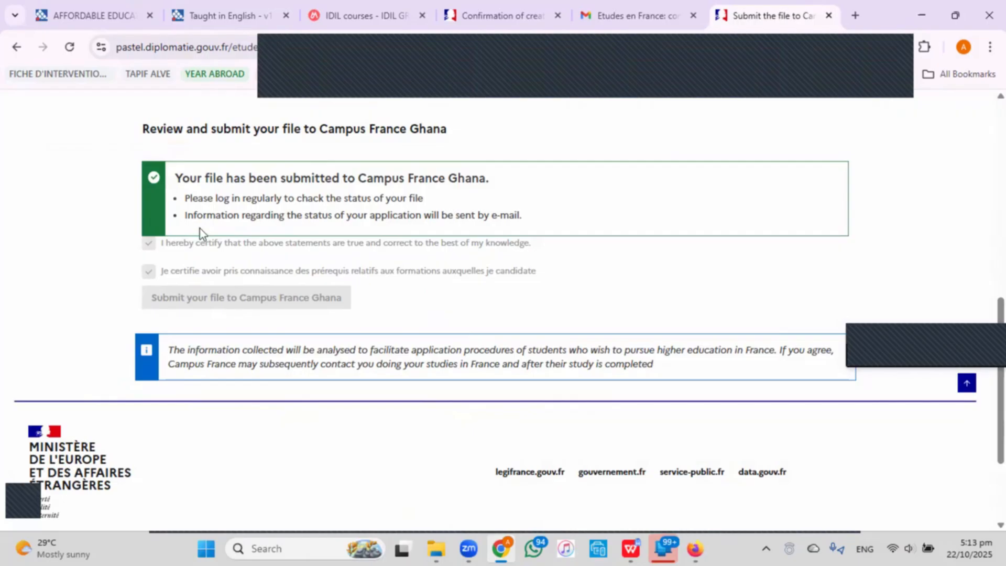
scroll(197, 228, "up", 10)
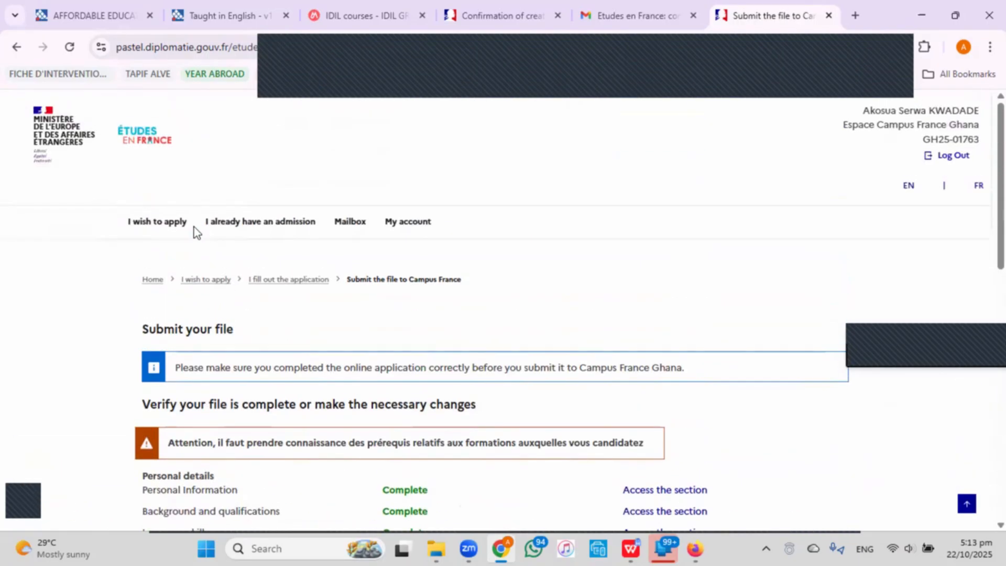
Back on I wish to apply, expand '2 - File verification by Campus France Ghana'.
left_click(150, 227)
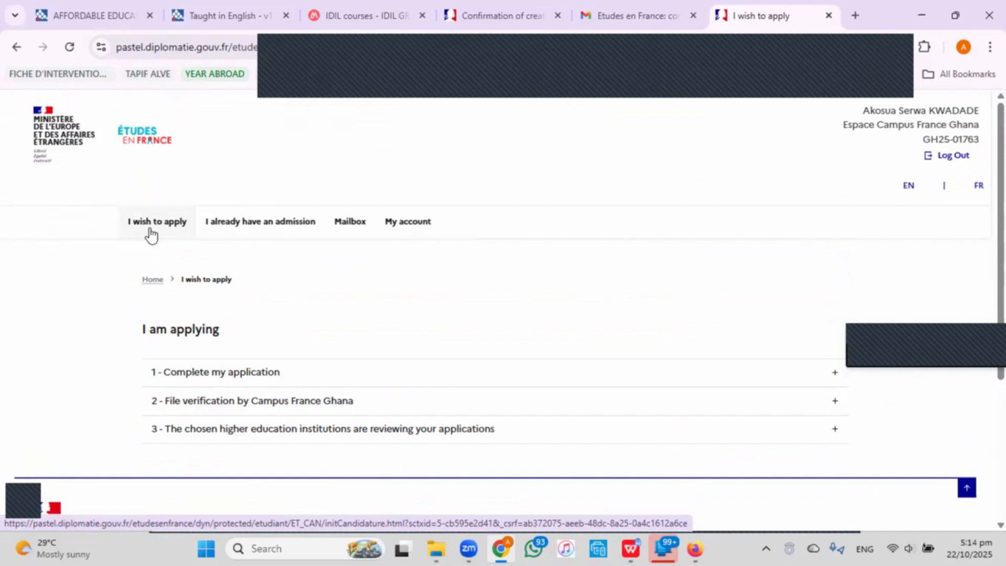
left_click(227, 405)
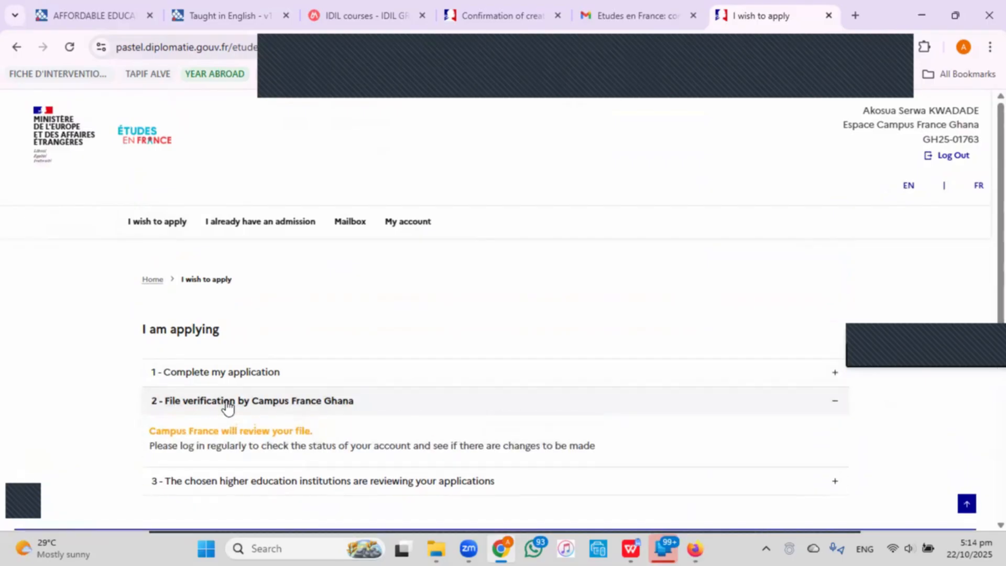